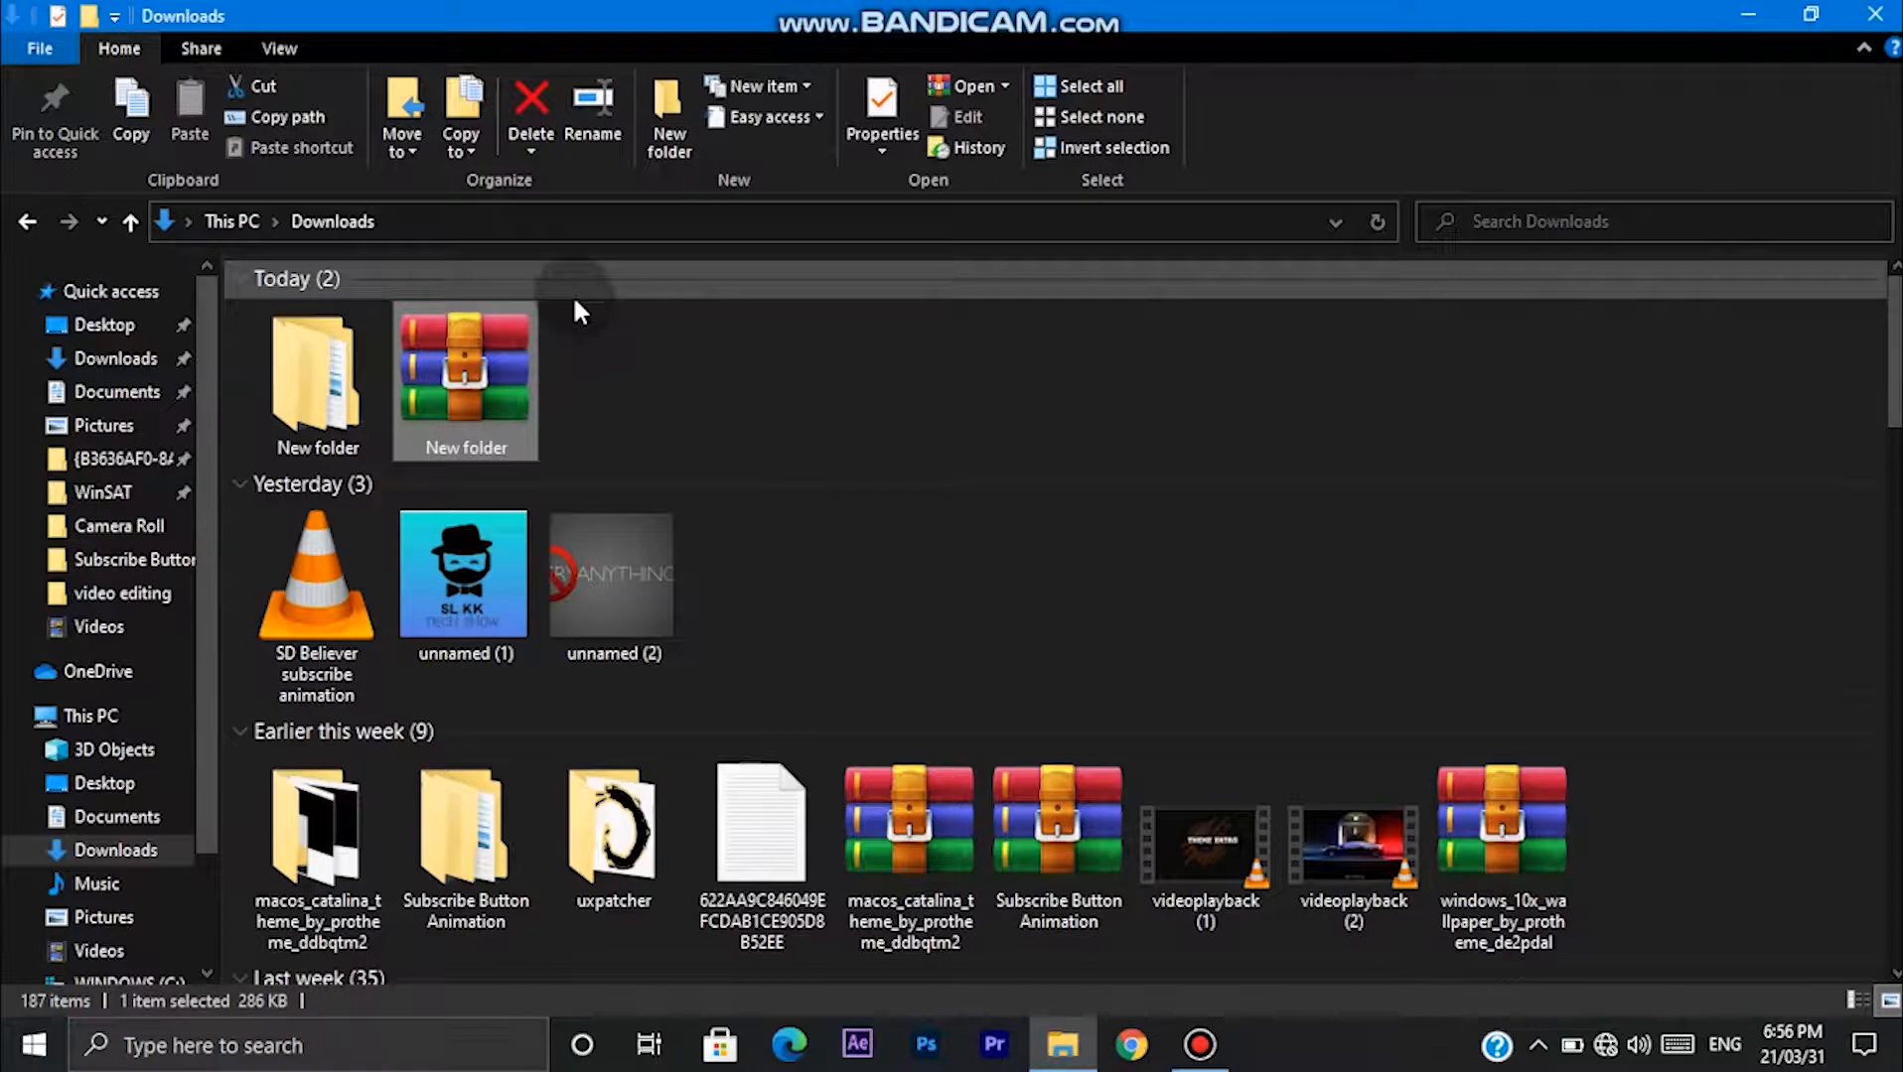
Open the extracted New folder in Downloads and go into the New folder nested inside it.
{"action": "left_click", "coordinate": [560, 317]}
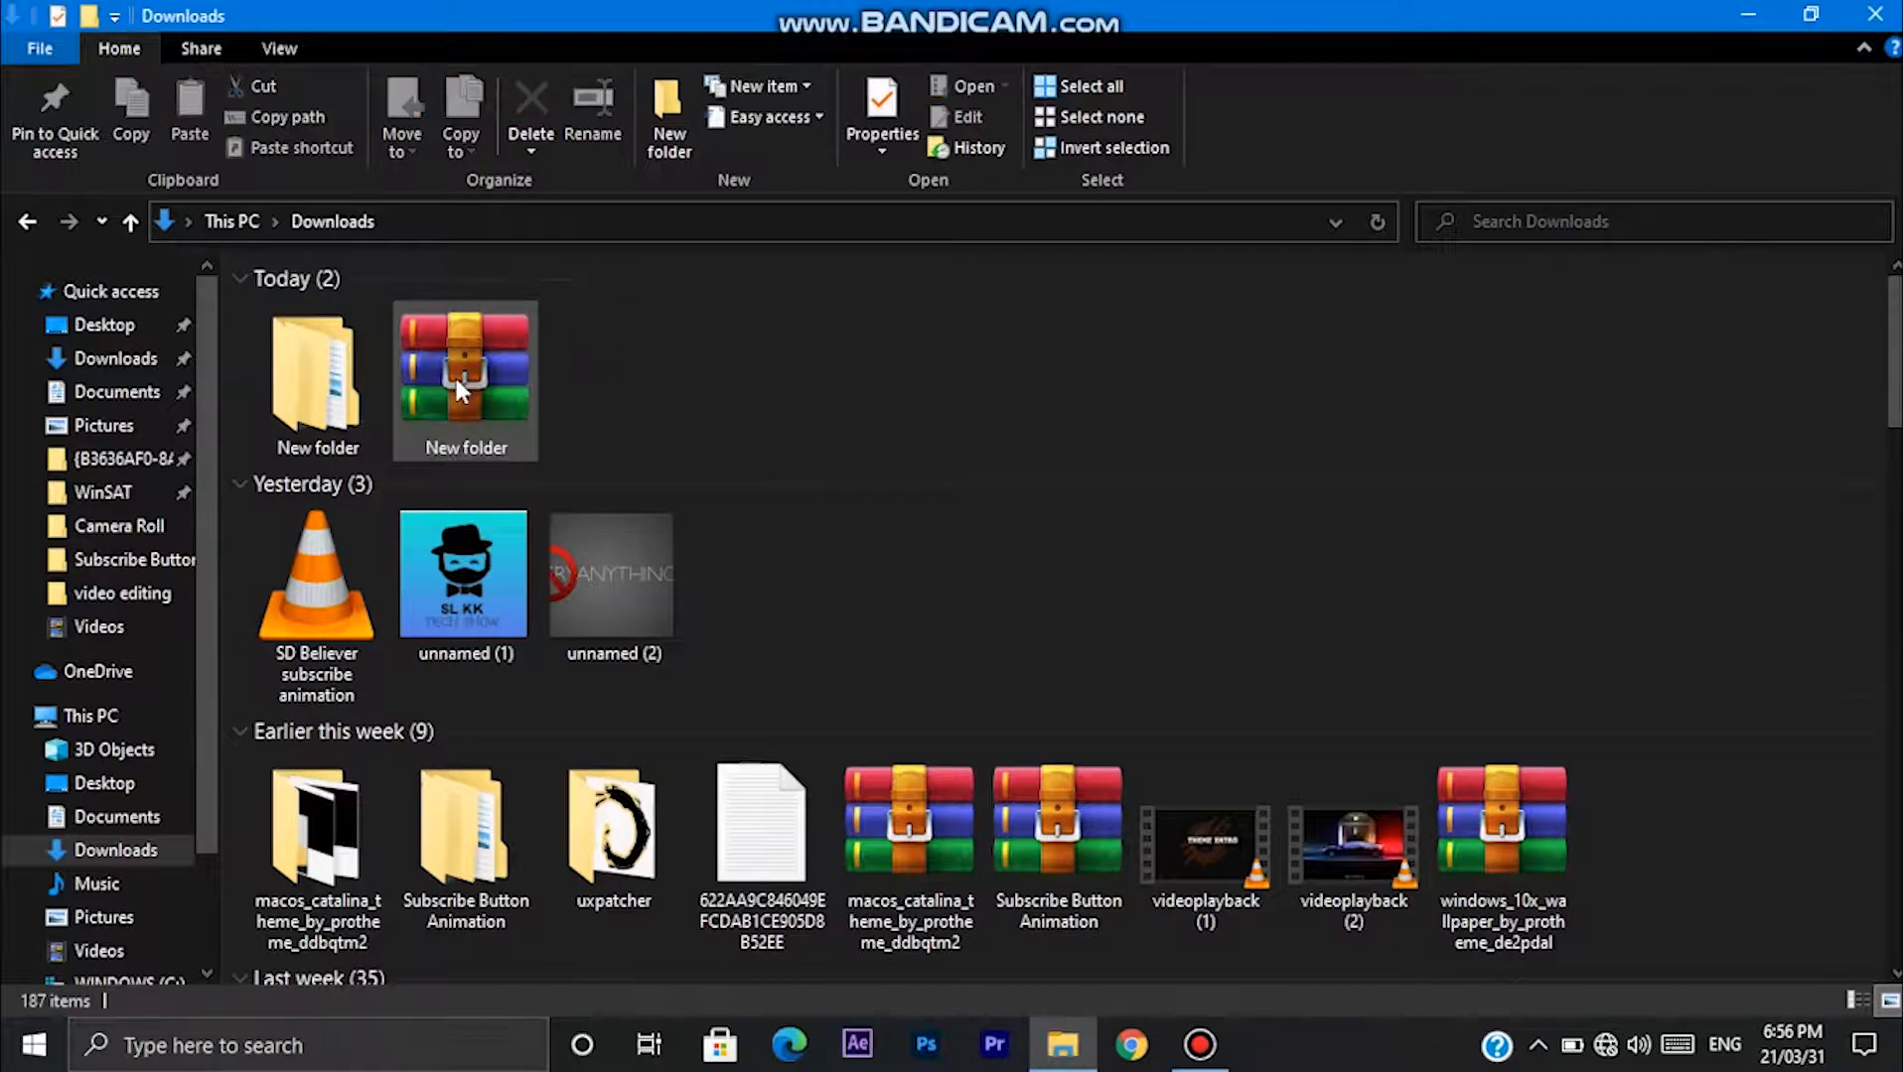
{"action": "double_click", "coordinate": [454, 375]}
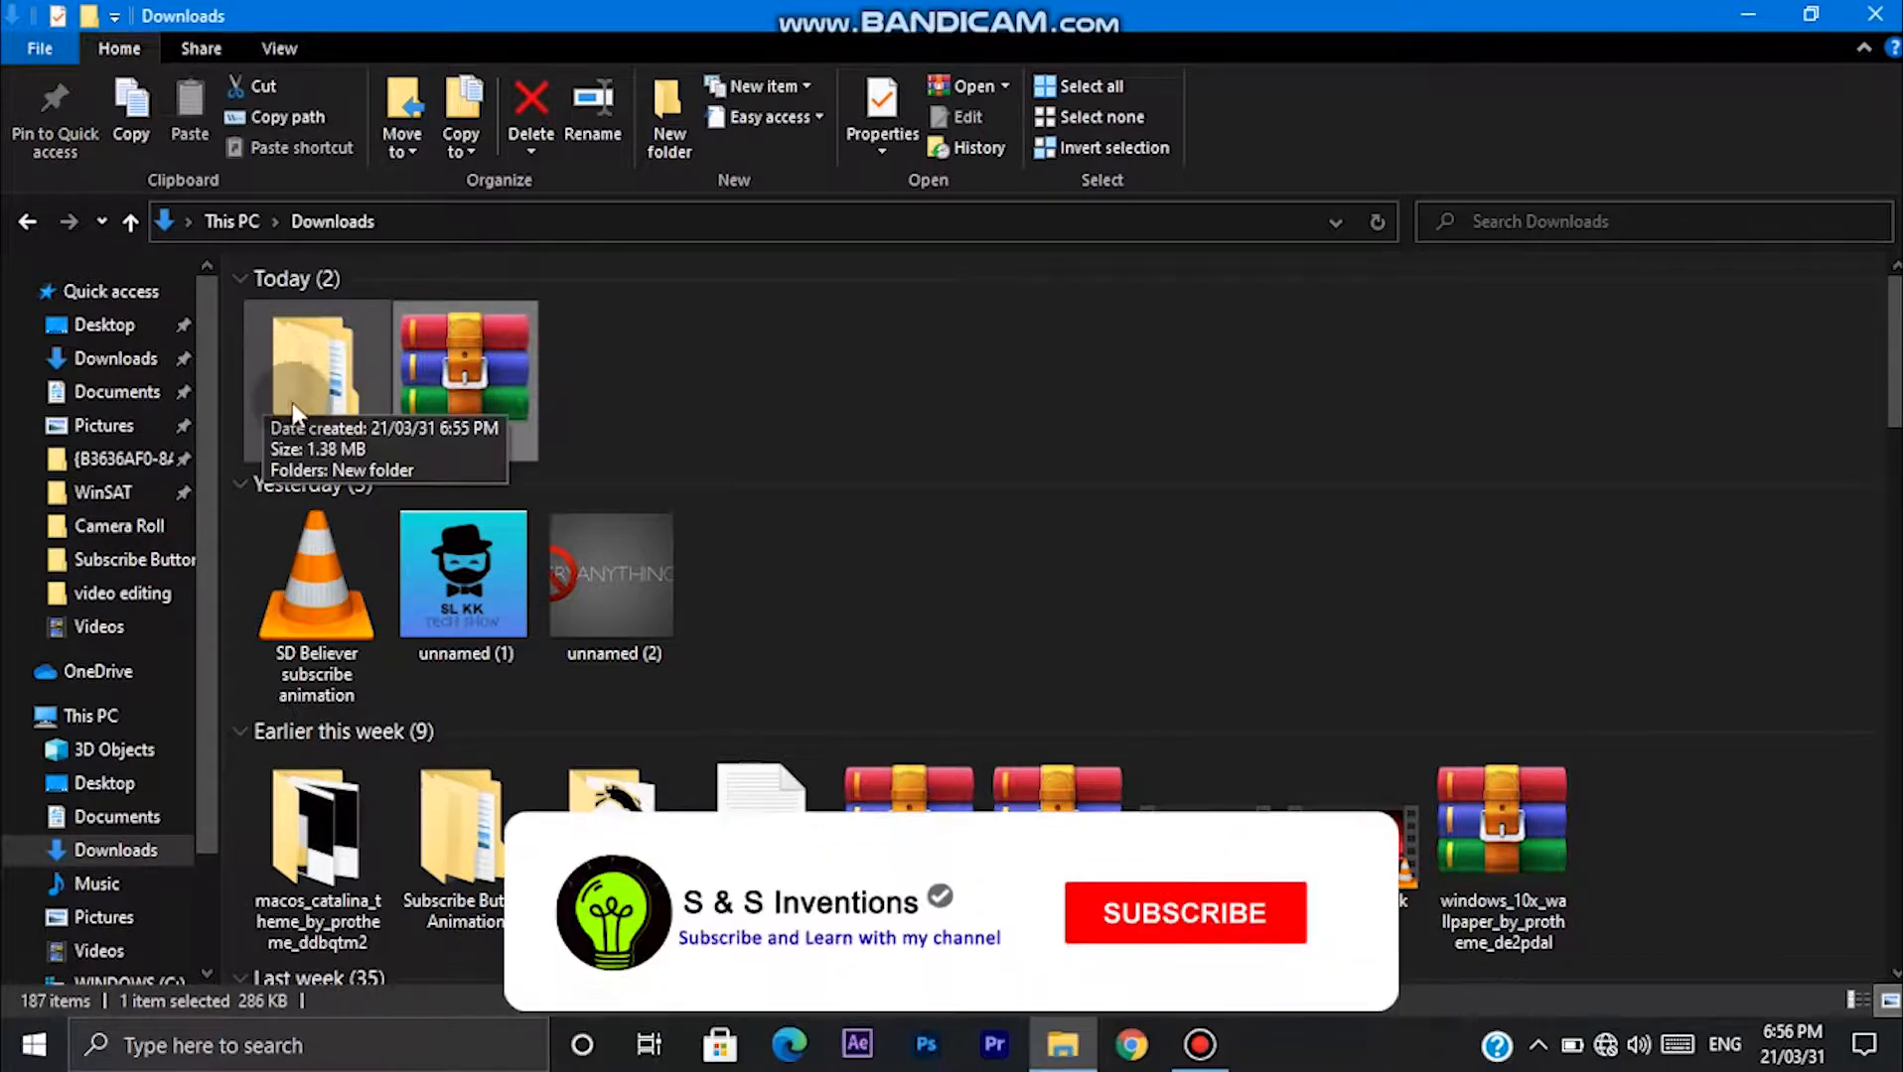
{"action": "double_click", "coordinate": [258, 358]}
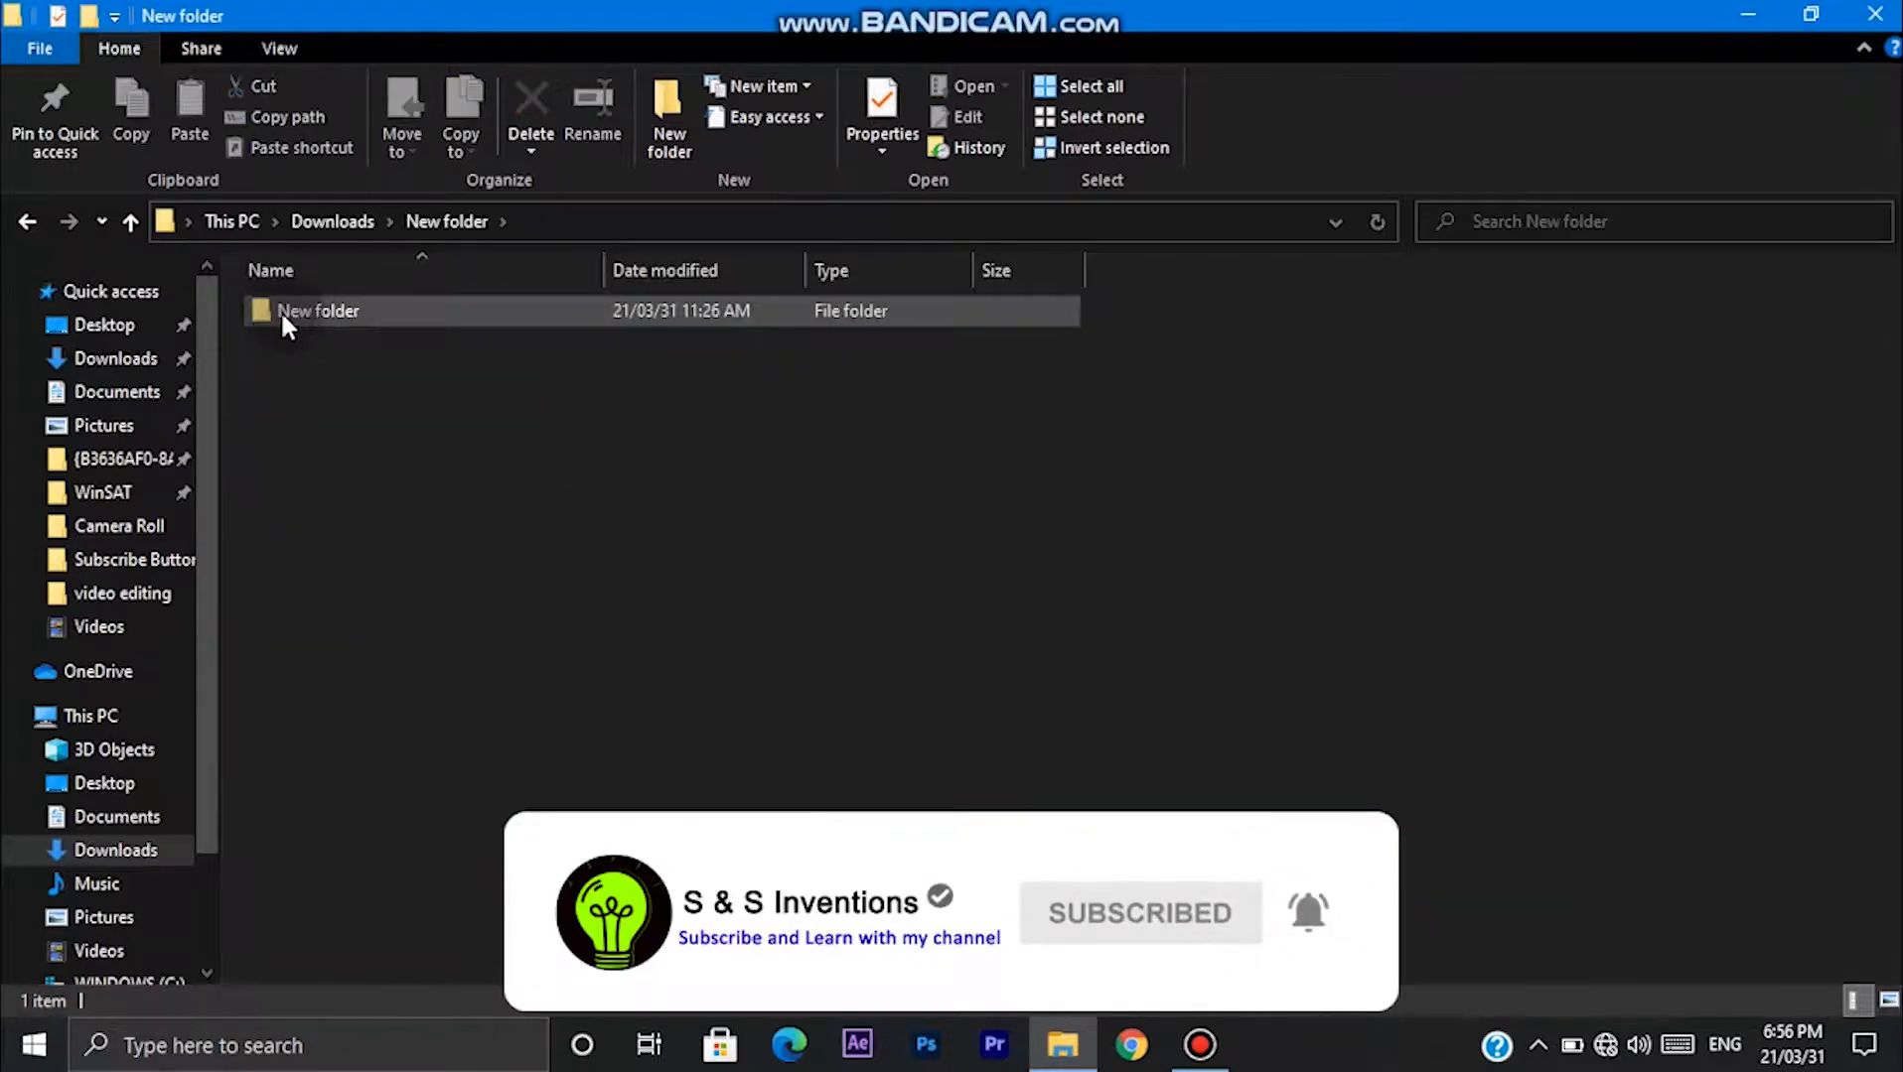
{"action": "left_click", "coordinate": [290, 312]}
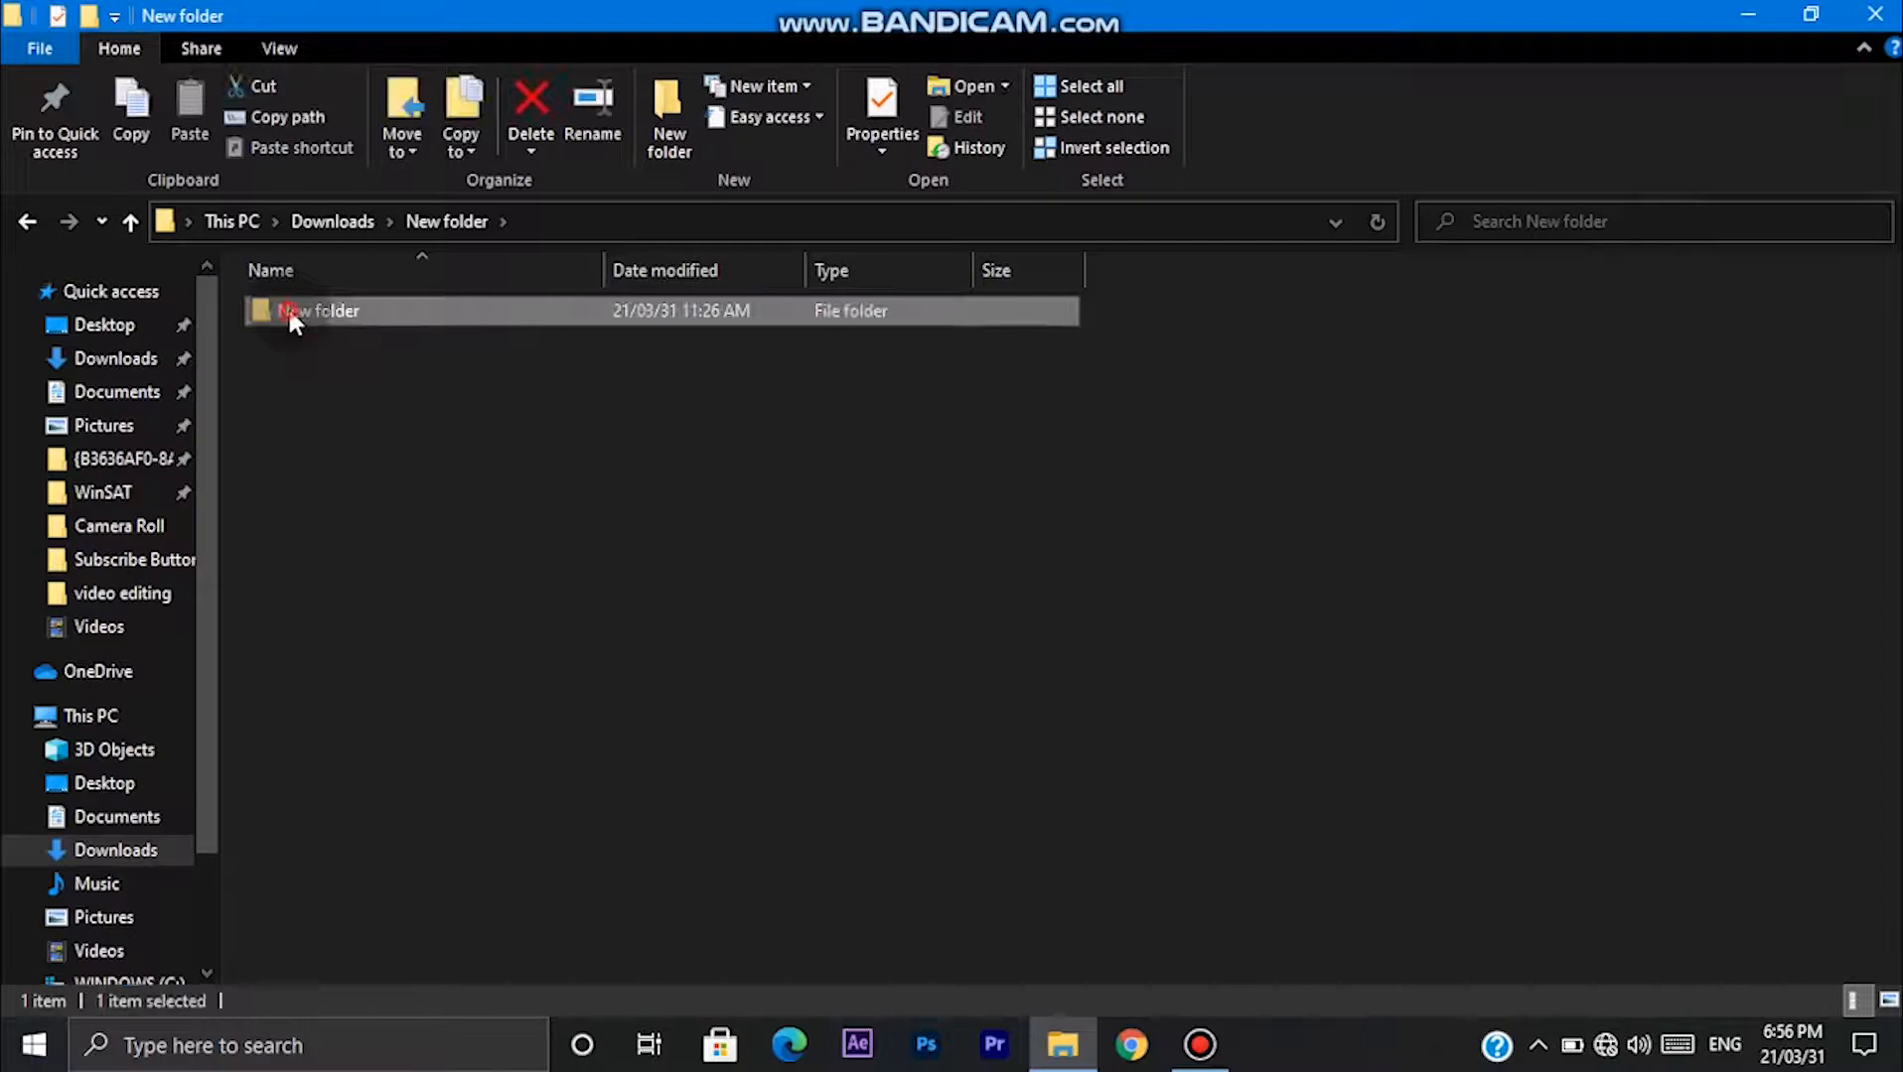
{"action": "double_click", "coordinate": [290, 311]}
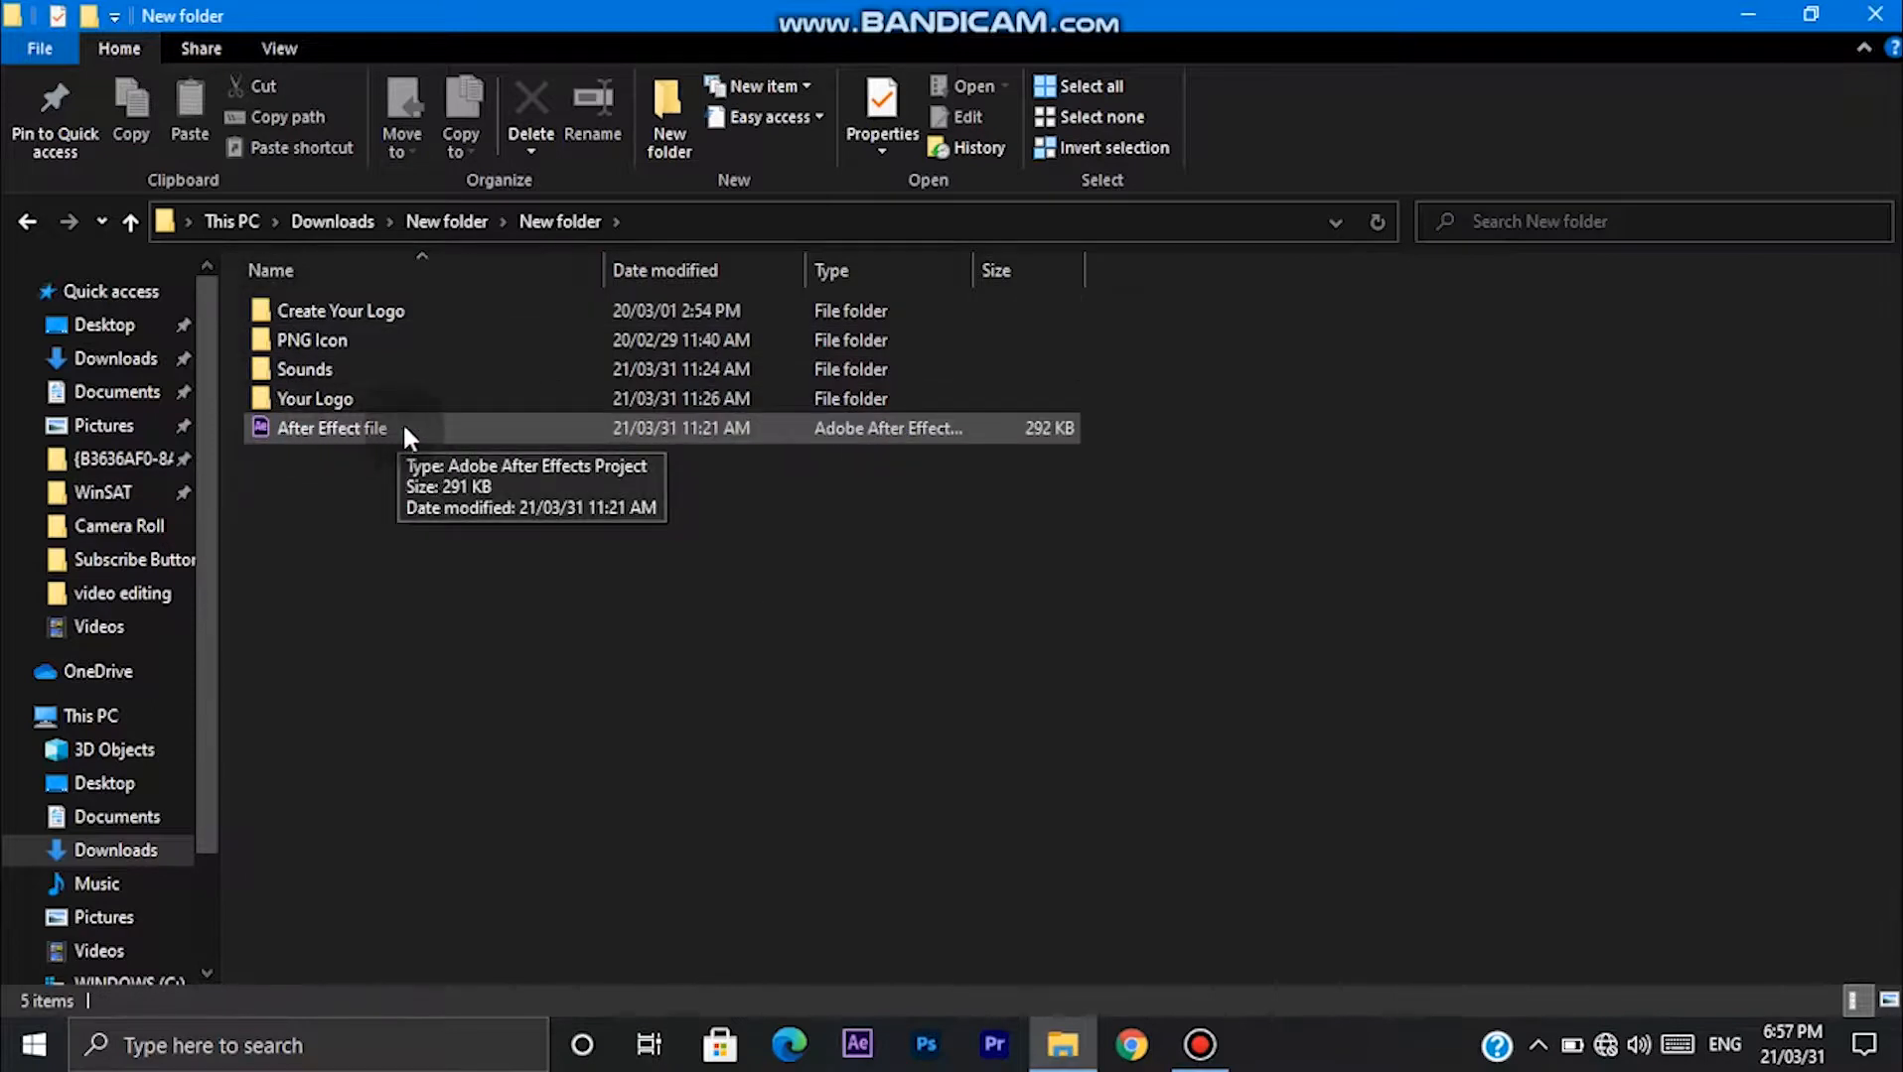
Look through the contents of the Your Logo, Sounds and PNG Icon folders.
{"action": "double_click", "coordinate": [311, 397]}
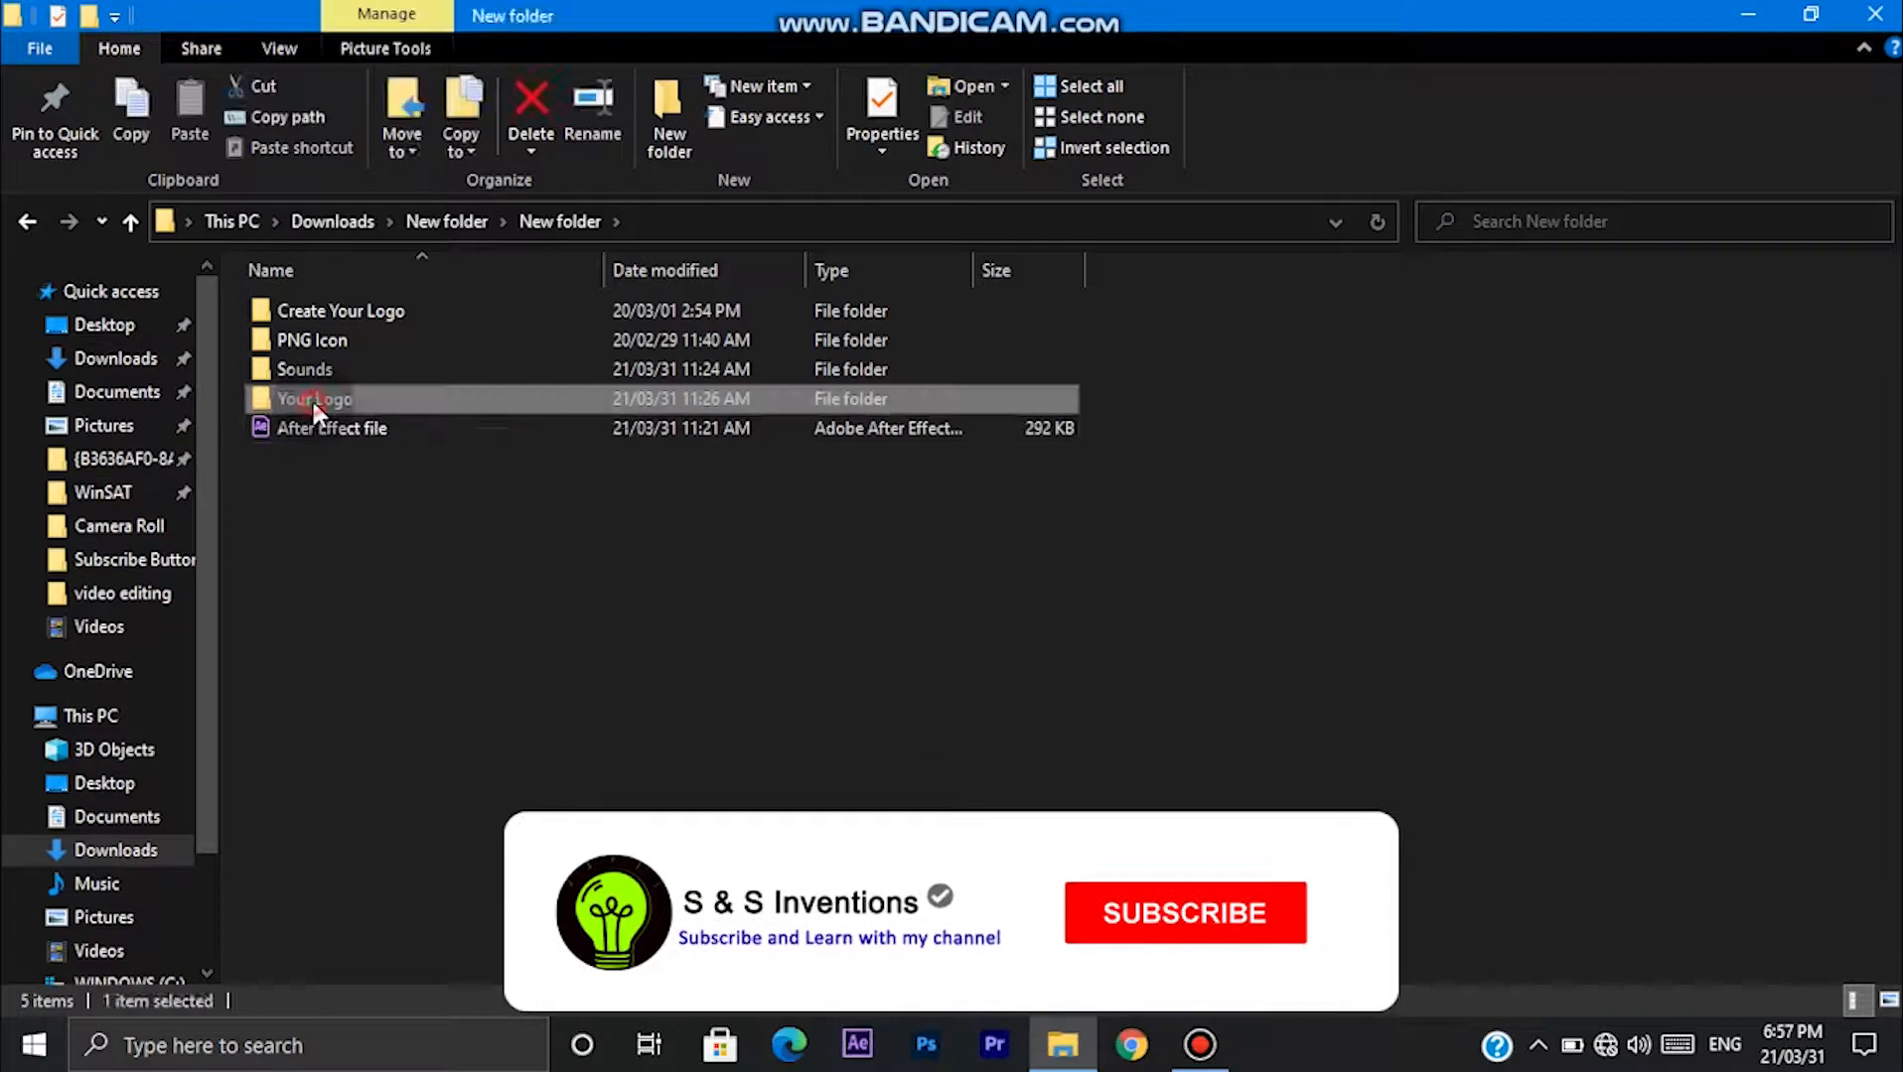
{"action": "left_click", "coordinate": [132, 222]}
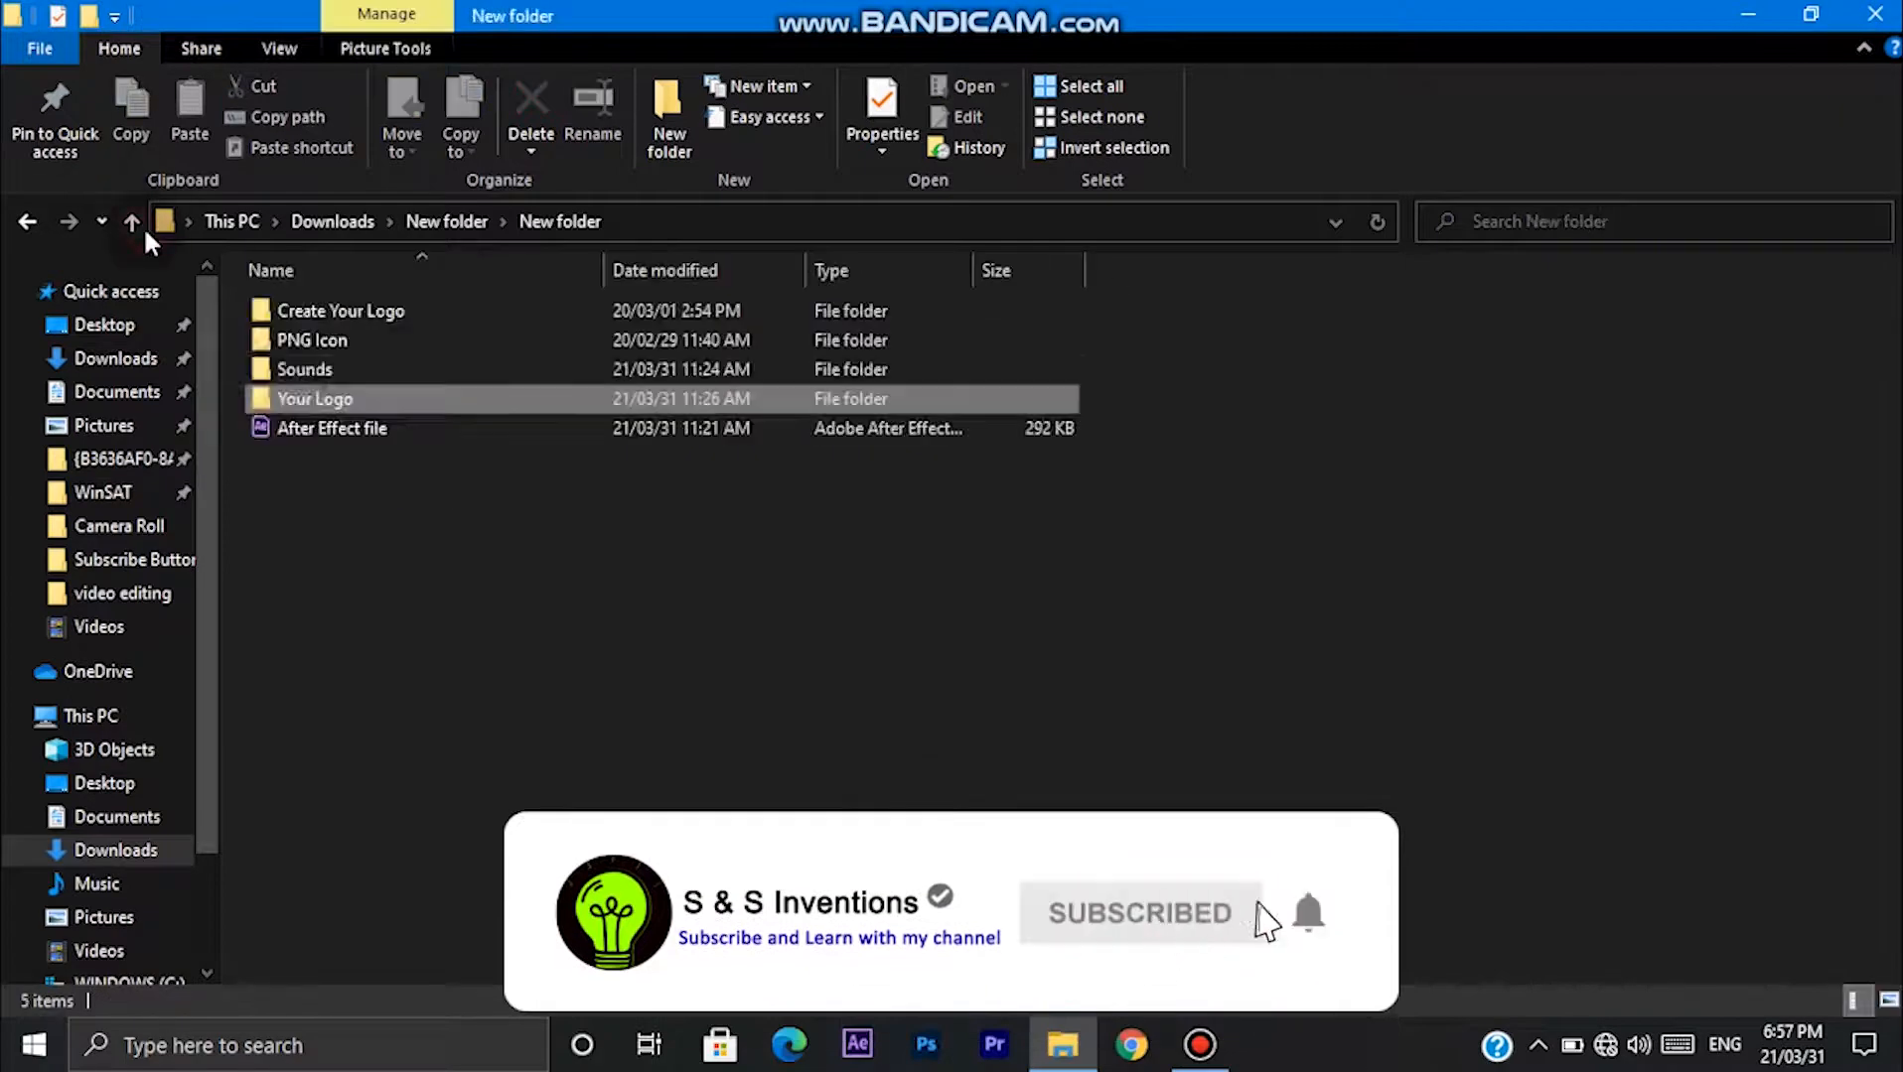
{"action": "double_click", "coordinate": [308, 374]}
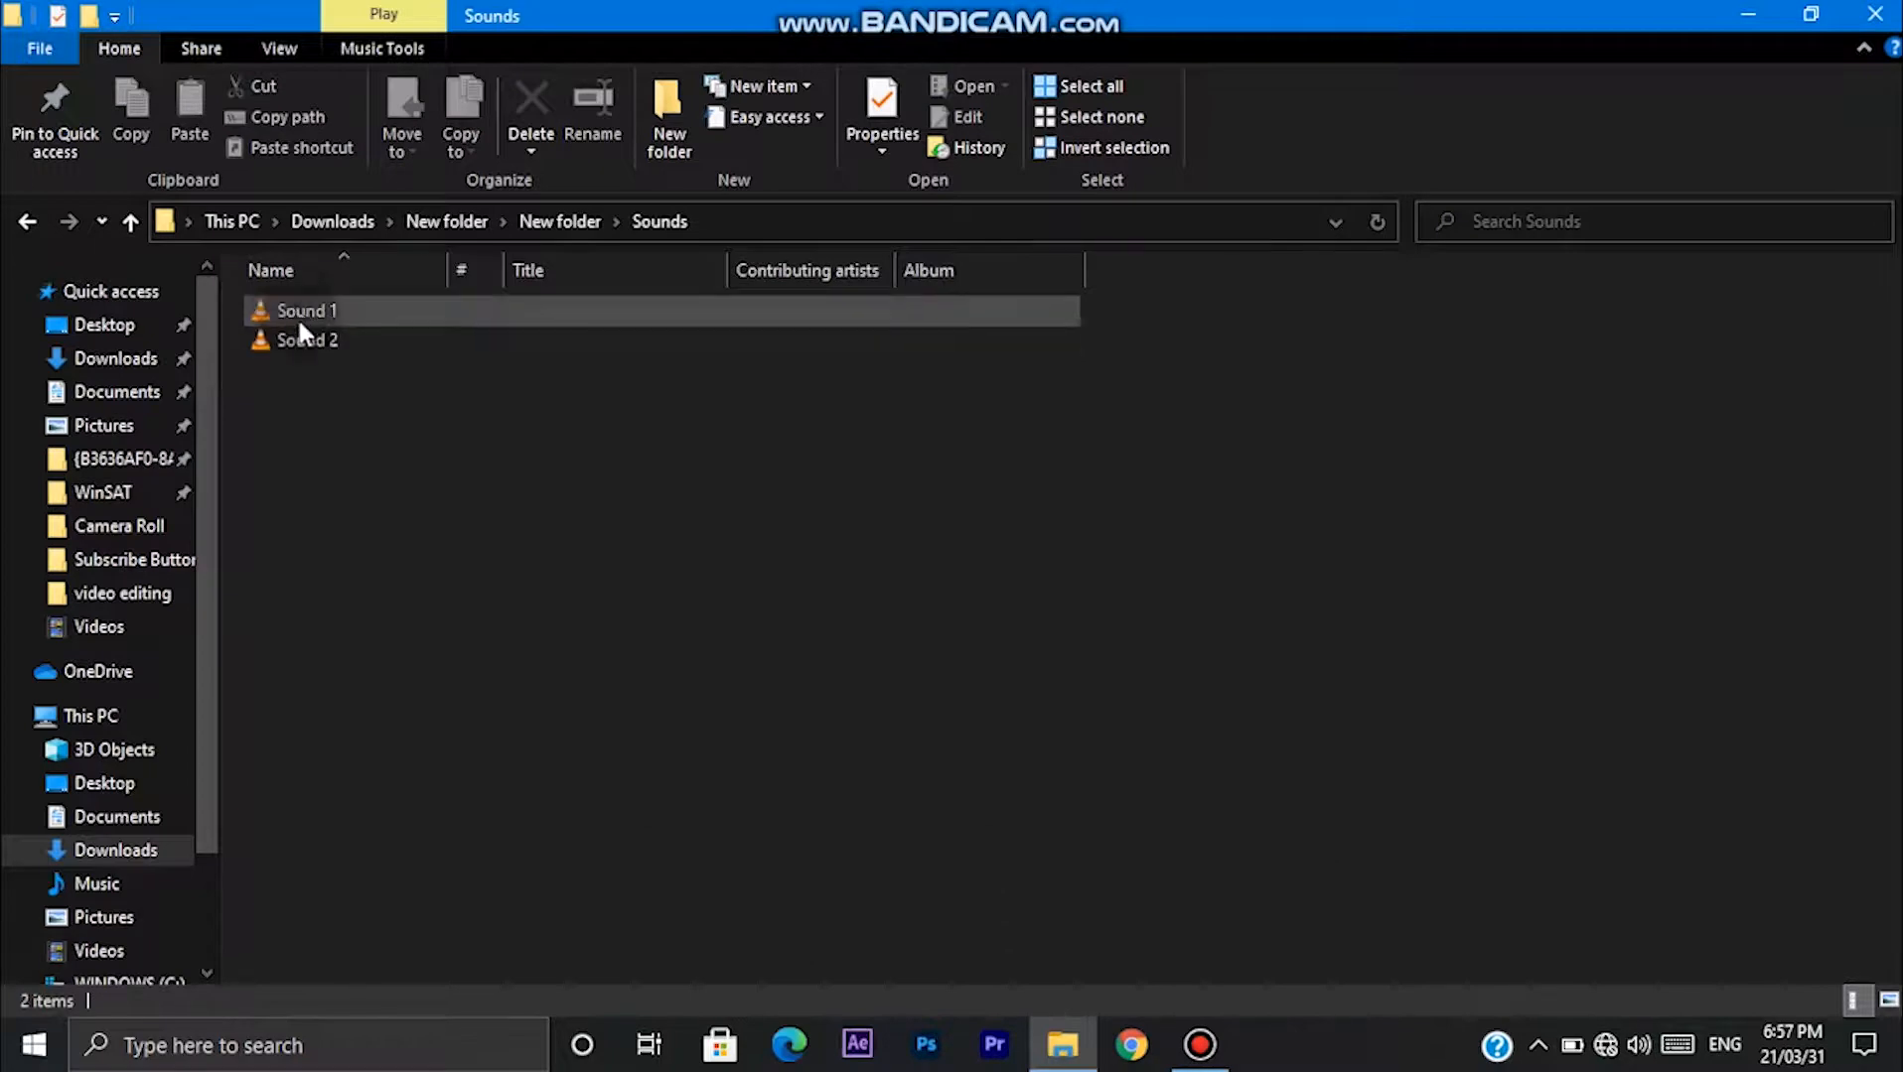
{"action": "key", "text": "BackSpace"}
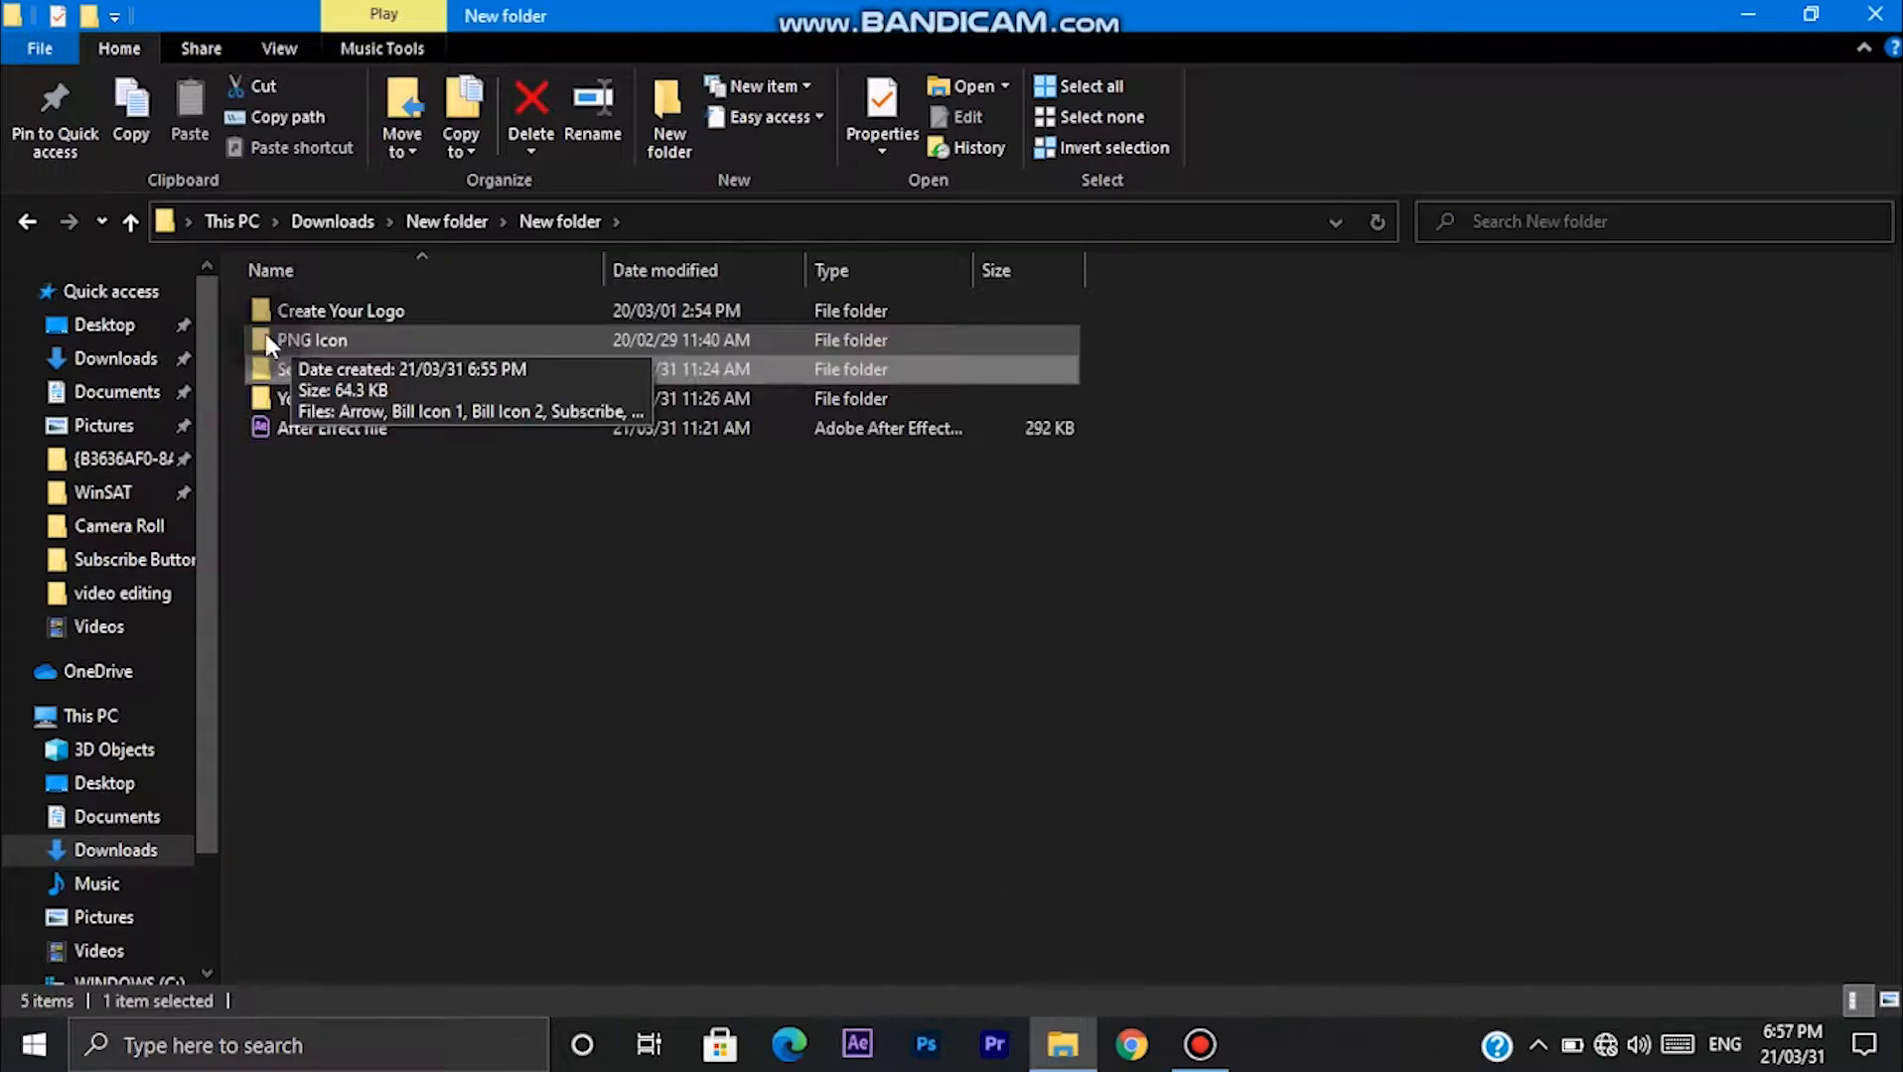
{"action": "double_click", "coordinate": [298, 339]}
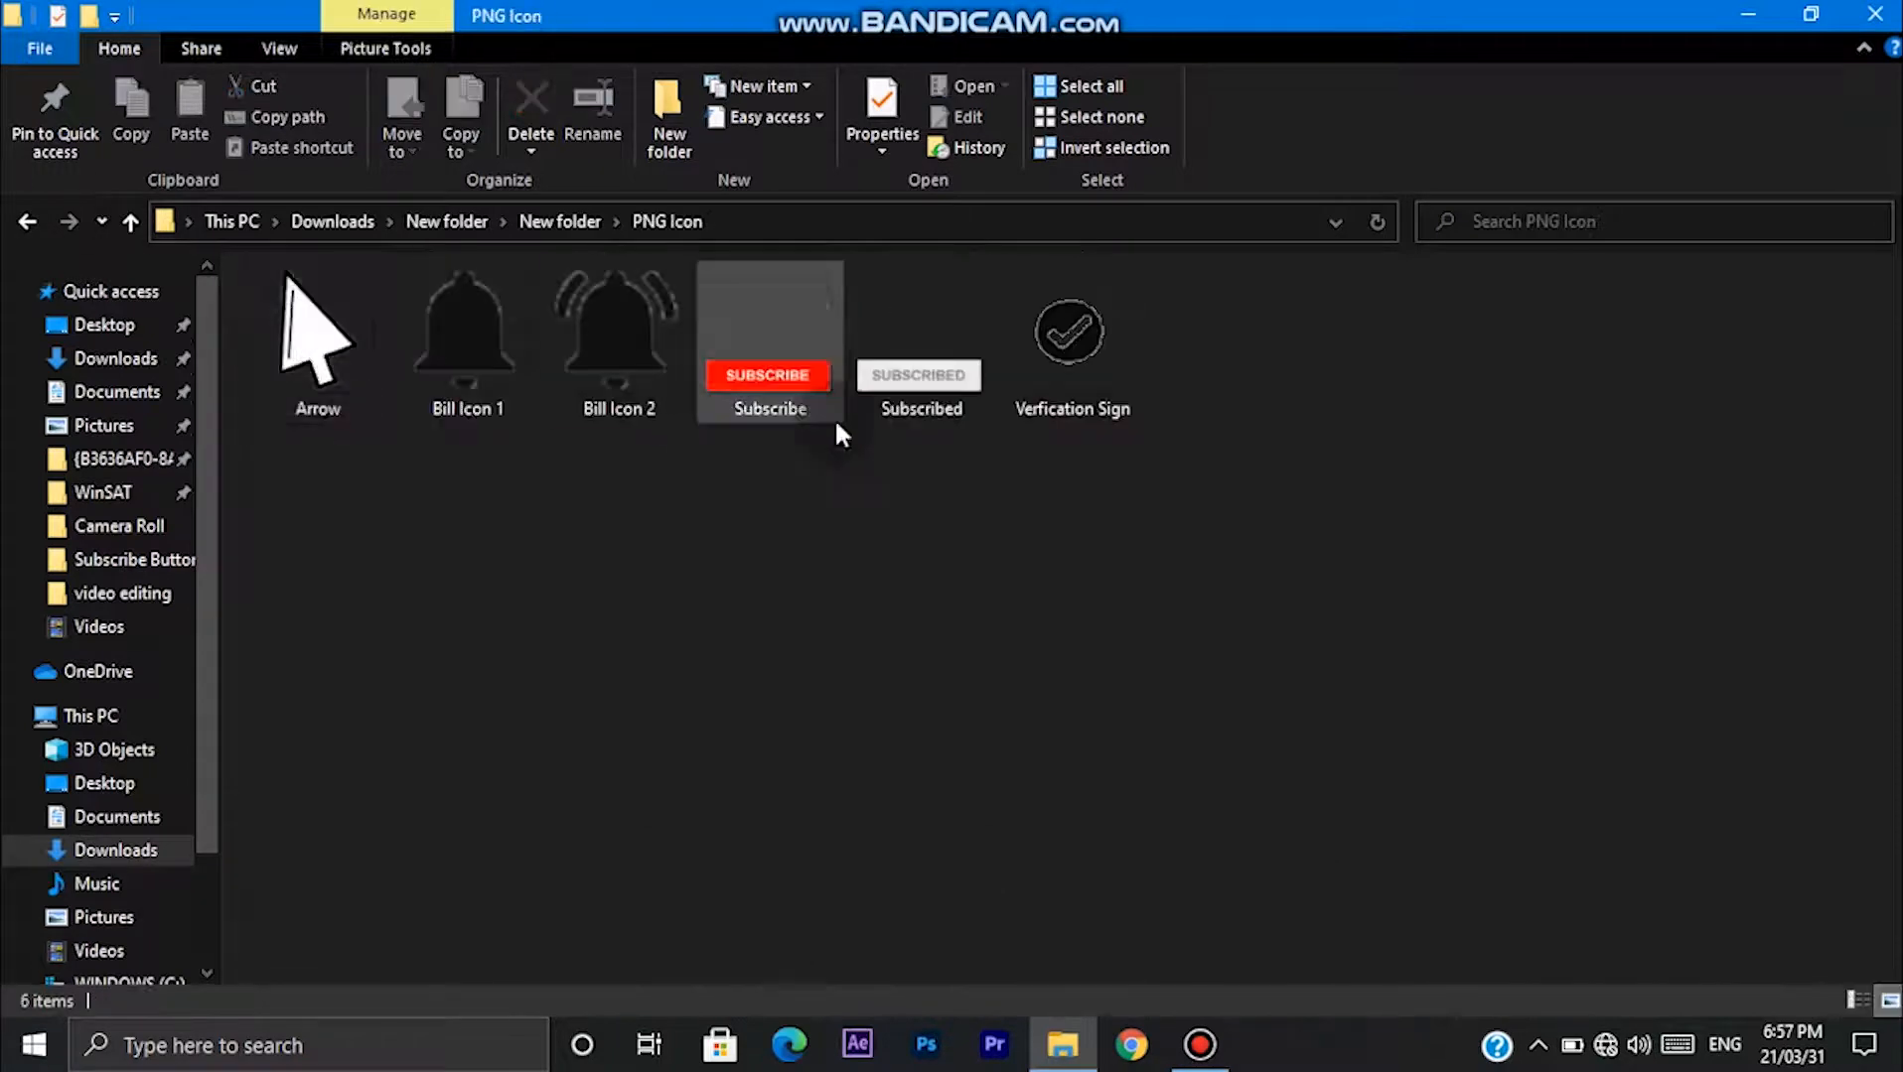
Open the Logo Placement PSD from the Create Your Logo folder in Photoshop.
{"action": "left_click", "coordinate": [139, 218]}
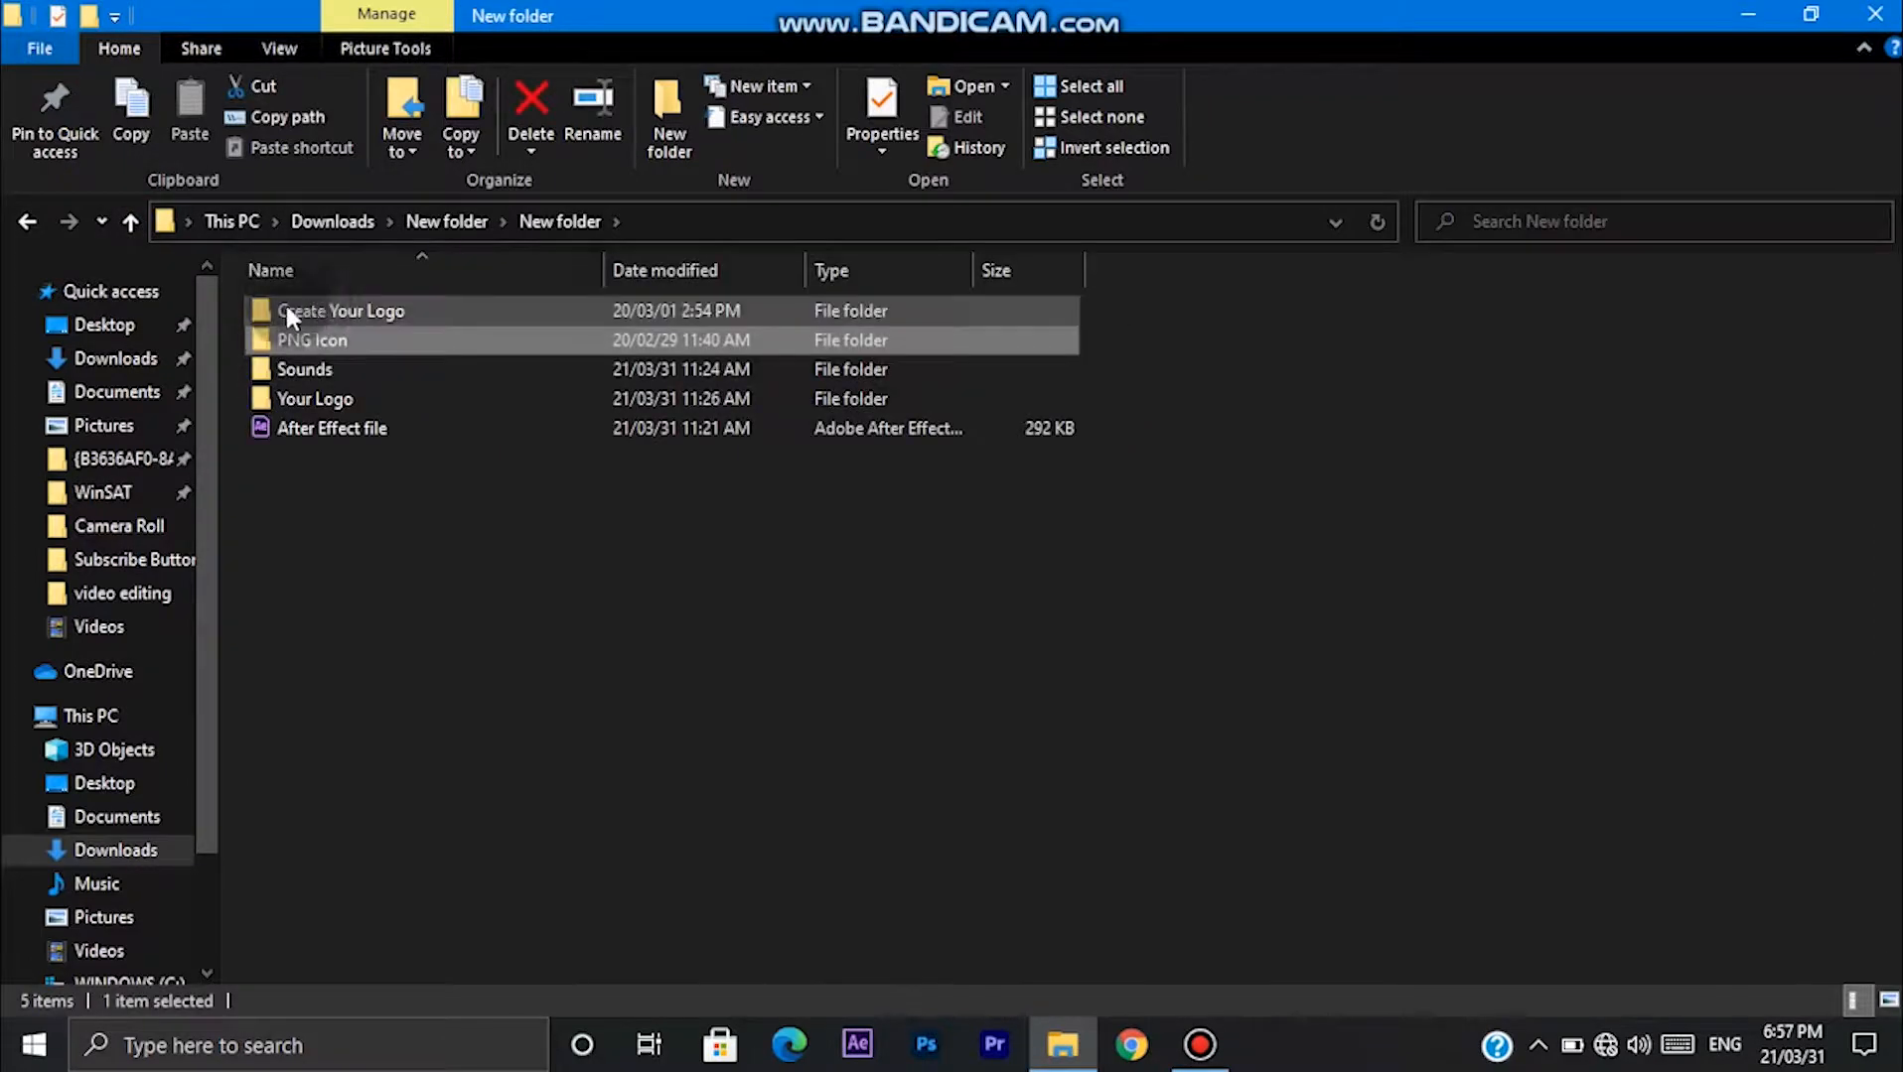
{"action": "double_click", "coordinate": [308, 308]}
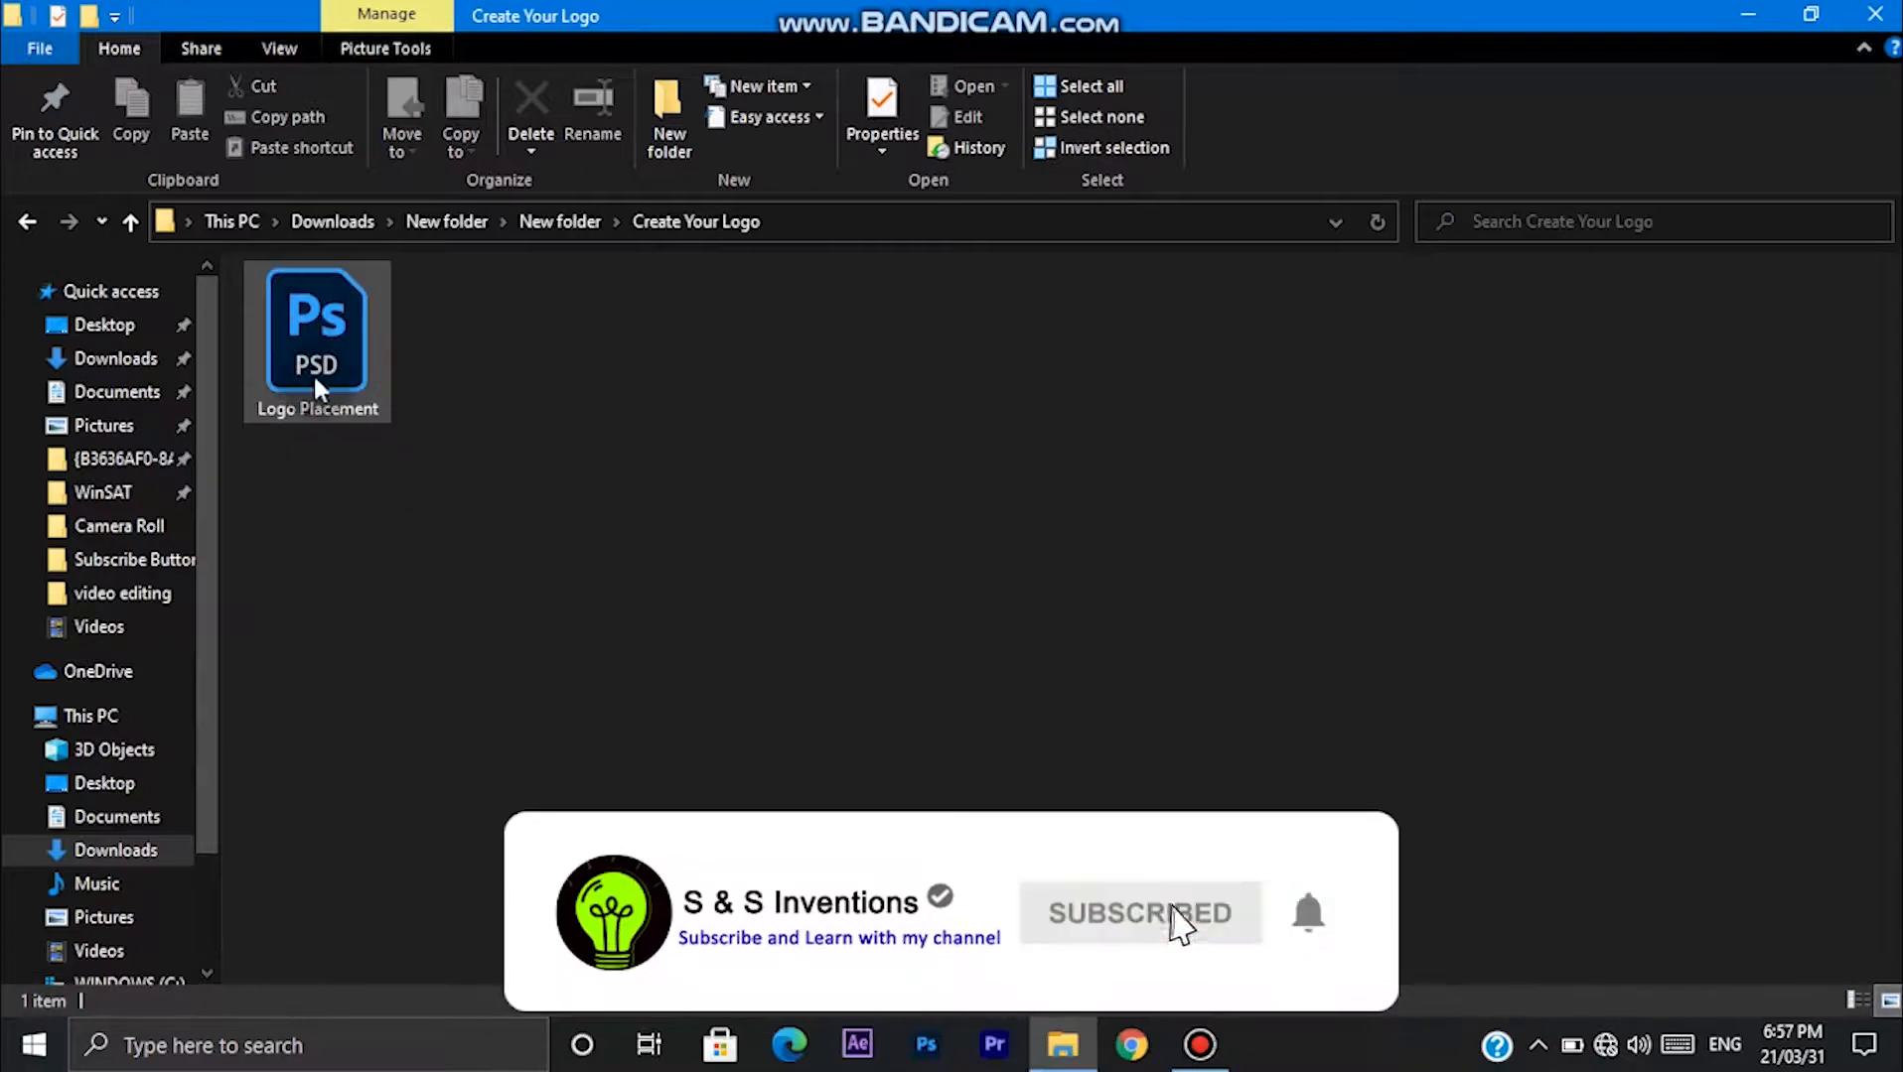
{"action": "double_click", "coordinate": [294, 338]}
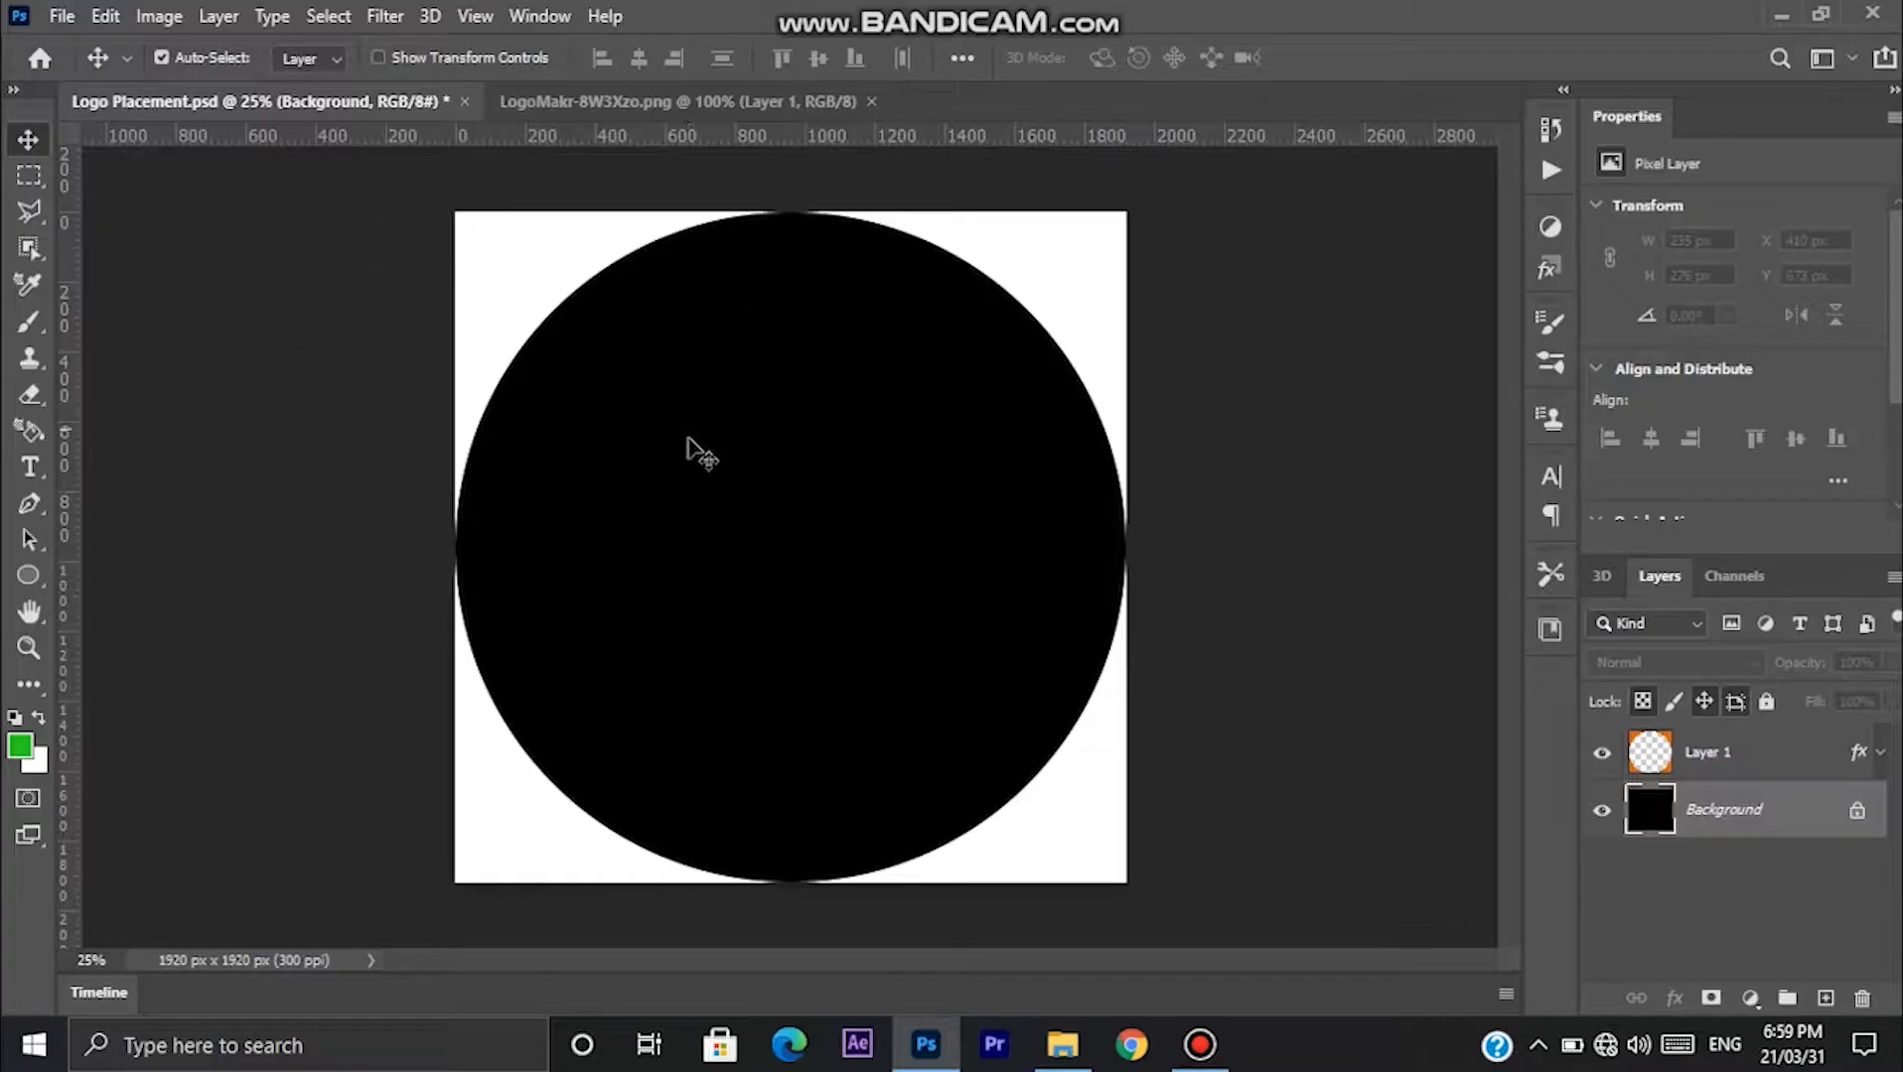
Place the LogoMakr-8W3Xzo light bulb image from the Downloads folder into the Logo Placement document.
{"action": "left_click", "coordinate": [1061, 1044]}
{"action": "left_click", "coordinate": [76, 359]}
{"action": "scroll", "coordinate": [1060, 616], "scroll_direction": "down", "scroll_amount": 5}
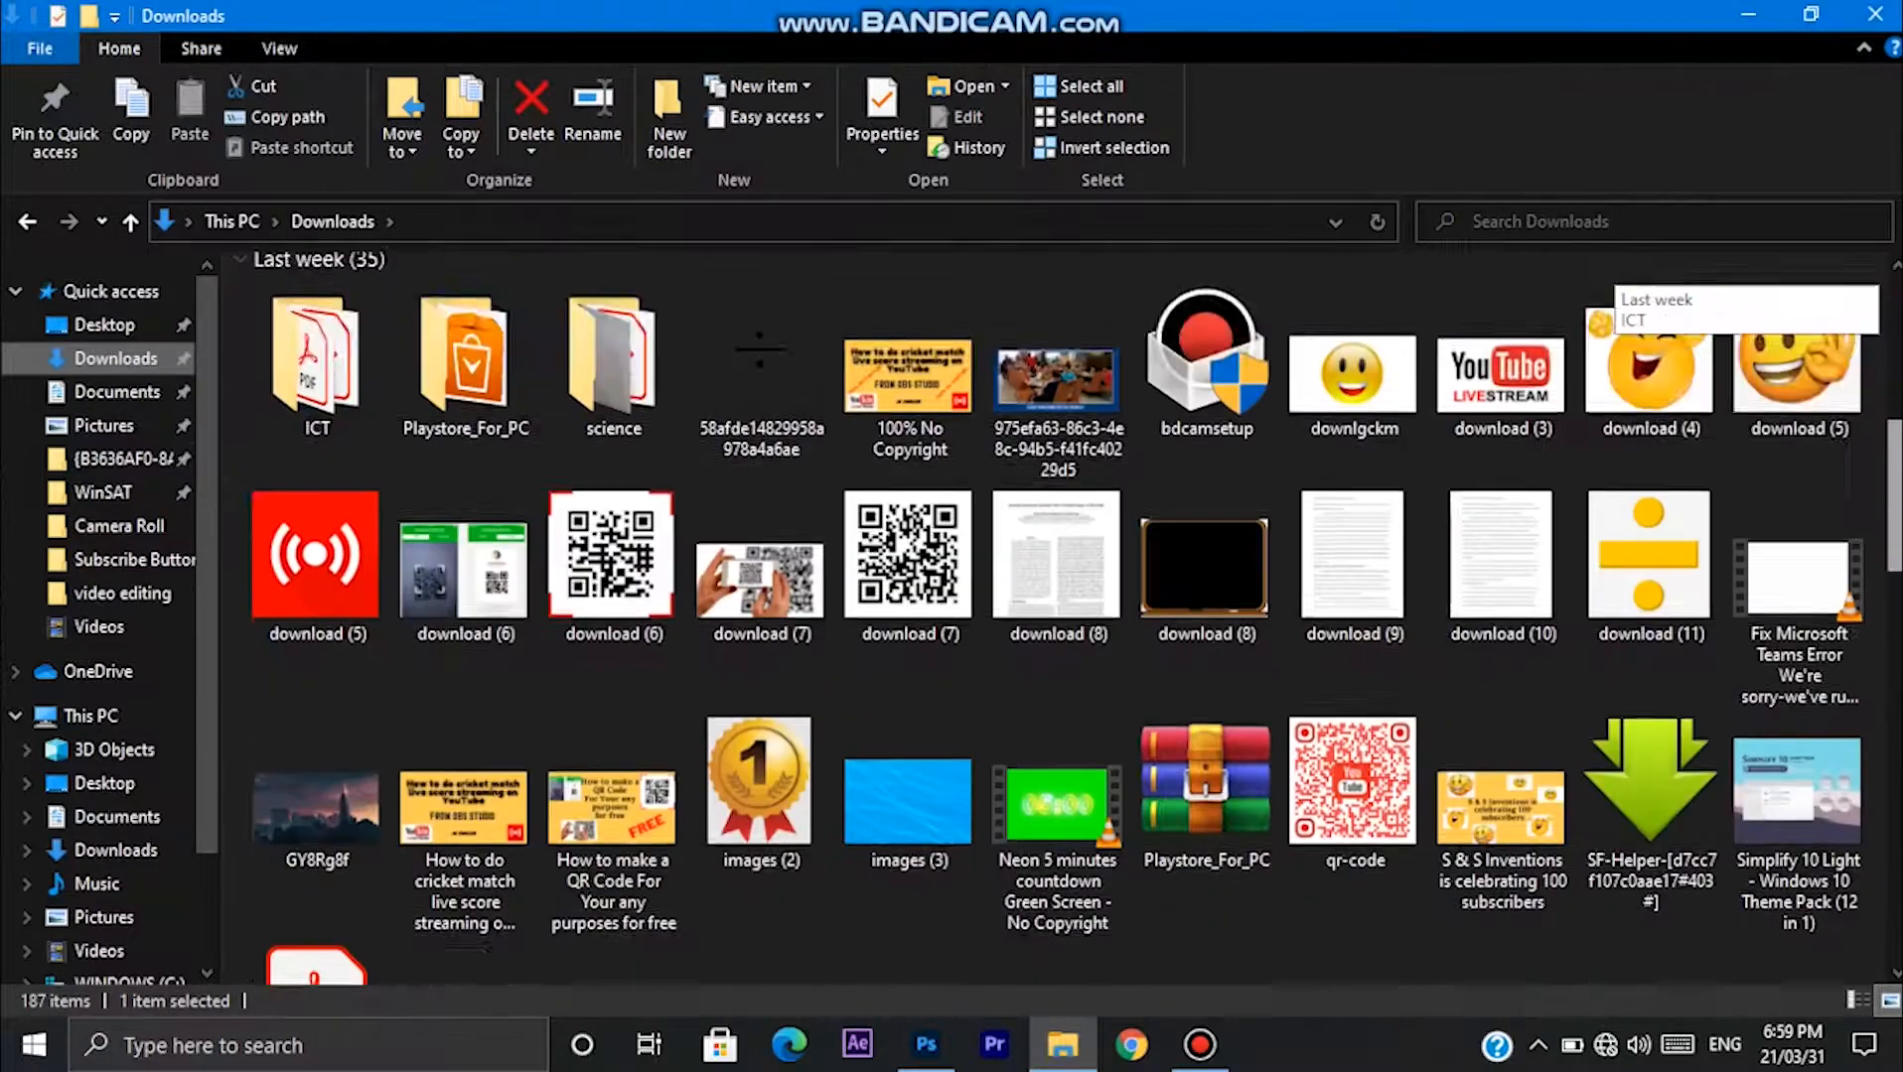
{"action": "scroll", "coordinate": [1504, 586], "scroll_direction": "down", "scroll_amount": 10}
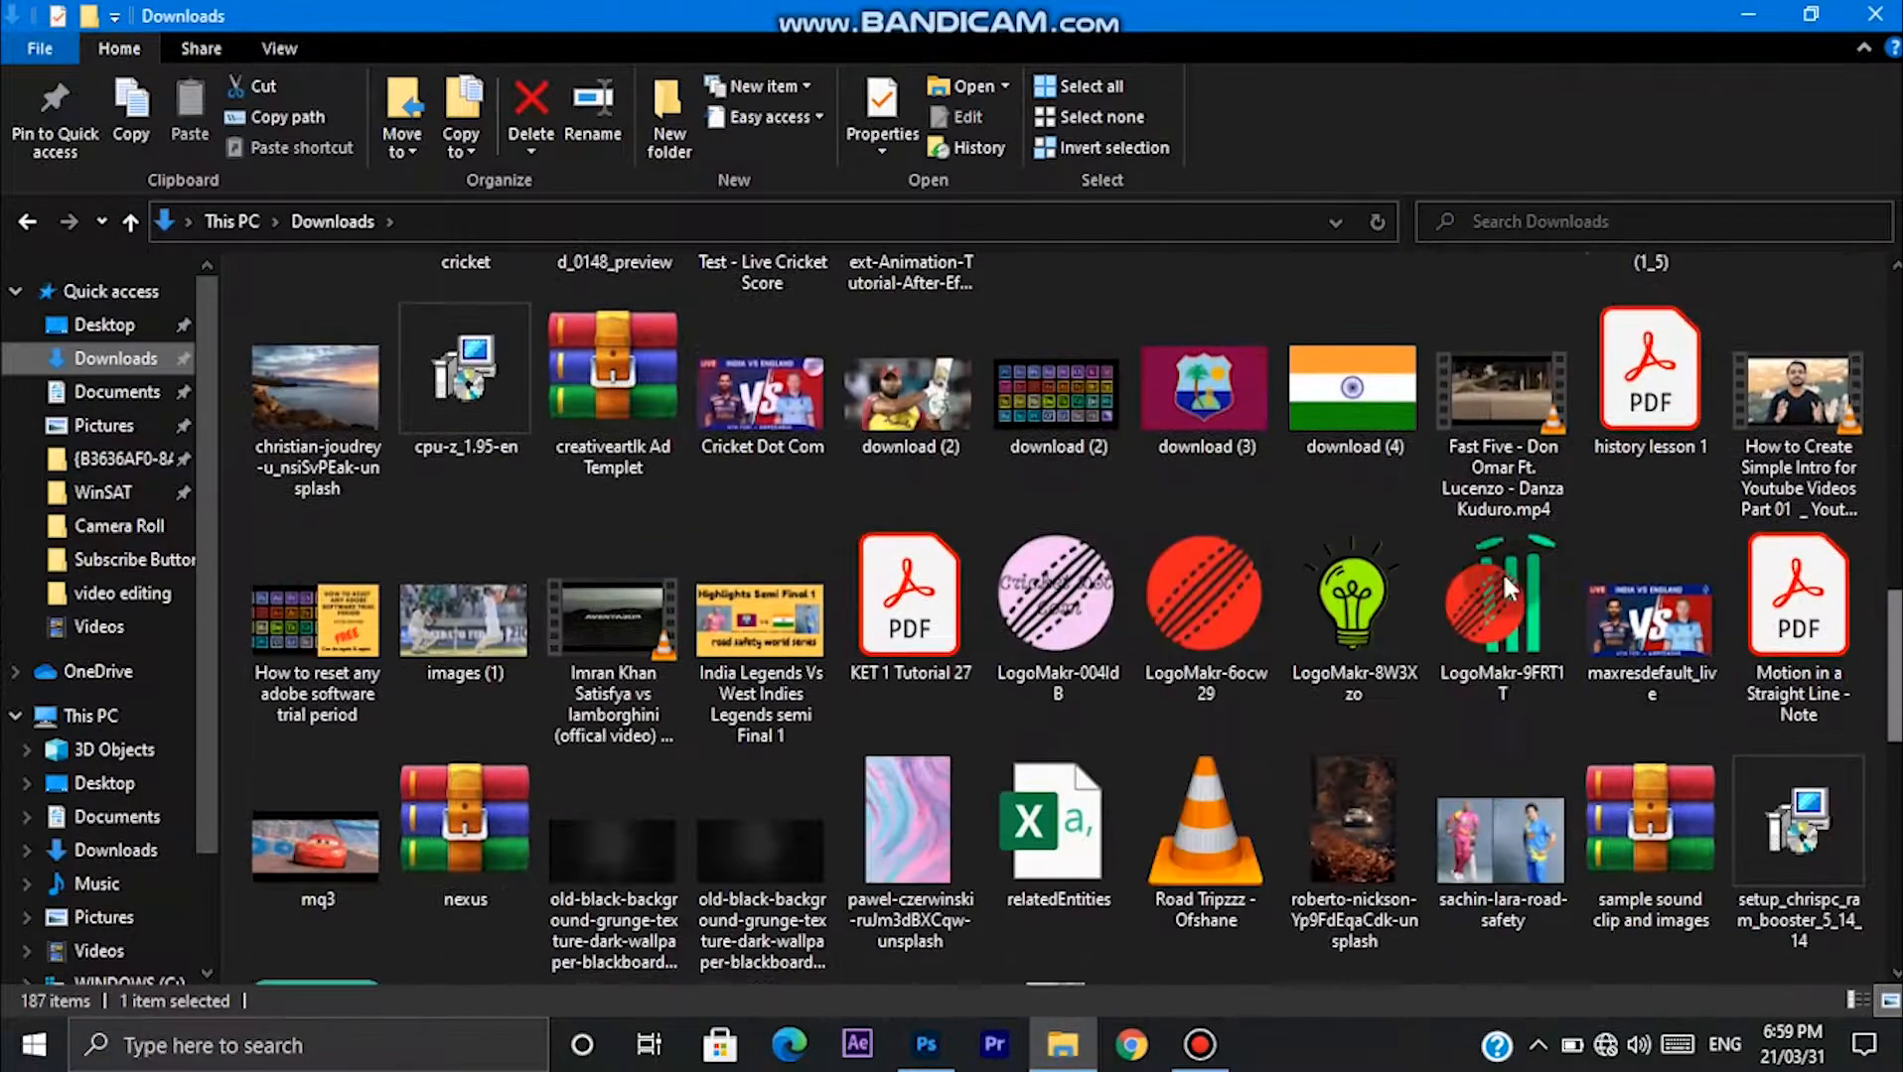
{"action": "left_click", "coordinate": [1379, 593]}
{"action": "left_click_drag", "start_coordinate": [1380, 590], "coordinate": [779, 641]}
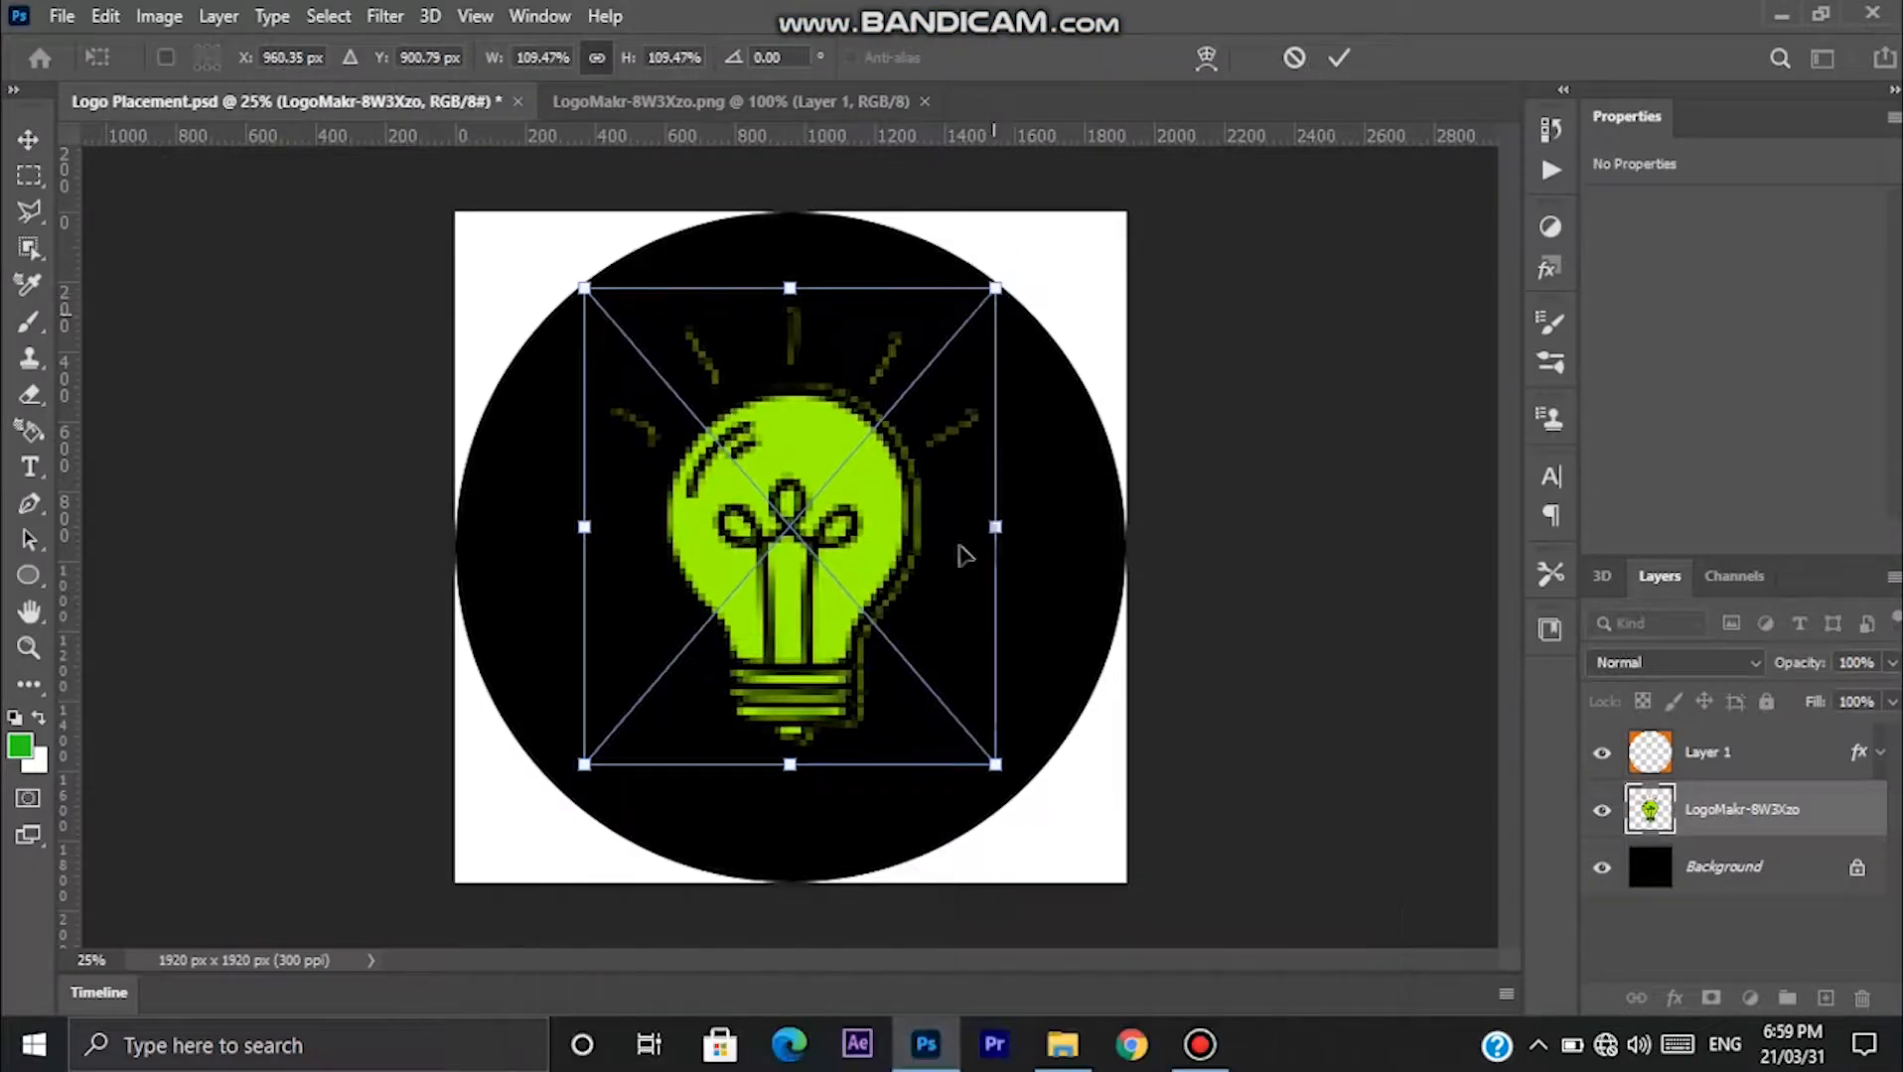
Scale the placed light bulb logo to about 121% and centre it on the canvas at 960 px, 960 px.
{"action": "left_click_drag", "start_coordinate": [993, 765], "coordinate": [1020, 795]}
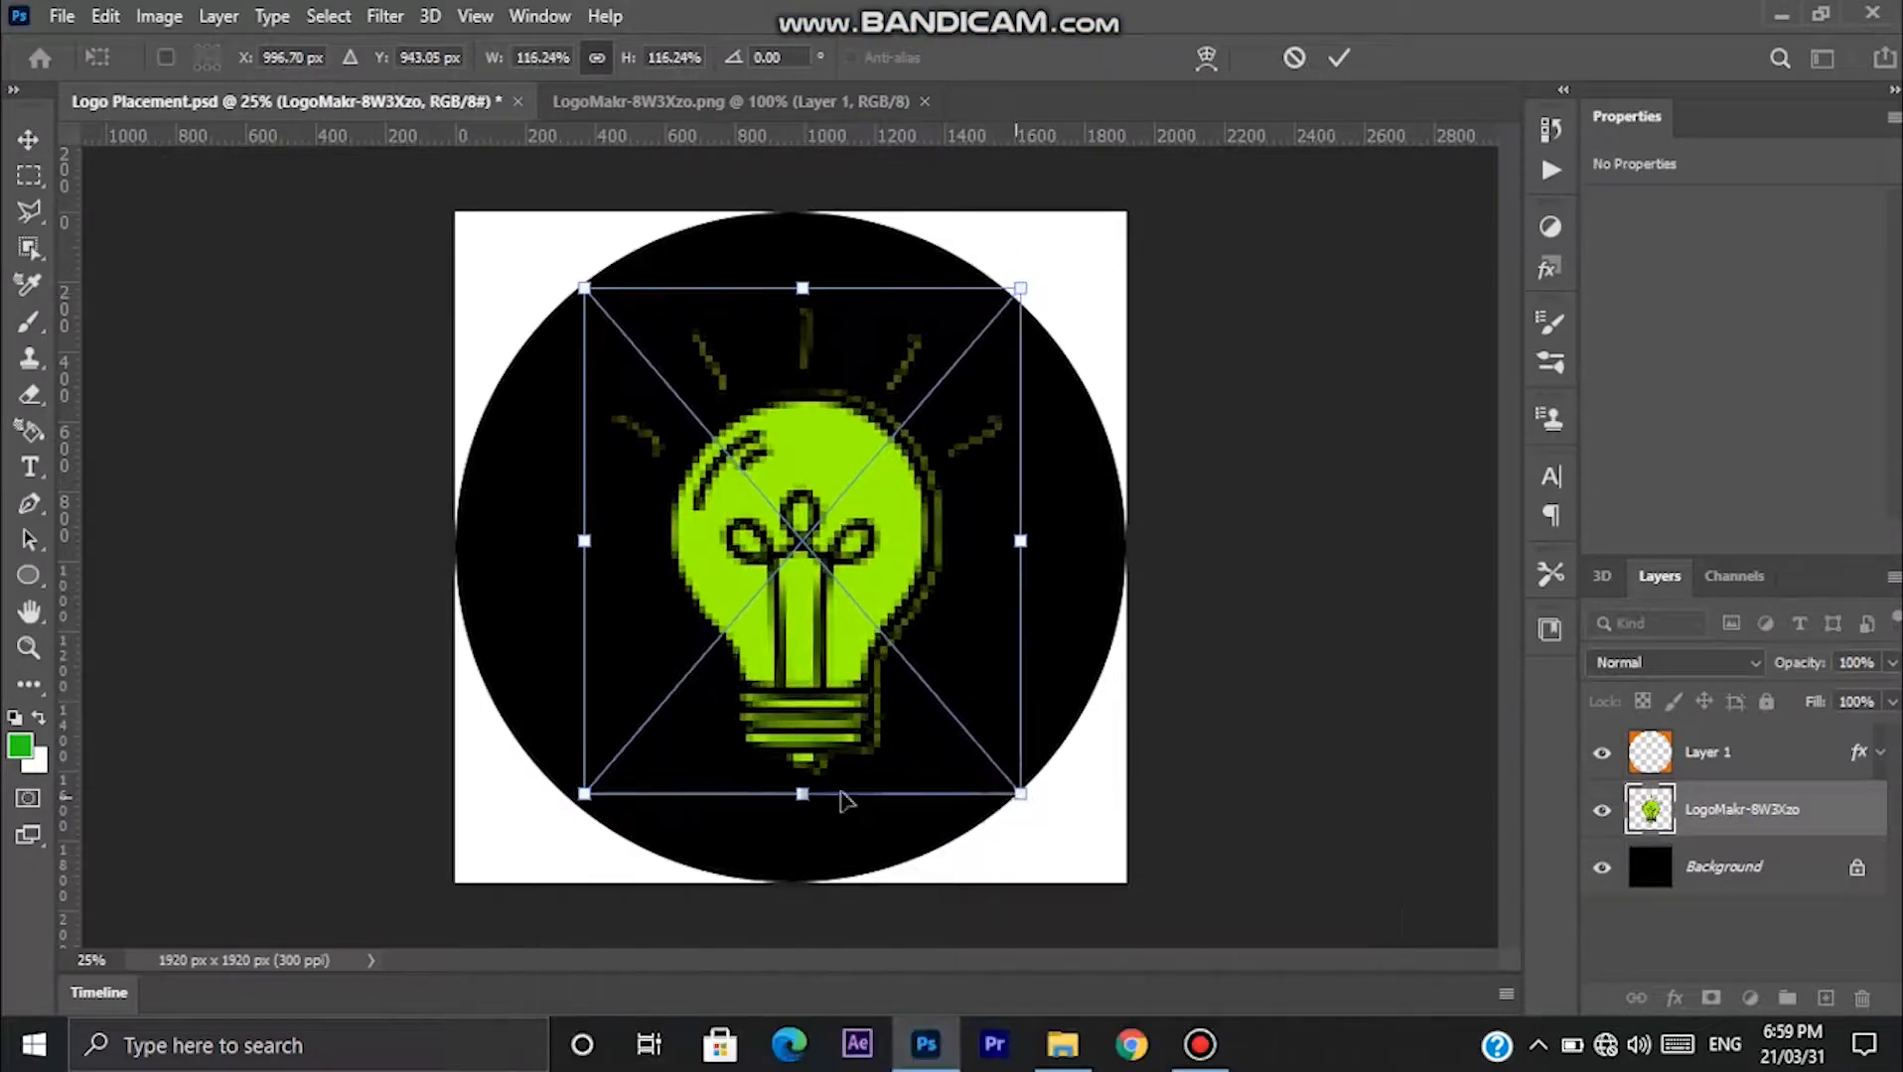
{"action": "left_click_drag", "start_coordinate": [584, 796], "coordinate": [565, 817]}
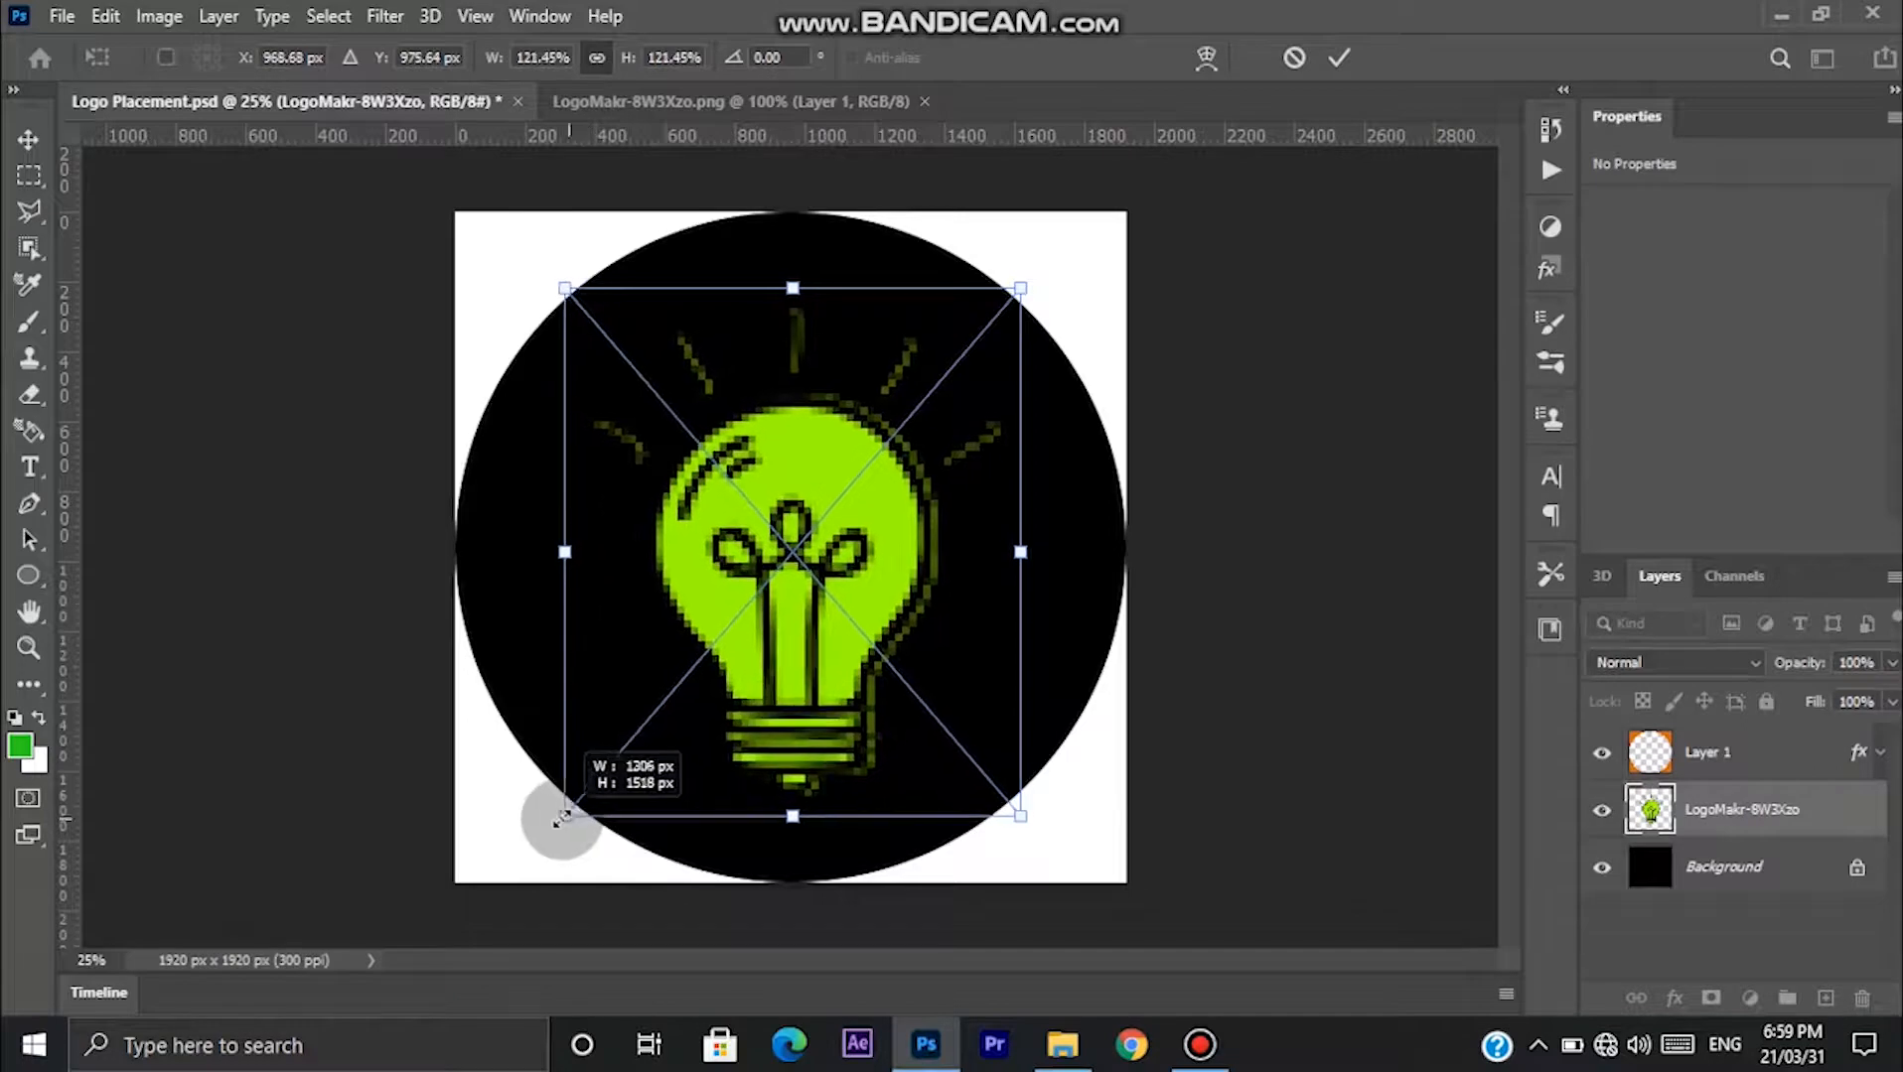
{"action": "left_click_drag", "start_coordinate": [748, 663], "coordinate": [747, 658]}
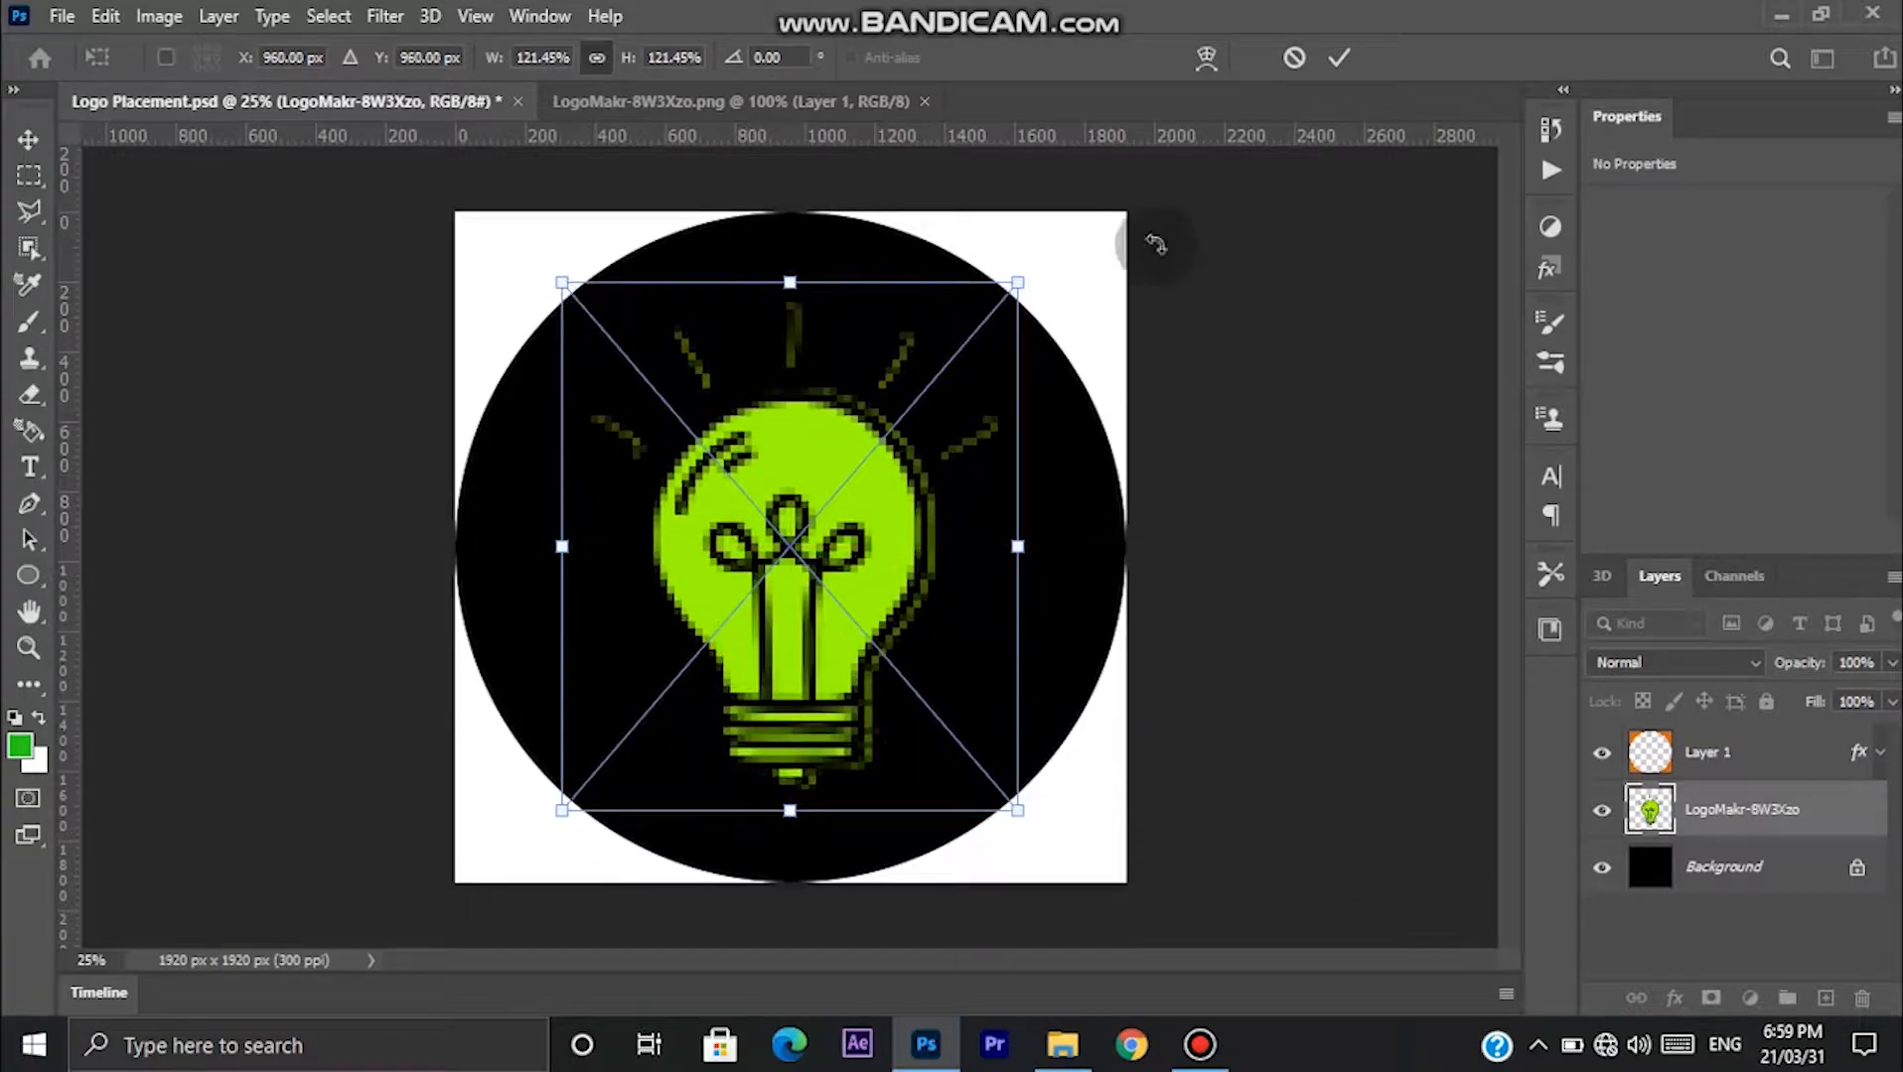
{"action": "left_click", "coordinate": [1329, 60]}
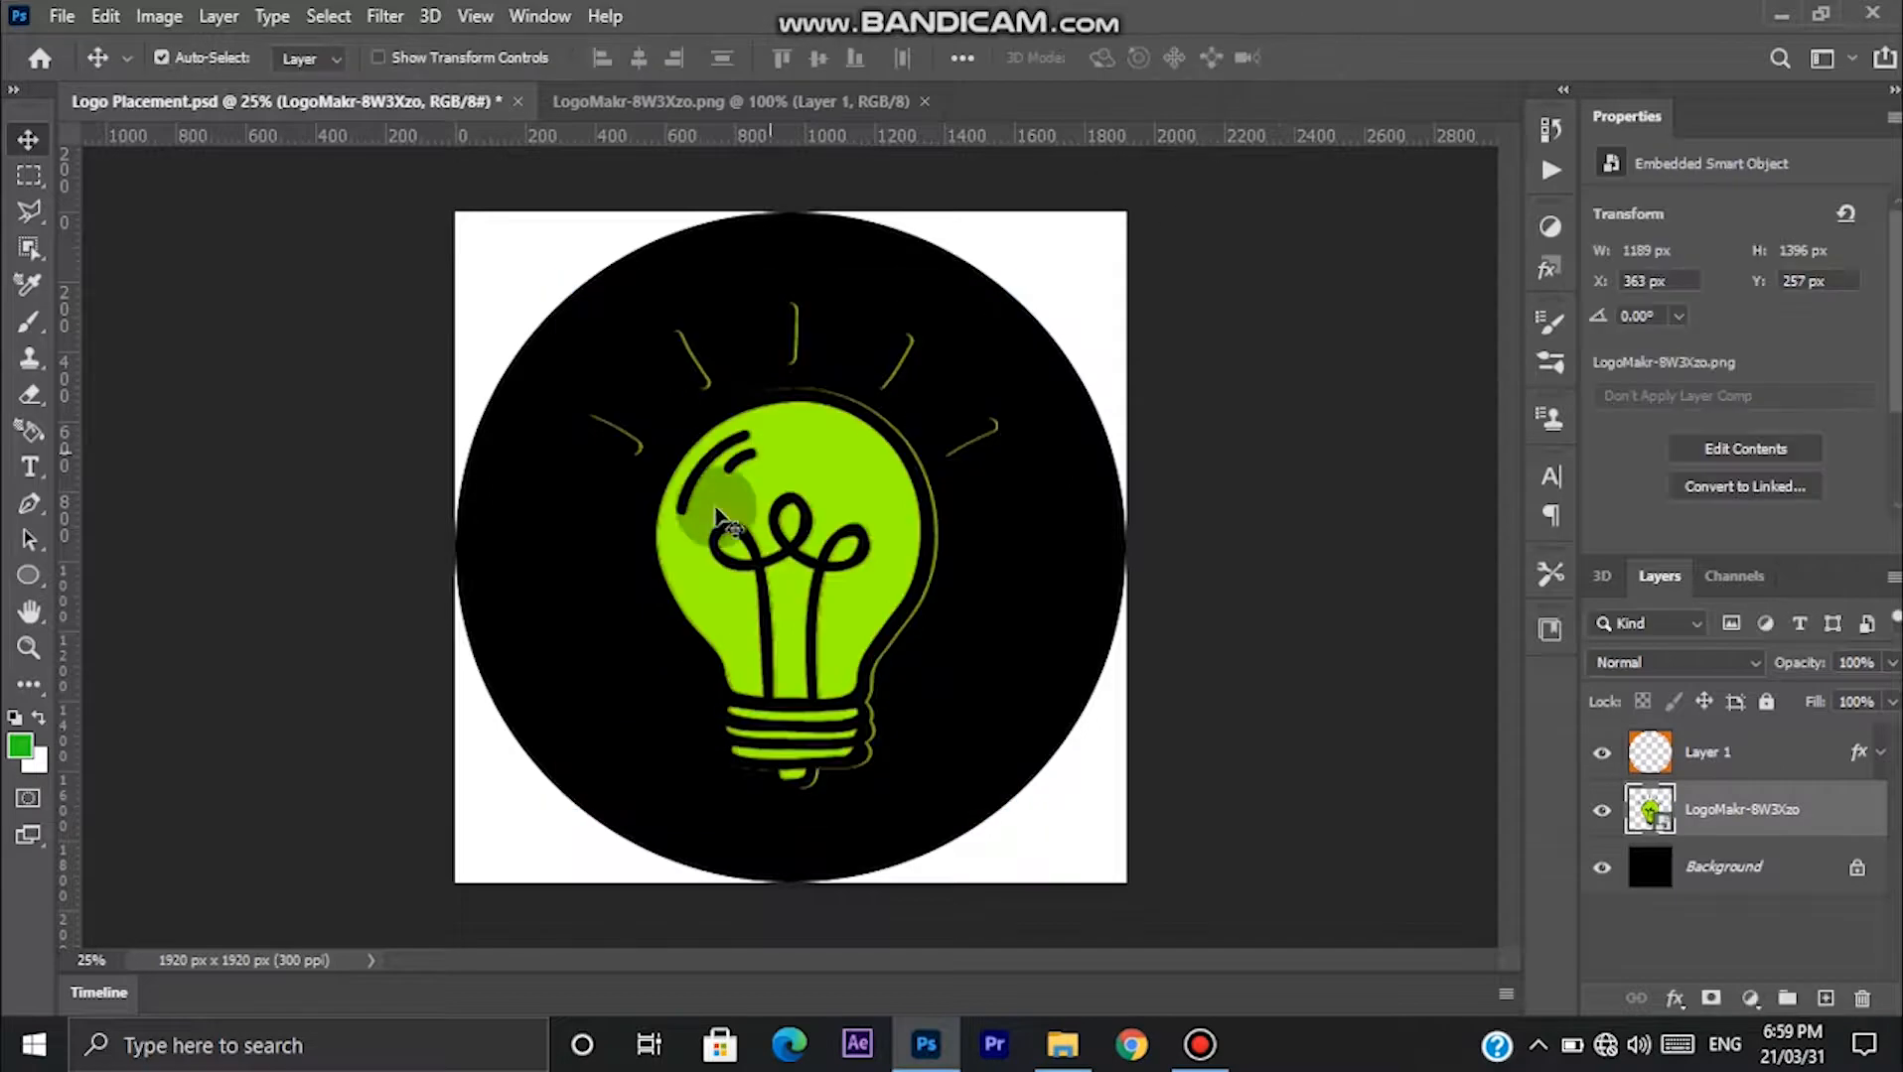
Hide Layer 1 and add a Solid Color fill layer in dark green 0c190b directly above the Background.
{"action": "left_click", "coordinate": [1600, 757]}
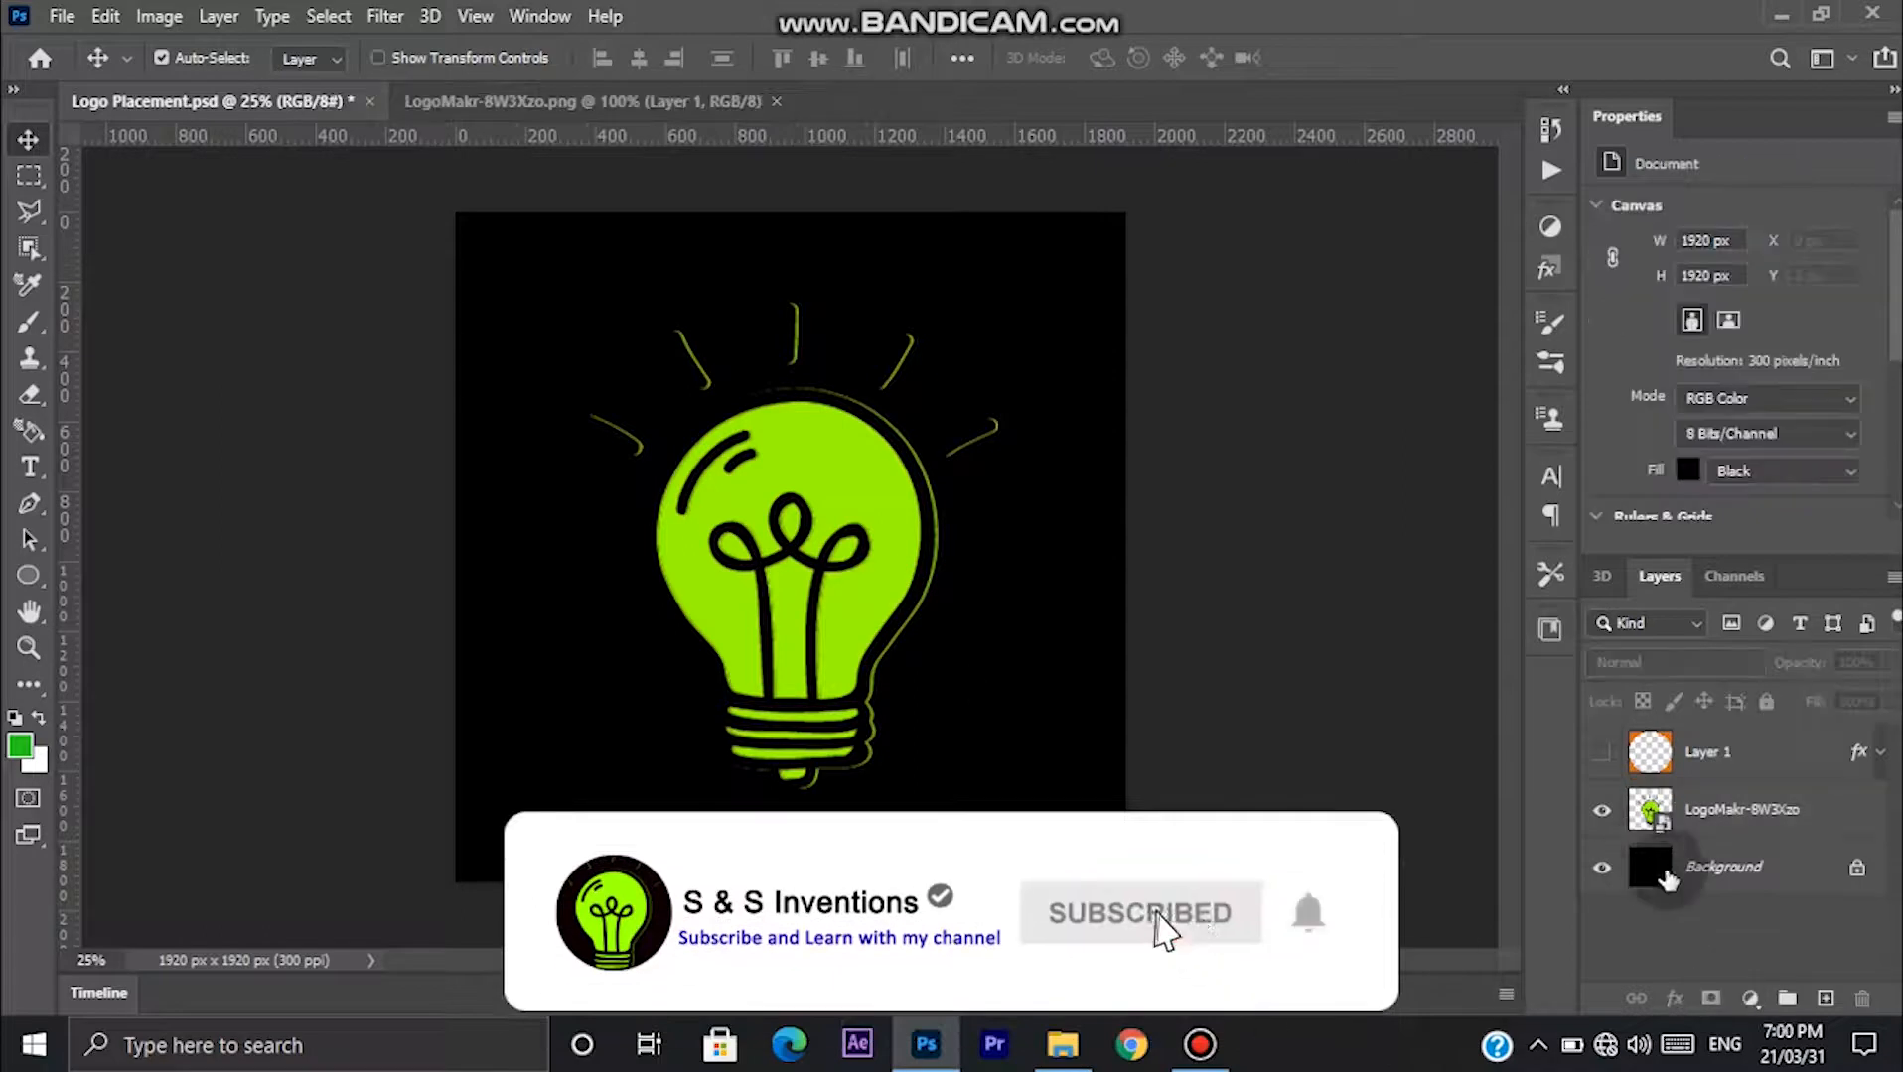
{"action": "left_click", "coordinate": [1715, 868]}
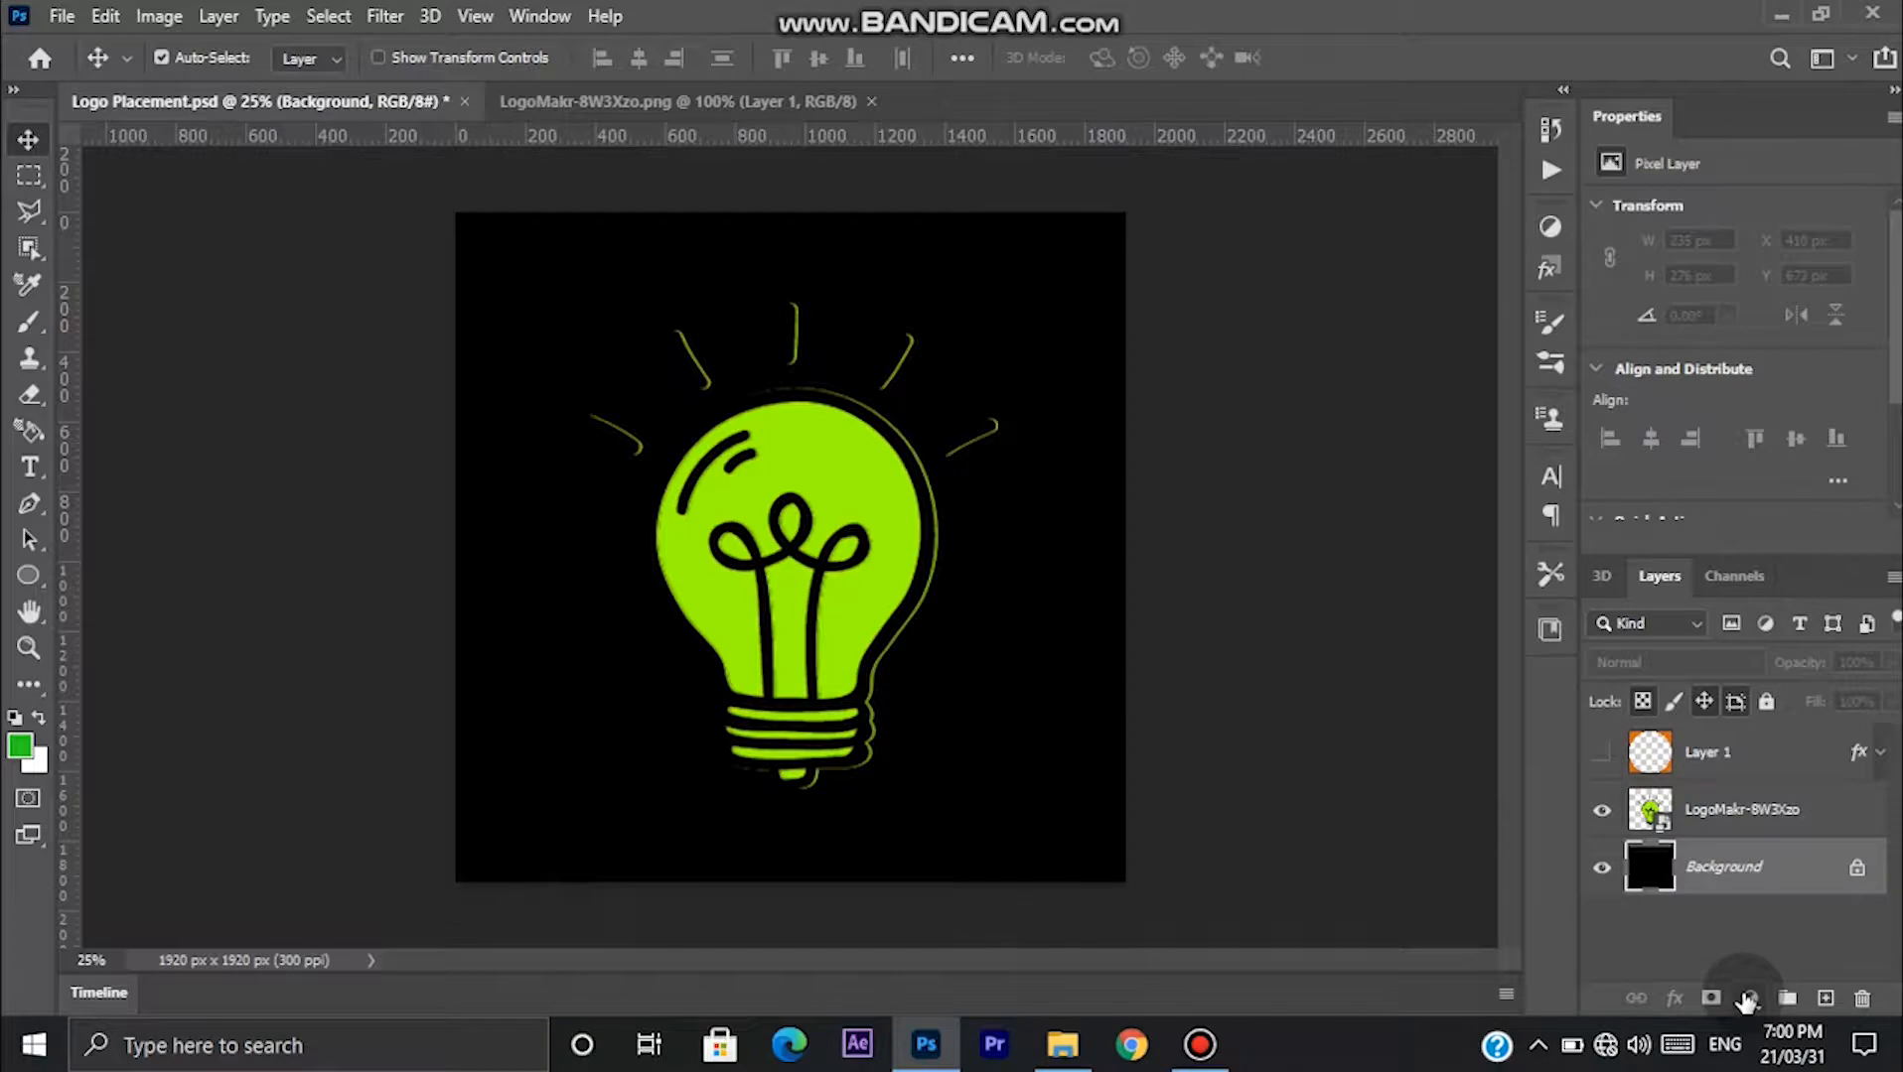
{"action": "left_click", "coordinate": [1749, 998]}
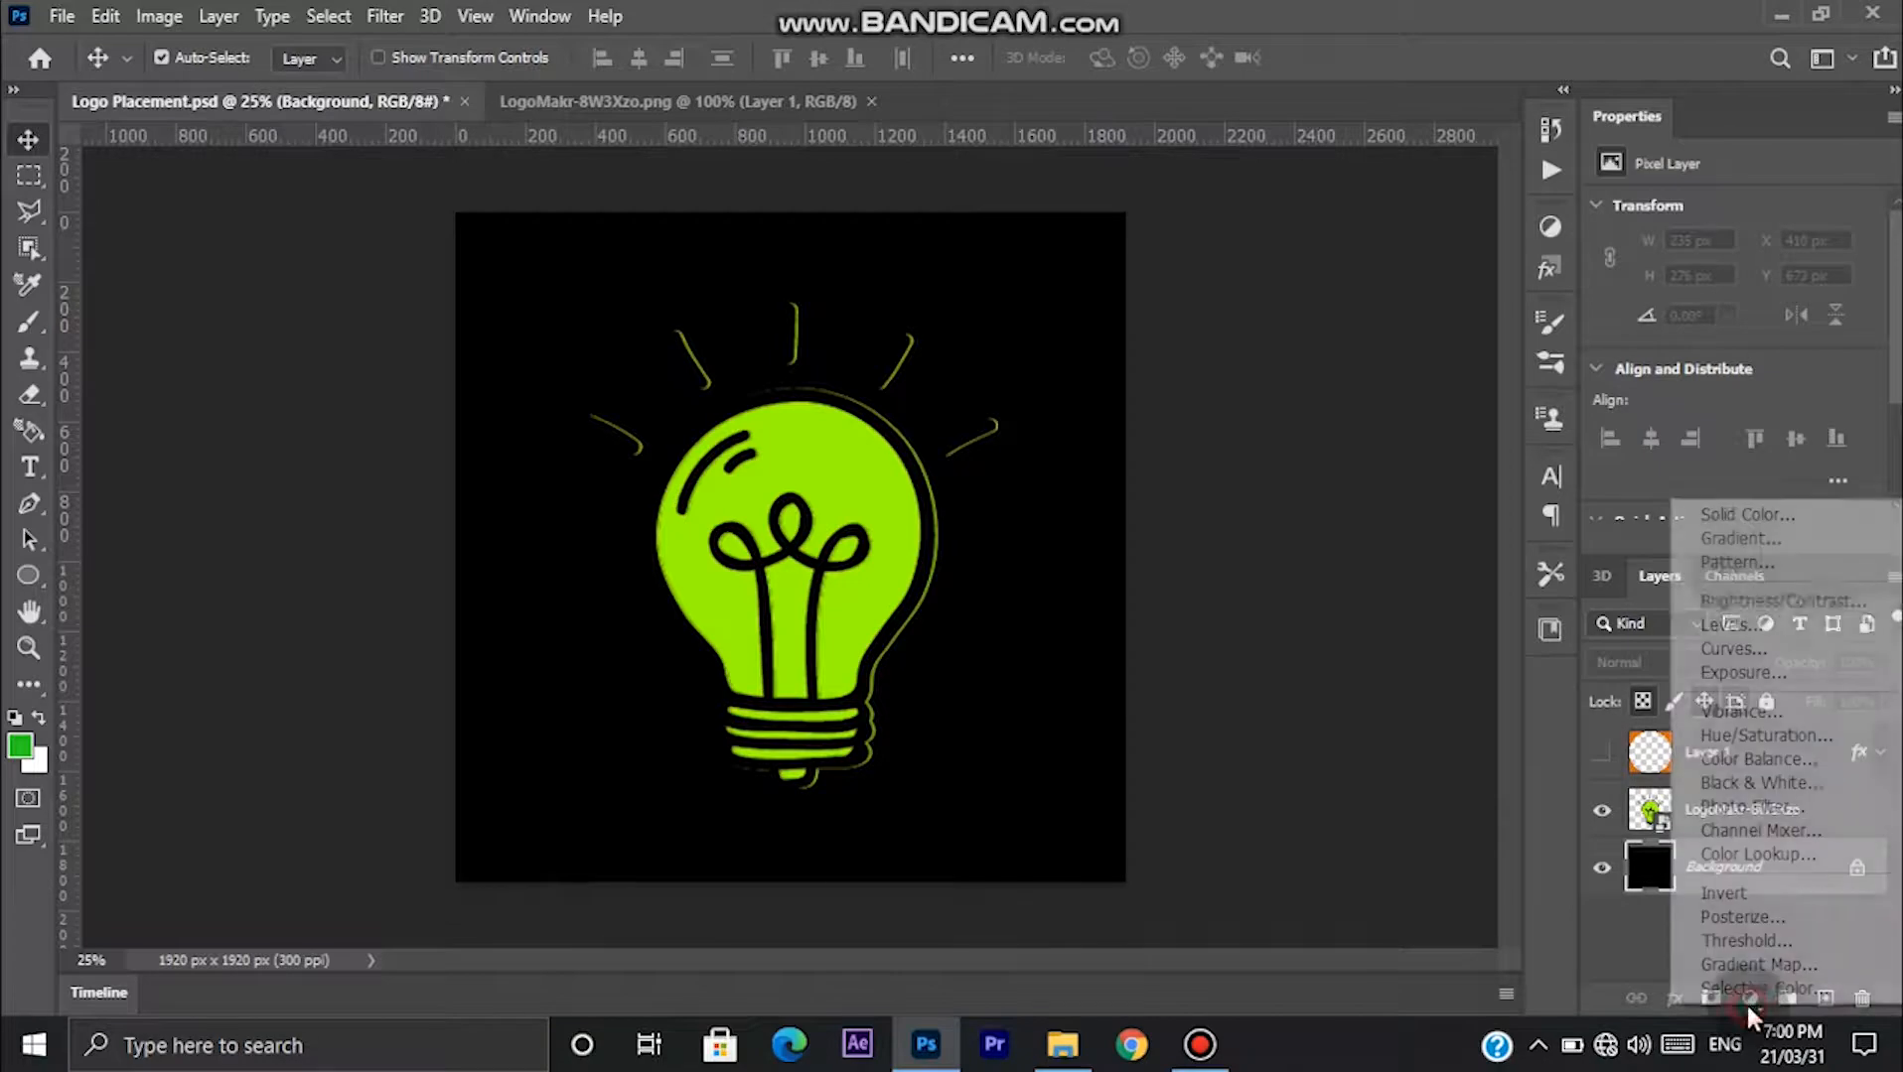
{"action": "left_click", "coordinate": [1717, 521]}
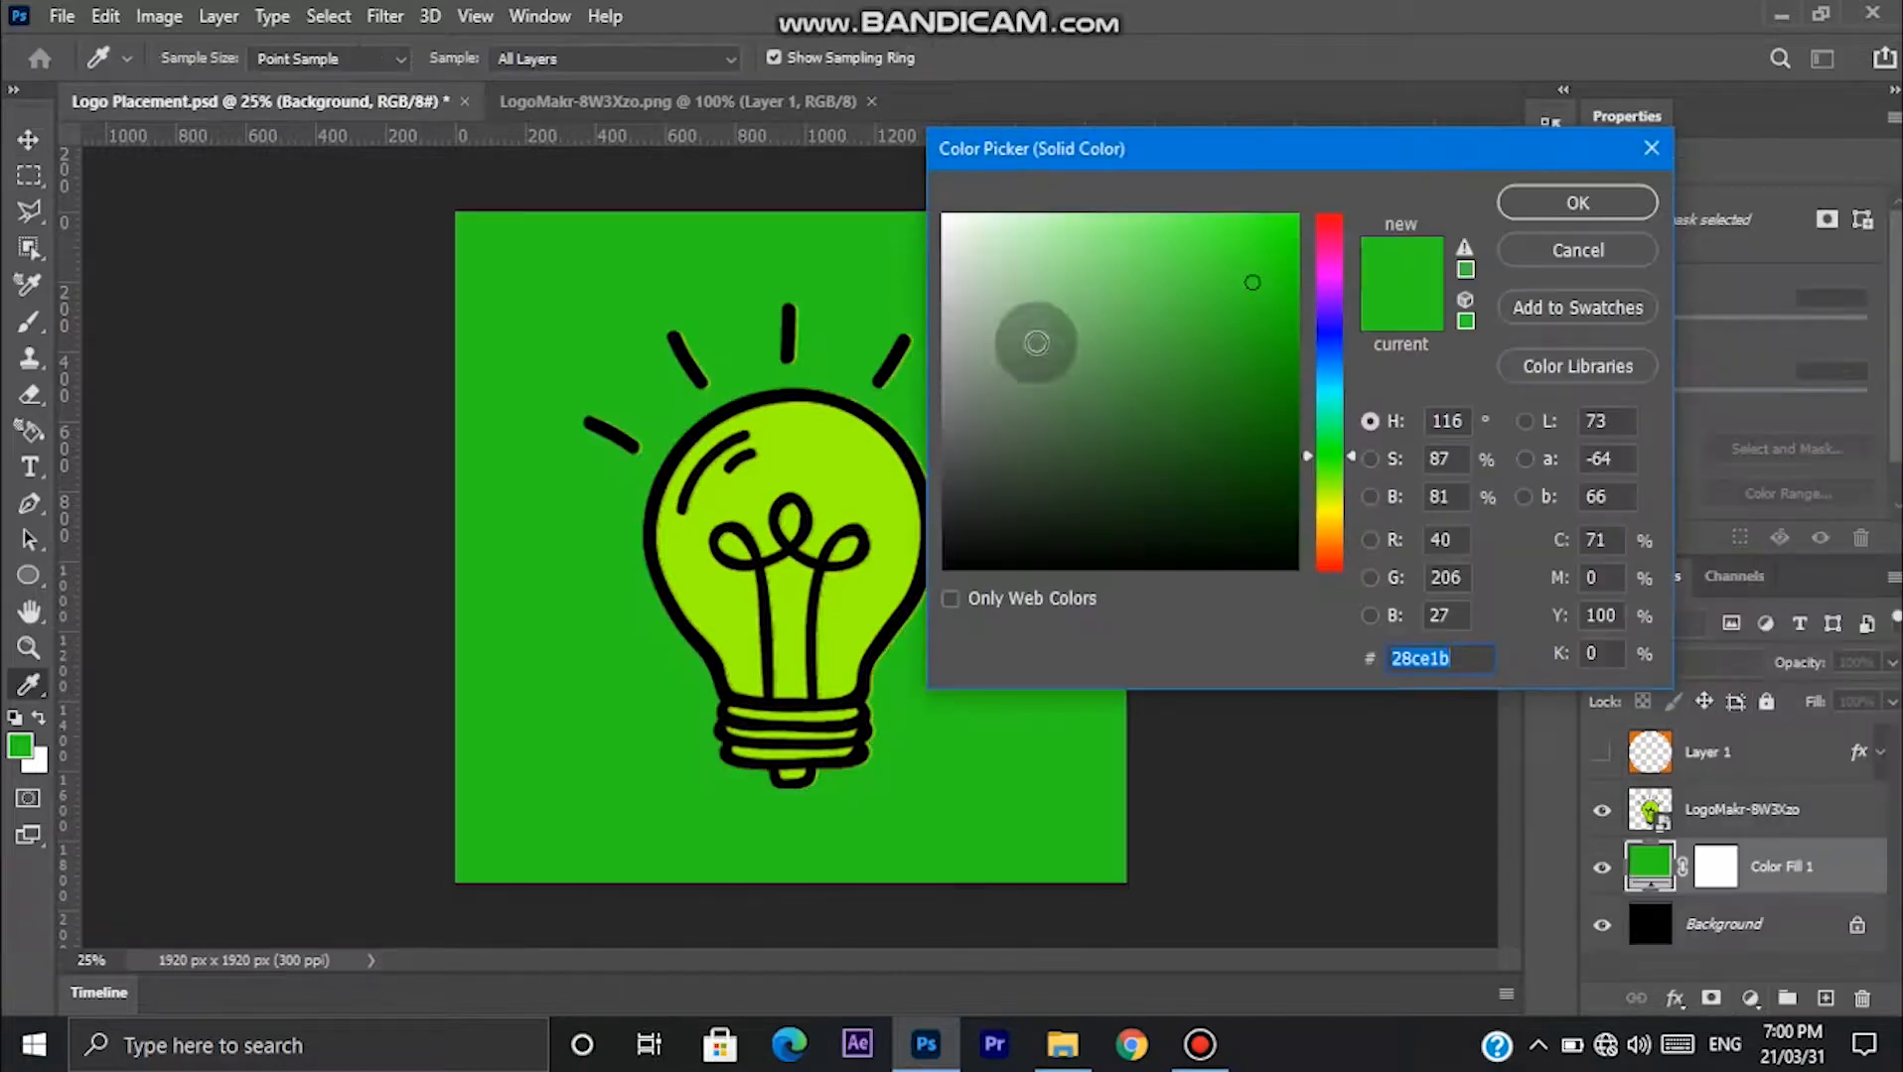
{"action": "left_click_drag", "start_coordinate": [1072, 349], "coordinate": [1135, 535]}
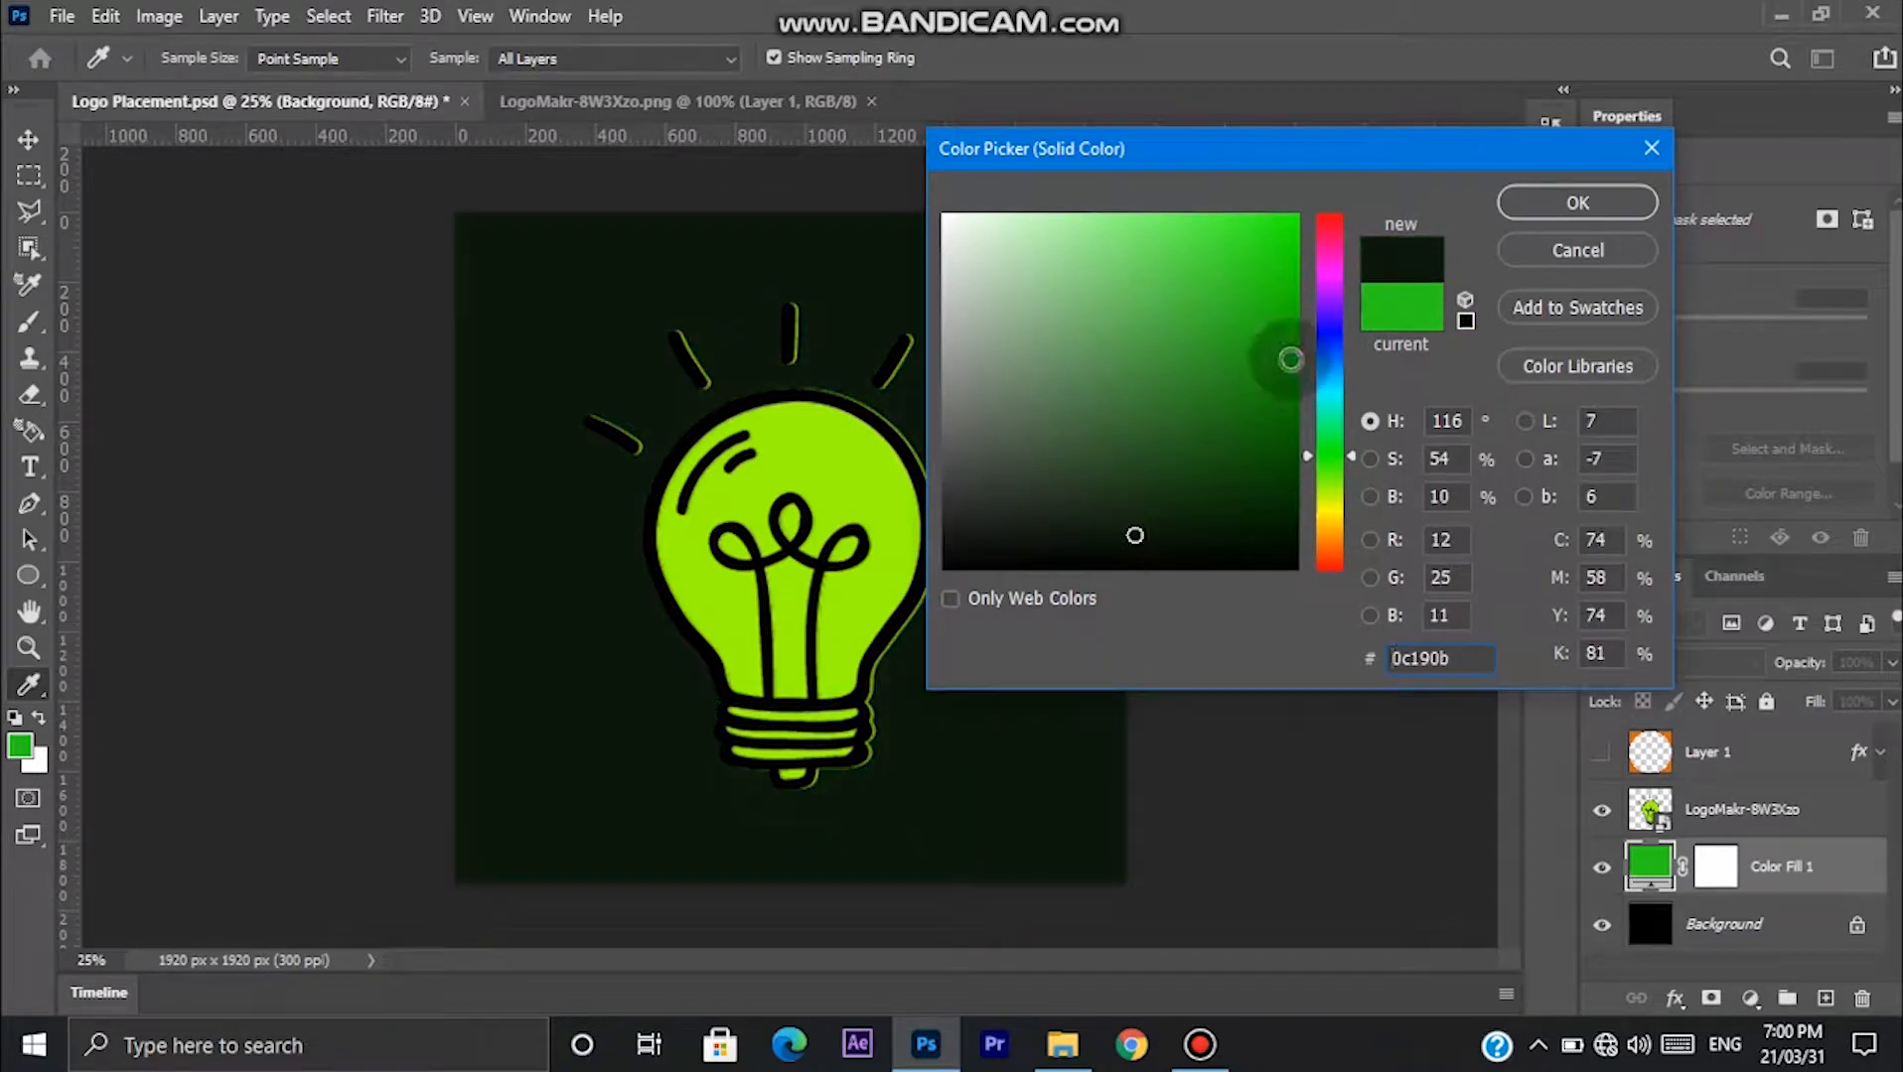
{"action": "left_click", "coordinate": [1506, 202]}
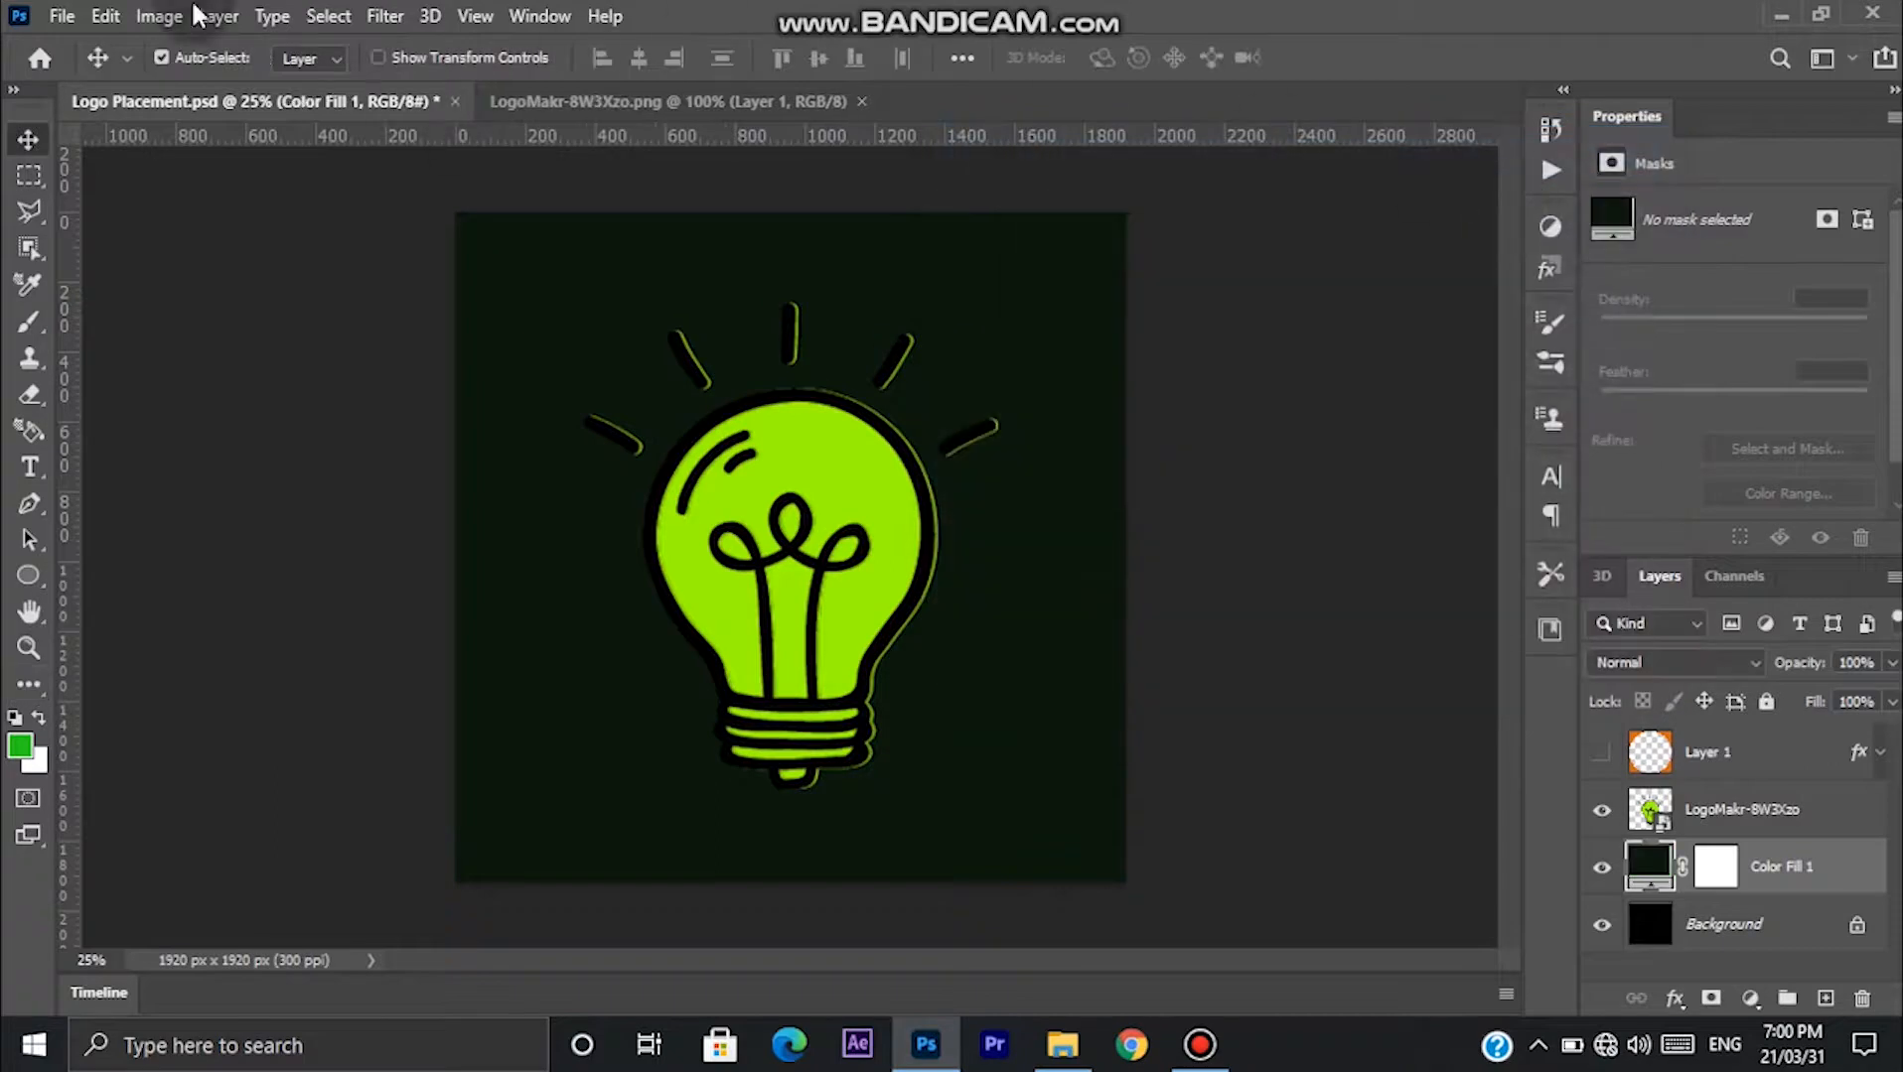
Save a JPEG copy named Logo Placement on the computer in the Your Logo folder, with quality 10 and the Progressive format.
{"action": "left_click", "coordinate": [62, 17]}
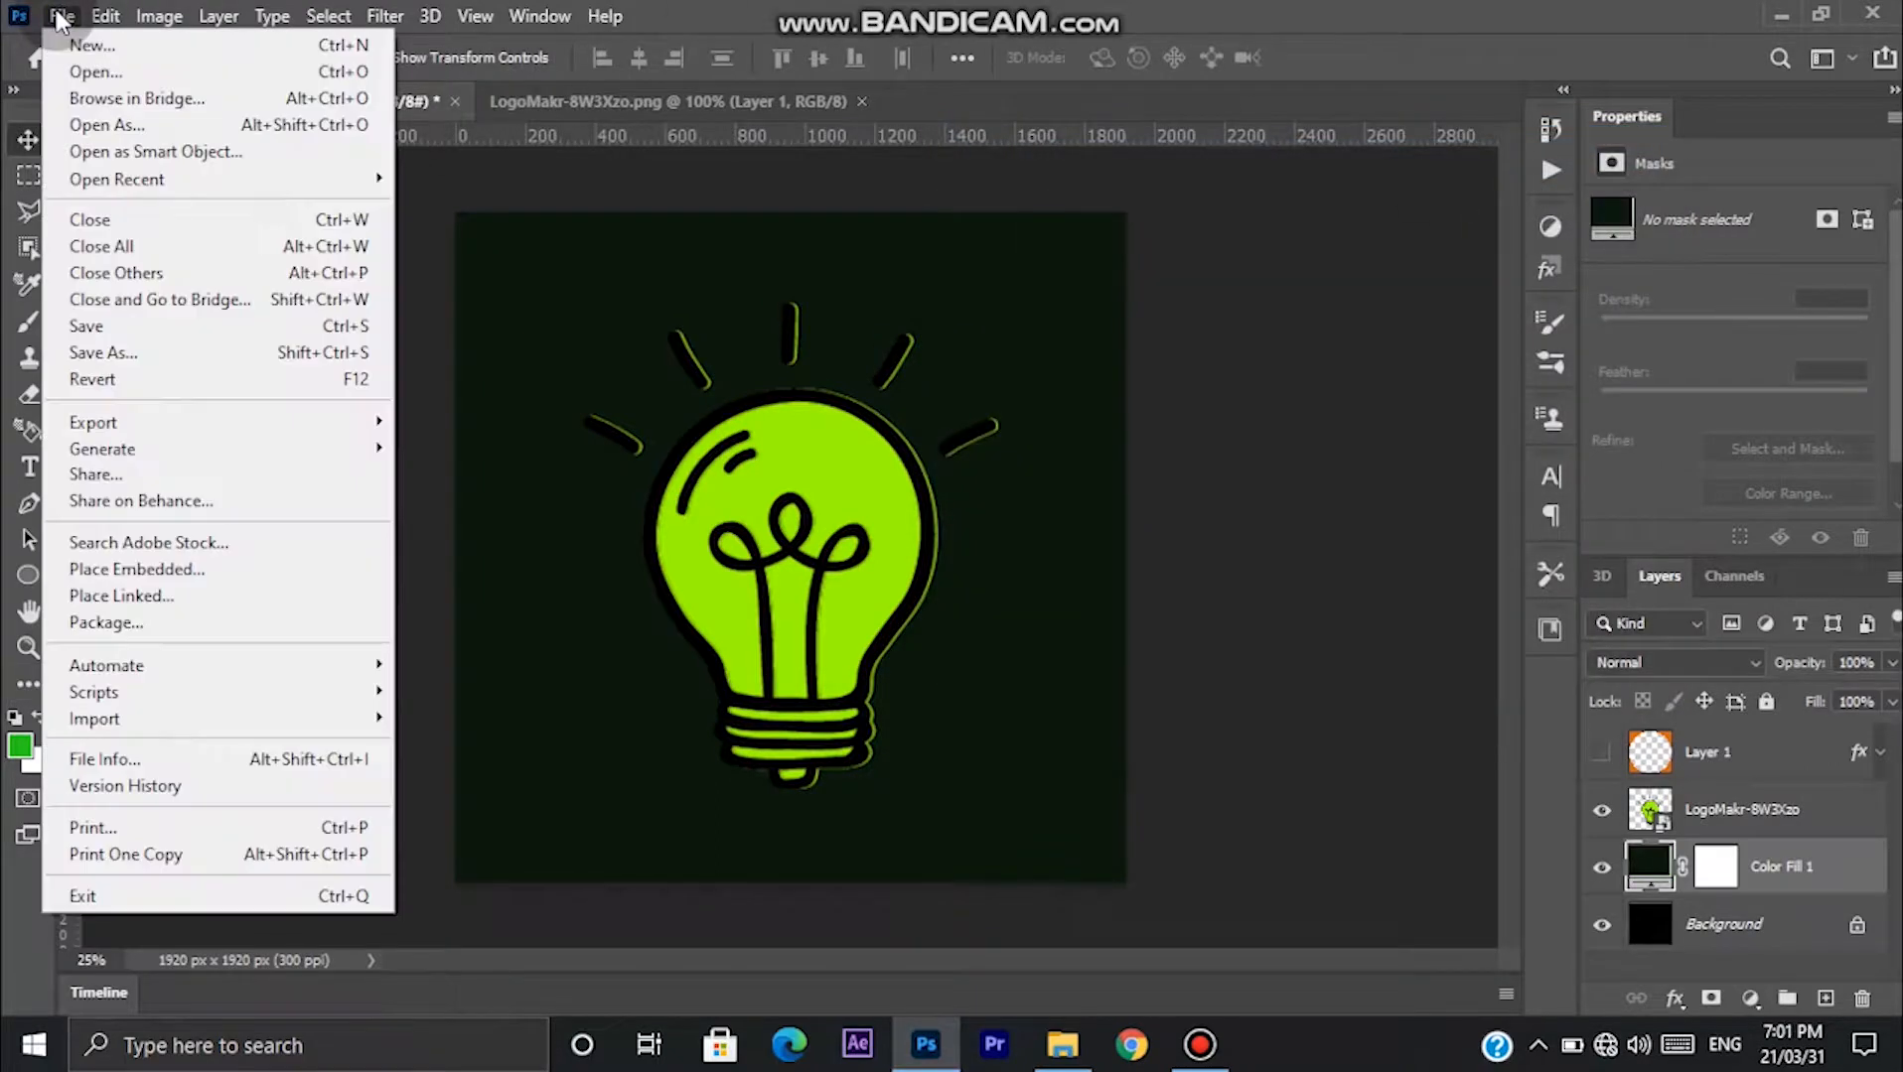
{"action": "left_click", "coordinate": [121, 354]}
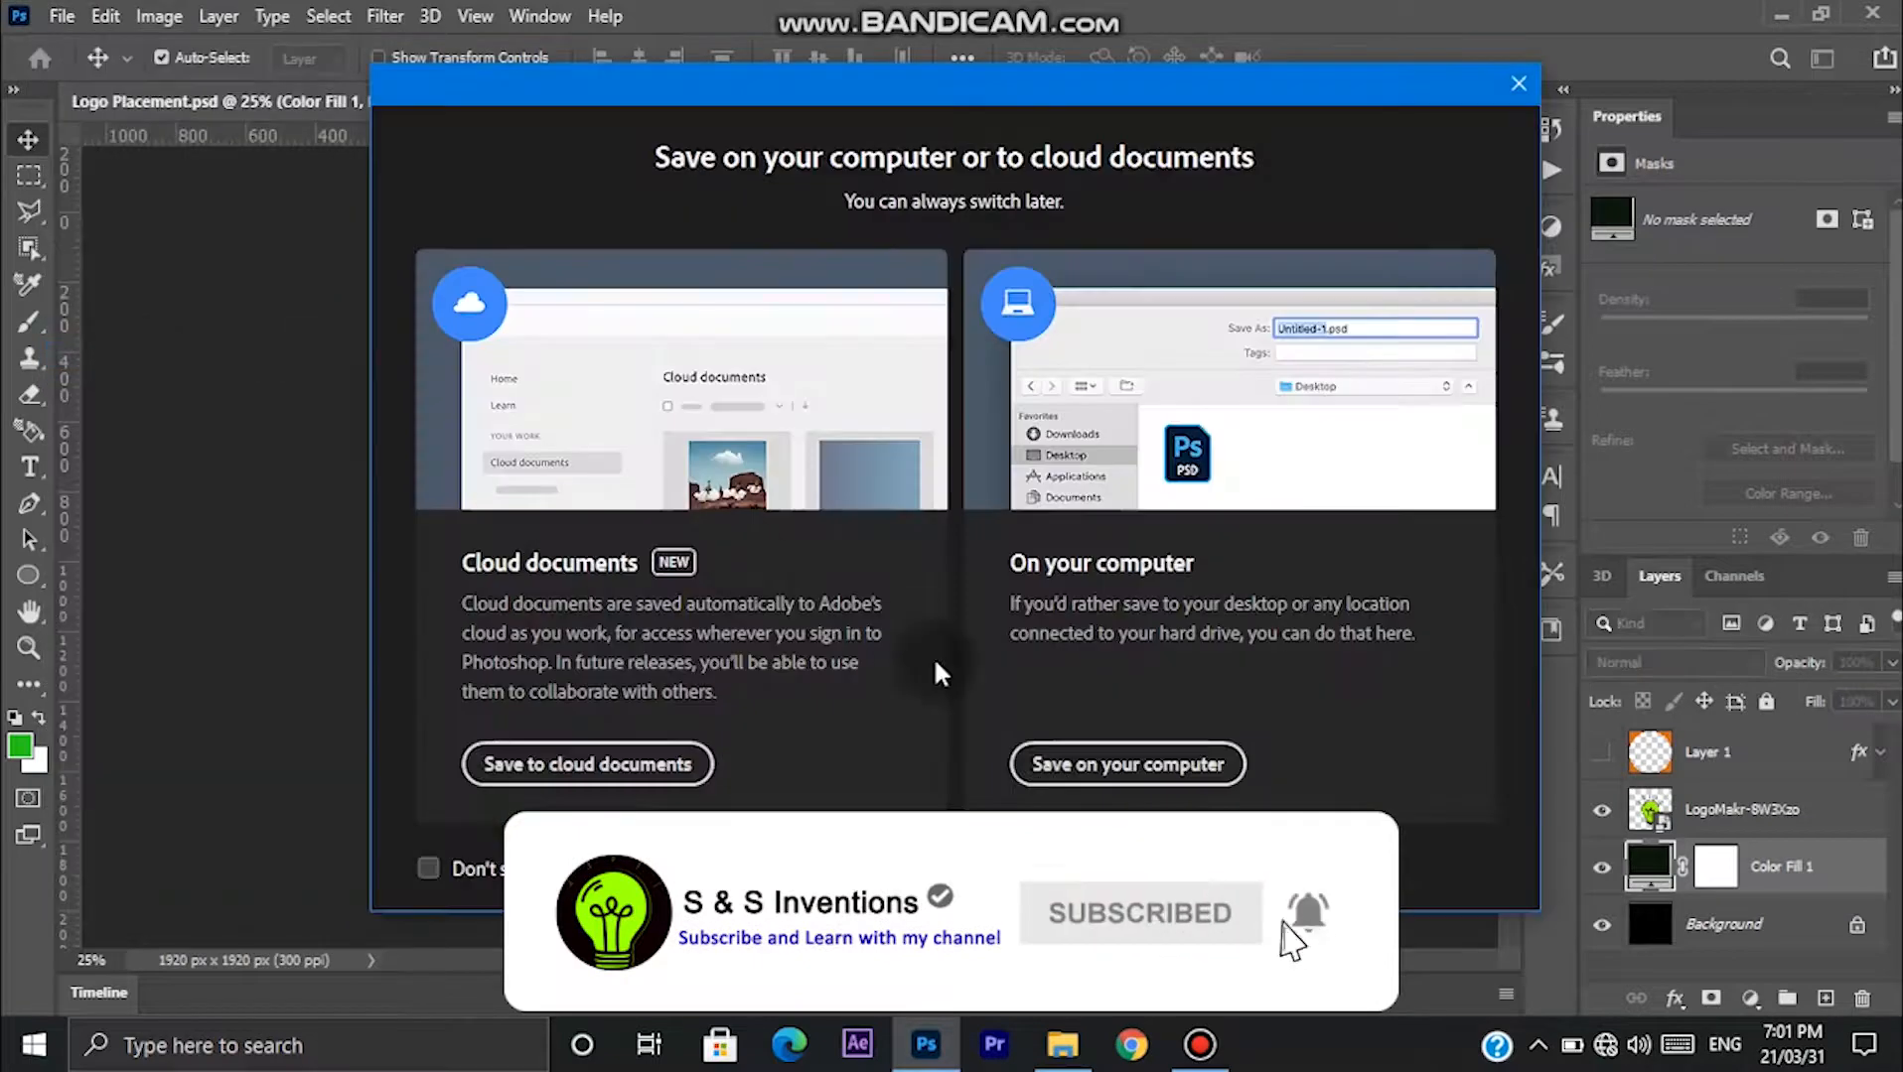
{"action": "left_click", "coordinate": [1049, 773]}
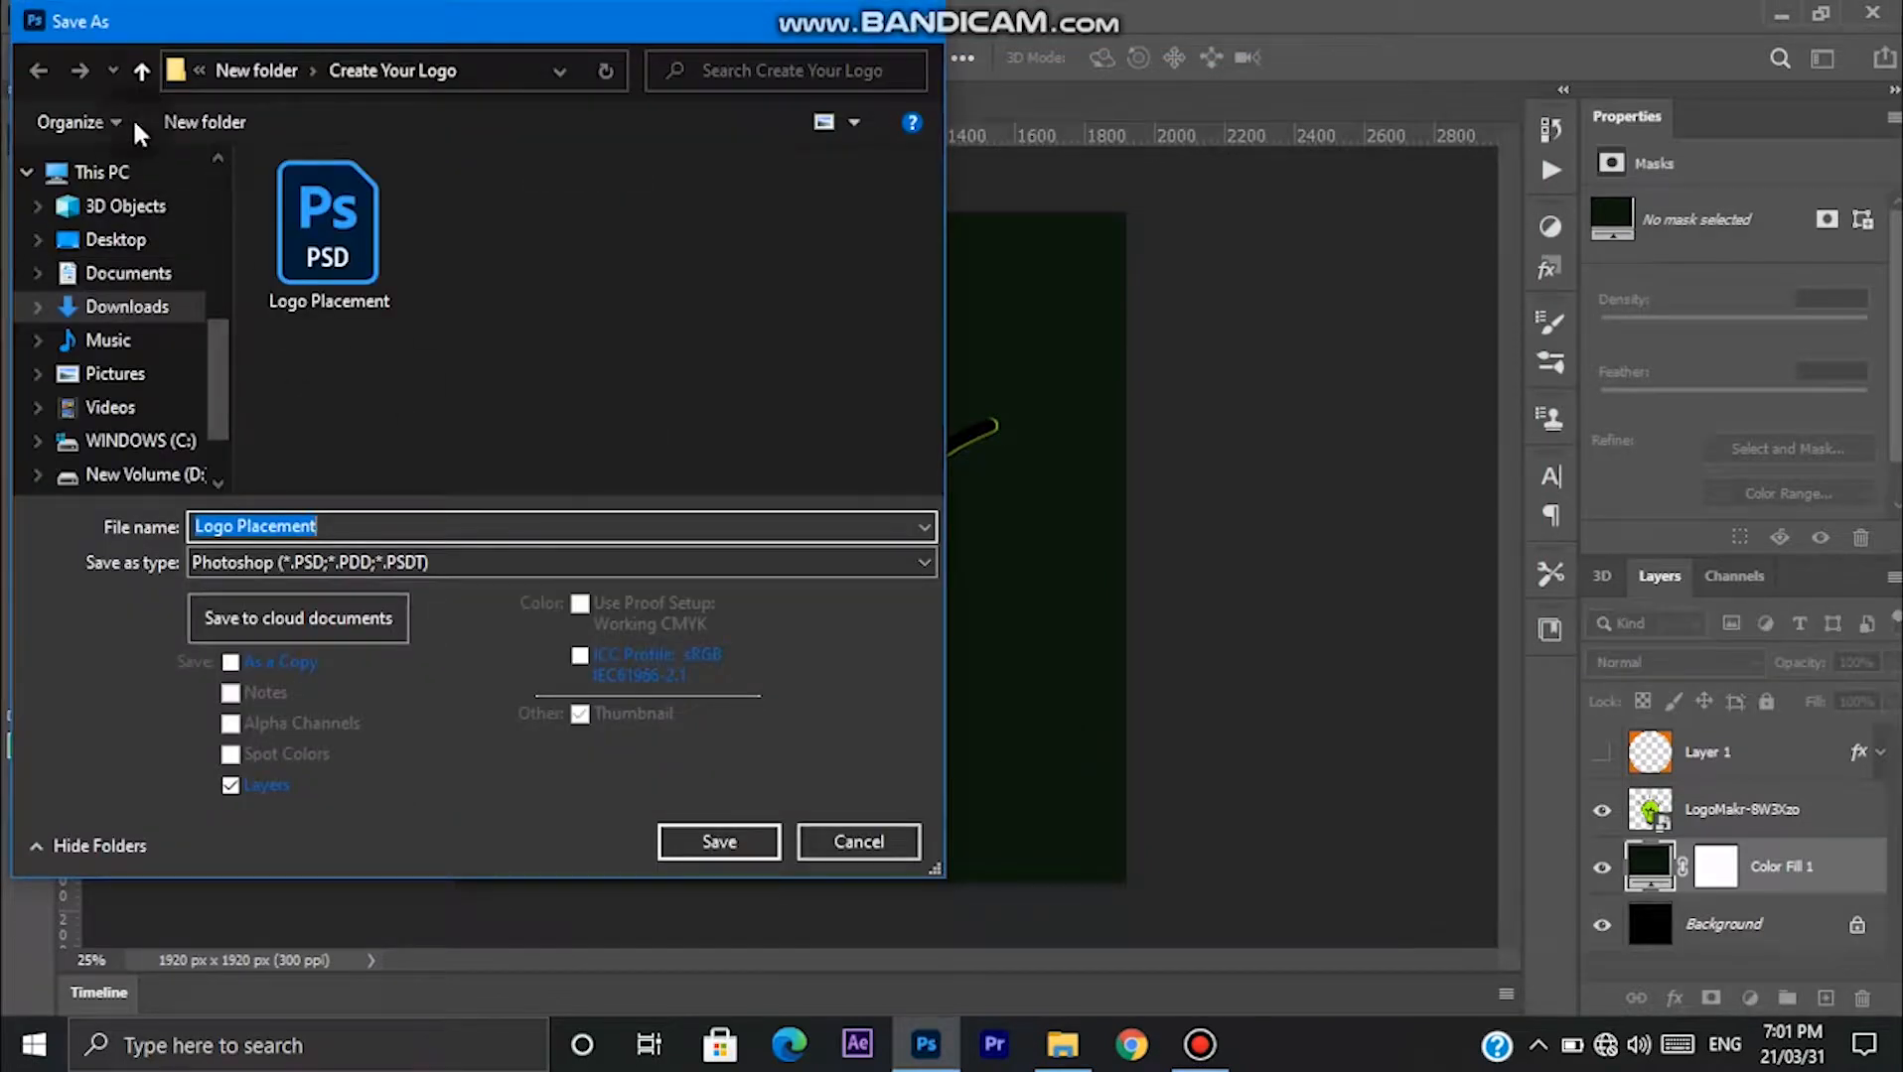
{"action": "left_click", "coordinate": [144, 70]}
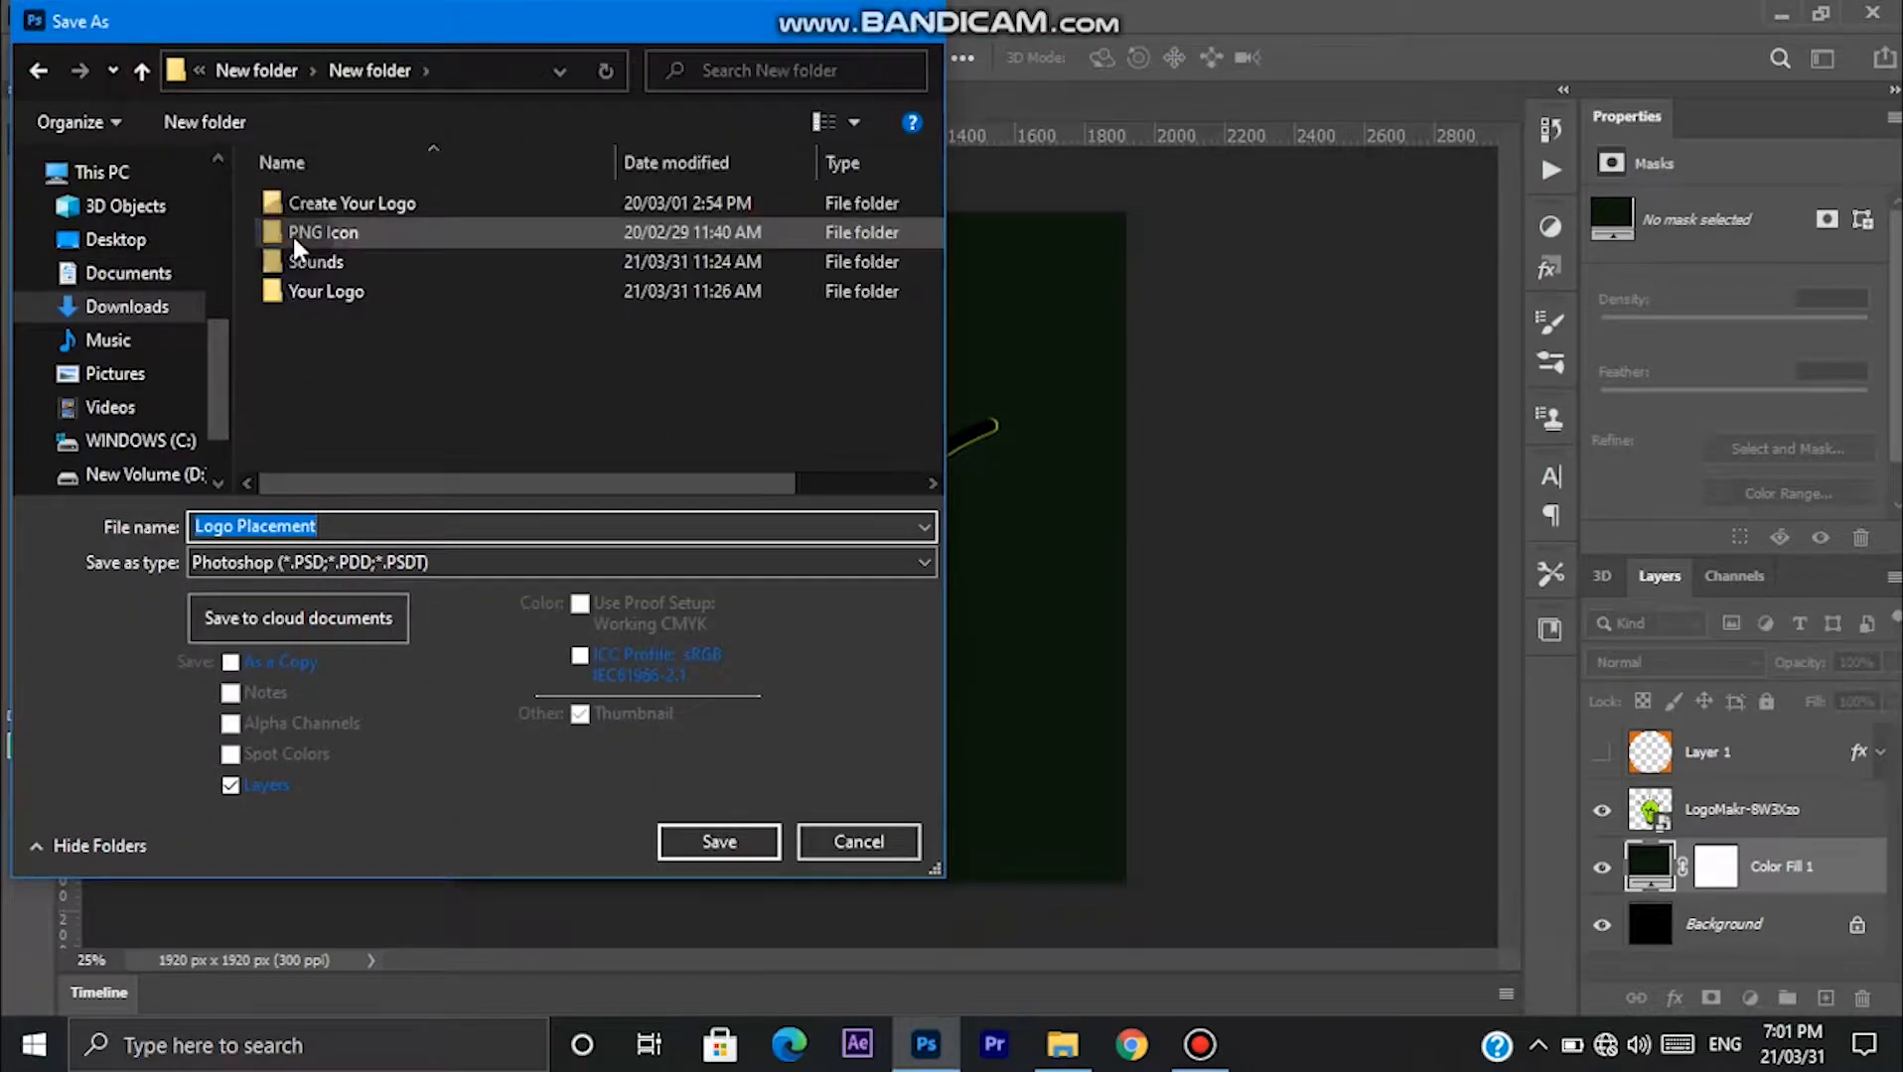
{"action": "double_click", "coordinate": [309, 290]}
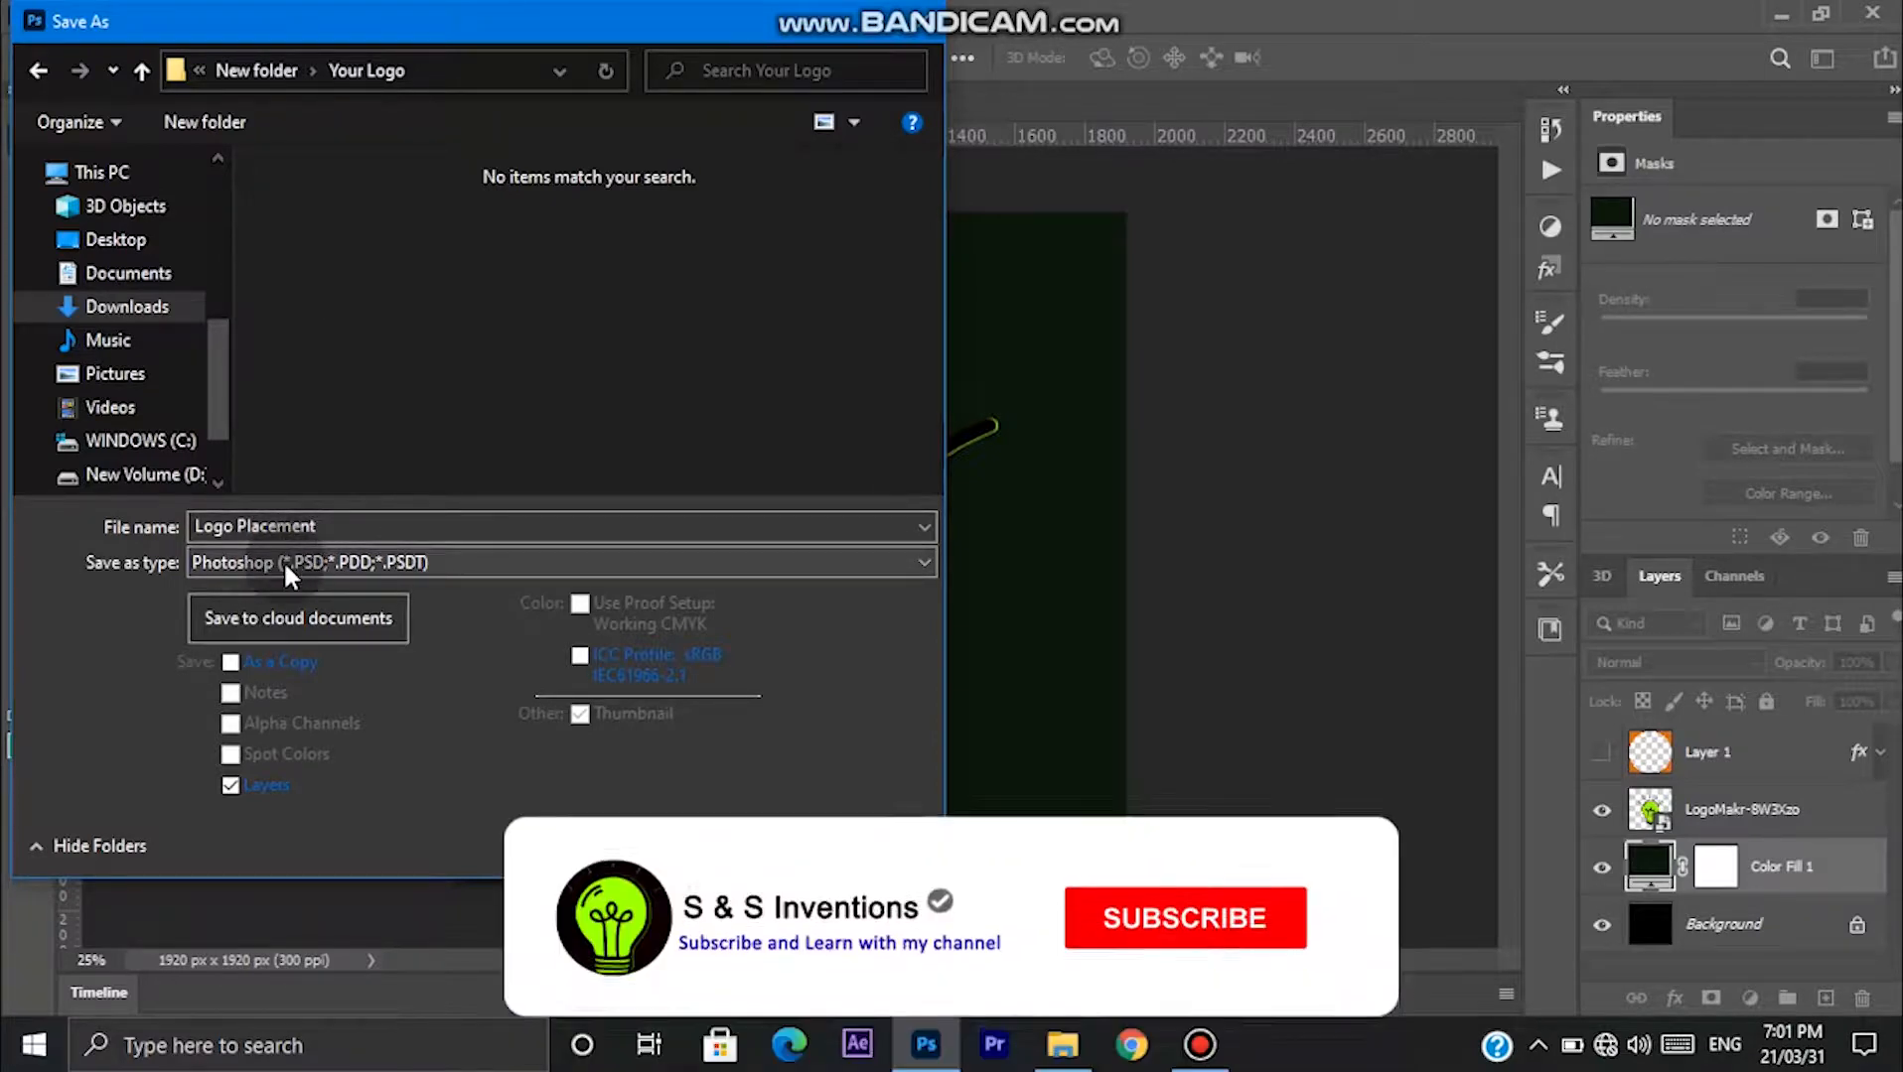
{"action": "left_click", "coordinate": [236, 562]}
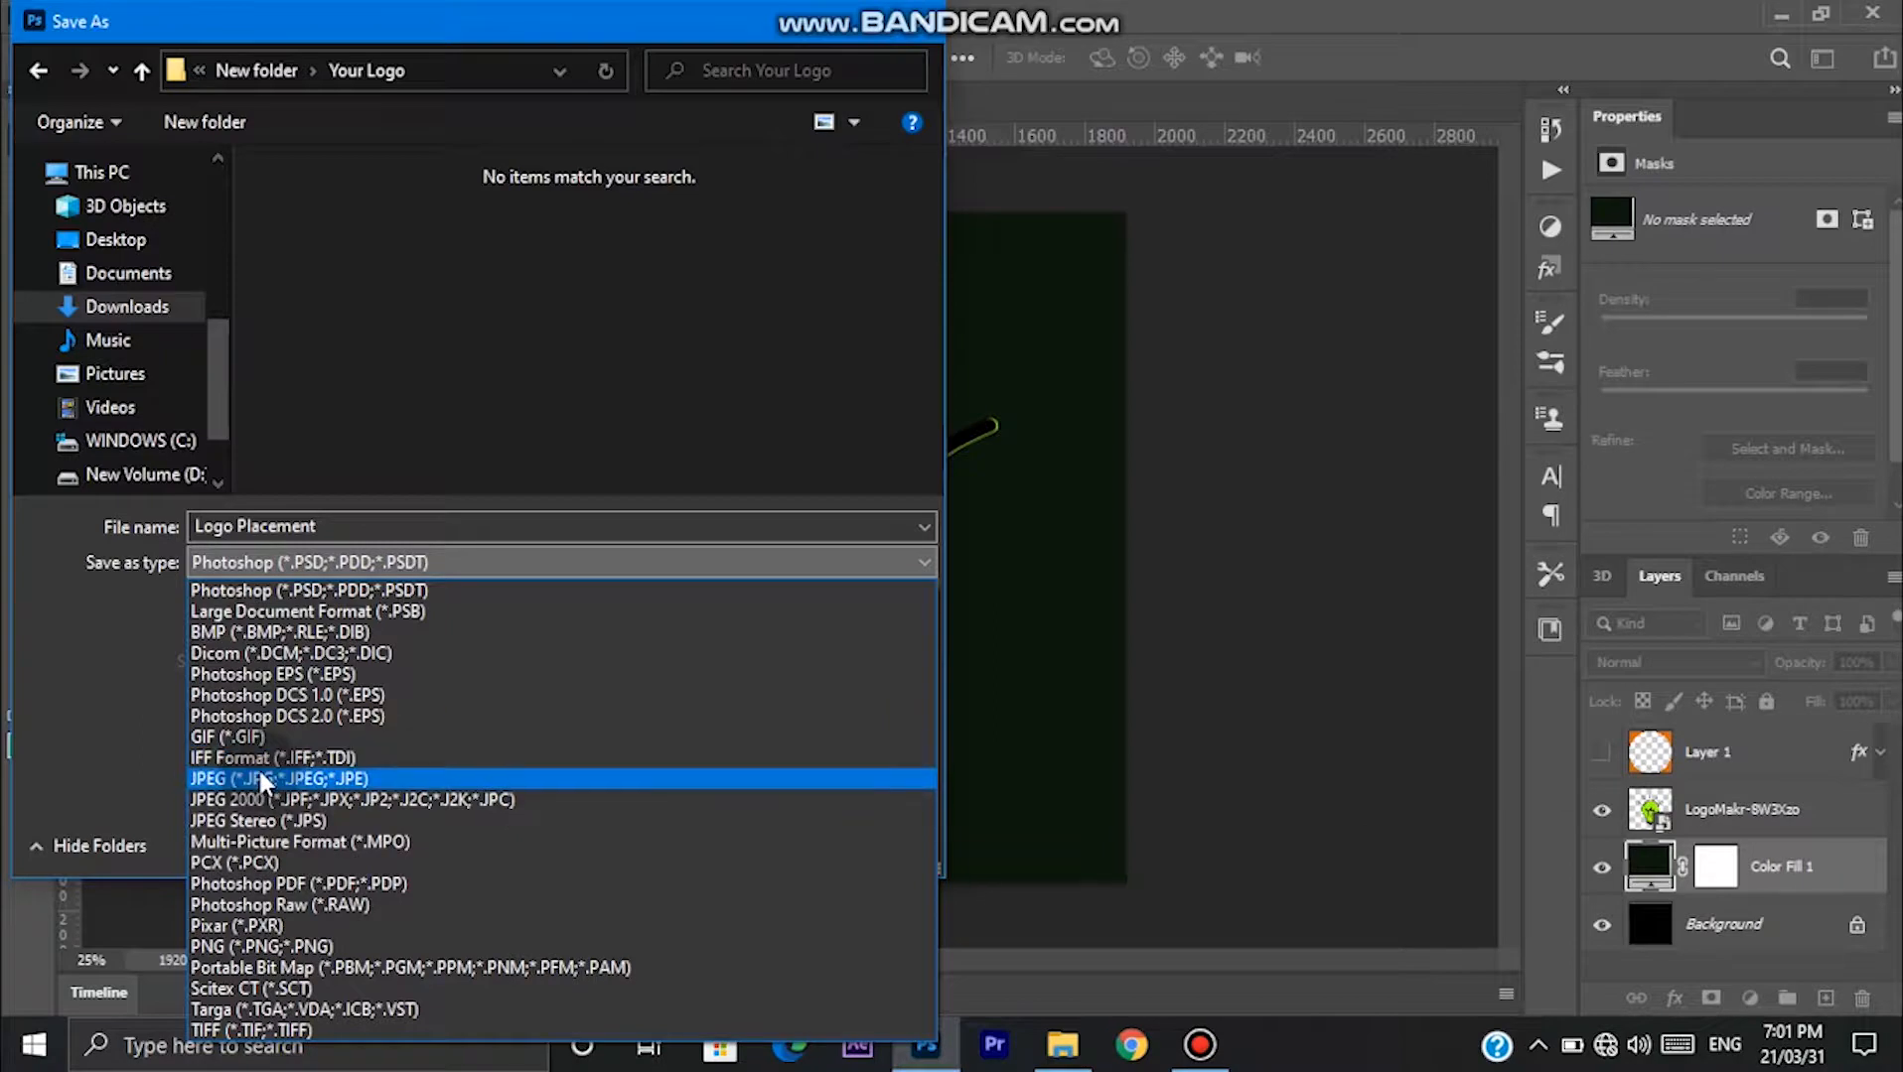
{"action": "left_click", "coordinate": [257, 781]}
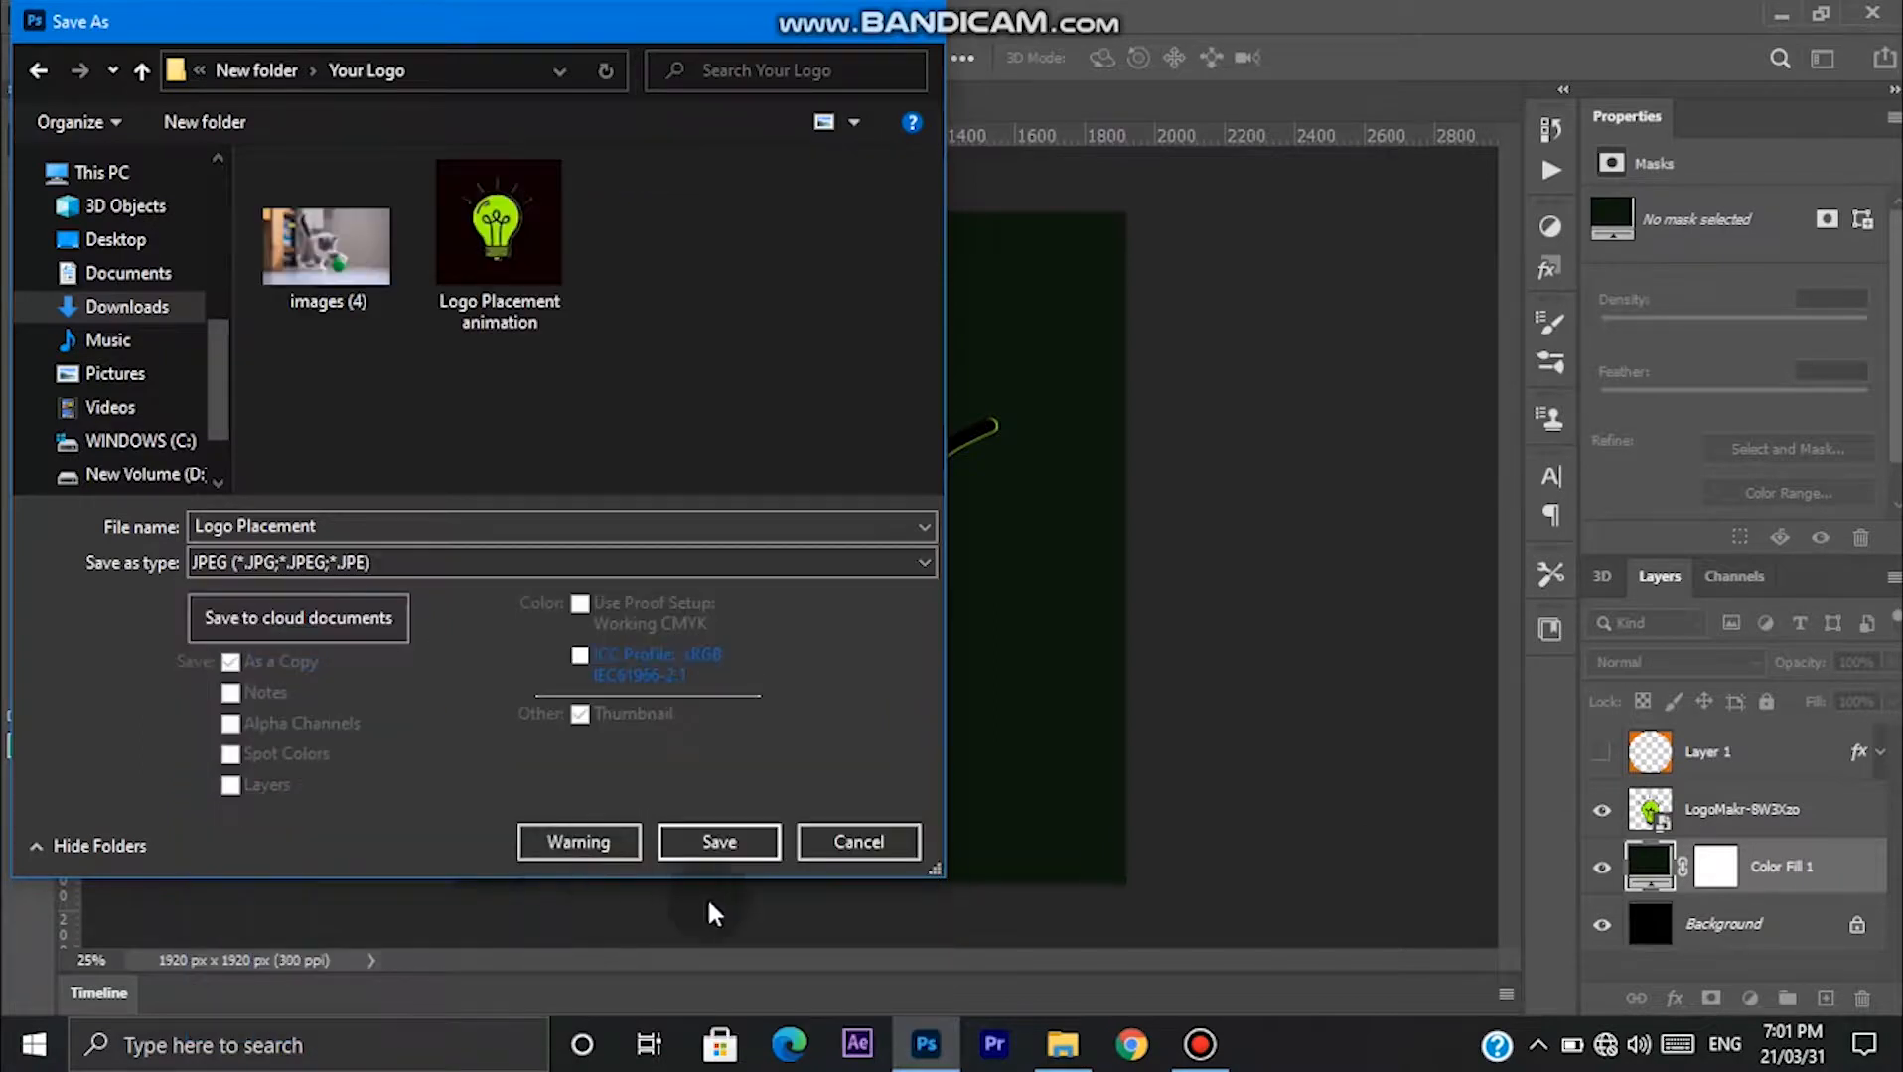
{"action": "left_click", "coordinate": [738, 842]}
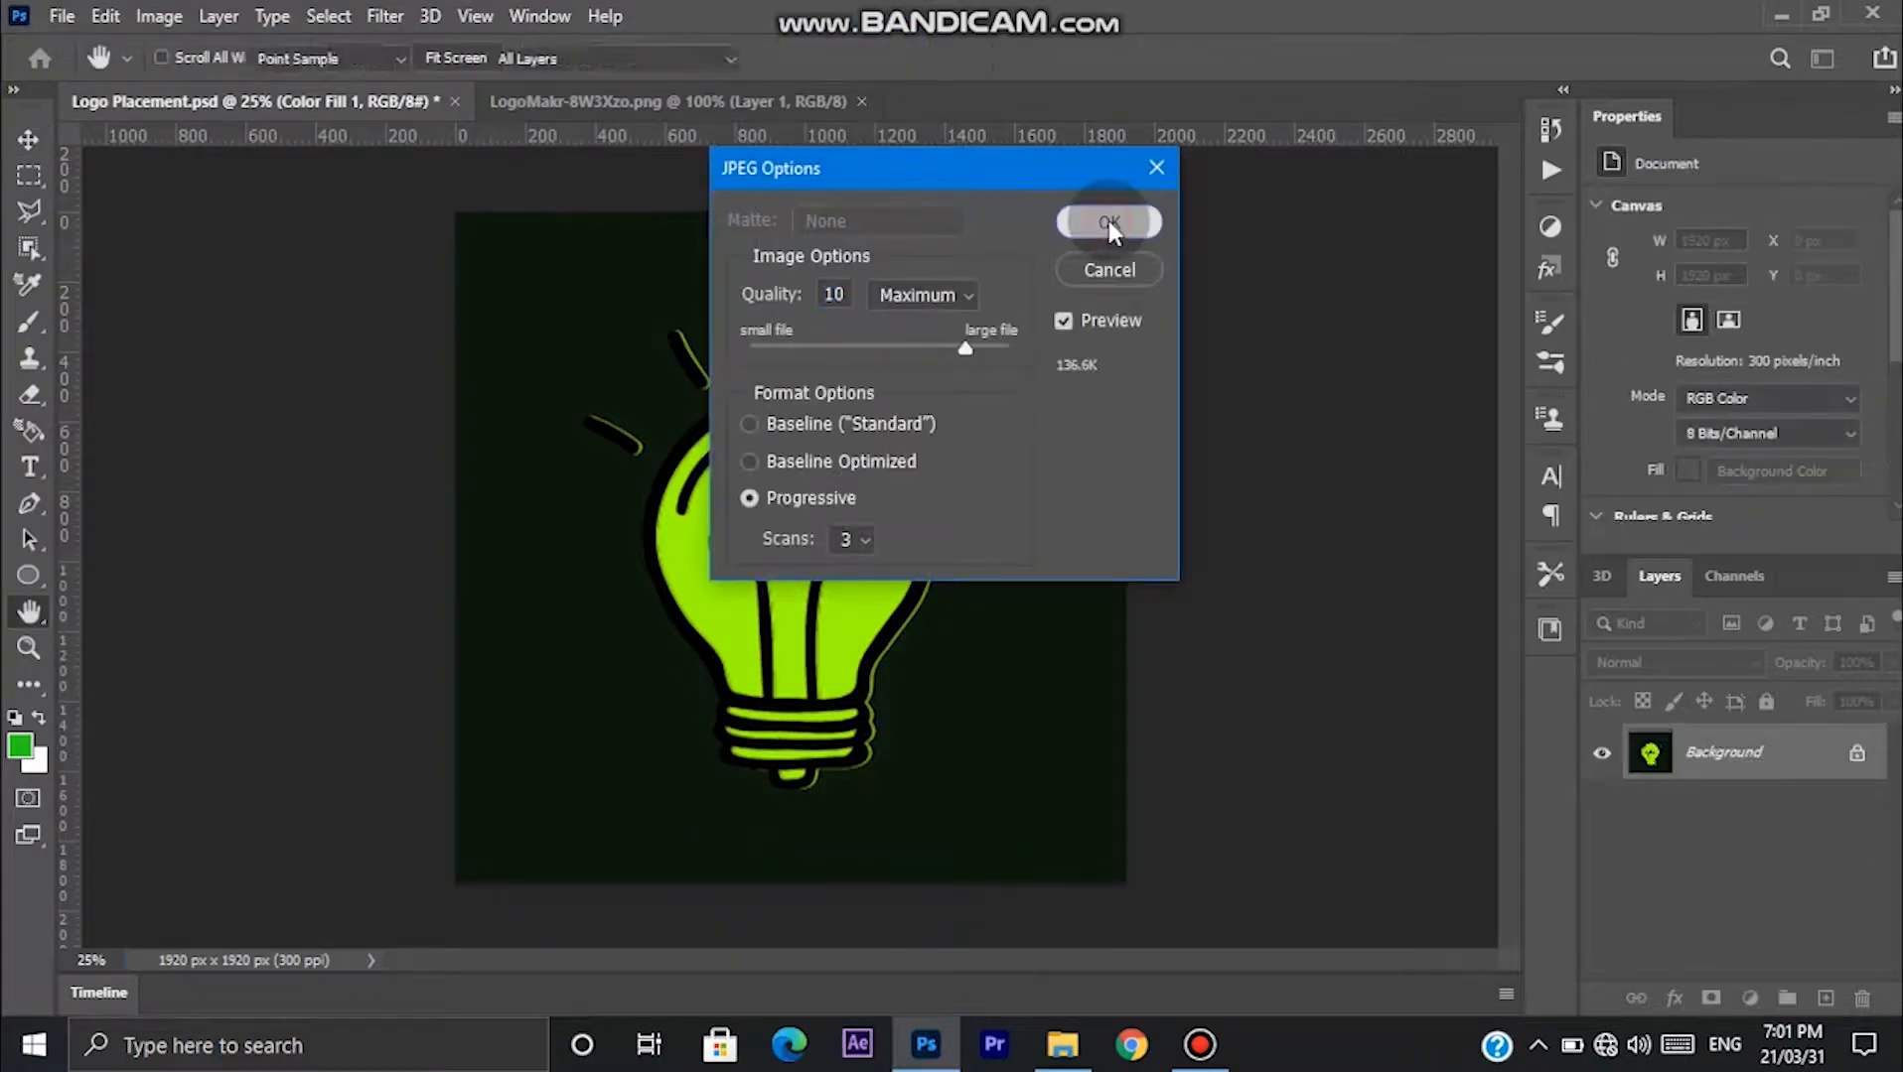
{"action": "left_click", "coordinate": [1109, 220]}
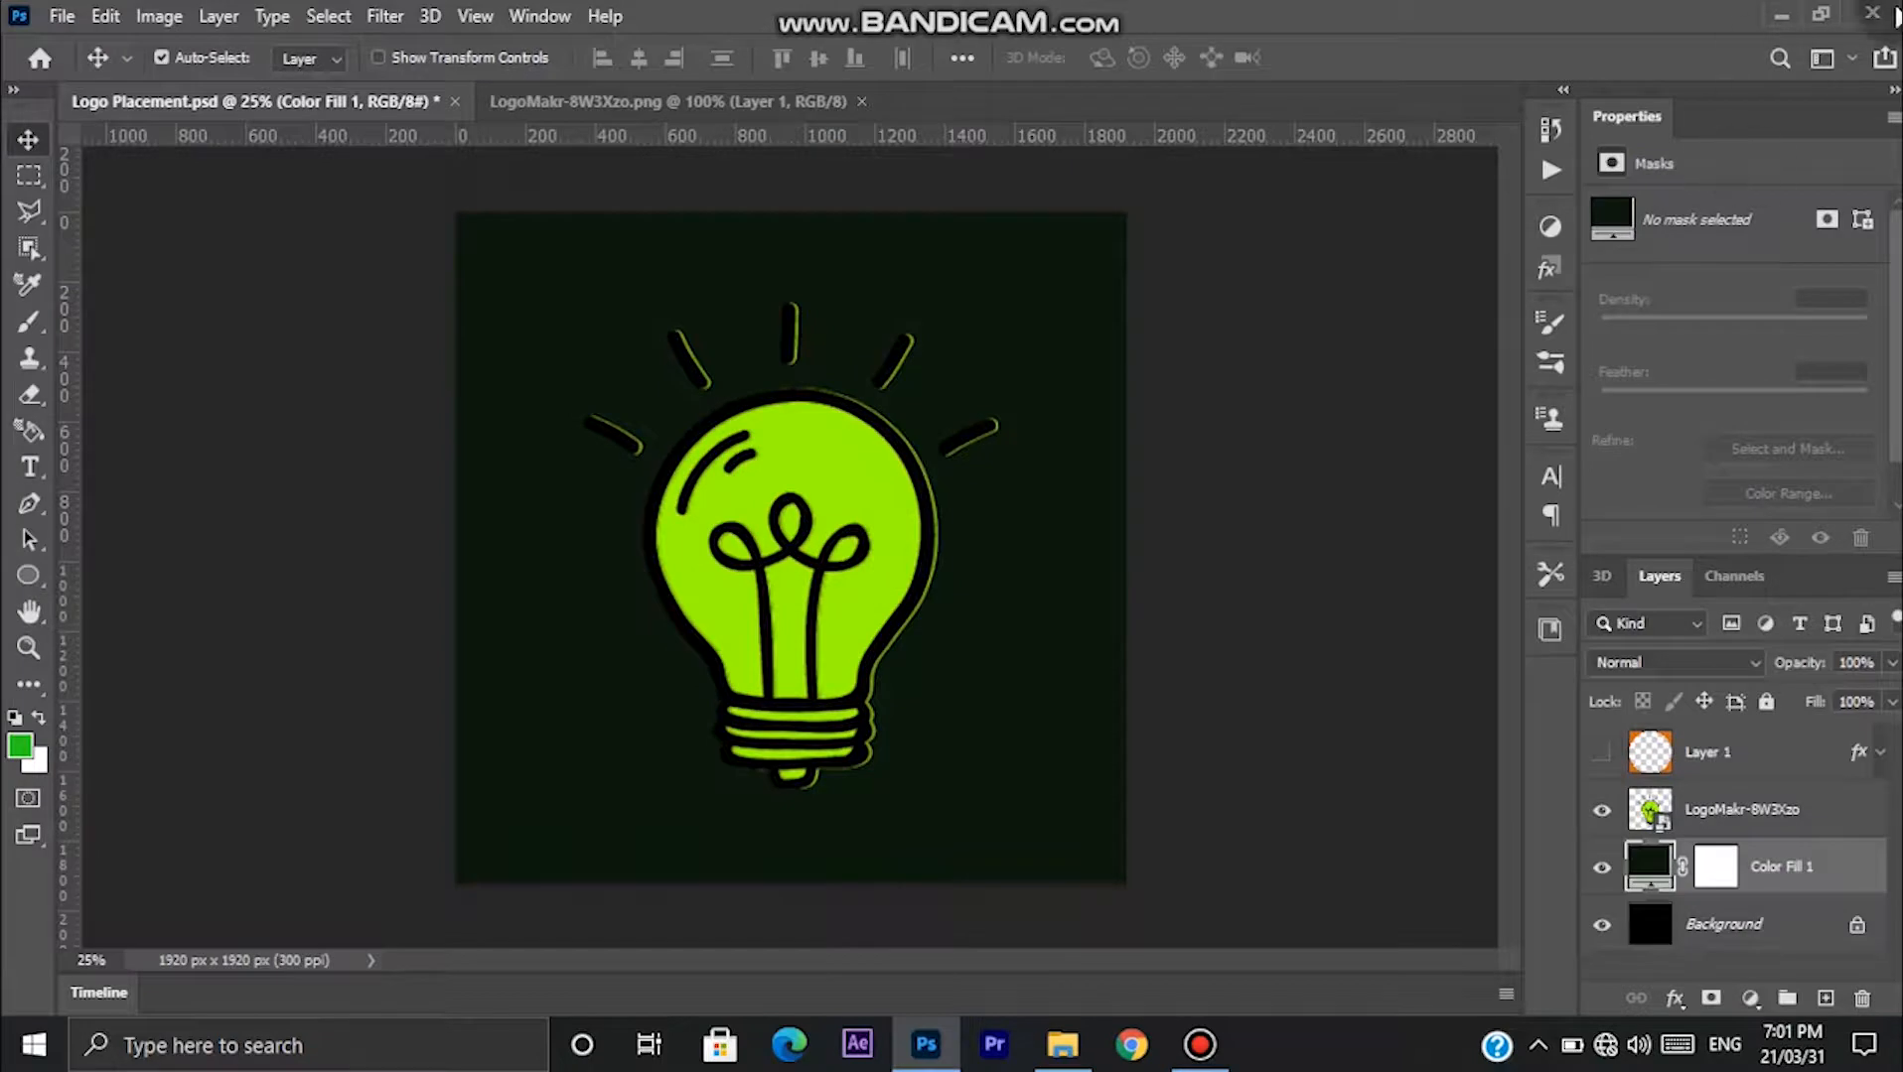
Quit Photoshop without saving changes to Logo Placement.psd and open the After Effect file project in After Effects, dismissing the startup warnings.
{"action": "left_click", "coordinate": [1871, 13]}
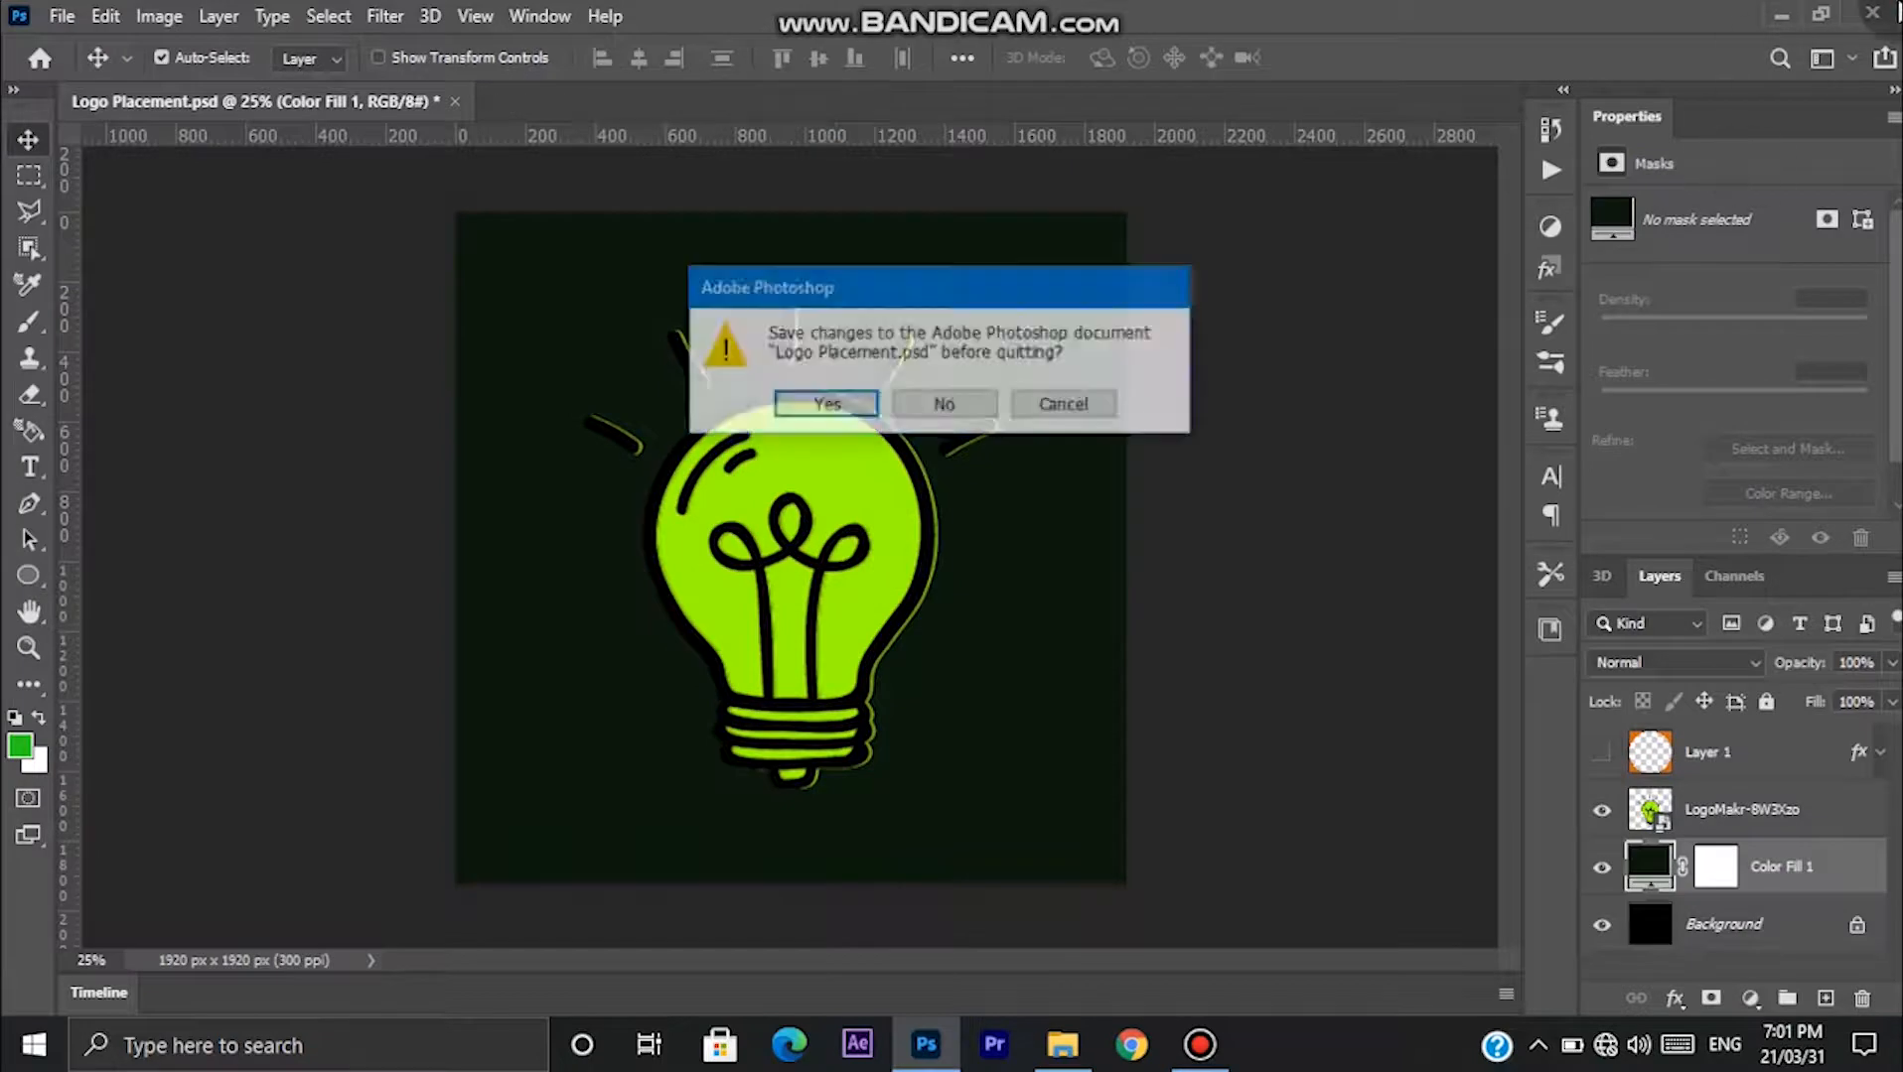
{"action": "left_click", "coordinate": [923, 405]}
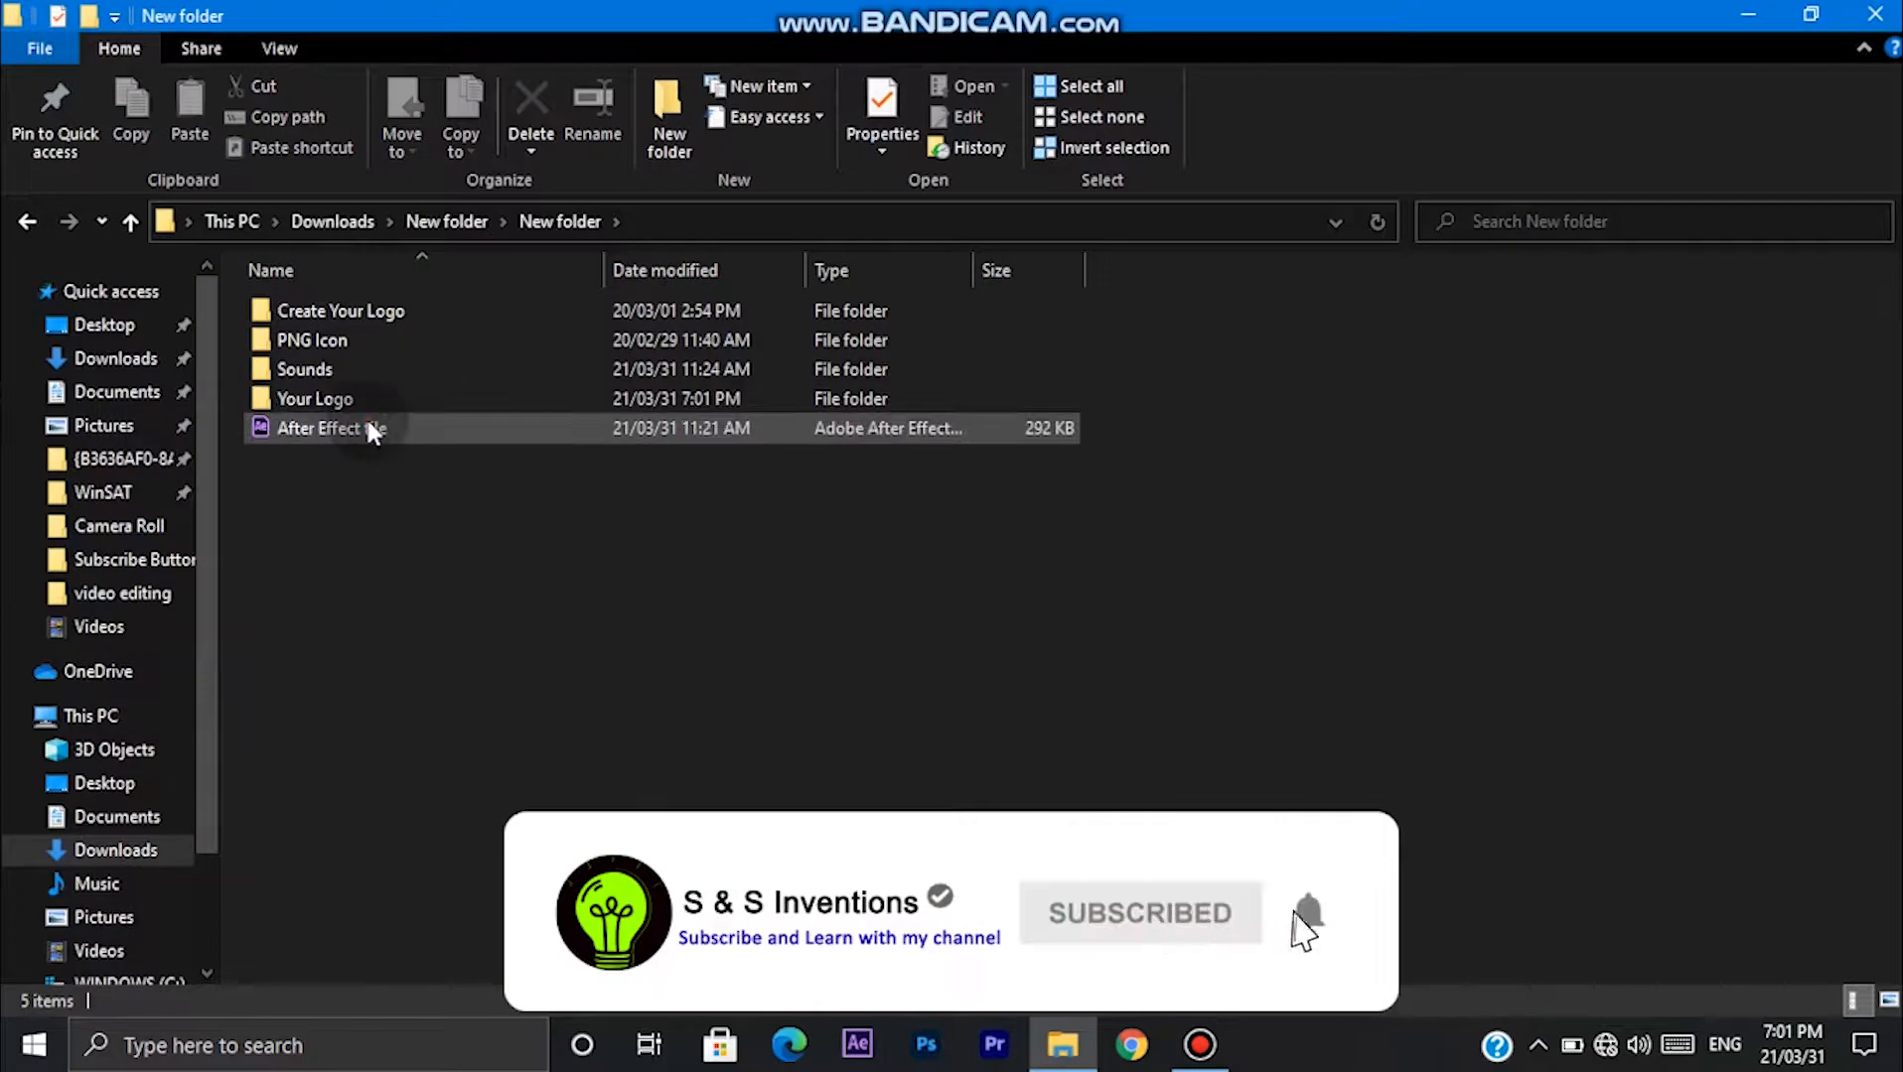
{"action": "double_click", "coordinate": [367, 425]}
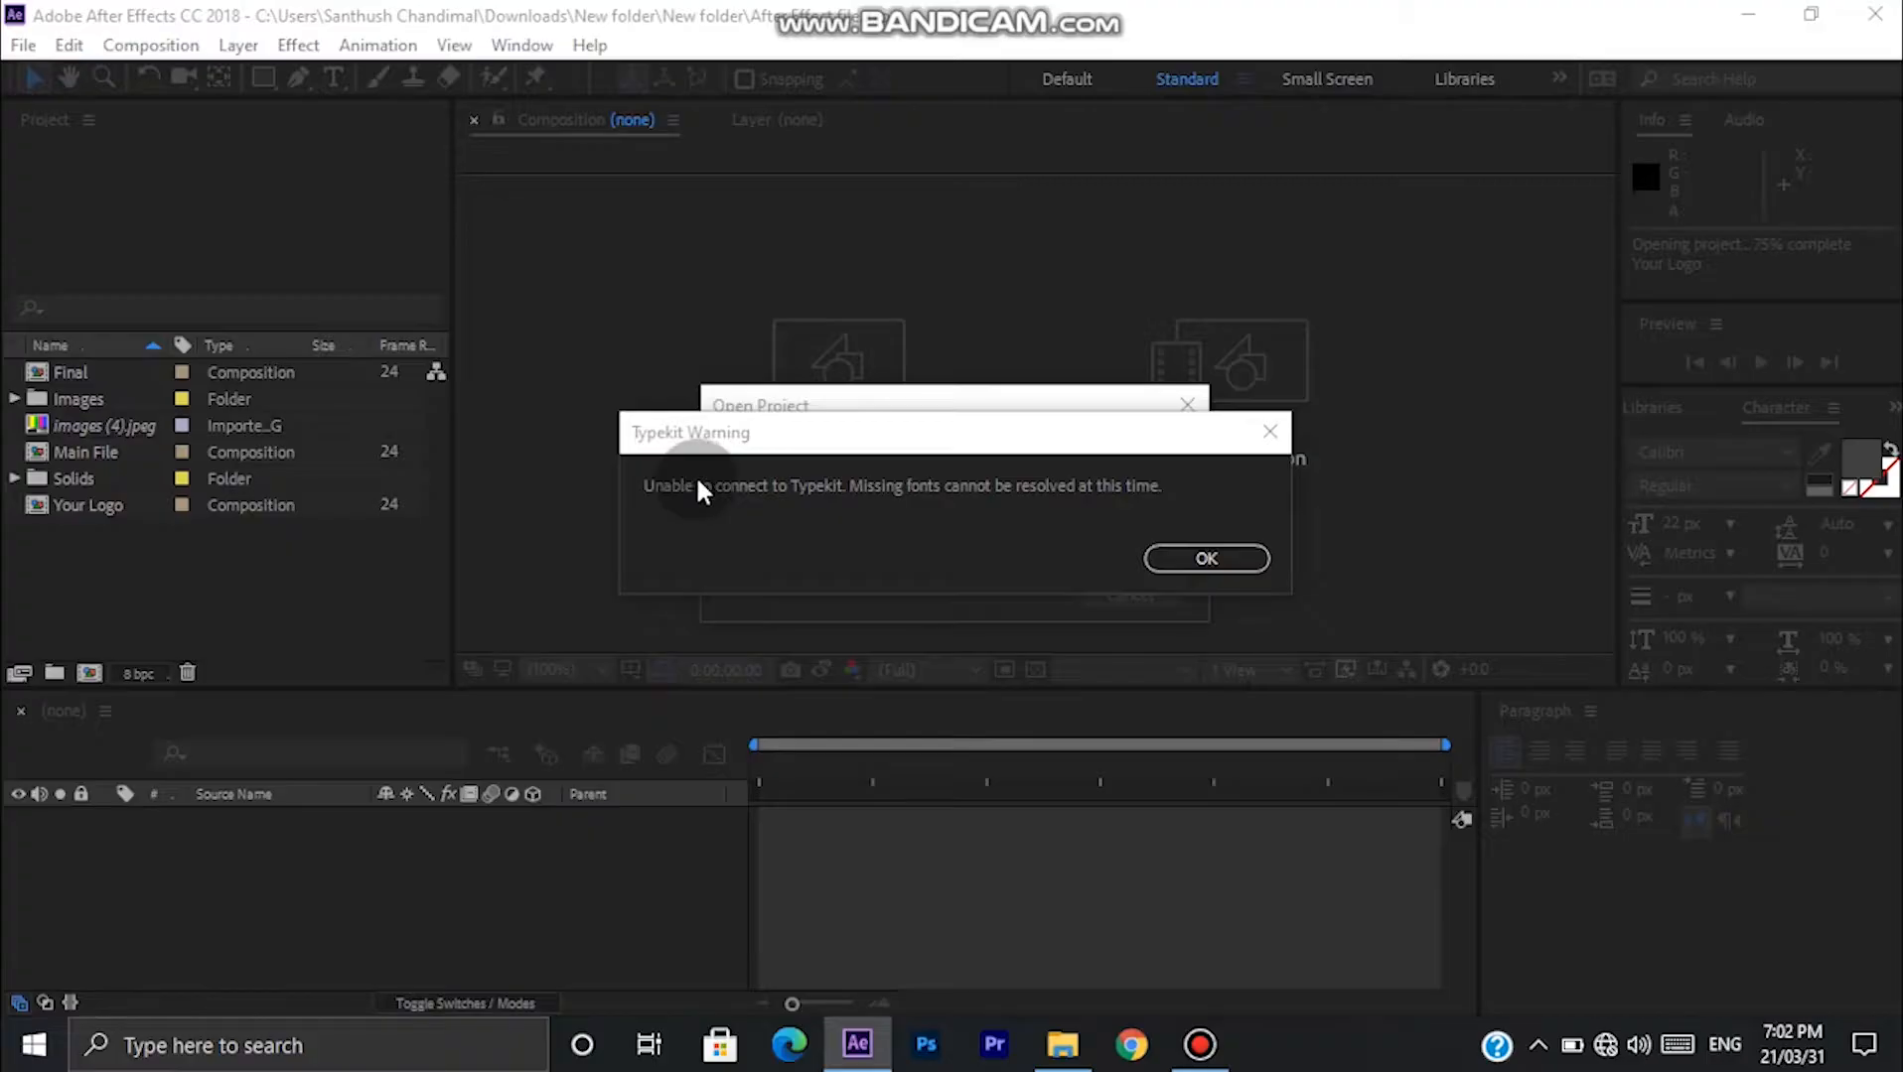
{"action": "left_click", "coordinate": [1172, 560]}
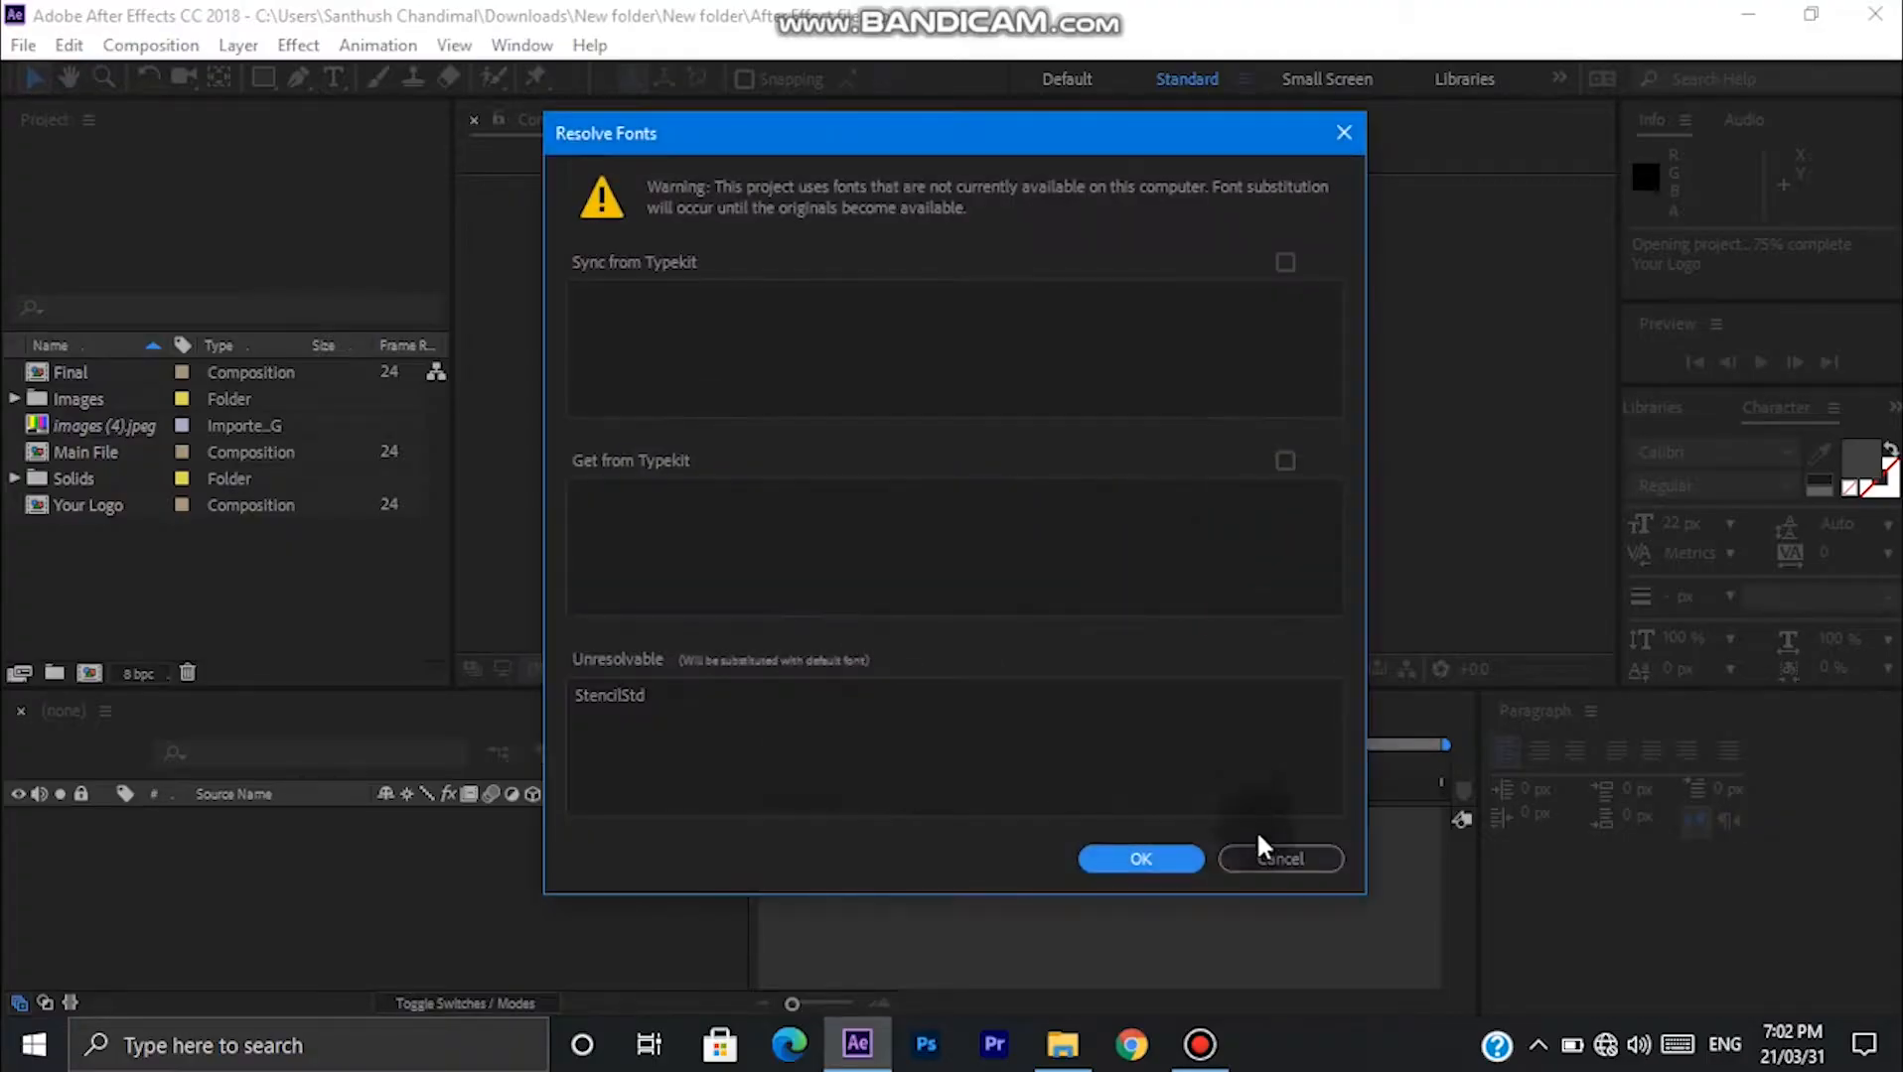
{"action": "left_click", "coordinate": [1260, 853]}
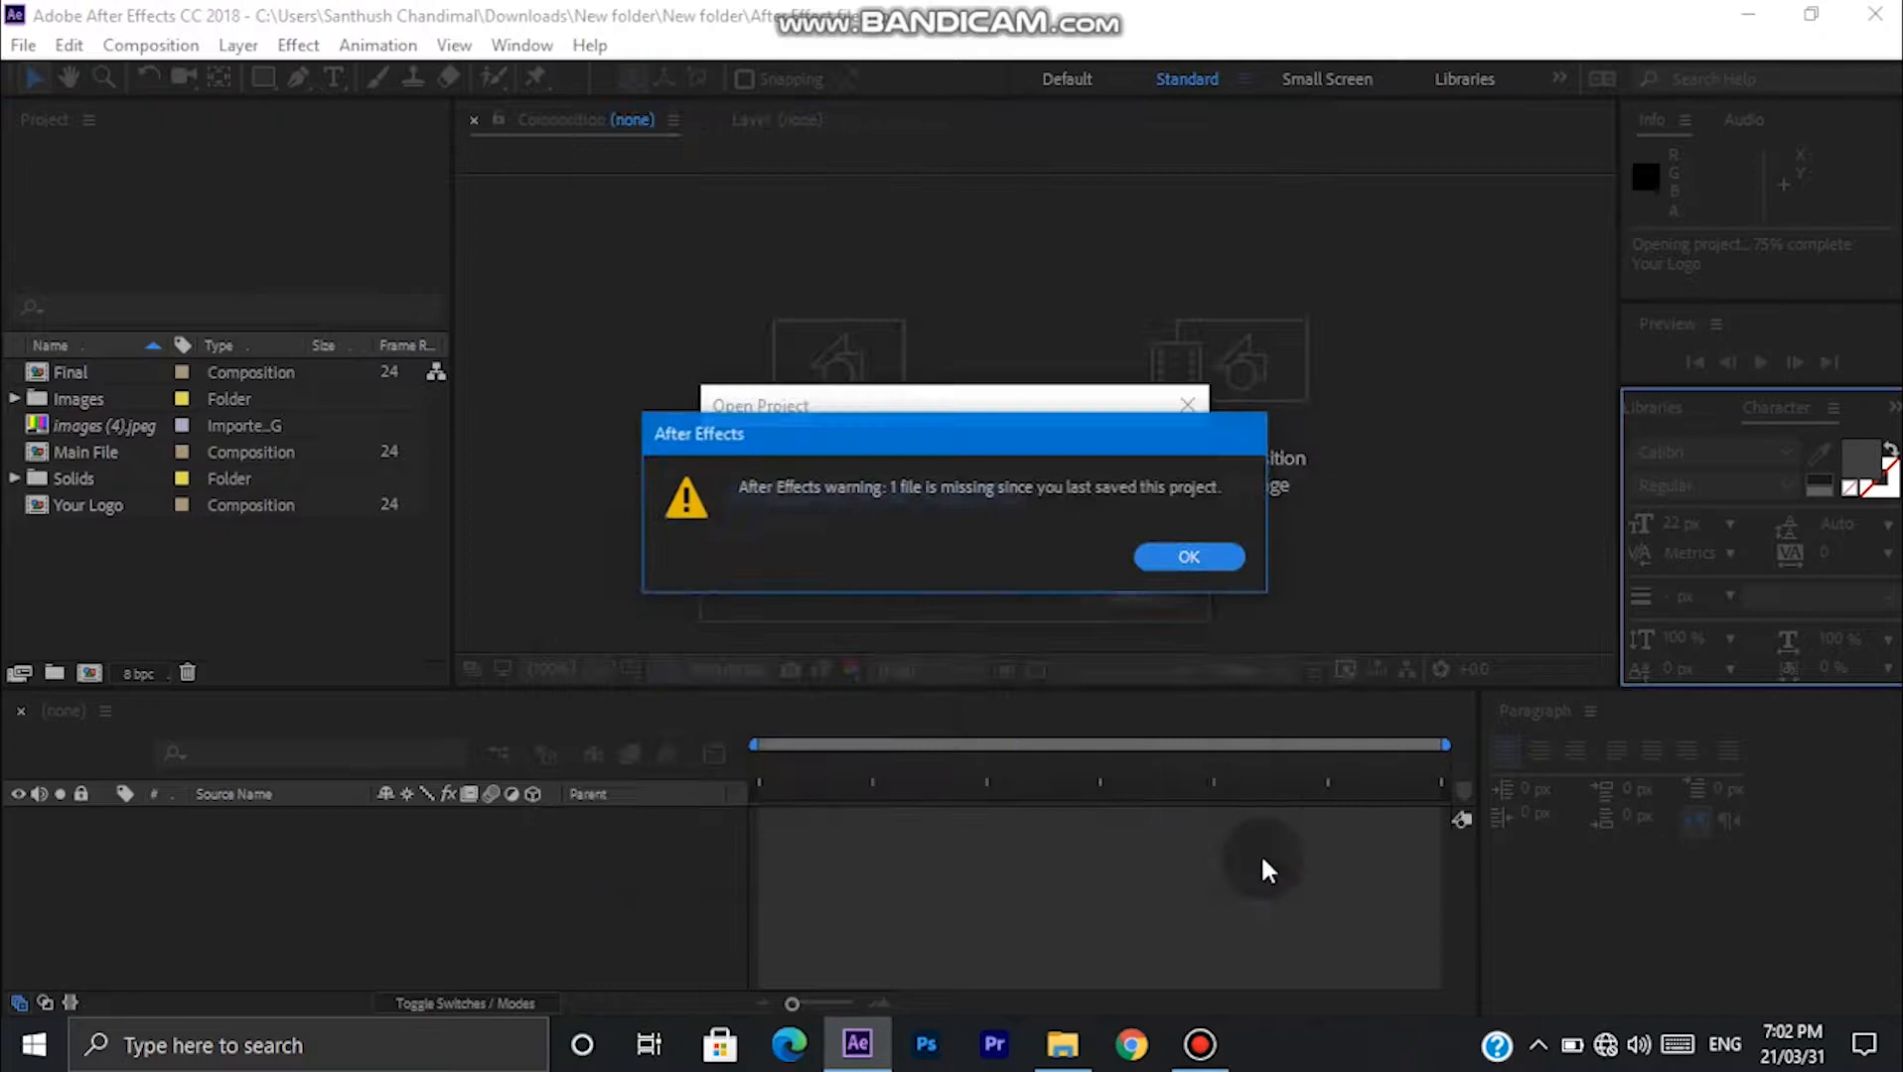
{"action": "left_click", "coordinate": [1189, 556]}
{"action": "left_click_drag", "start_coordinate": [826, 760], "coordinate": [781, 755]}
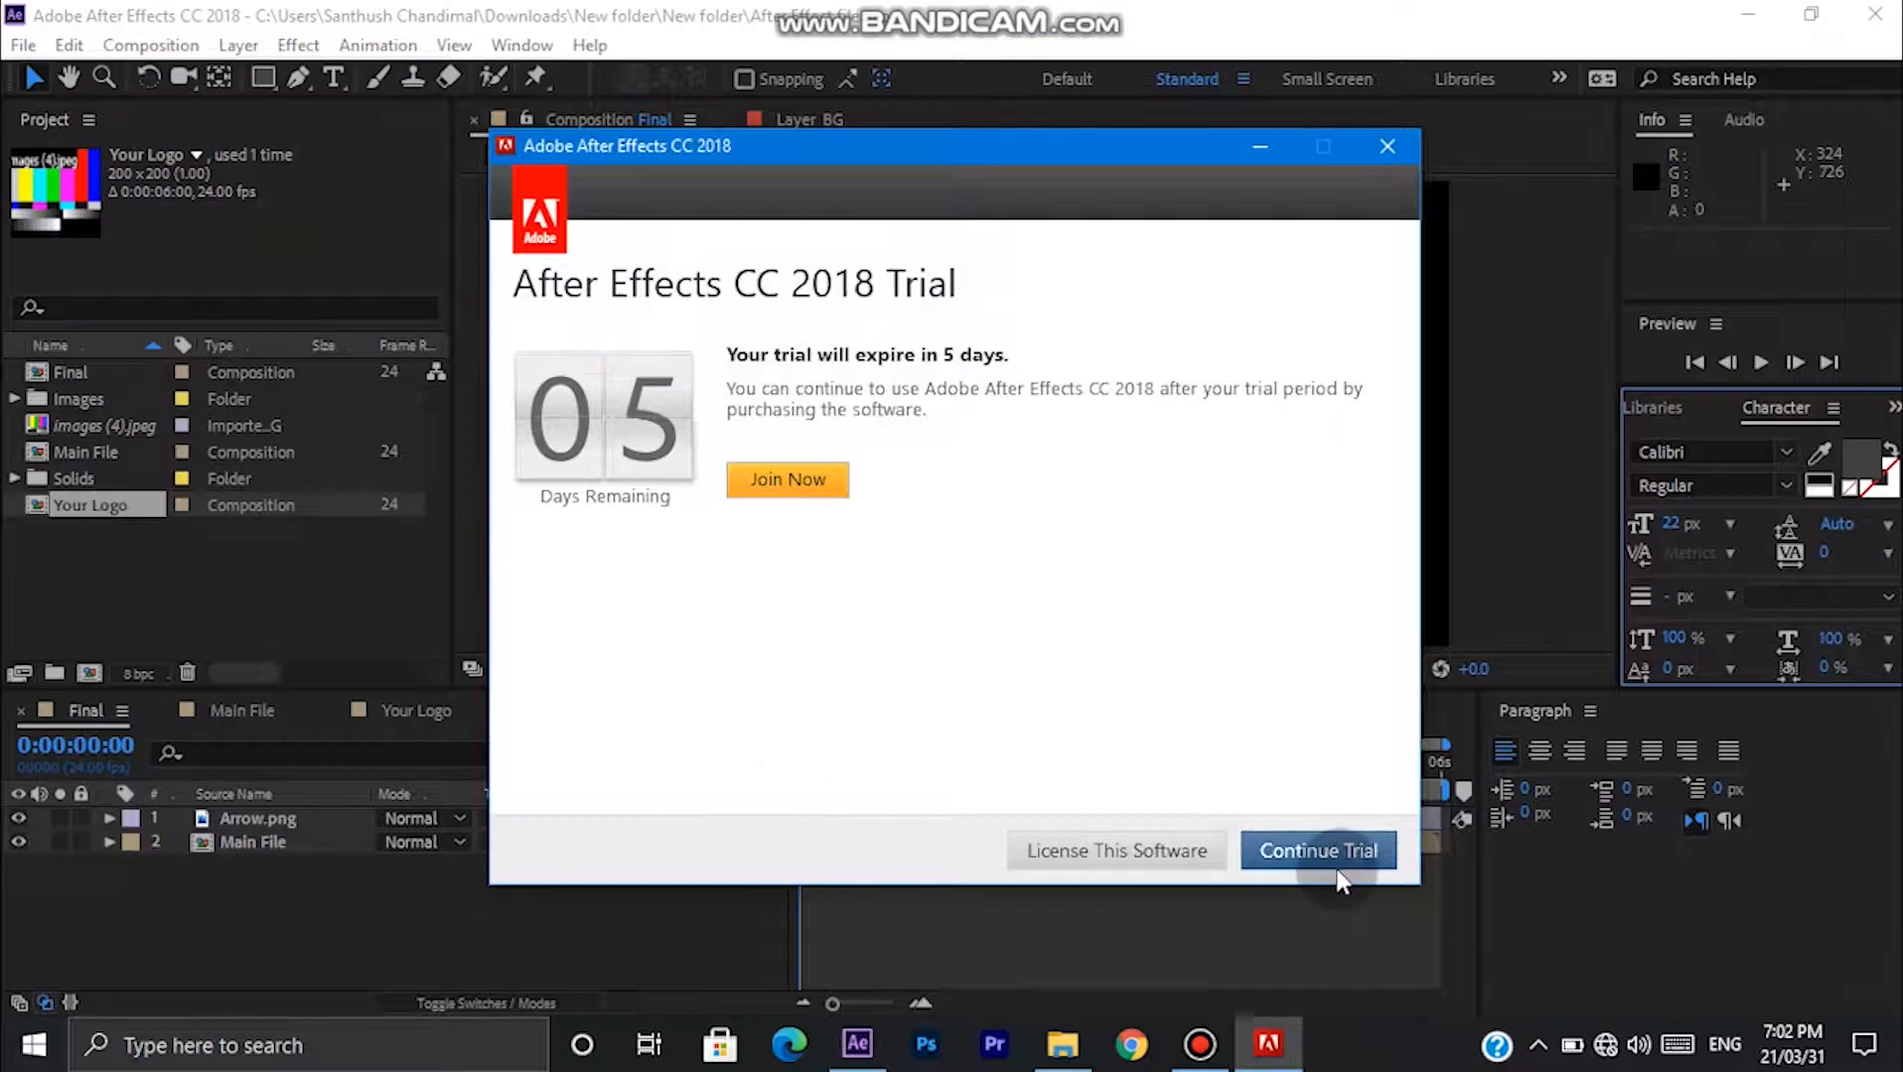
{"action": "left_click", "coordinate": [1007, 818]}
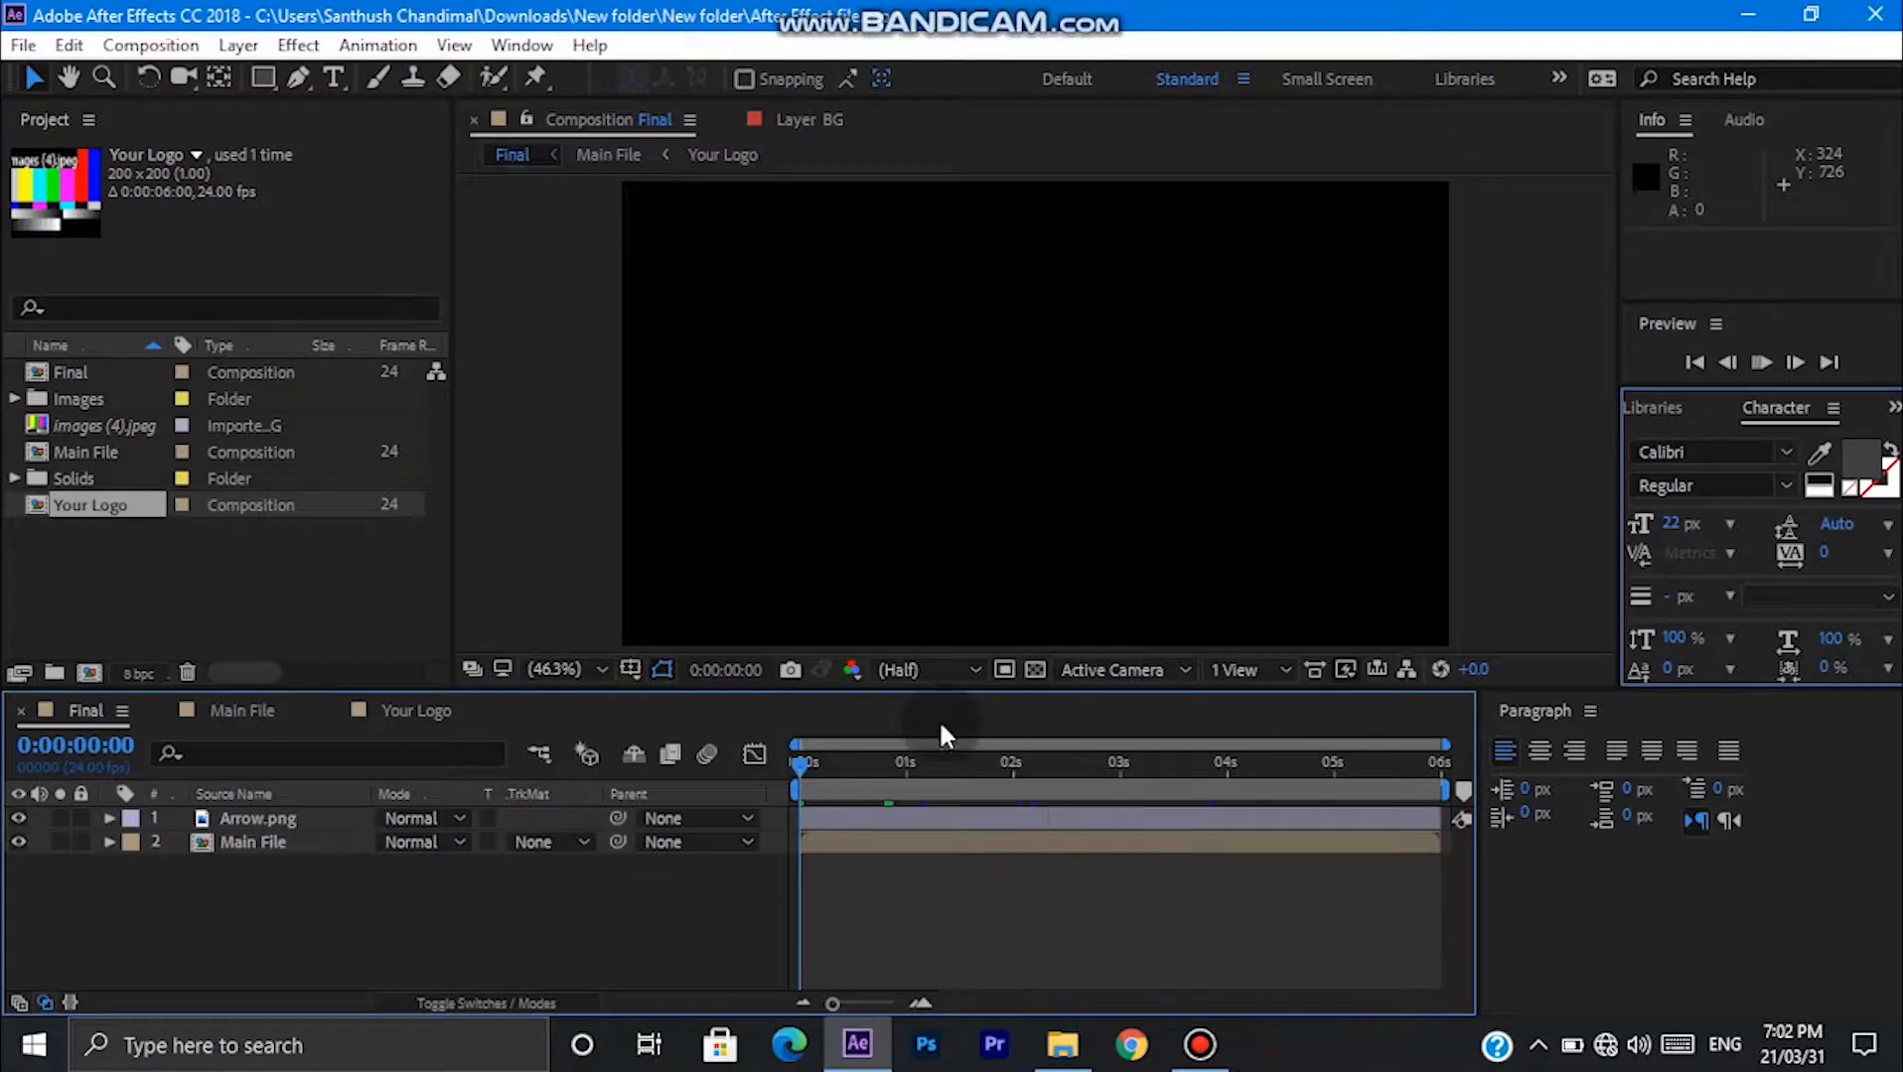
Preview the Final composition and open the Your Logo composition nested in Main File.
{"action": "key", "text": "space"}
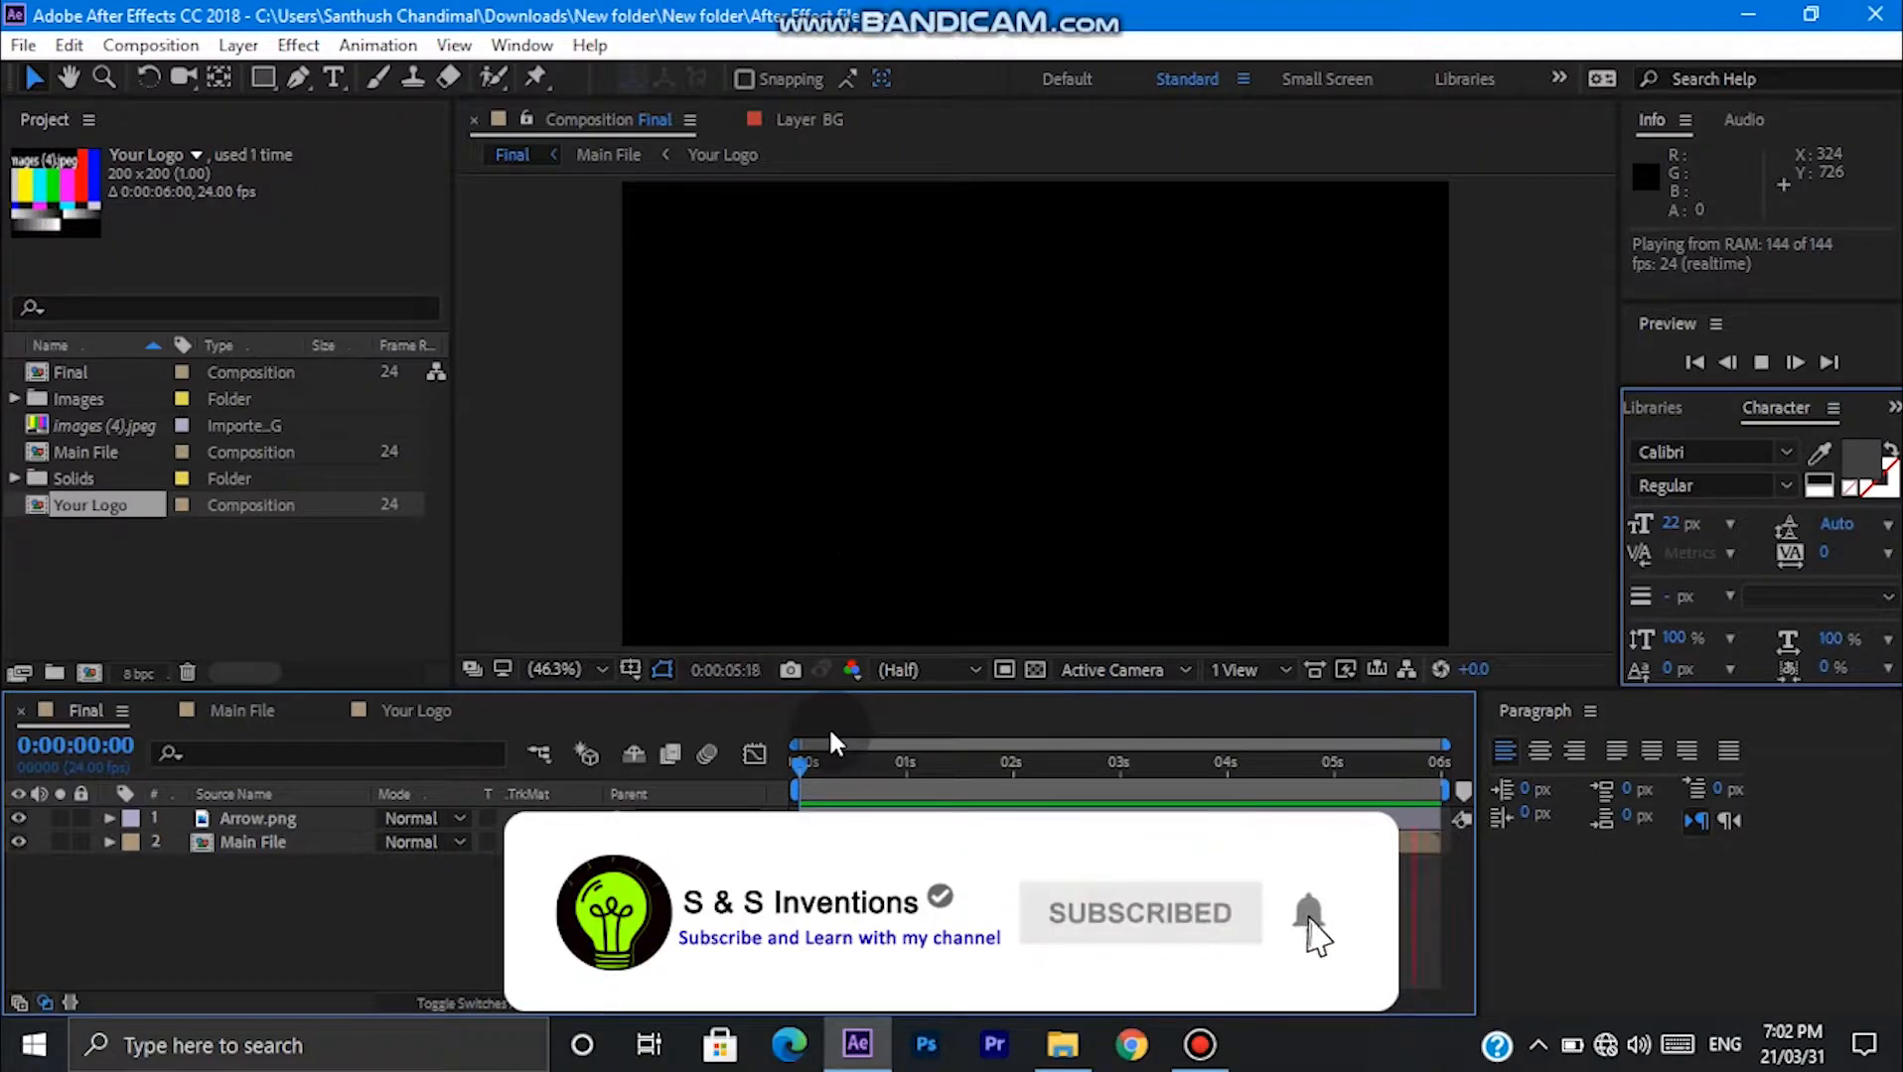
{"action": "key", "text": "space"}
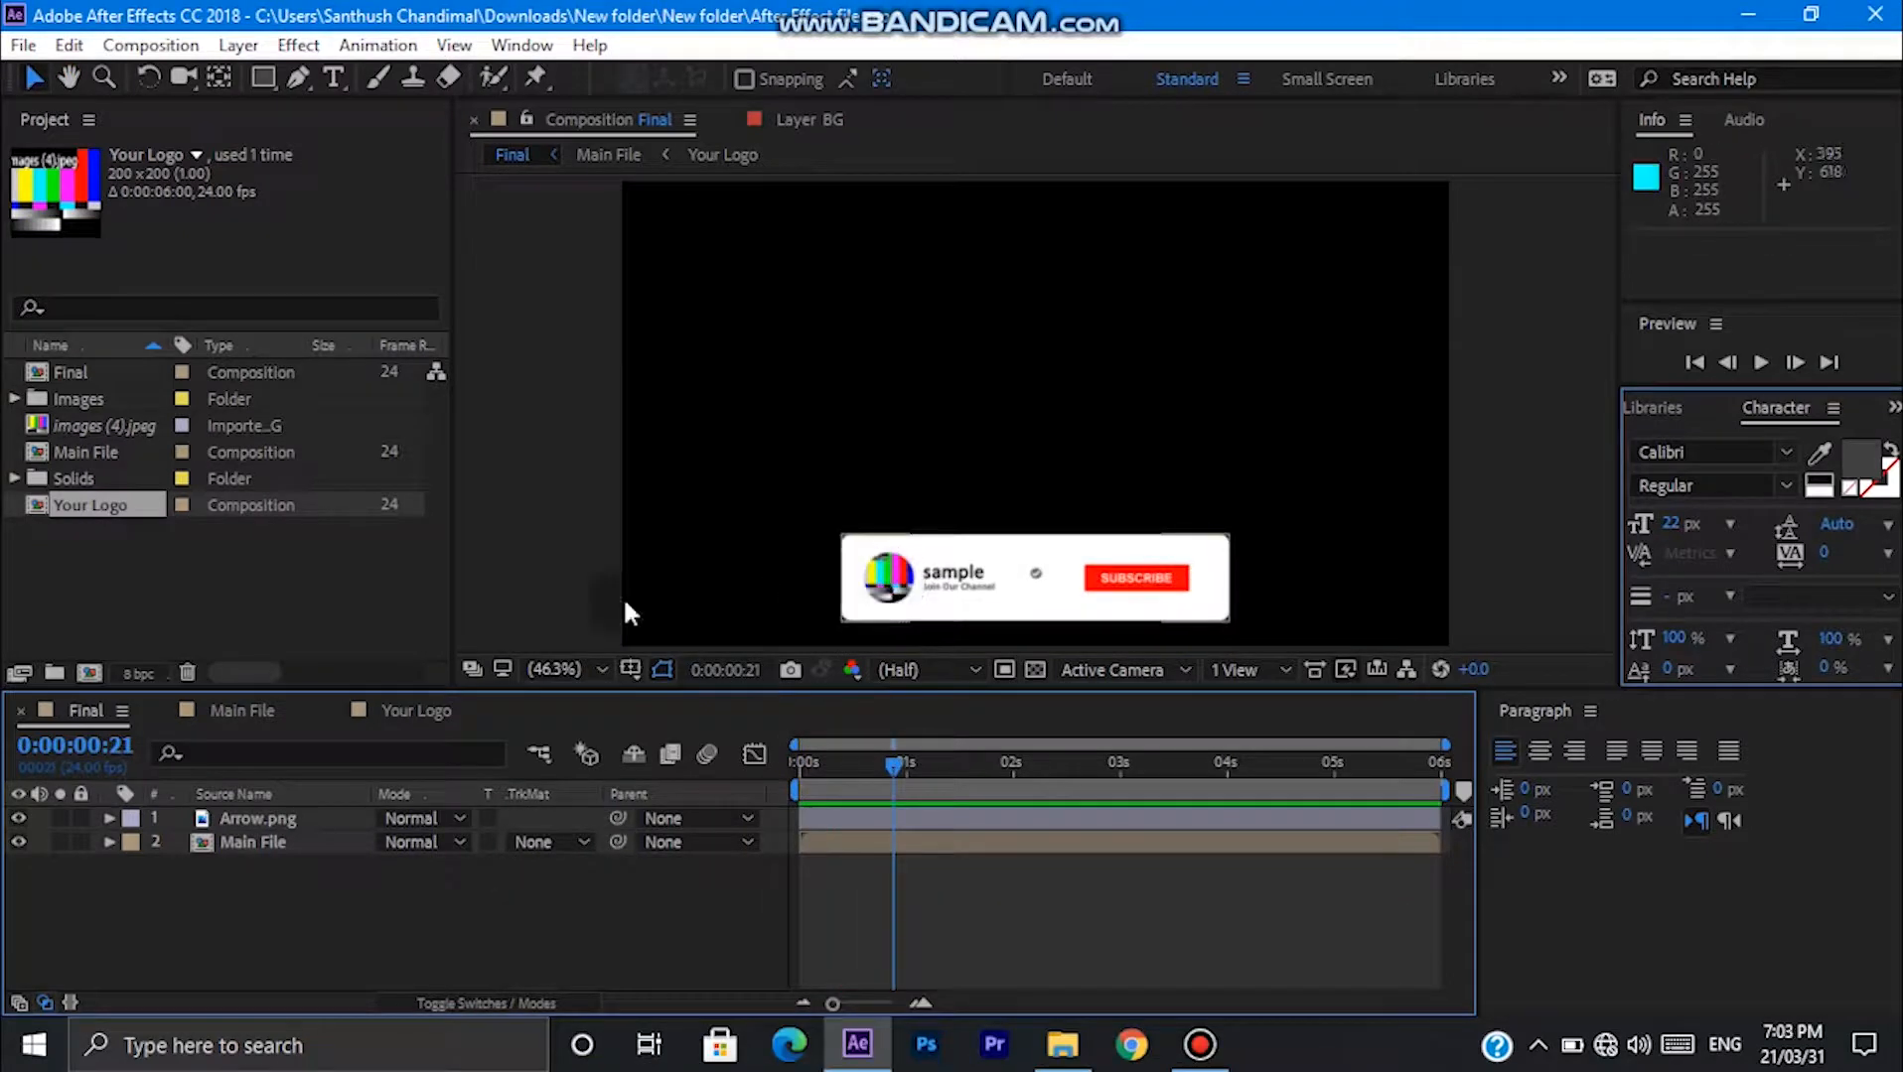
{"action": "left_click", "coordinate": [241, 711]}
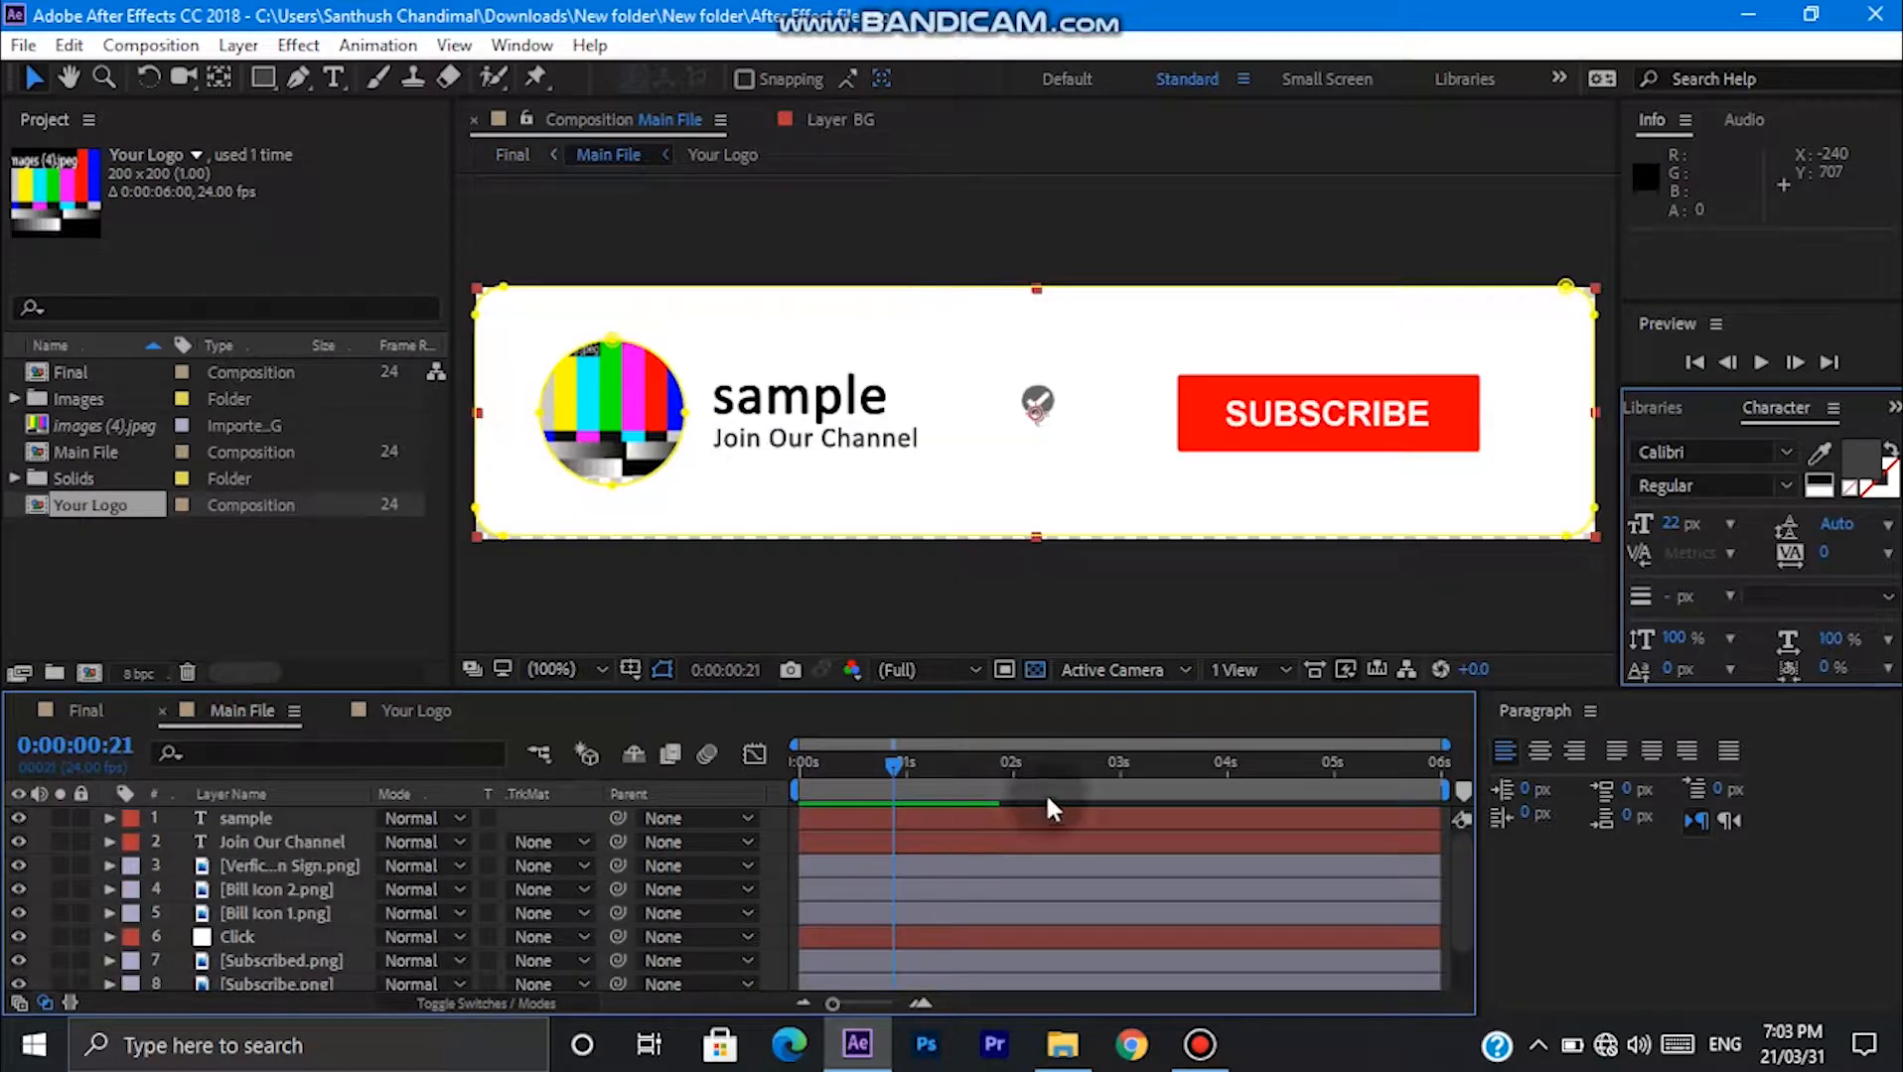
{"action": "left_click_drag", "start_coordinate": [1460, 862], "coordinate": [1457, 973]}
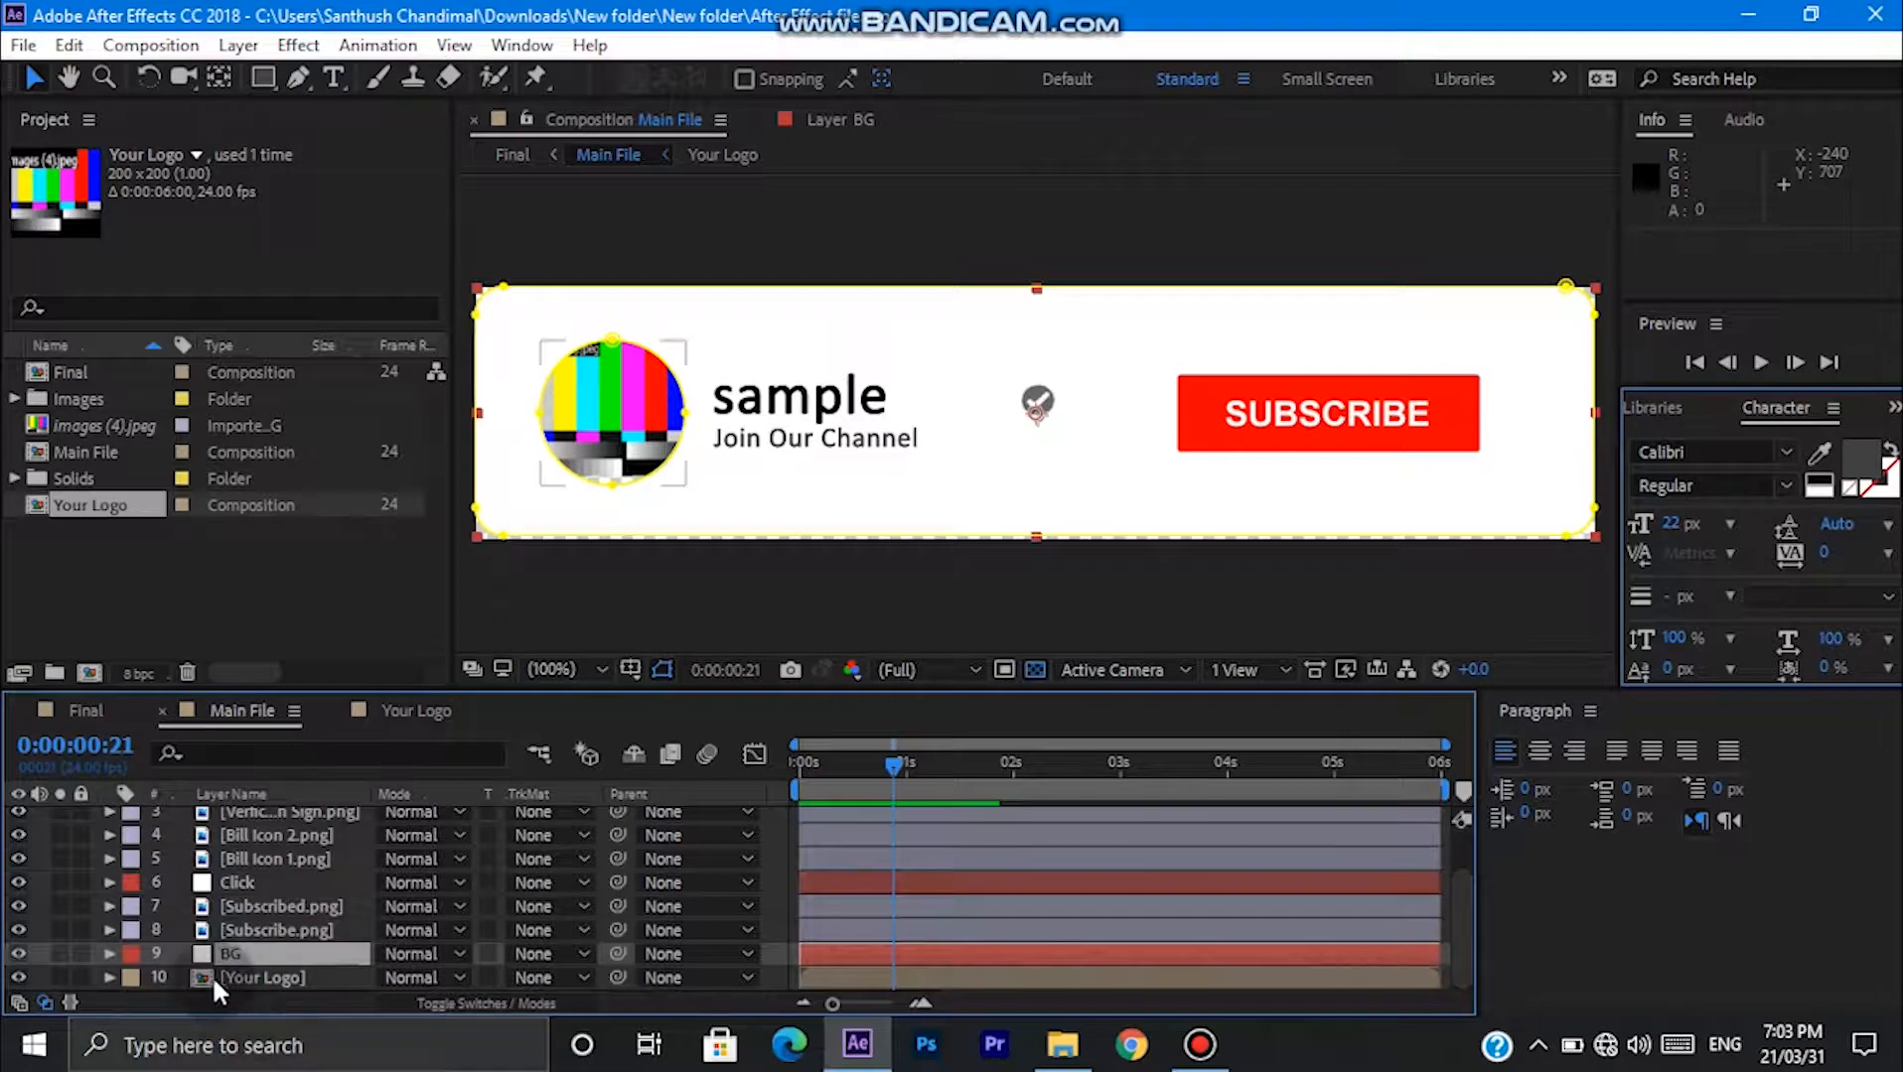
{"action": "double_click", "coordinate": [251, 977]}
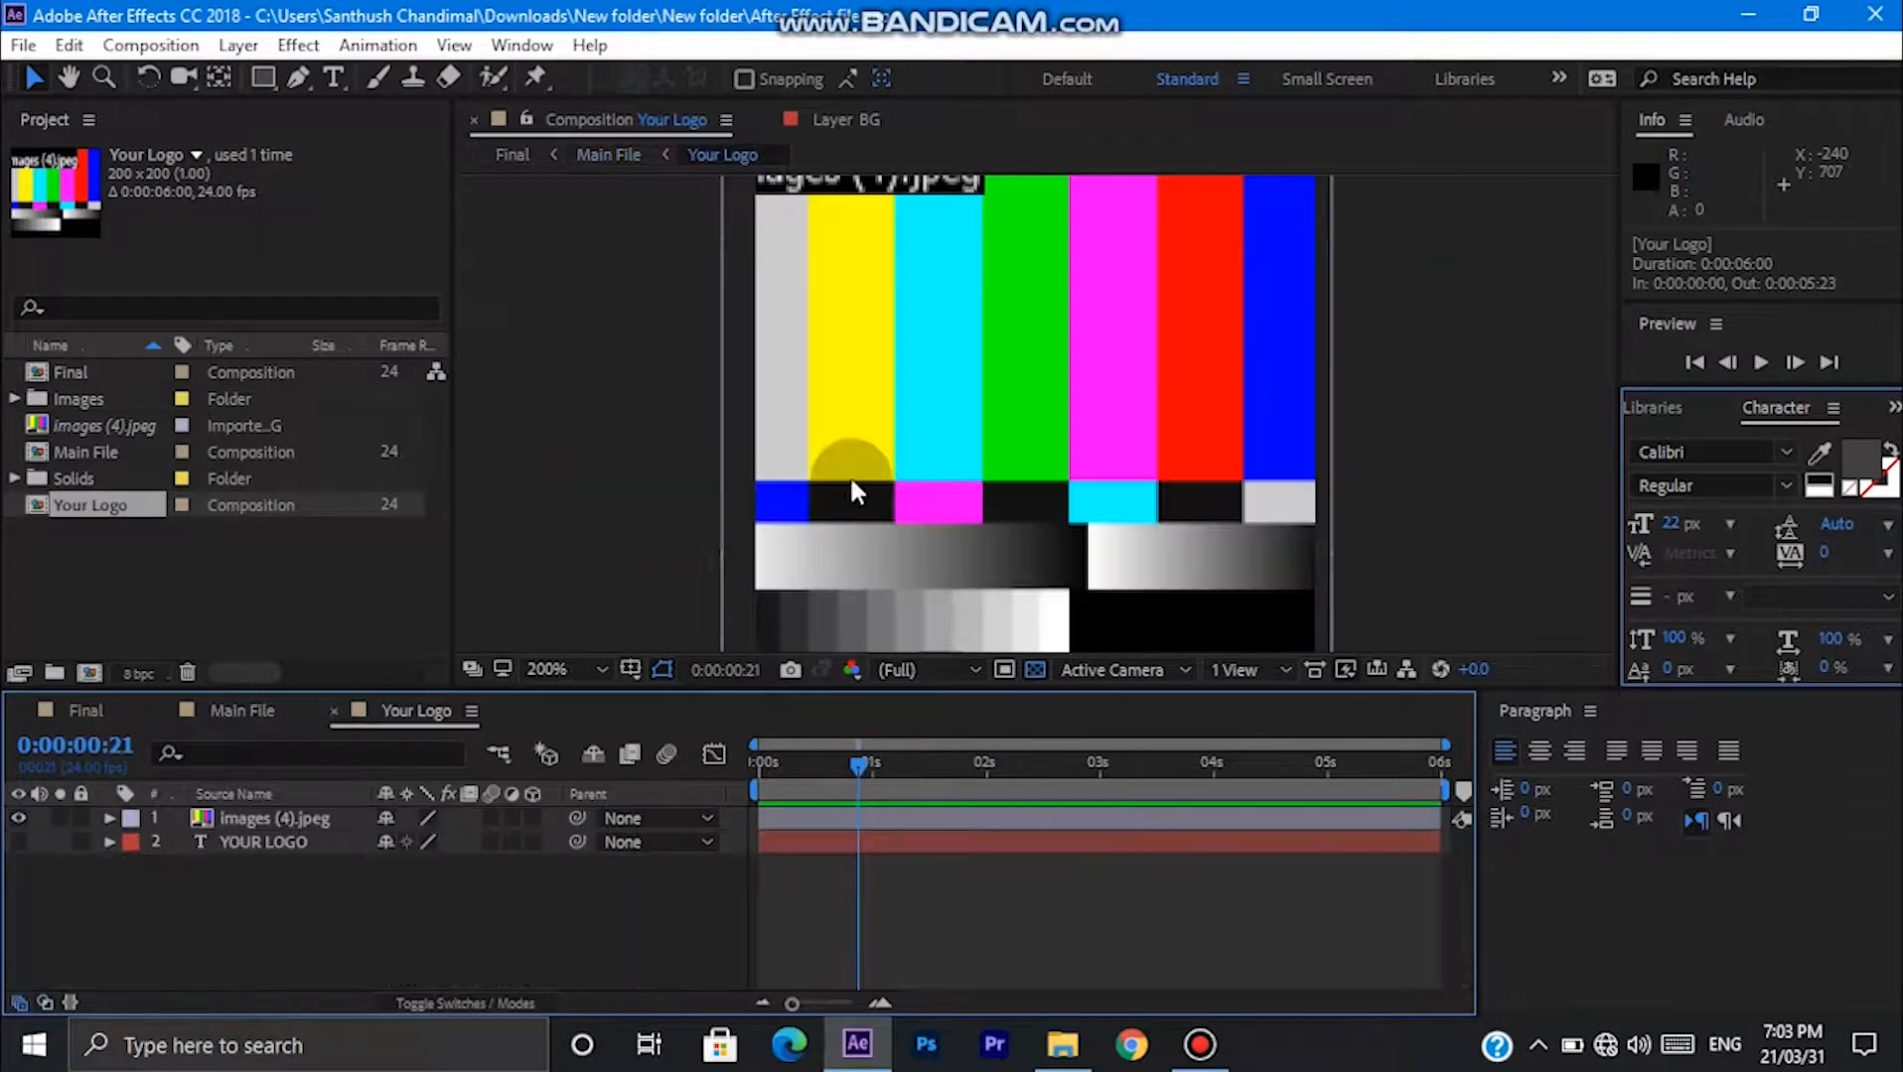
Delete the images (4).jpeg placeholder layer from the Your Logo composition.
{"action": "left_click", "coordinate": [945, 471]}
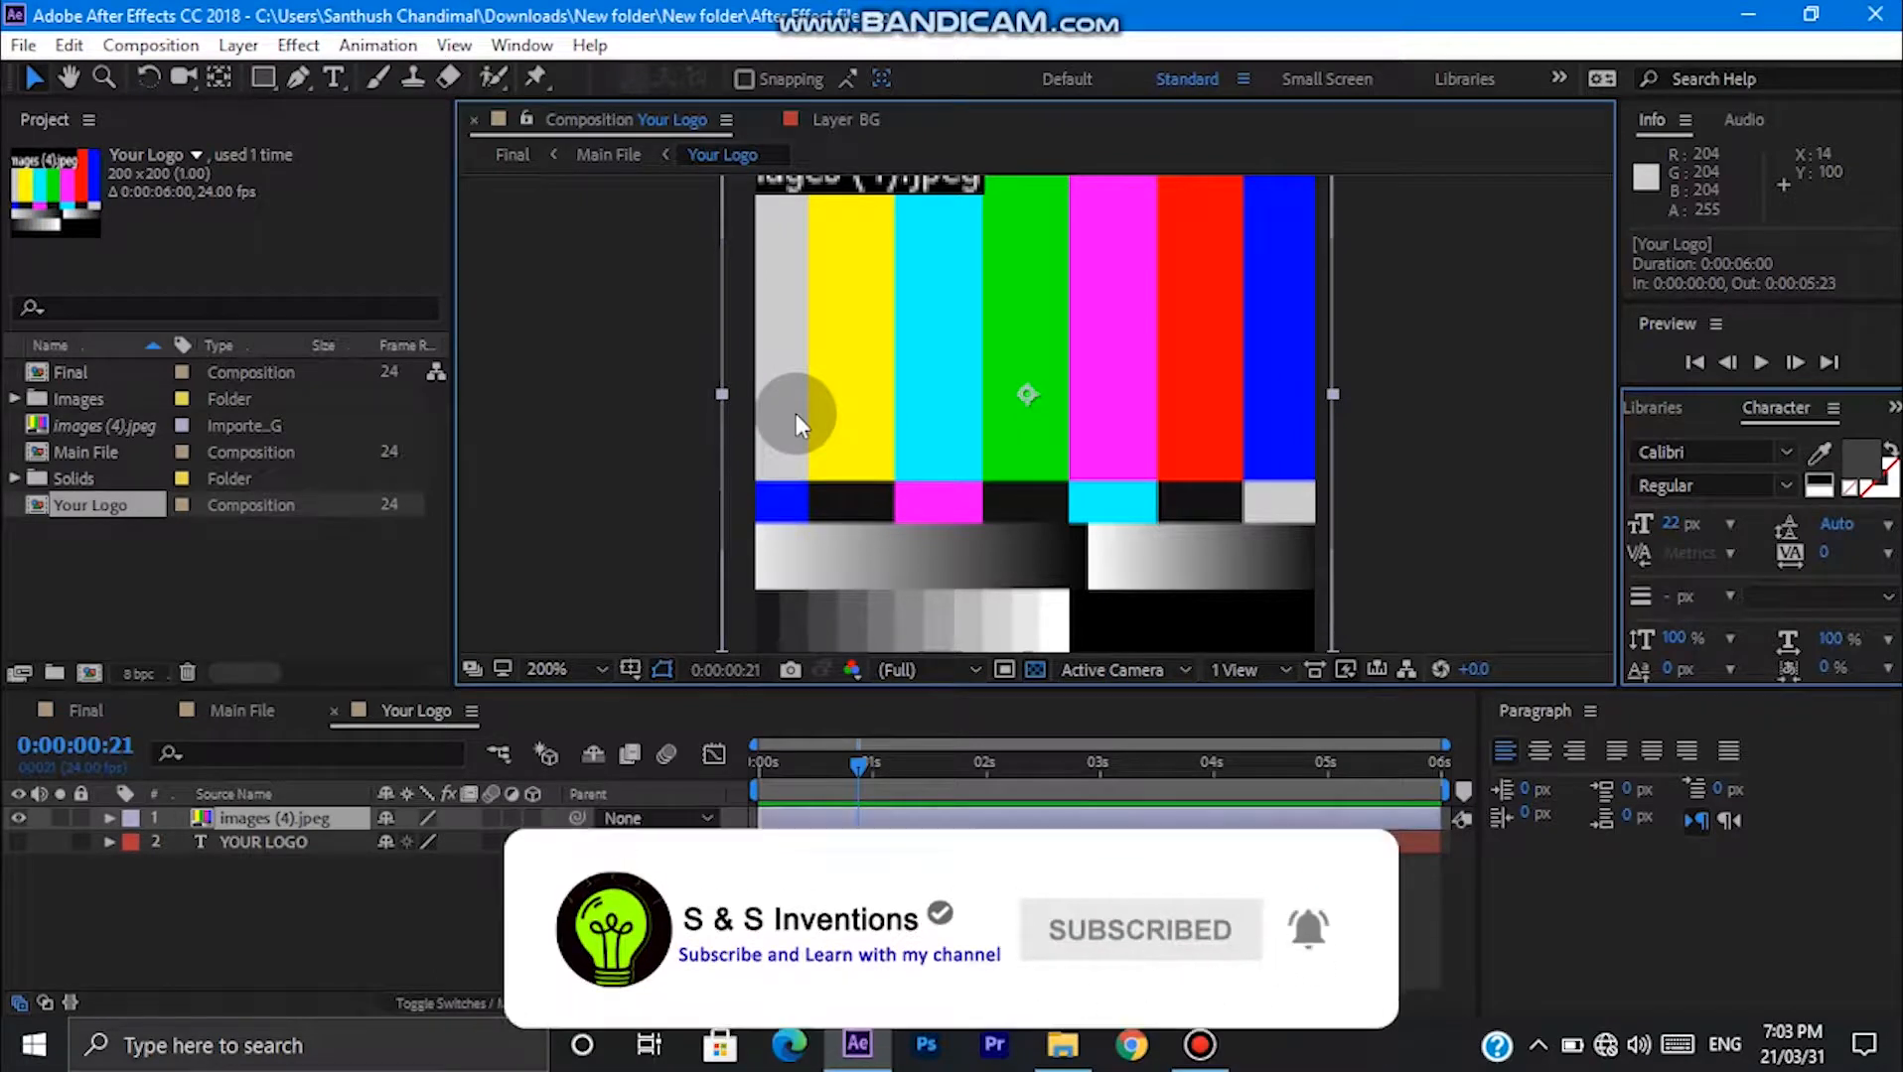
{"action": "key", "text": "comma"}
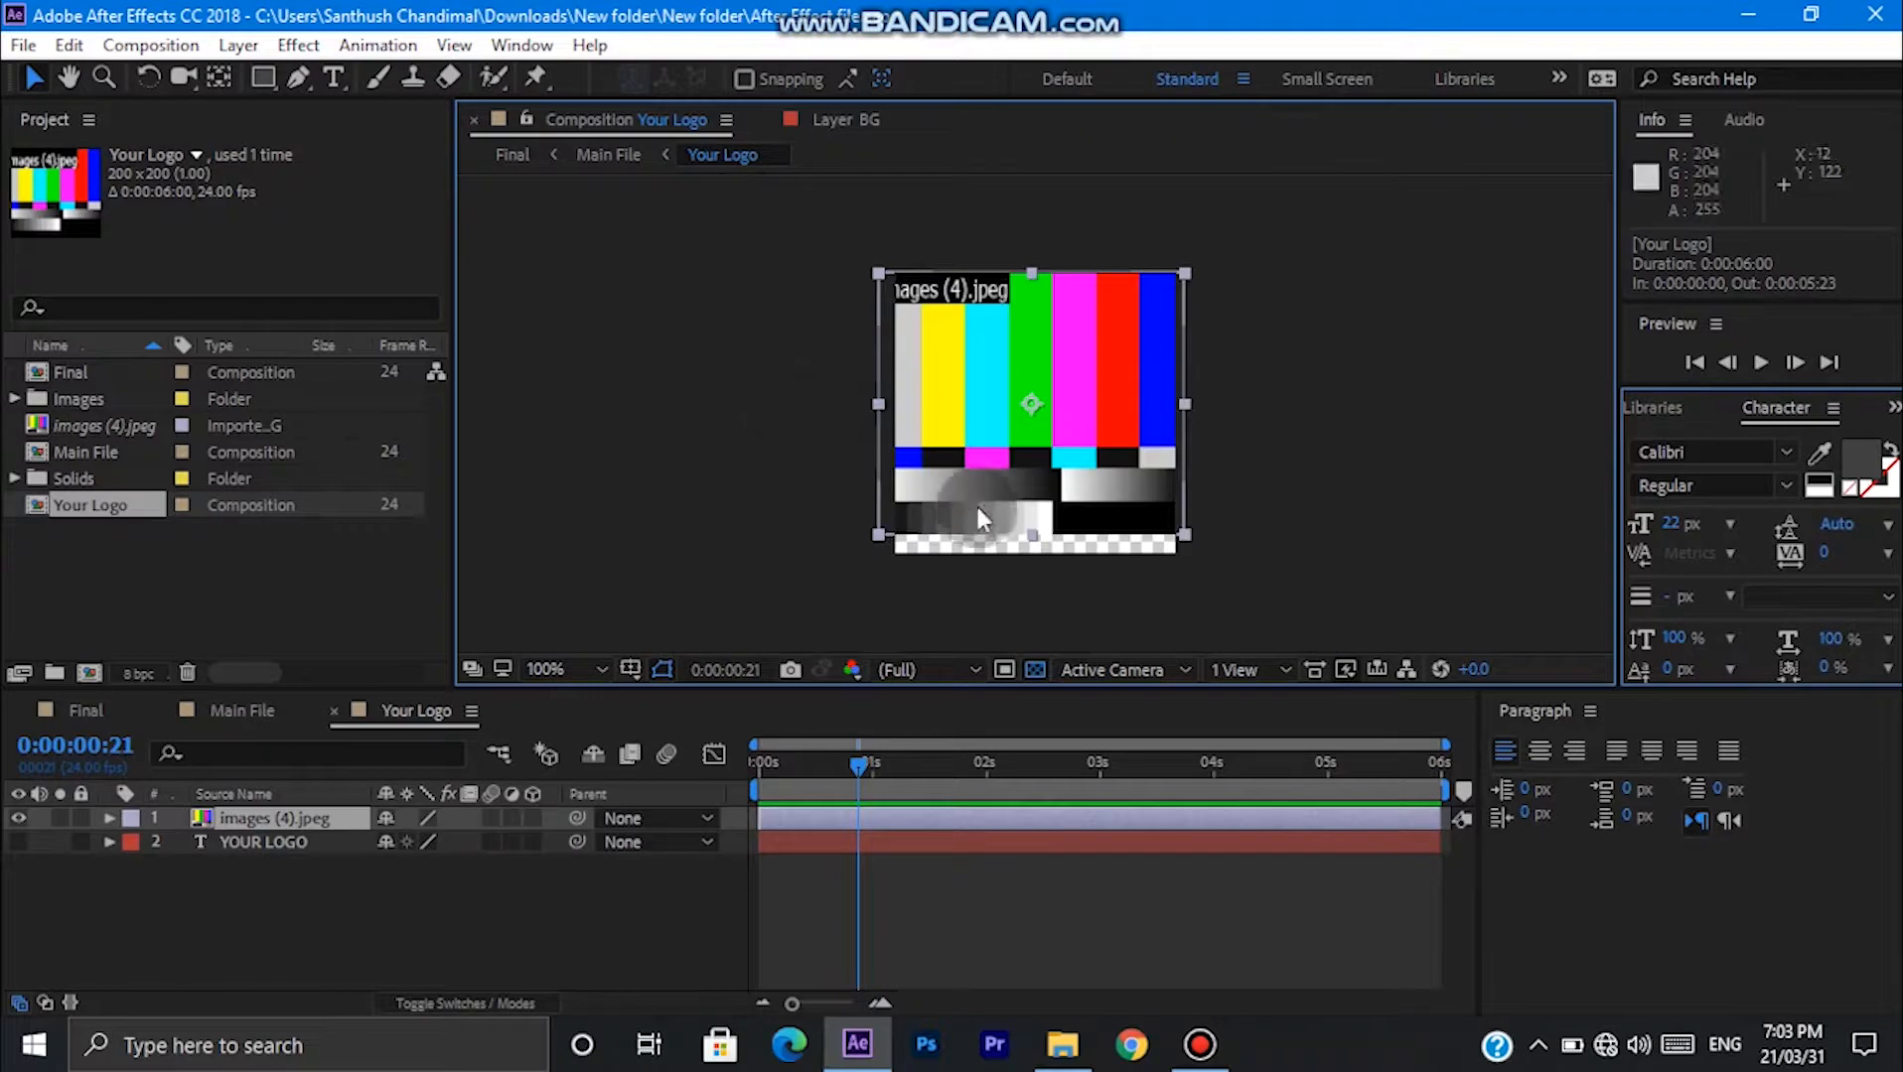
{"action": "left_click_drag", "start_coordinate": [1032, 537], "coordinate": [1028, 543]}
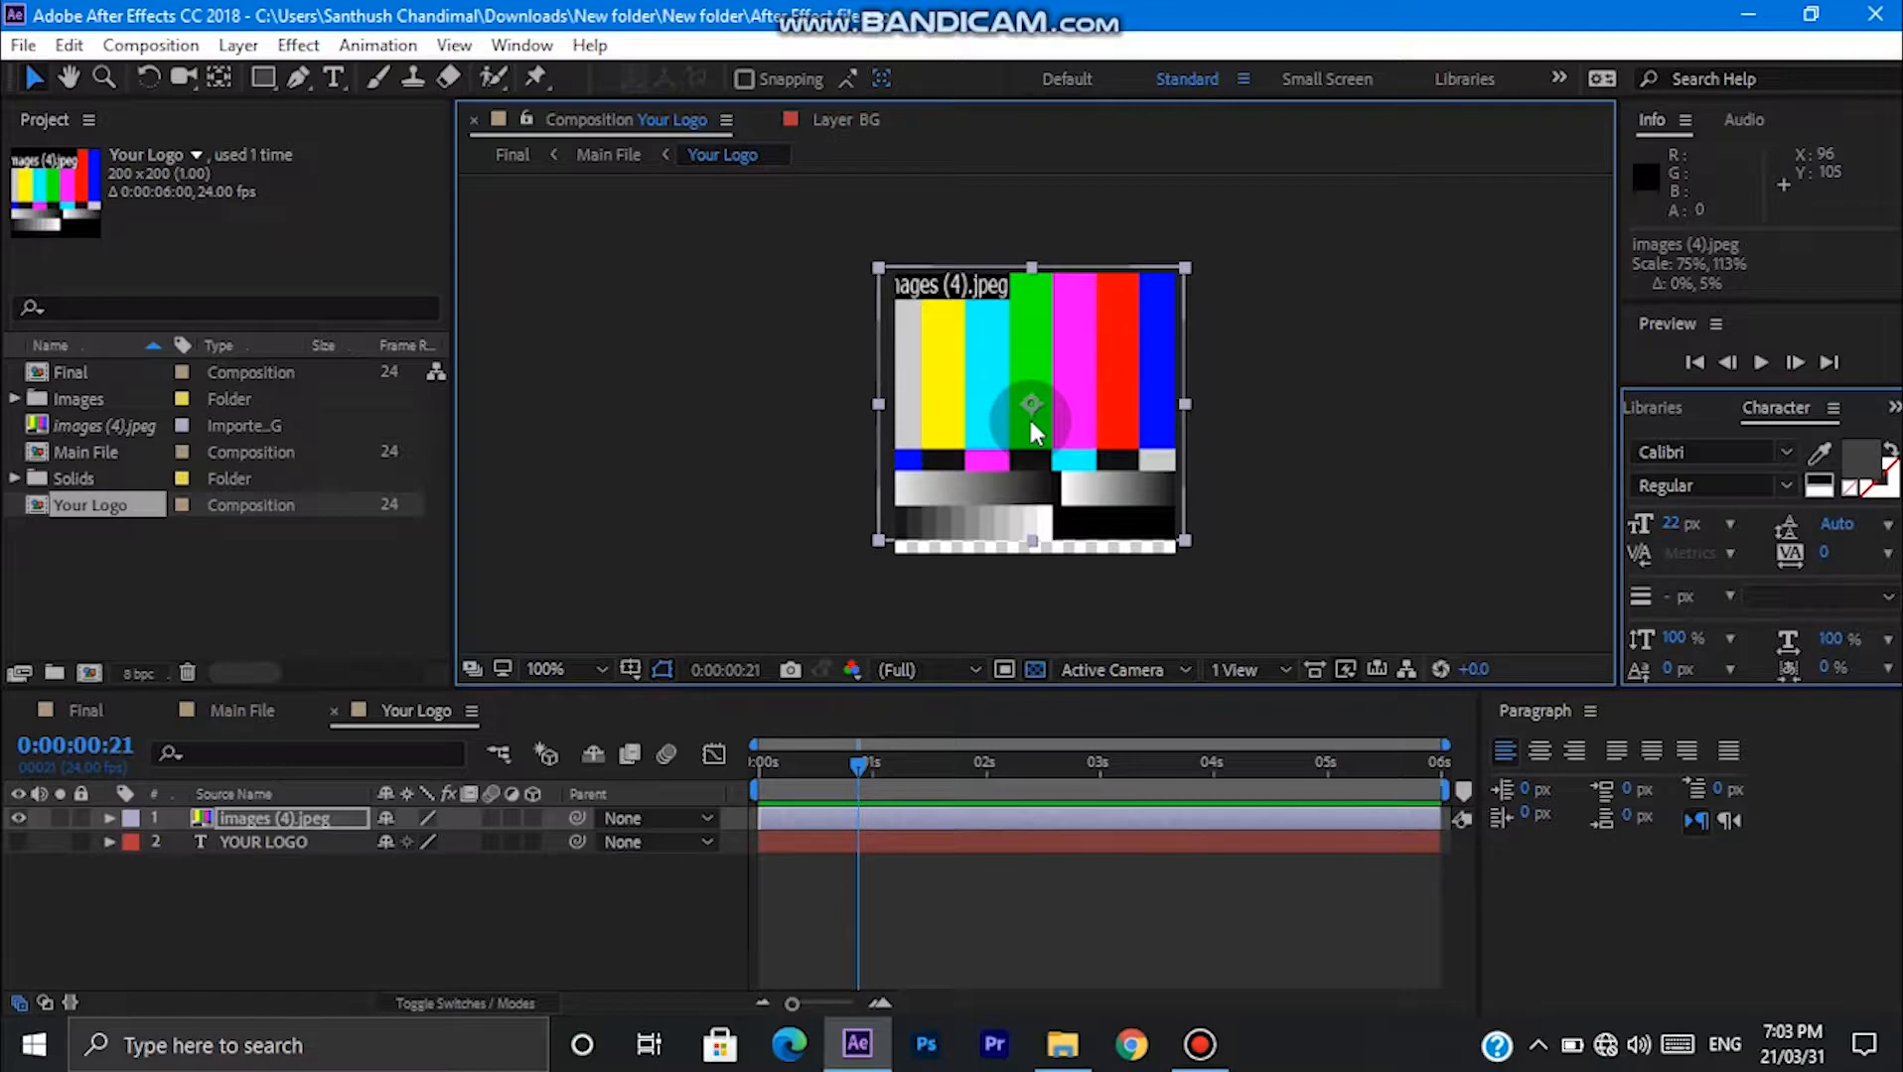
{"action": "key", "text": "Delete"}
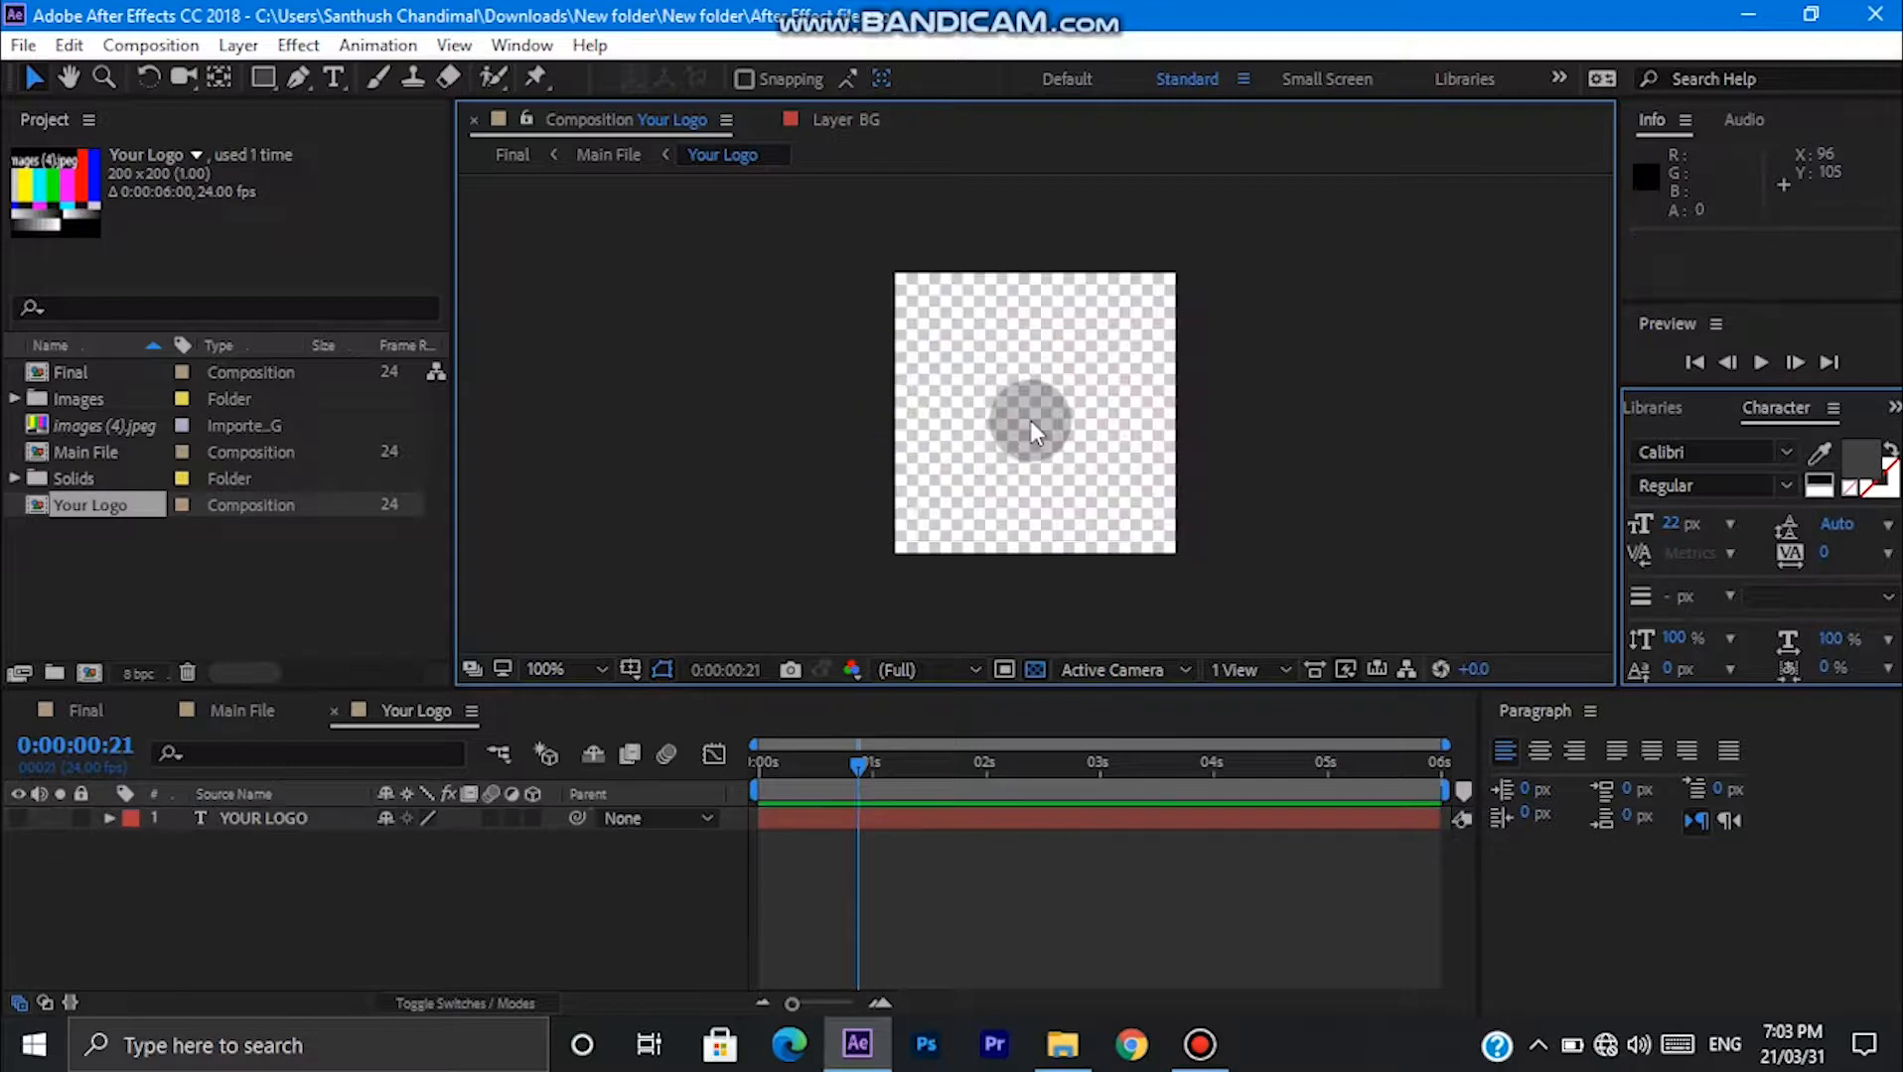
Bring the Logo Placement image from the Your Logo folder in File Explorer into the Your Logo composition.
{"action": "left_click", "coordinate": [1062, 1044]}
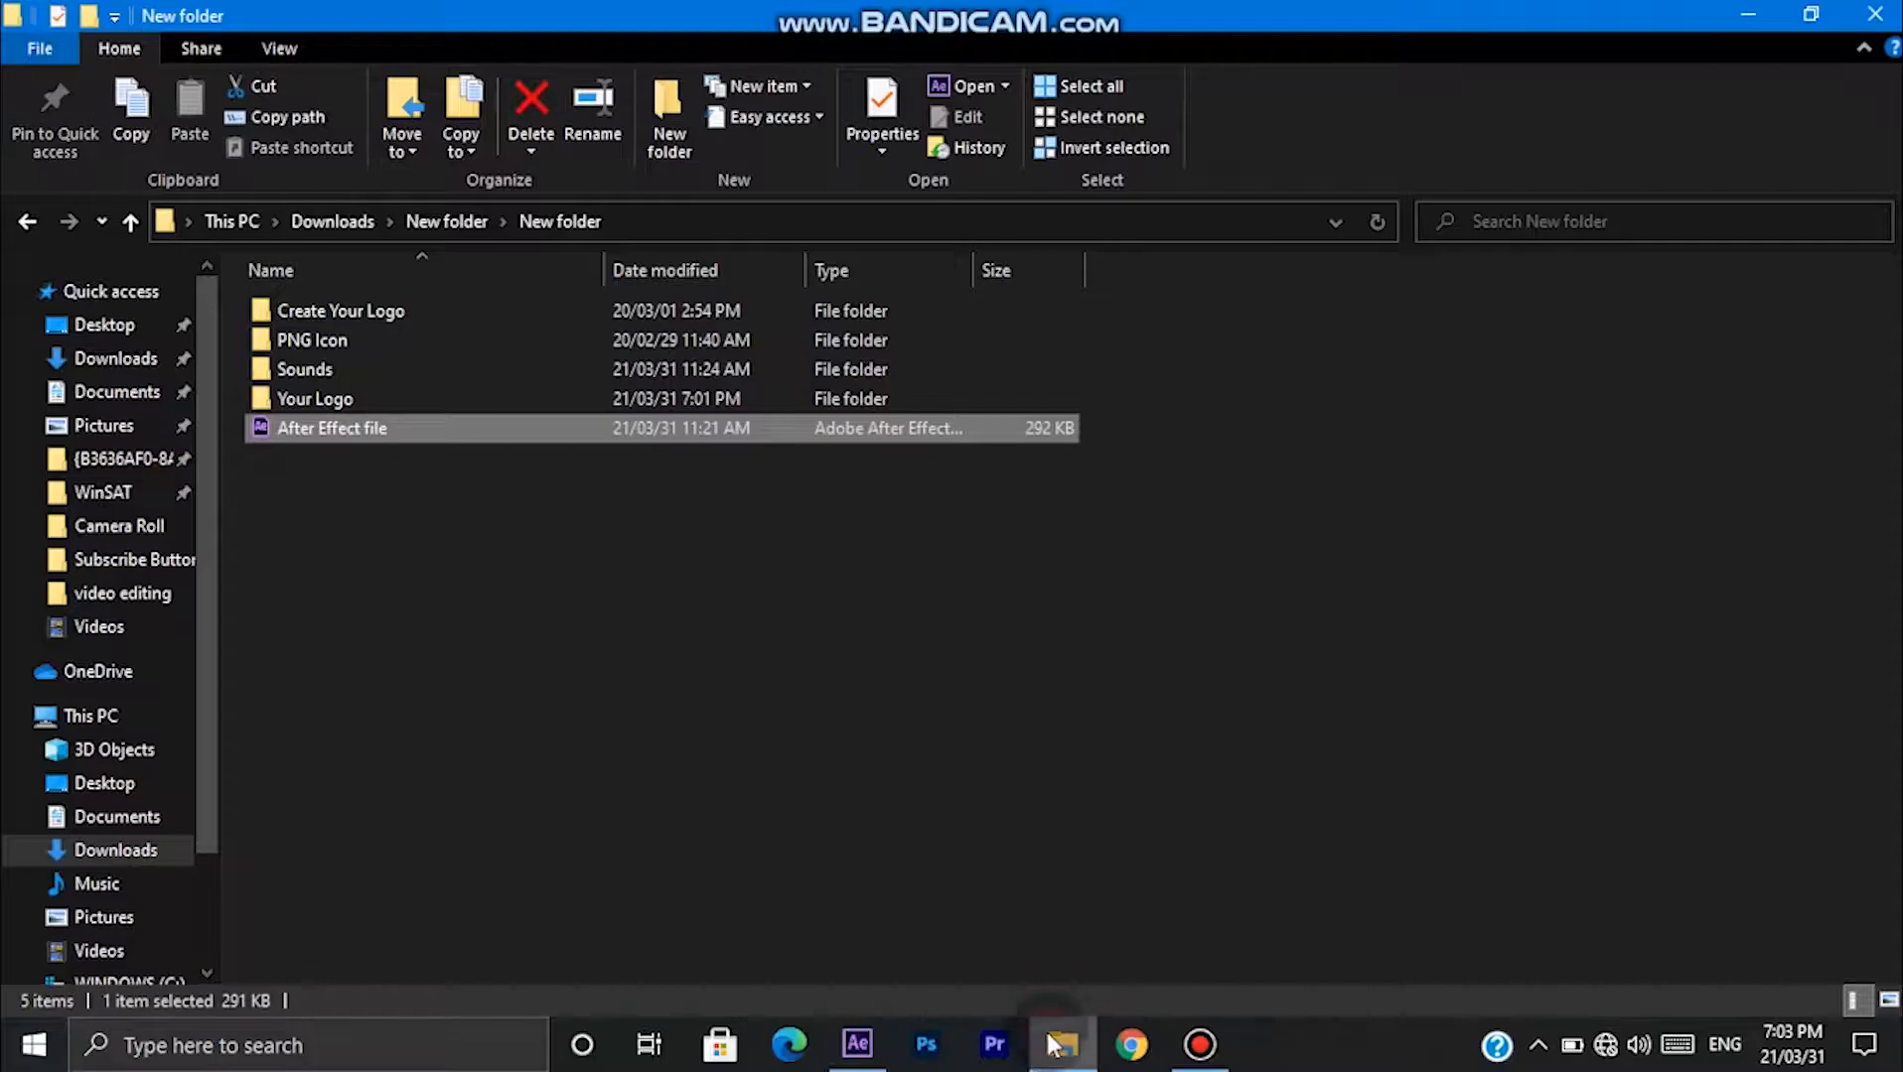
{"action": "left_click", "coordinate": [330, 399]}
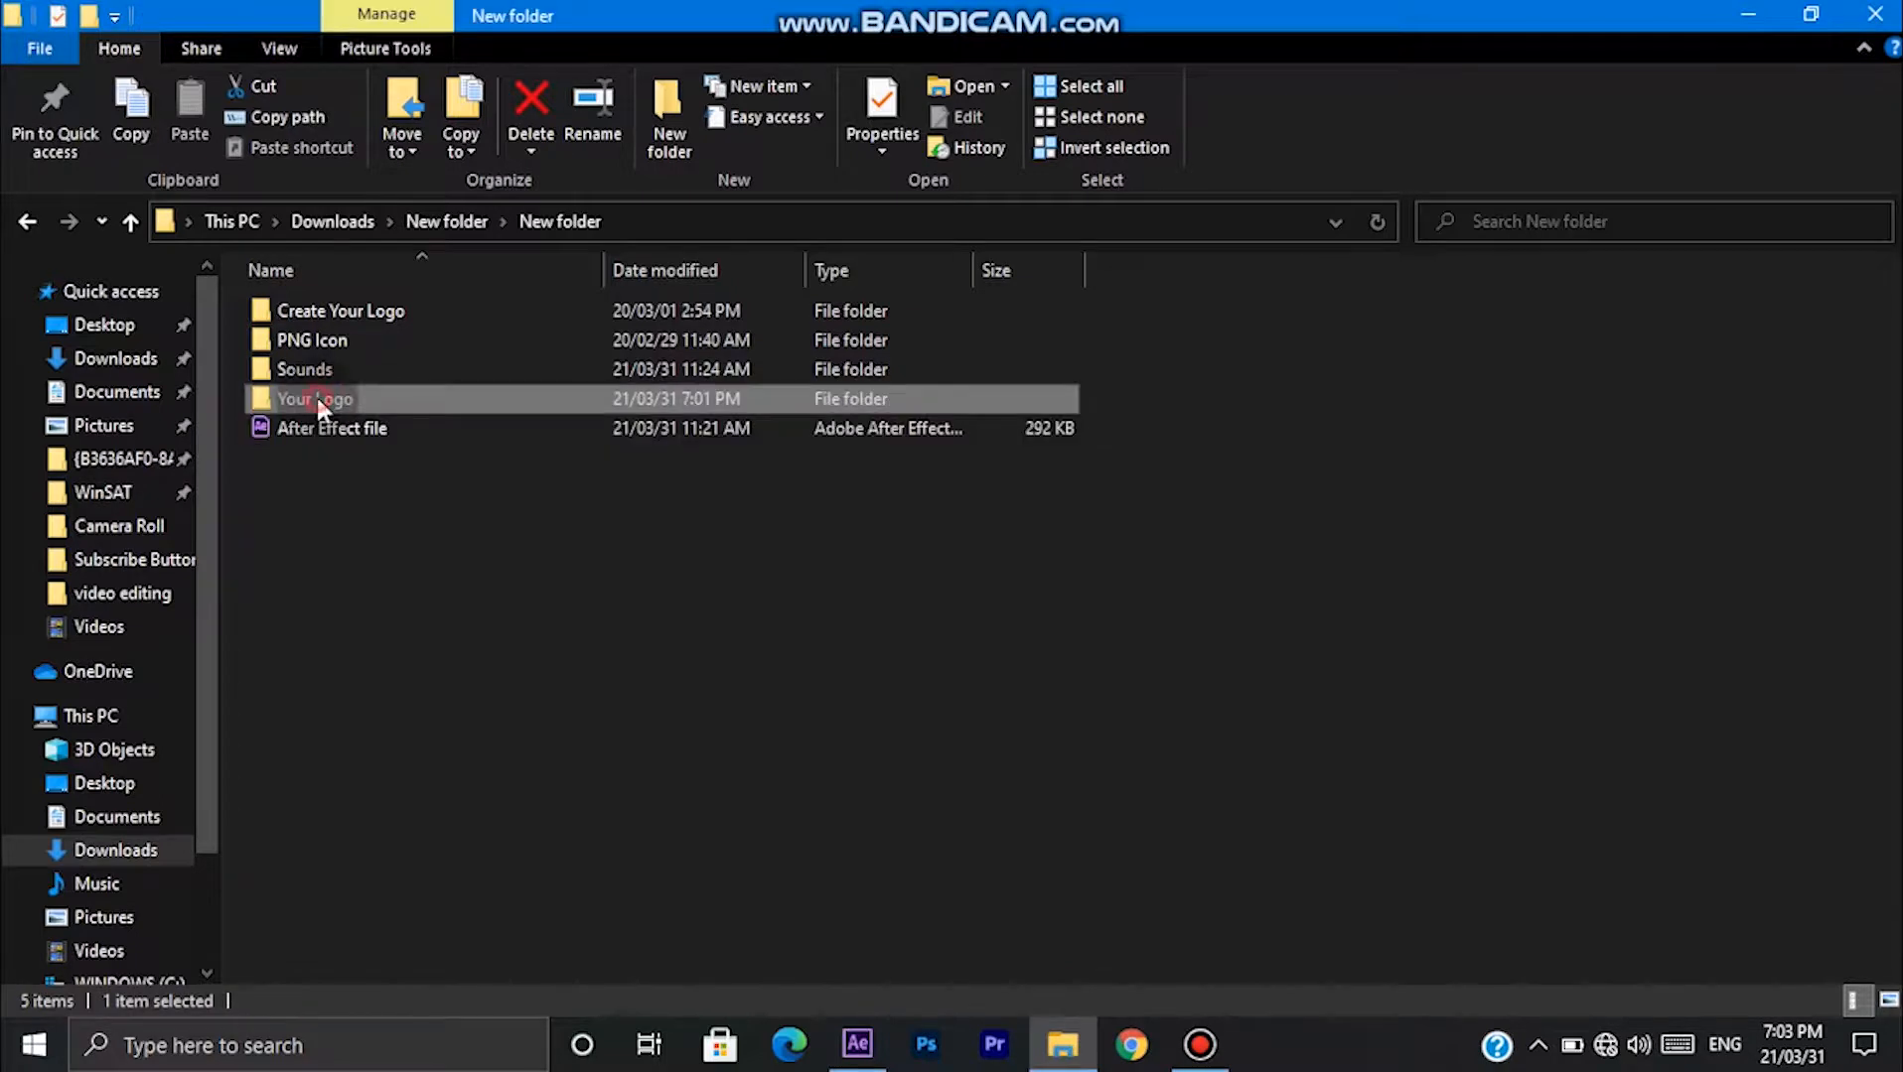
{"action": "double_click", "coordinate": [320, 402]}
{"action": "double_click", "coordinate": [605, 363]}
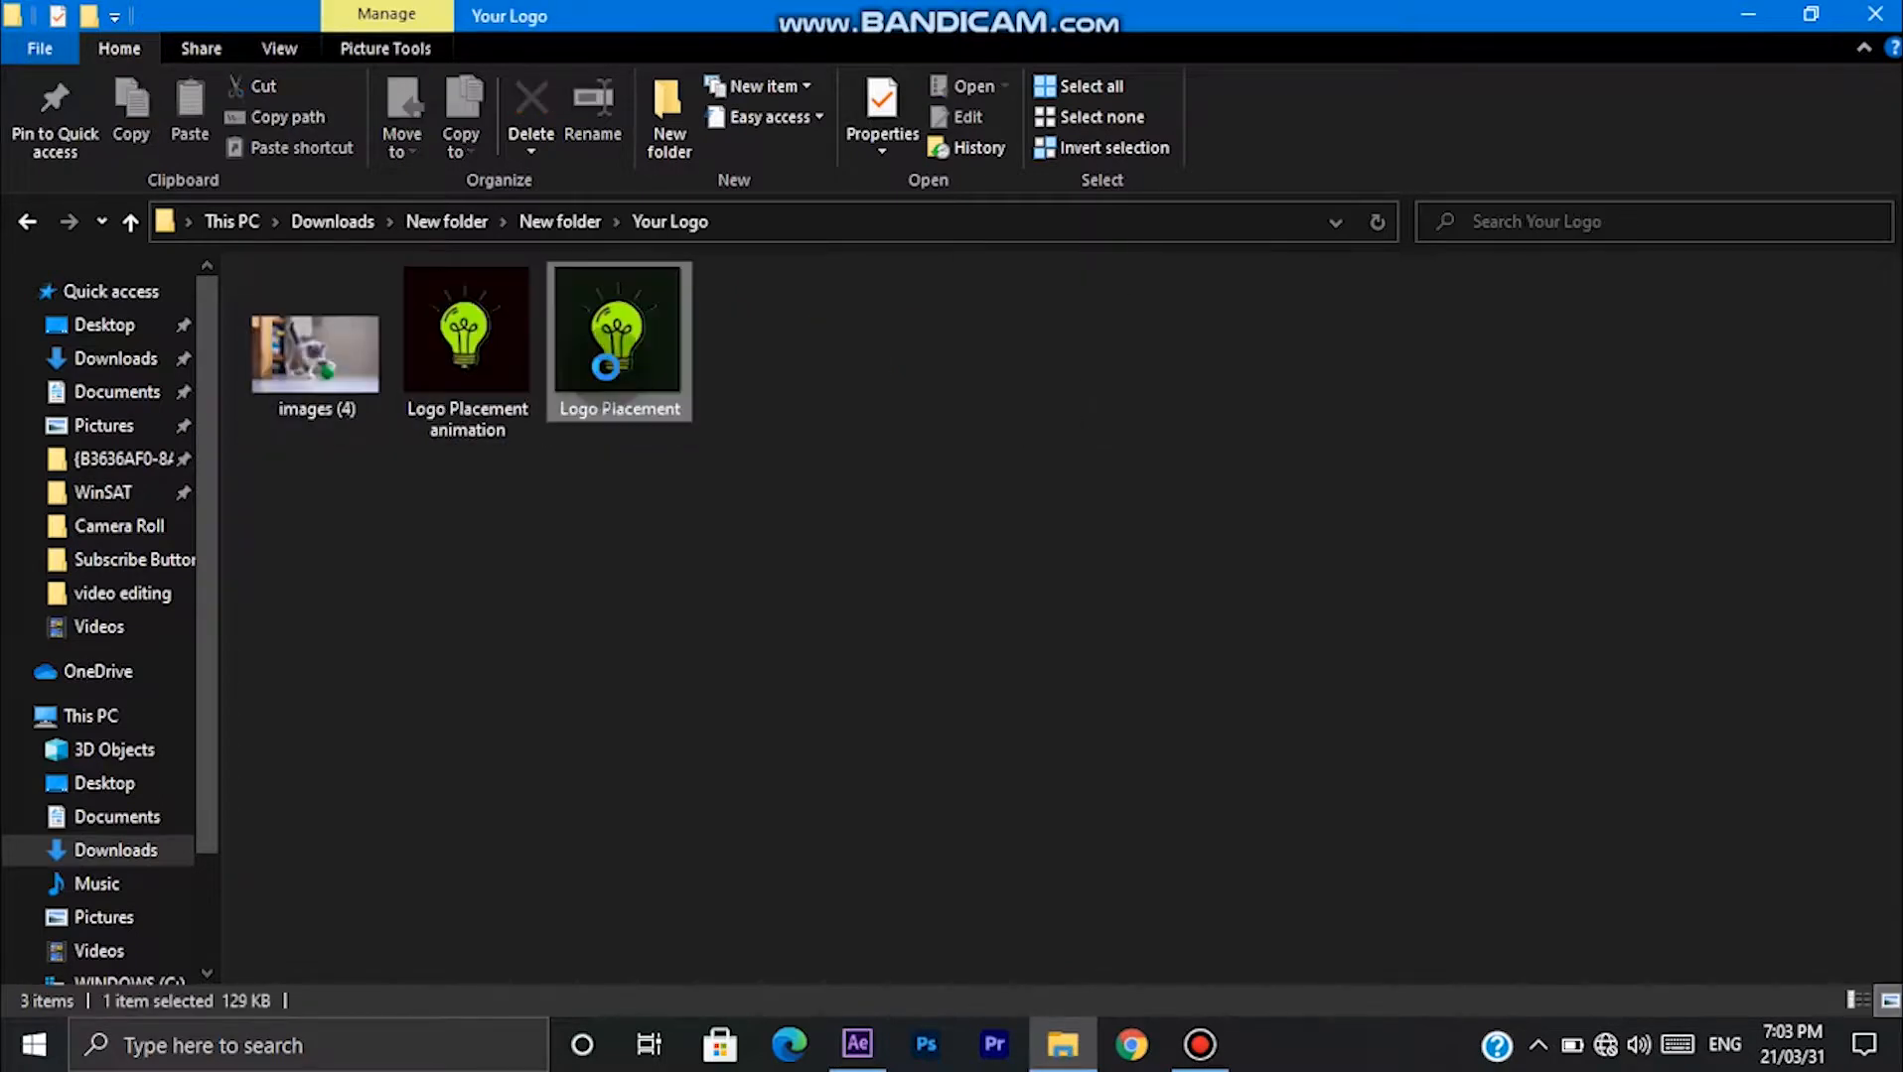
{"action": "left_click_drag", "start_coordinate": [604, 362], "coordinate": [1002, 460]}
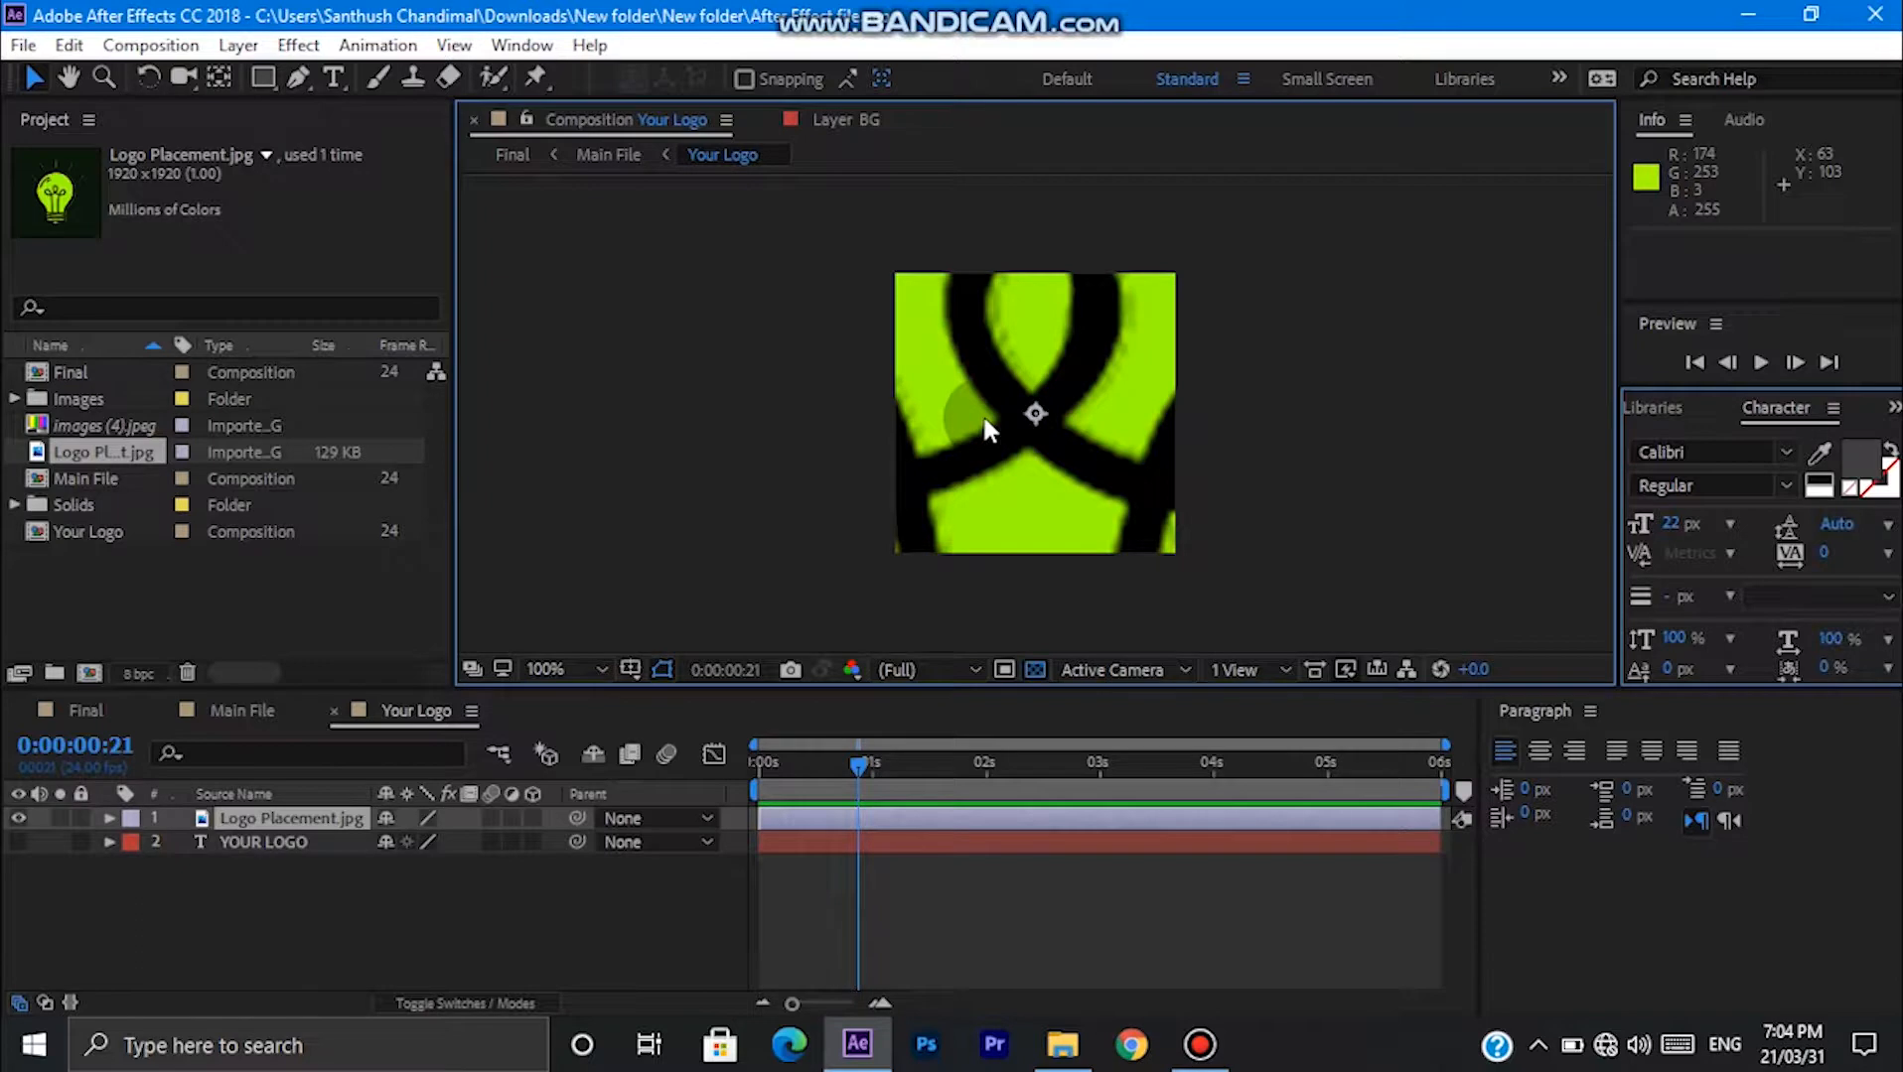
Scale the Logo Placement.jpg layer down proportionally to about 23% and move it to about 128, 115.
{"action": "left_click_drag", "start_coordinate": [982, 413], "coordinate": [972, 340]}
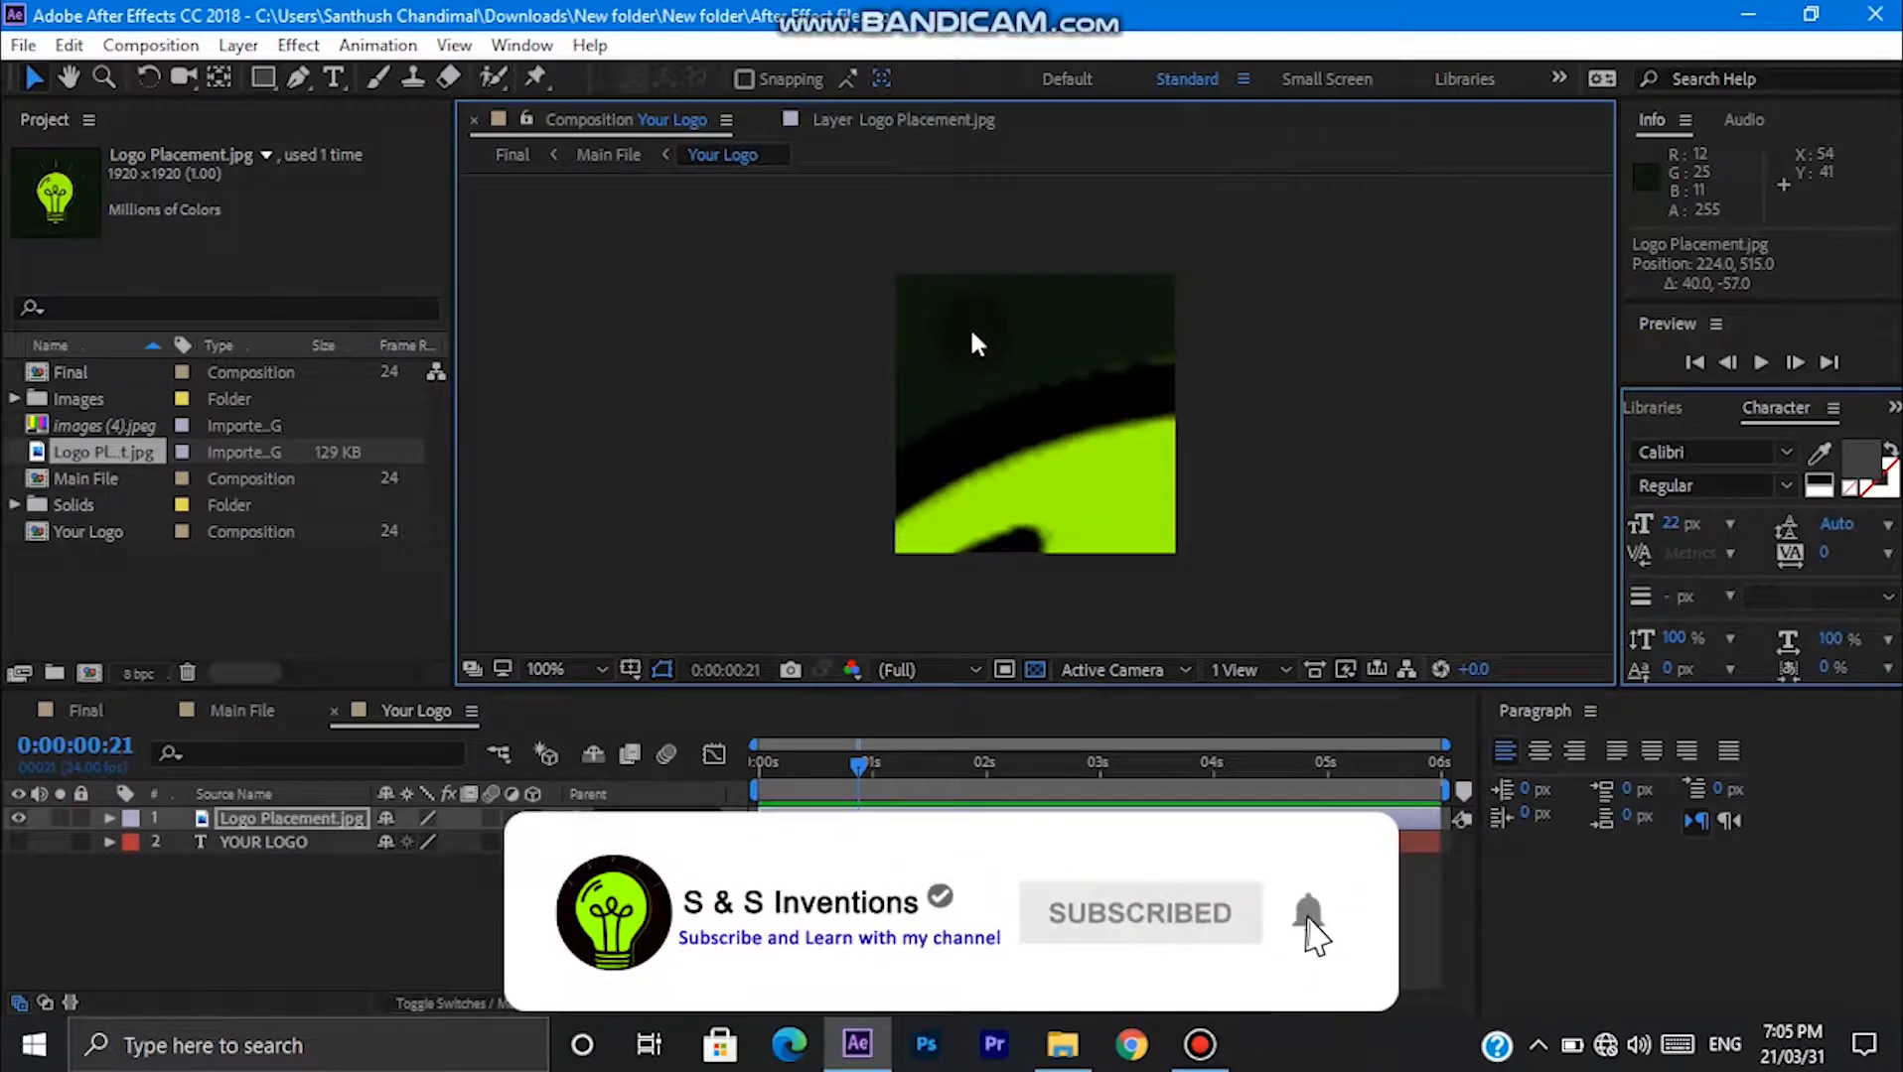
{"action": "scroll", "coordinate": [972, 332], "scroll_direction": "down", "scroll_amount": 3}
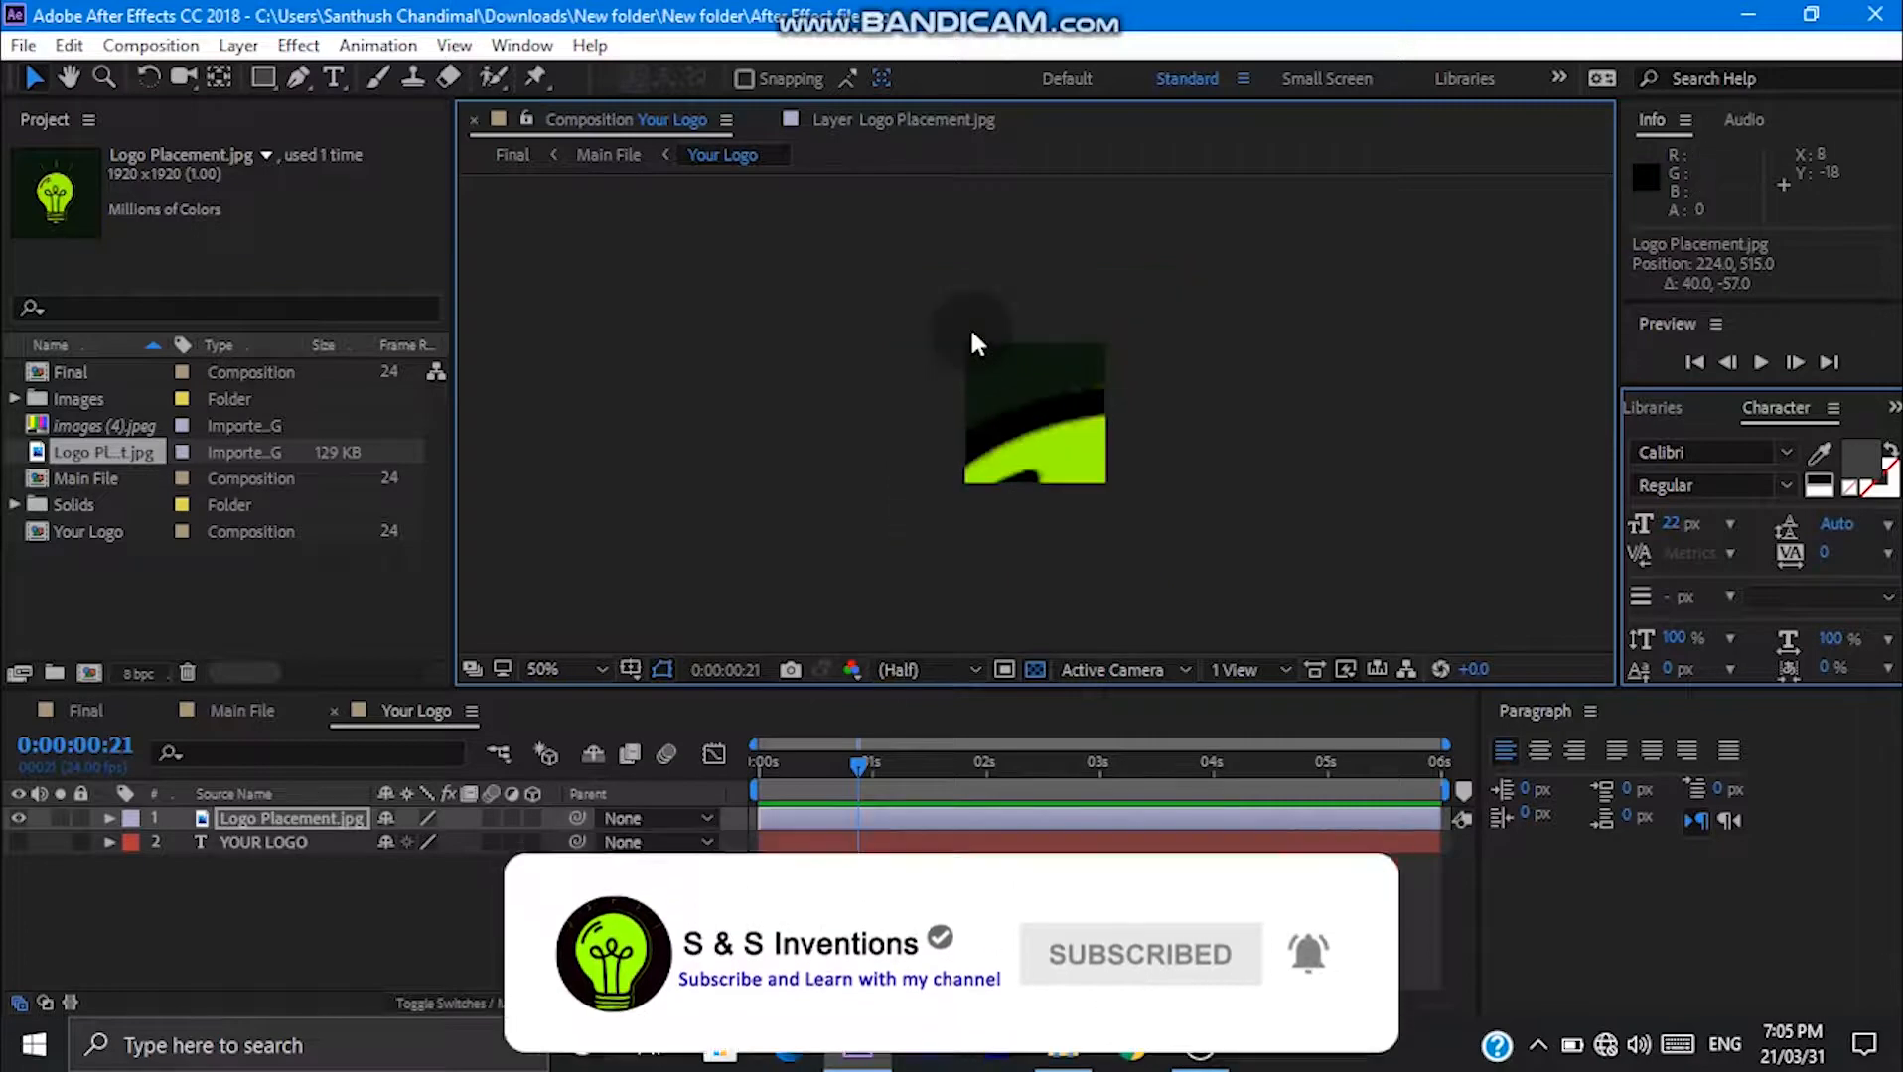
{"action": "scroll", "coordinate": [972, 336], "scroll_direction": "down", "scroll_amount": 1}
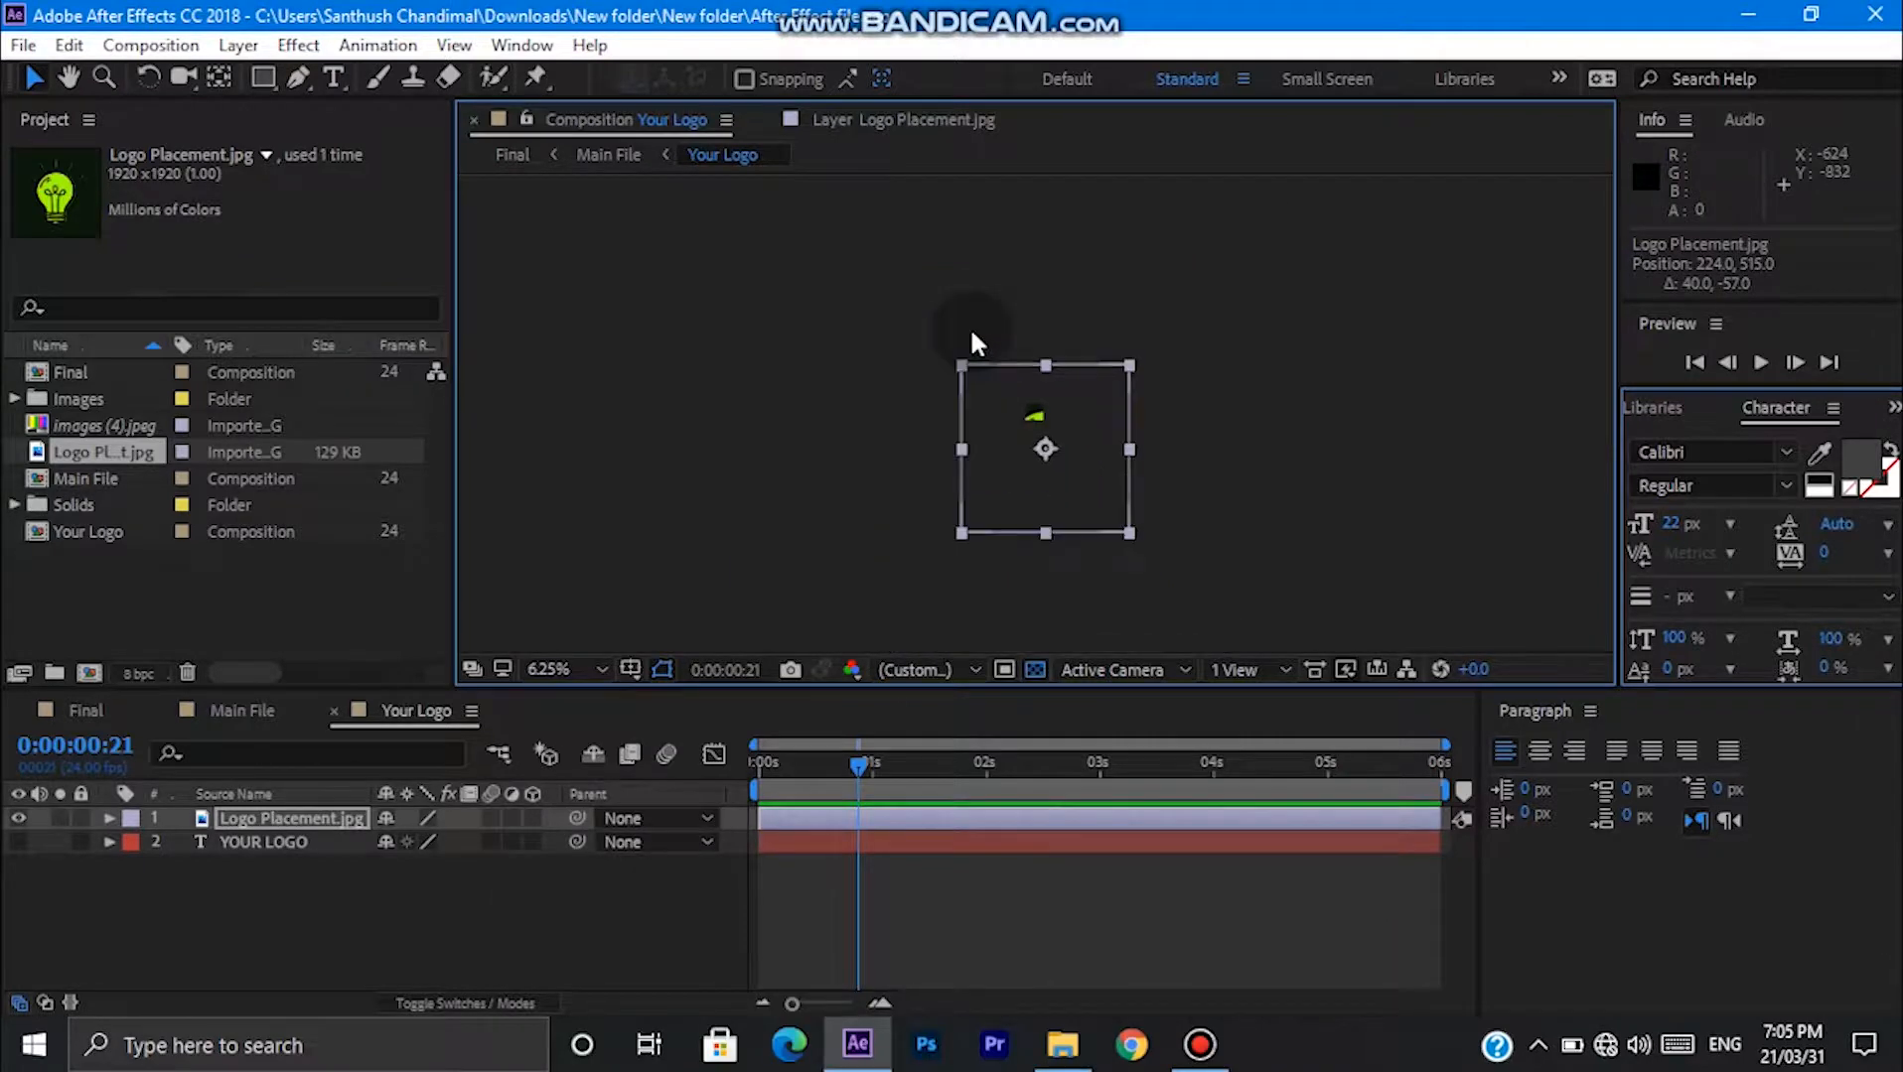
{"action": "left_click_drag", "start_coordinate": [990, 400], "coordinate": [982, 372]}
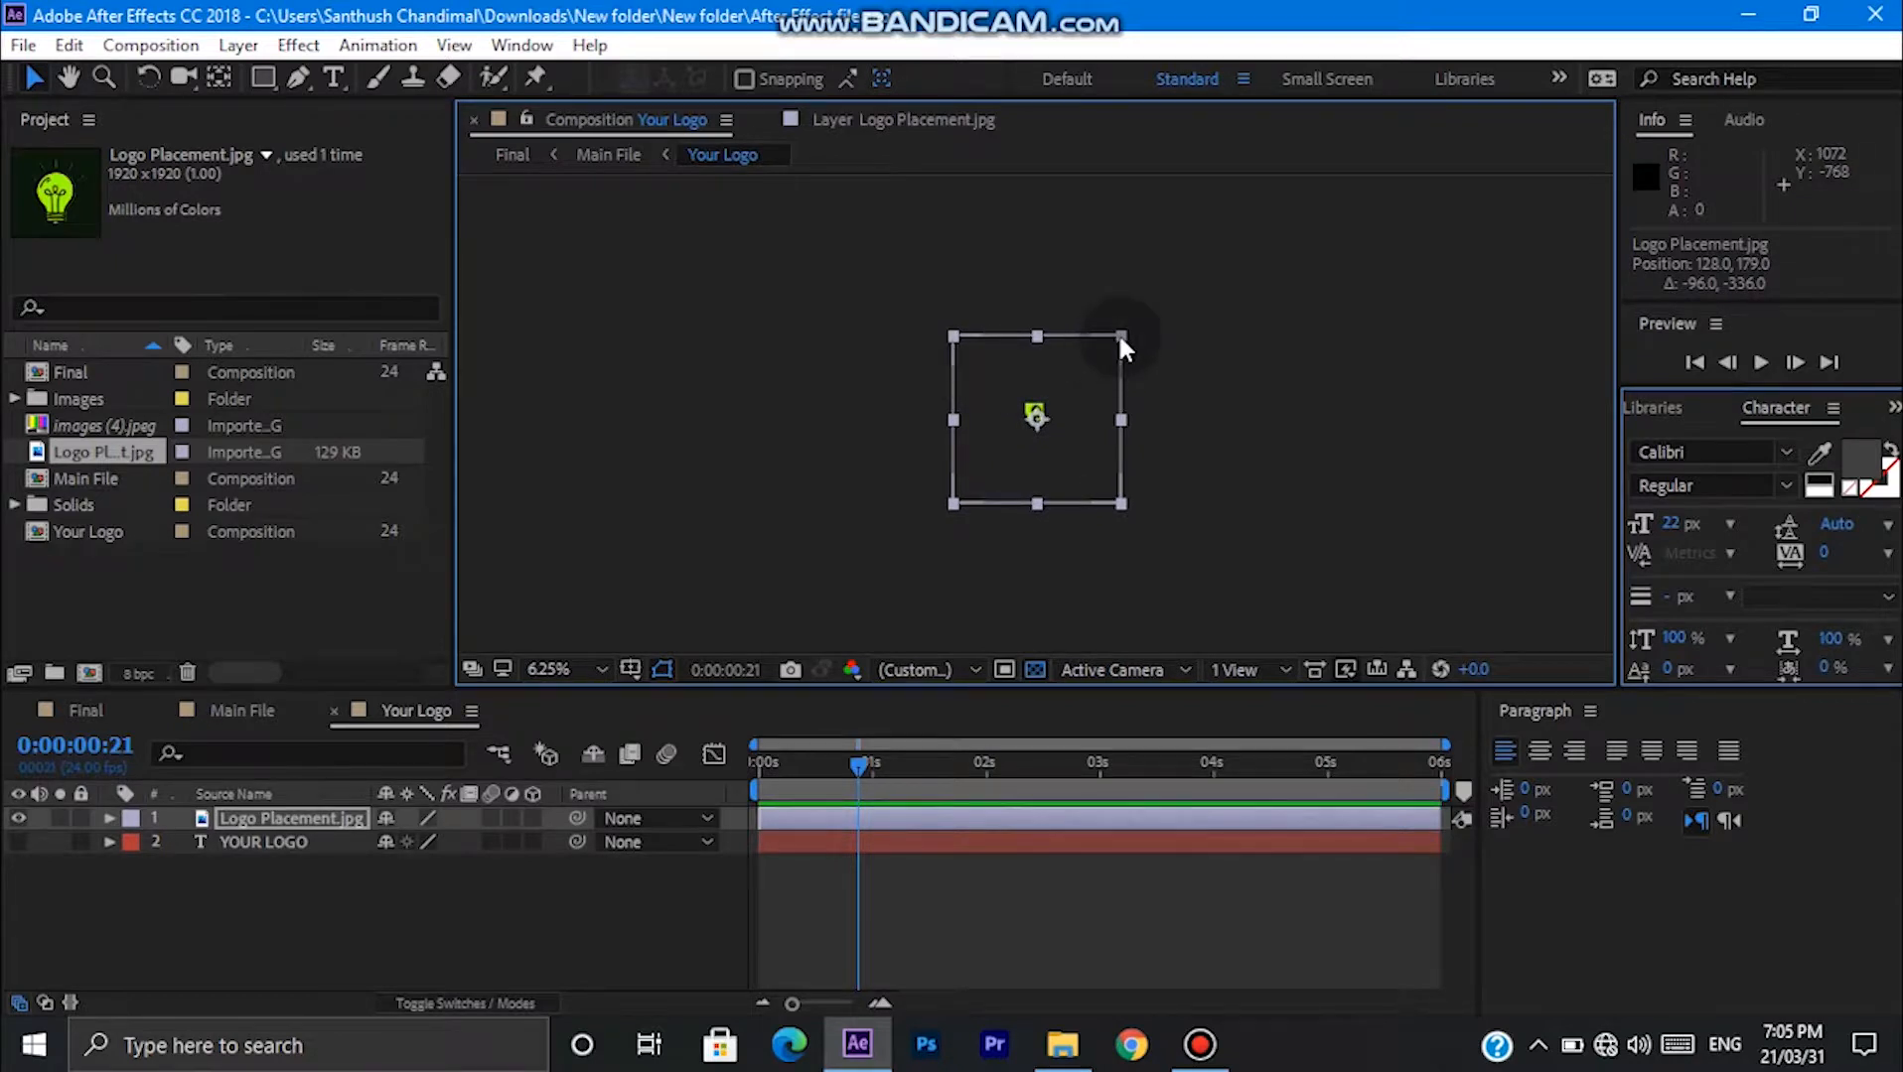
{"action": "left_click_drag", "start_coordinate": [1122, 334], "coordinate": [1054, 348]}
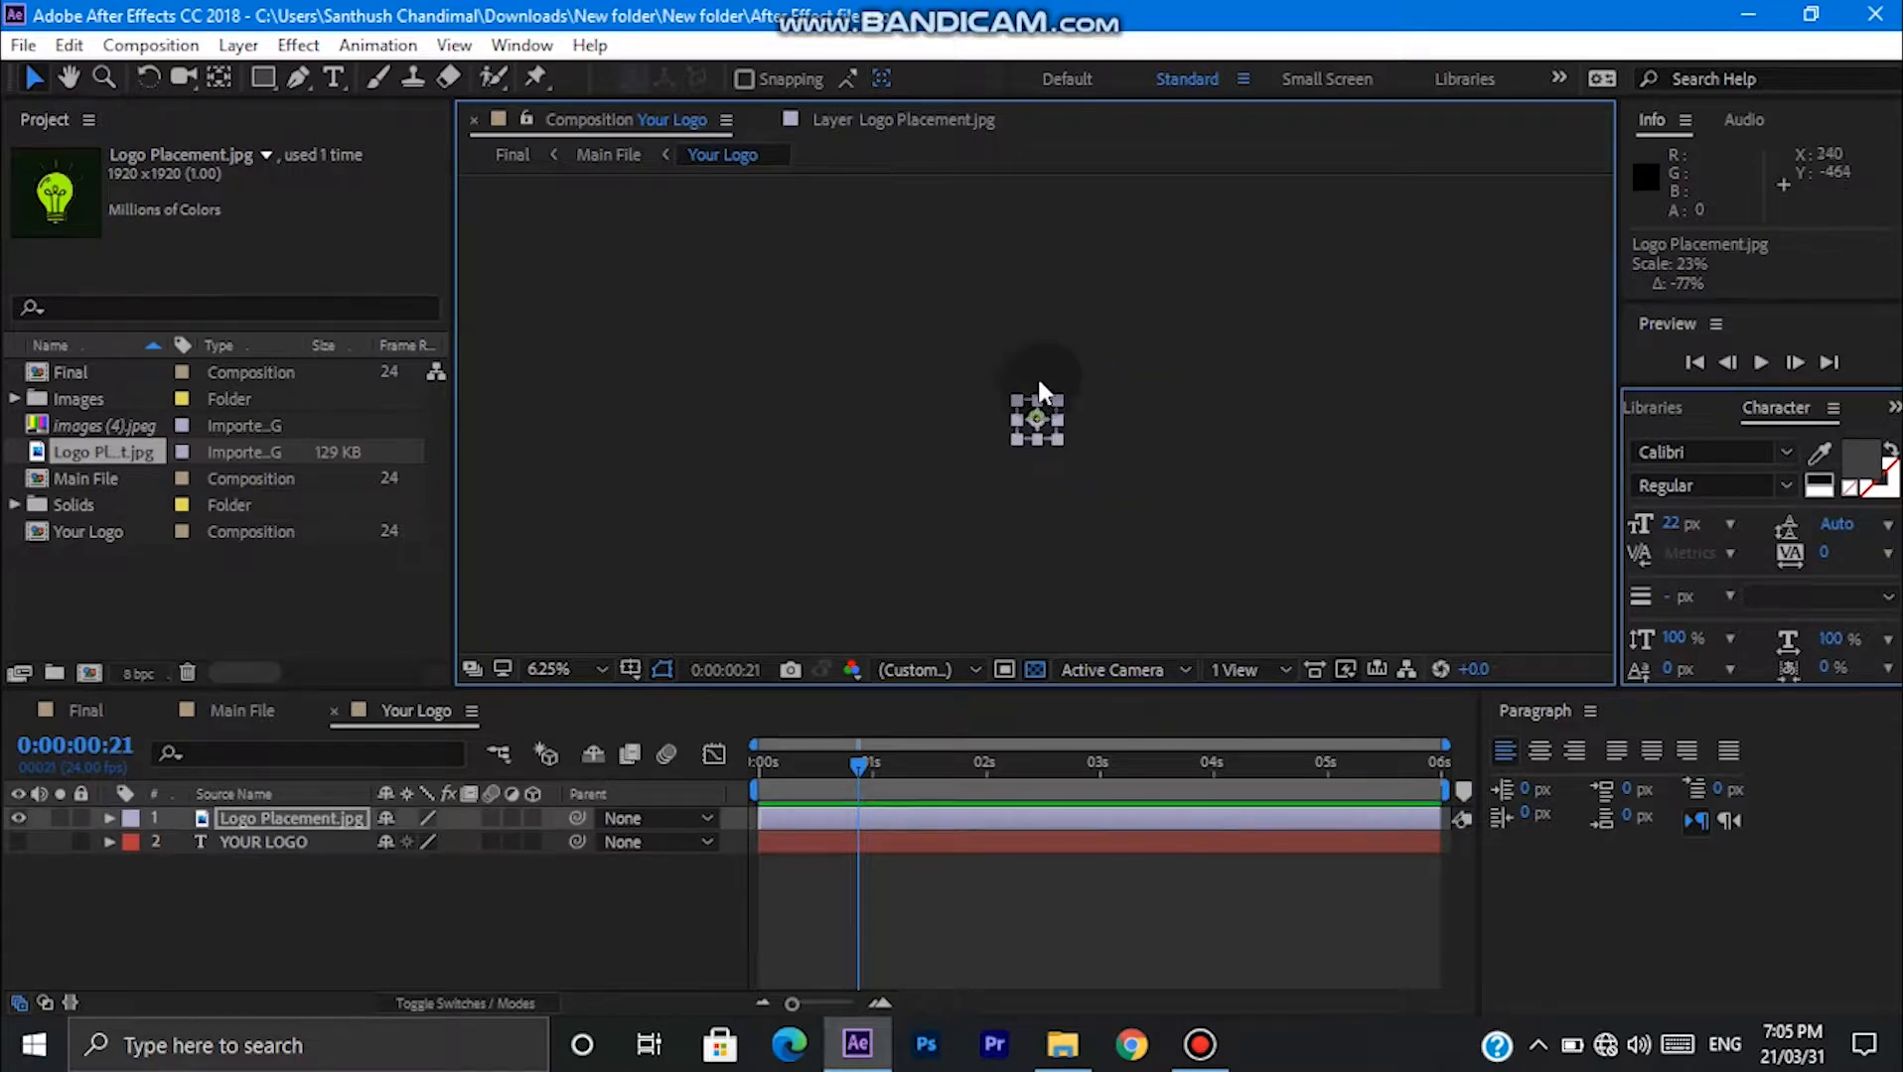
{"action": "left_click_drag", "start_coordinate": [1032, 407], "coordinate": [1030, 402]}
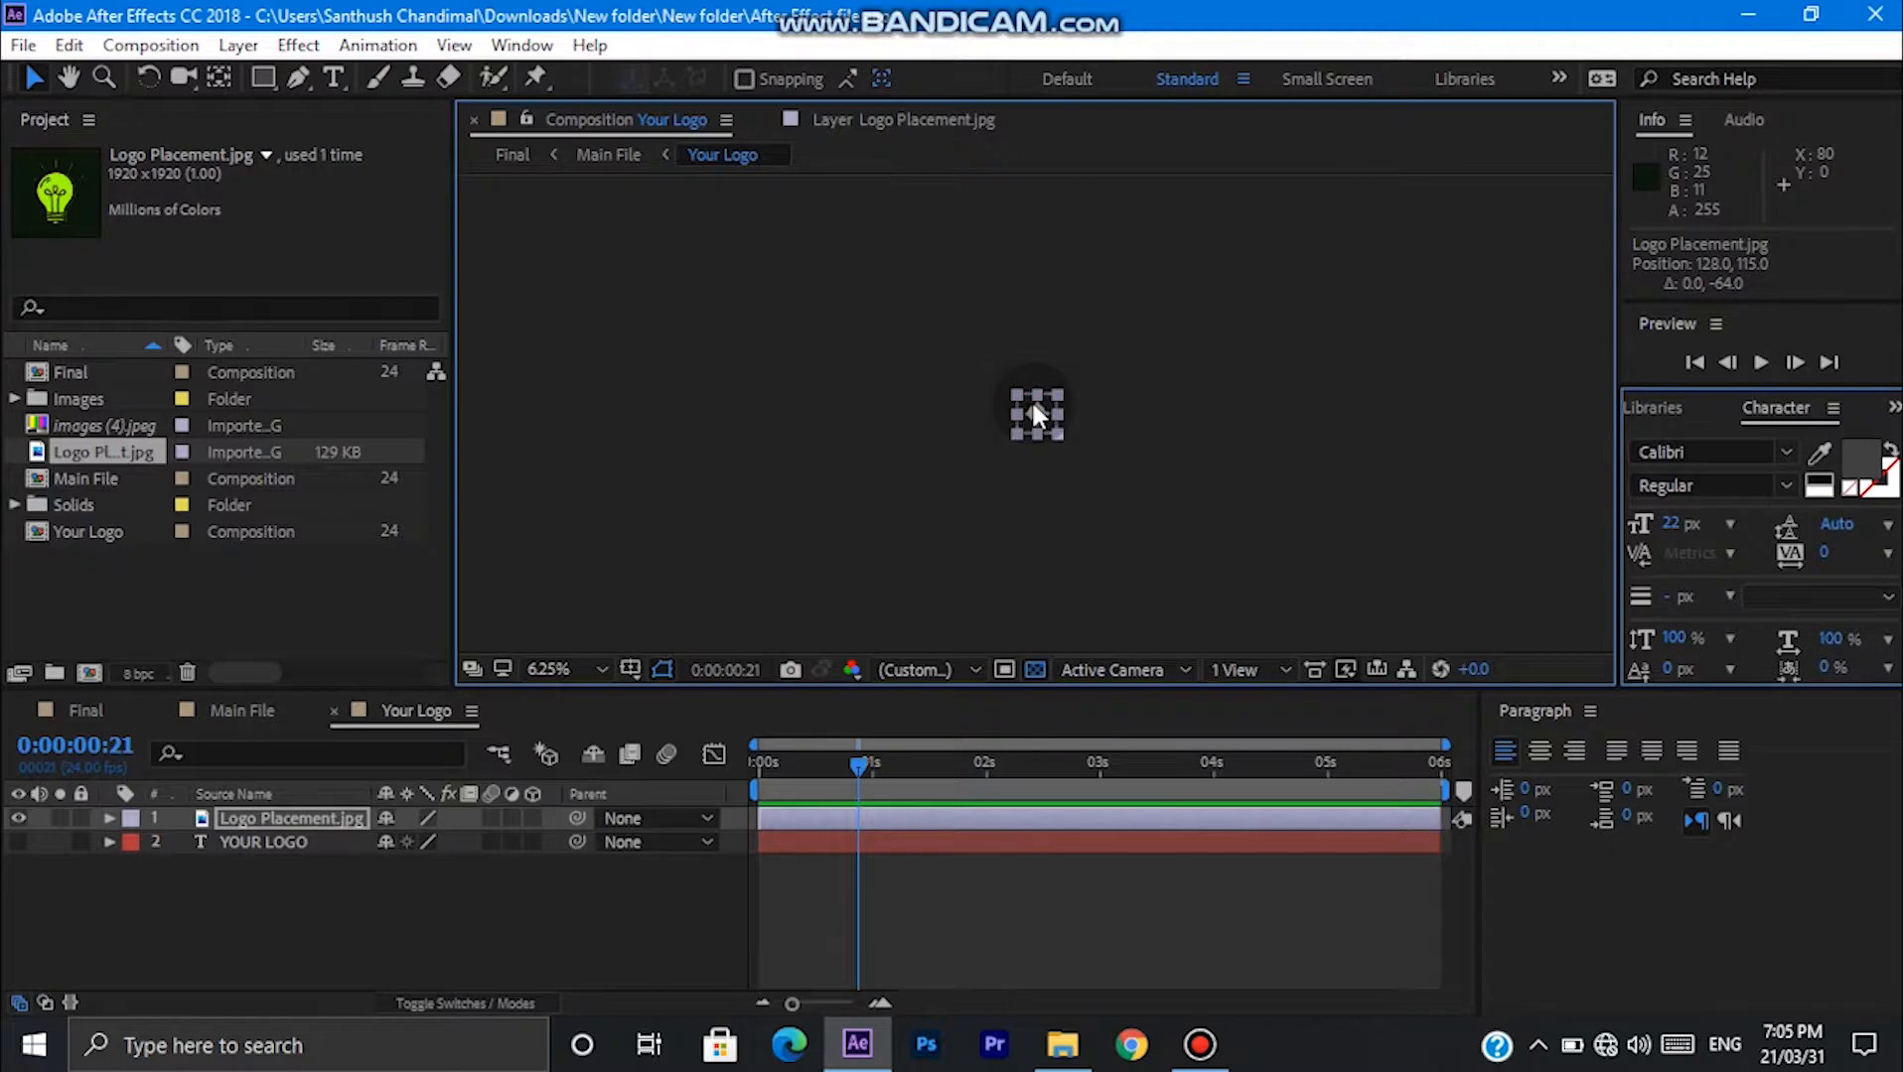
Shrink the Logo Placement.jpg layer further so the whole light bulb fits the composition frame, and move it to about 102, 97.
{"action": "scroll", "coordinate": [1032, 414], "scroll_direction": "up", "scroll_amount": 2}
{"action": "scroll", "coordinate": [1033, 404], "scroll_direction": "up", "scroll_amount": 1}
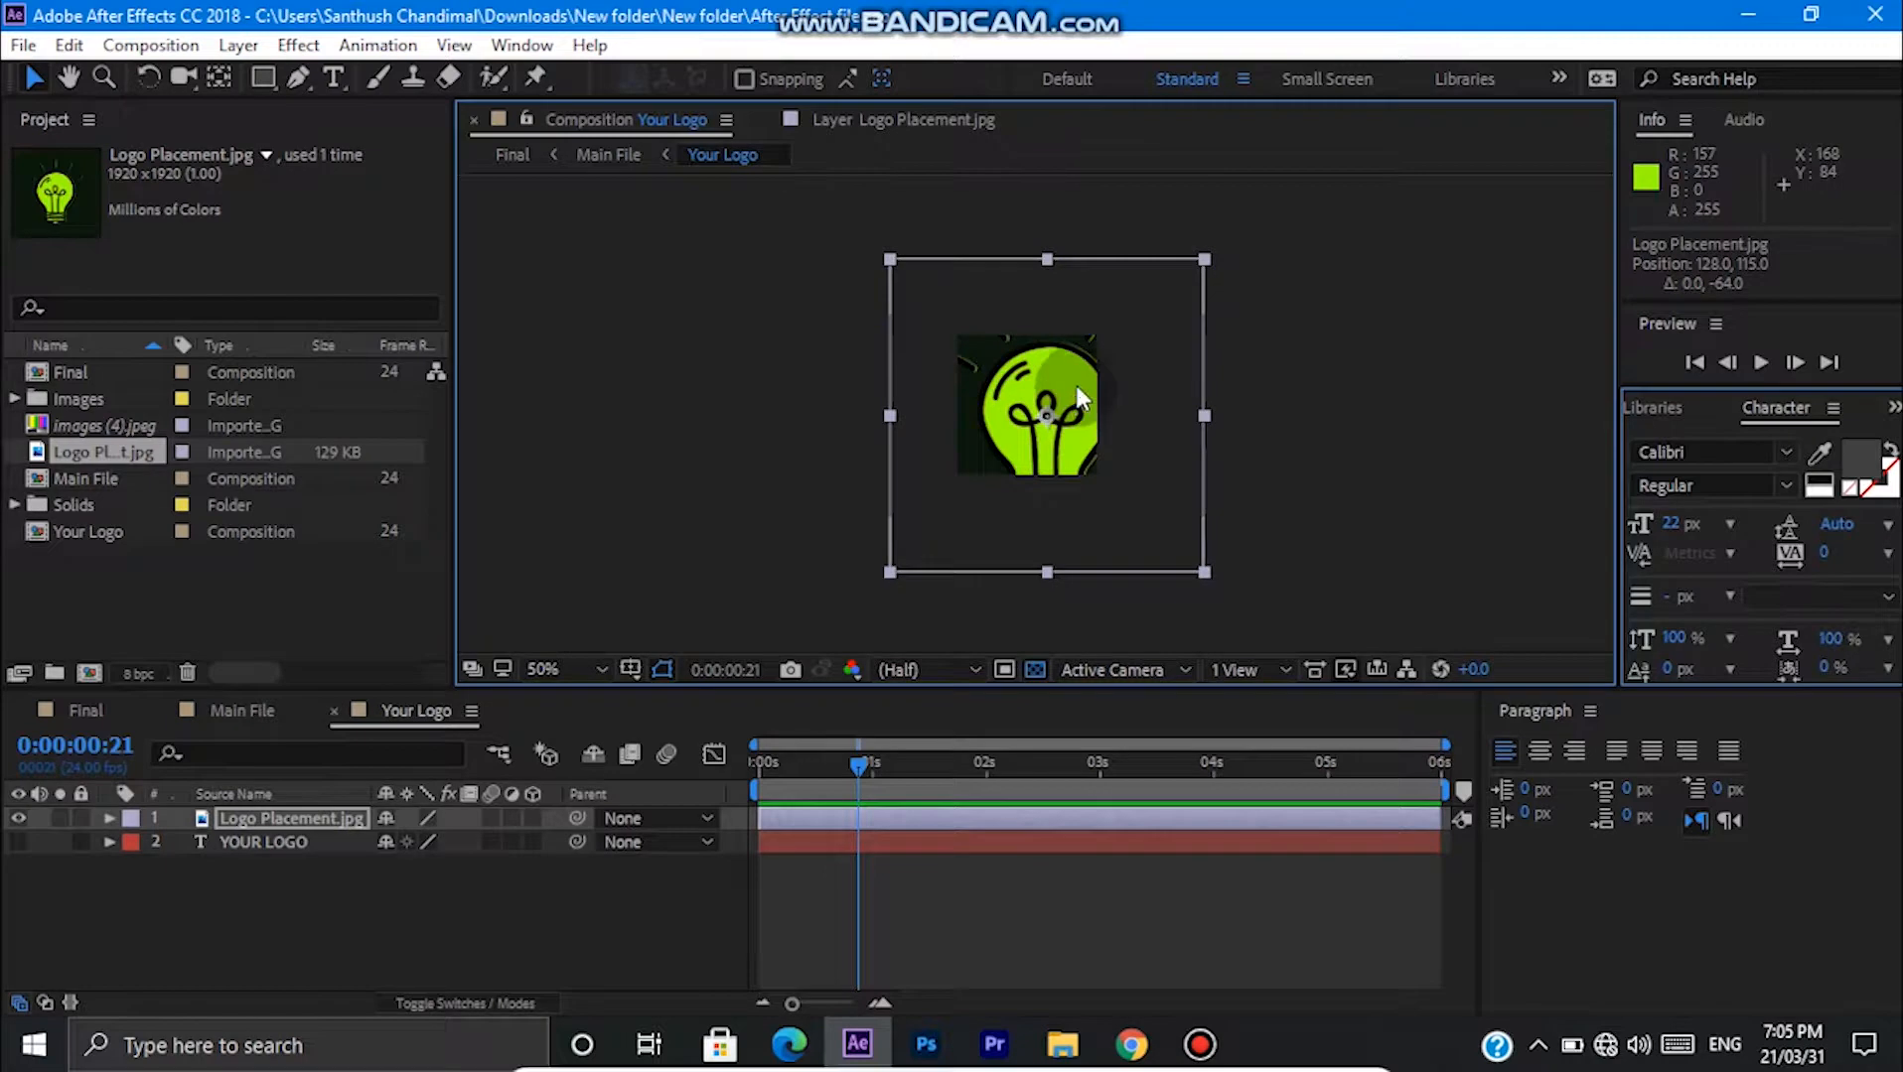
{"action": "left_click", "coordinate": [1202, 260]}
{"action": "left_click", "coordinate": [1197, 286]}
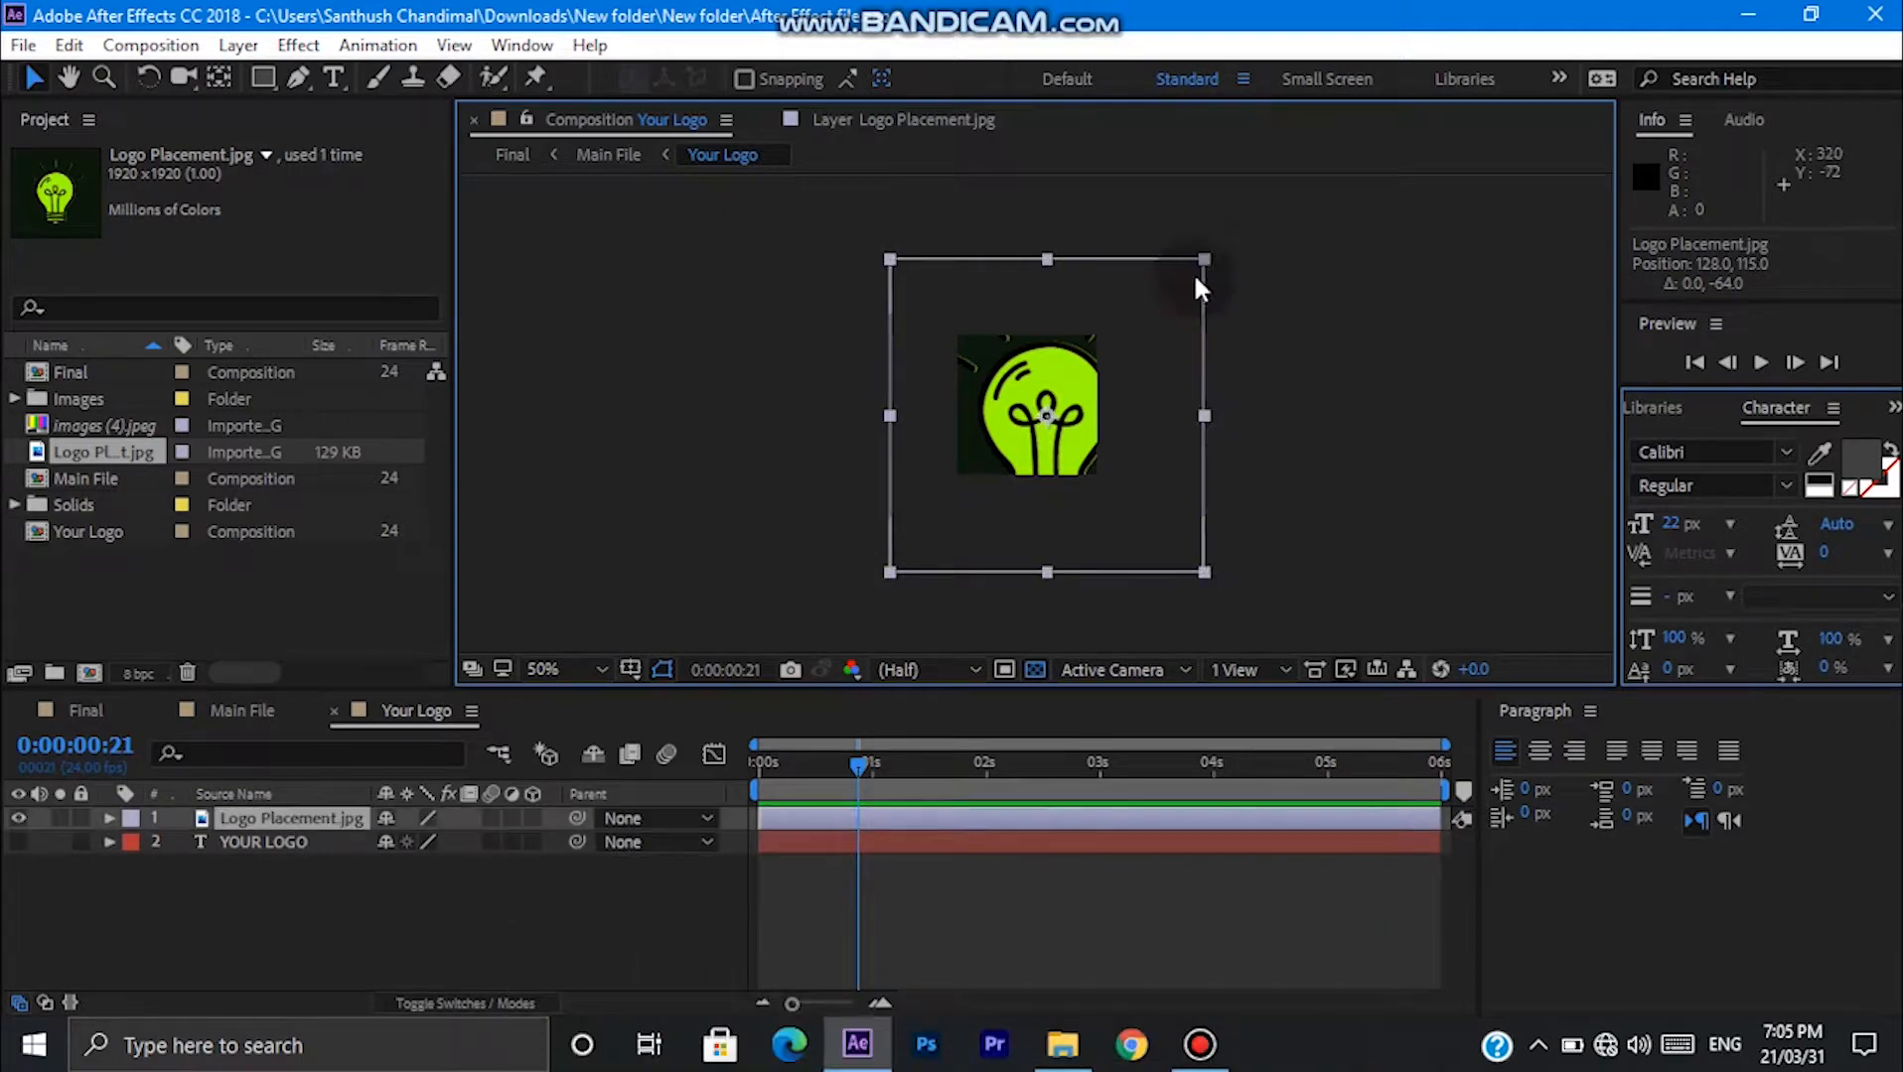
{"action": "left_click", "coordinate": [1201, 260]}
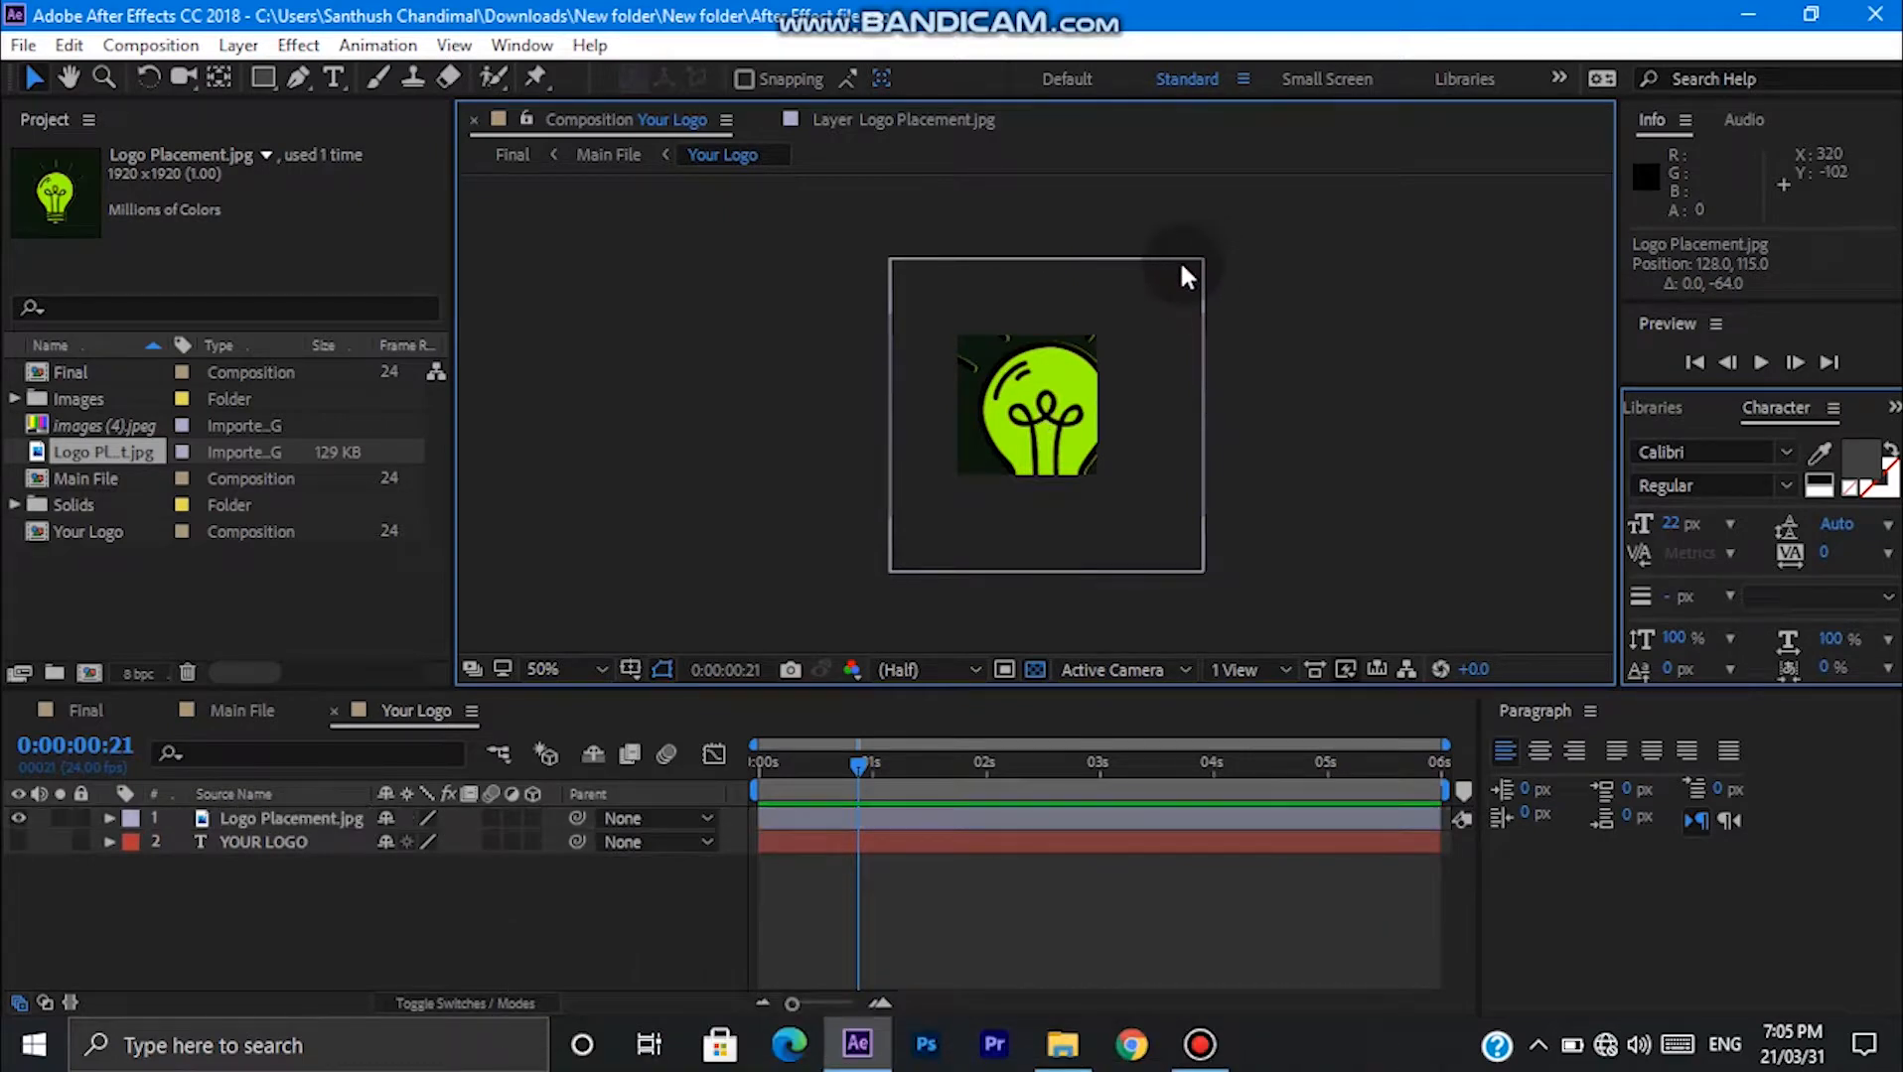
{"action": "left_click", "coordinate": [1187, 272]}
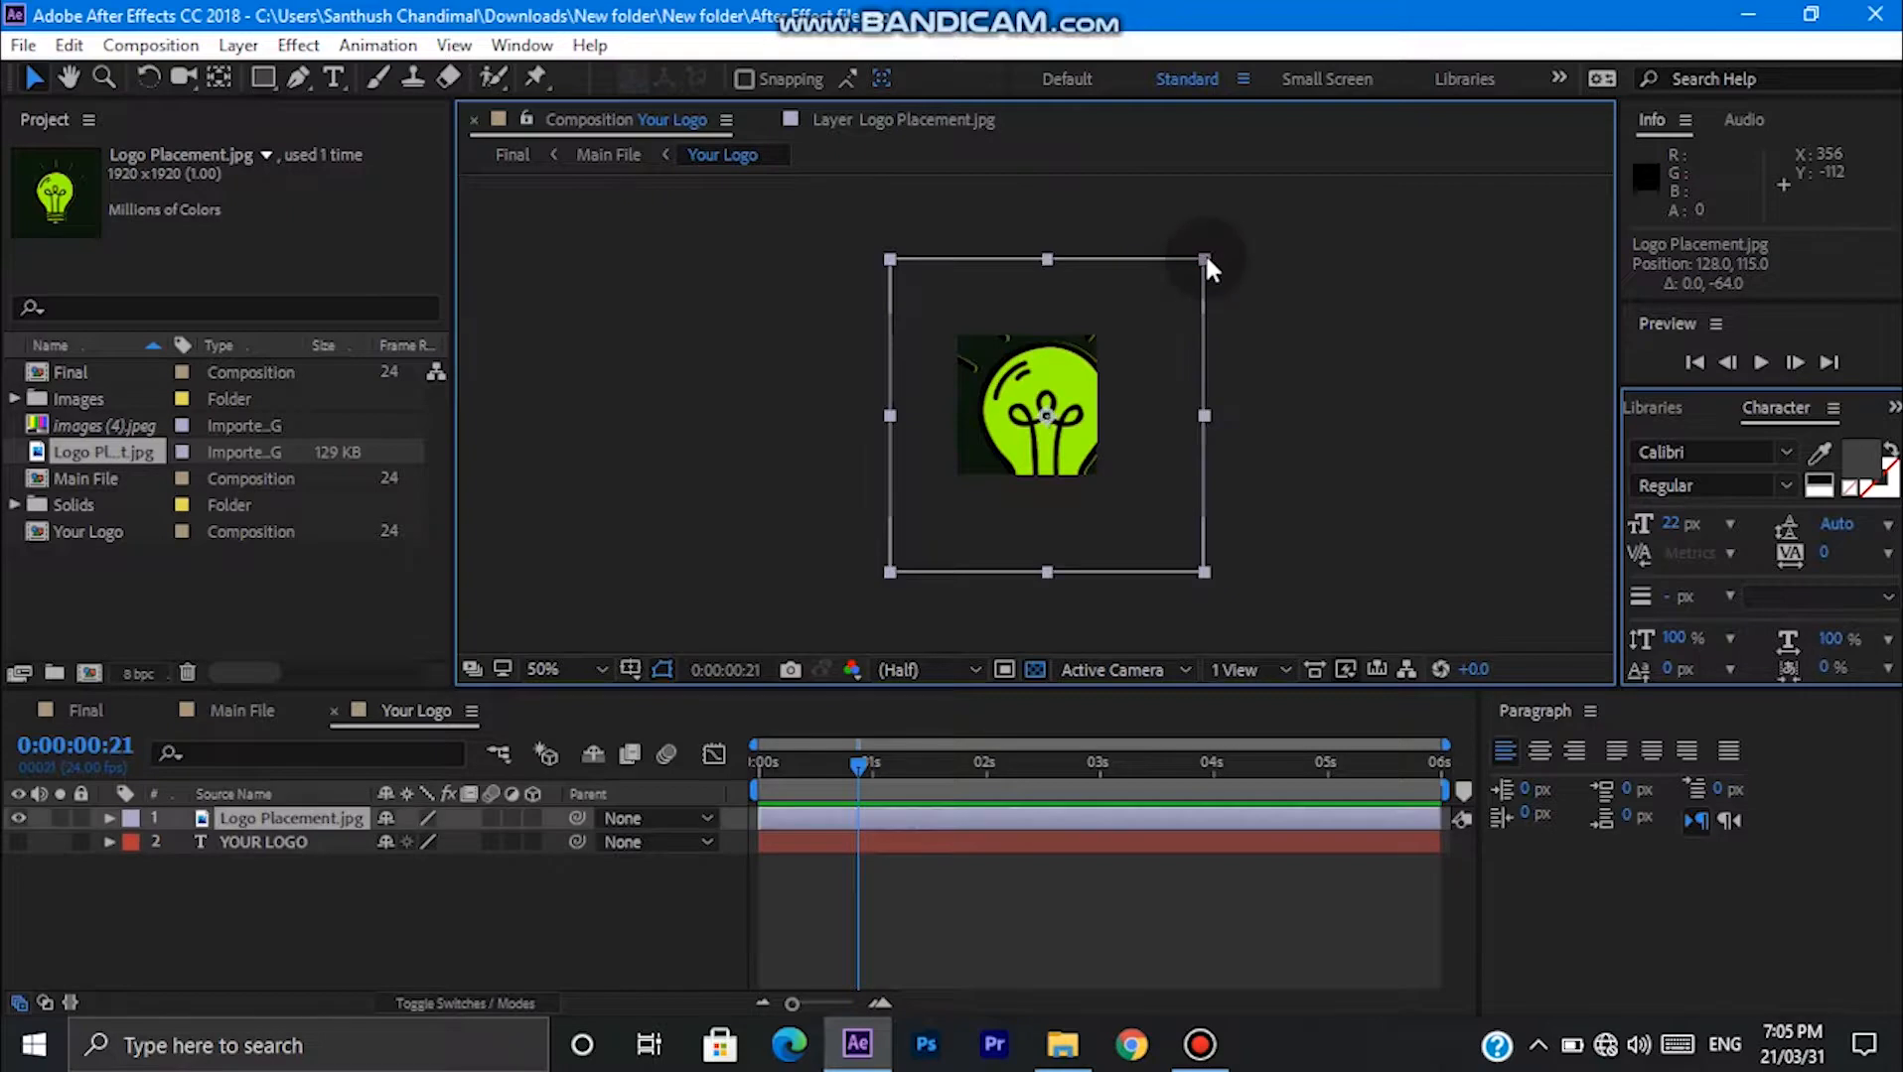
{"action": "left_click_drag", "start_coordinate": [1205, 260], "coordinate": [1136, 260]}
{"action": "left_click_drag", "start_coordinate": [1003, 393], "coordinate": [985, 379]}
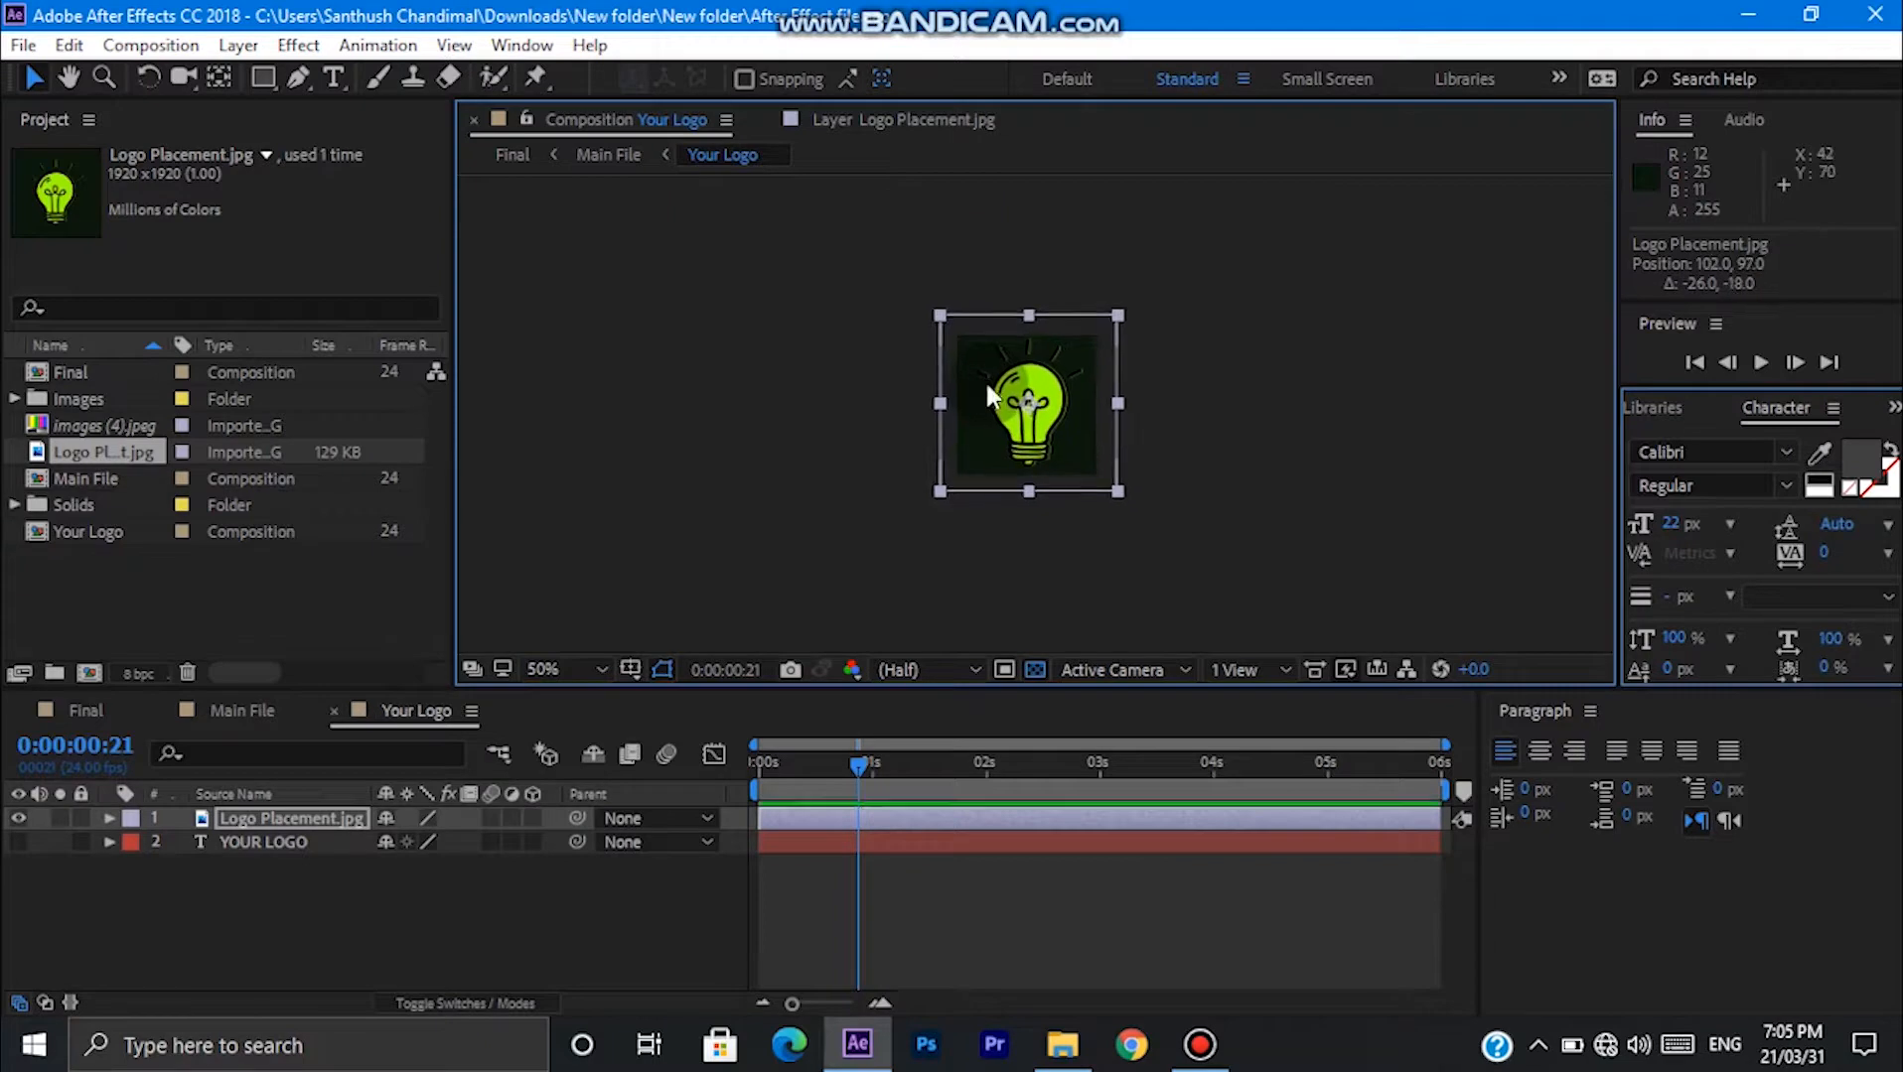
{"action": "left_click", "coordinate": [888, 347]}
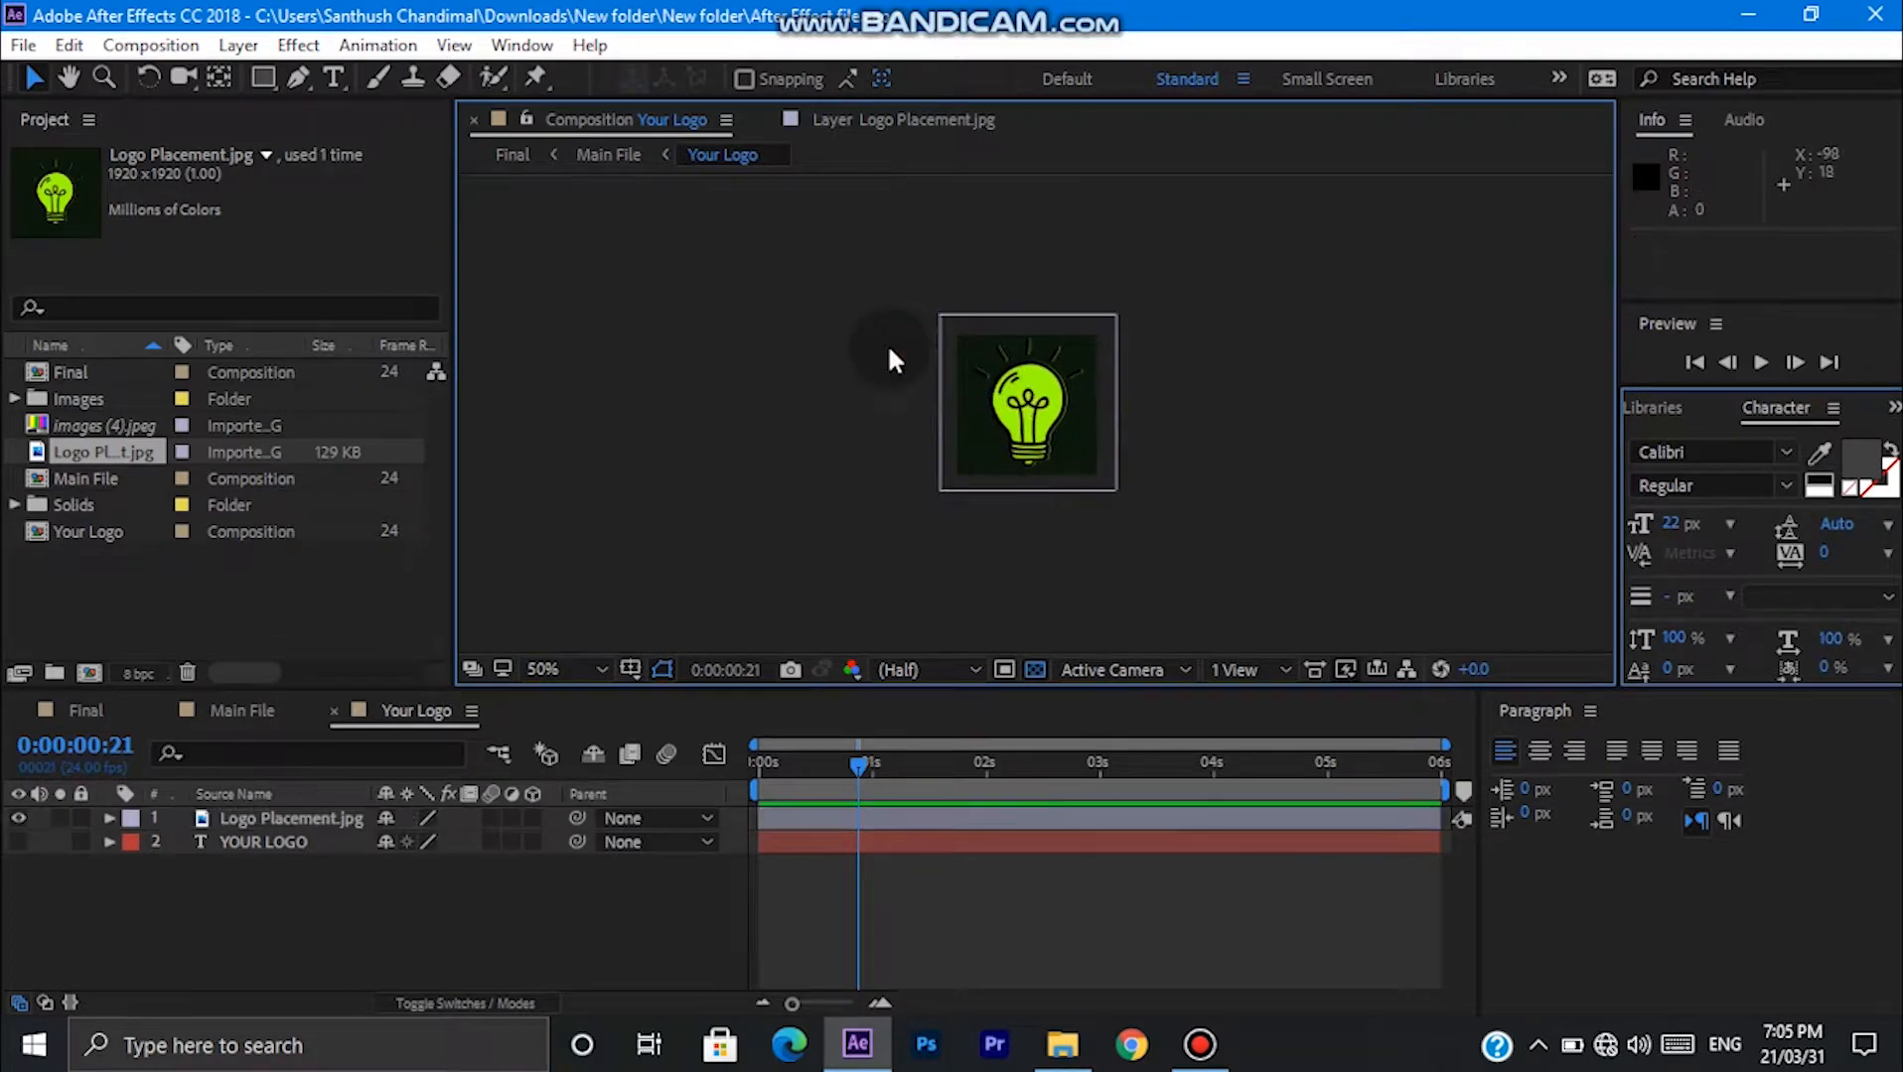
Check the new logo in the Final composition and return to the uppermost layers of the Main File composition.
{"action": "left_click", "coordinate": [507, 156]}
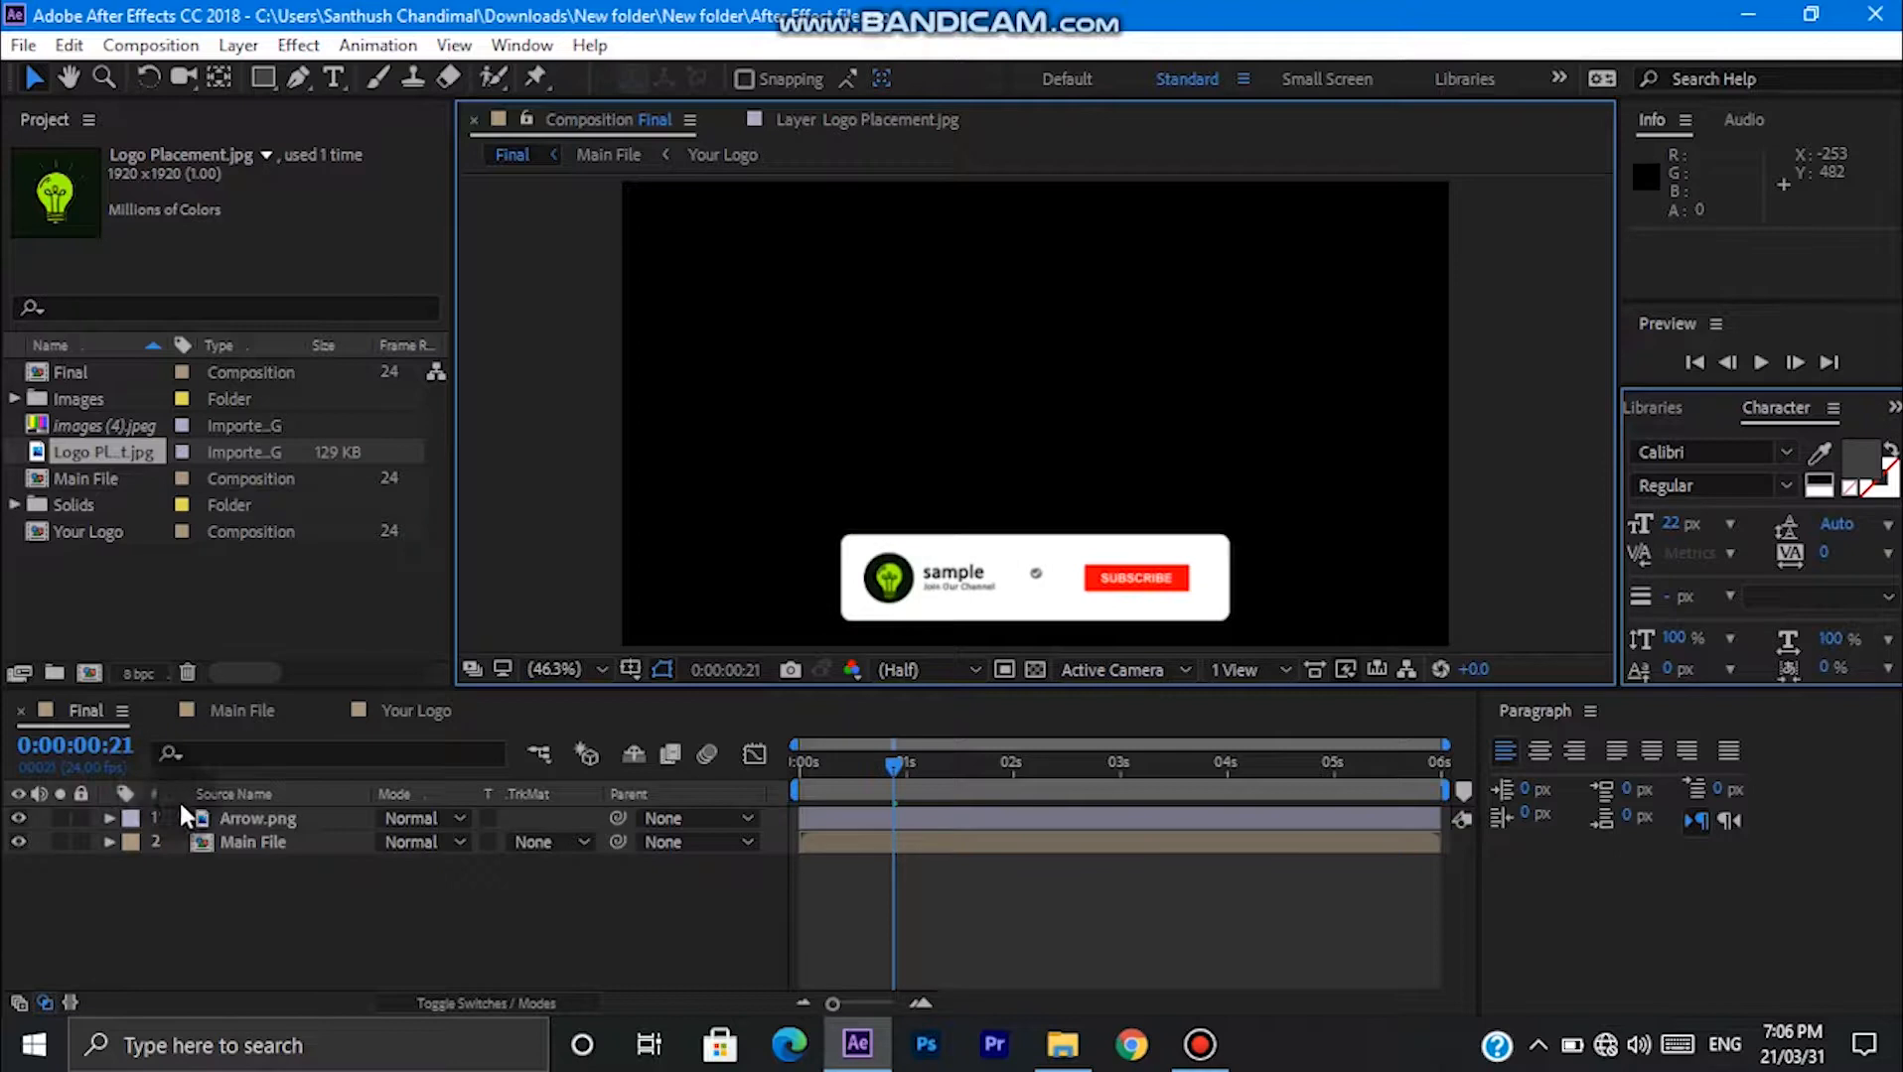
{"action": "left_click", "coordinate": [232, 709]}
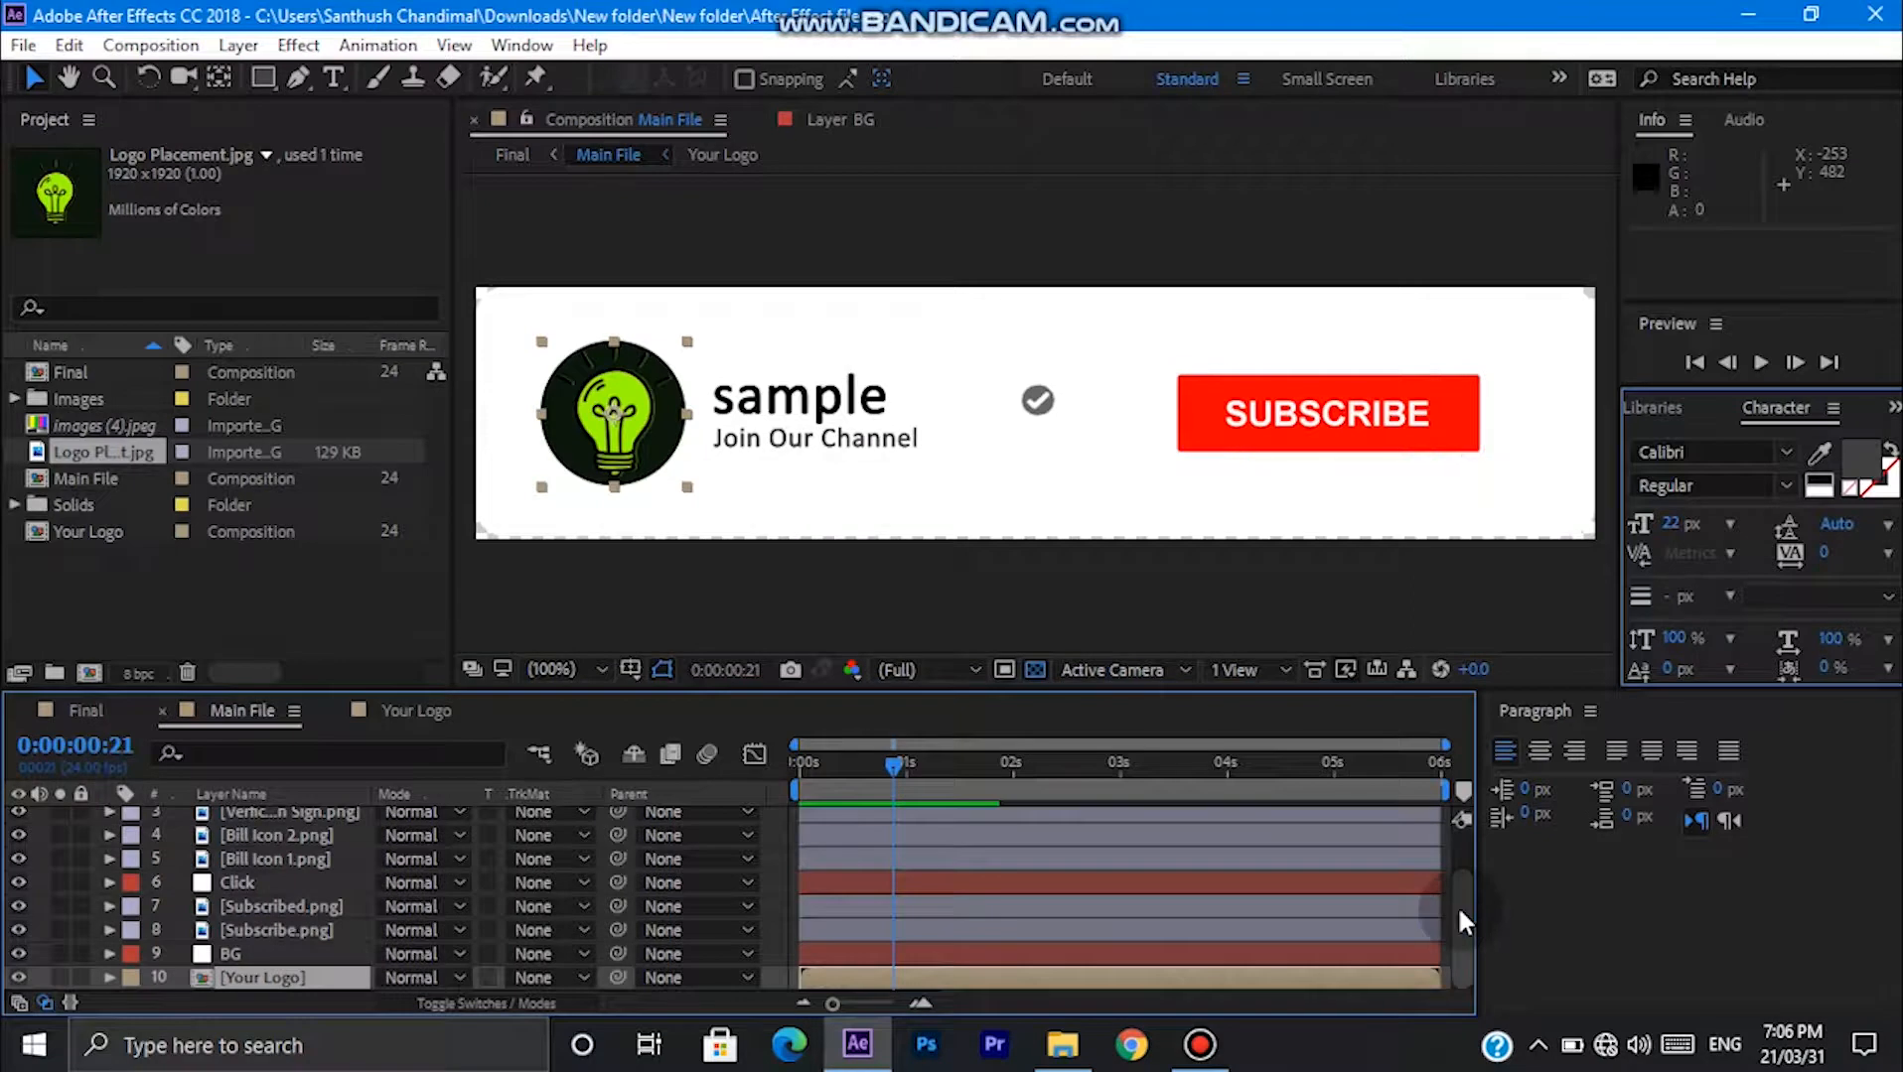
{"action": "left_click_drag", "start_coordinate": [1457, 906], "coordinate": [1457, 822]}
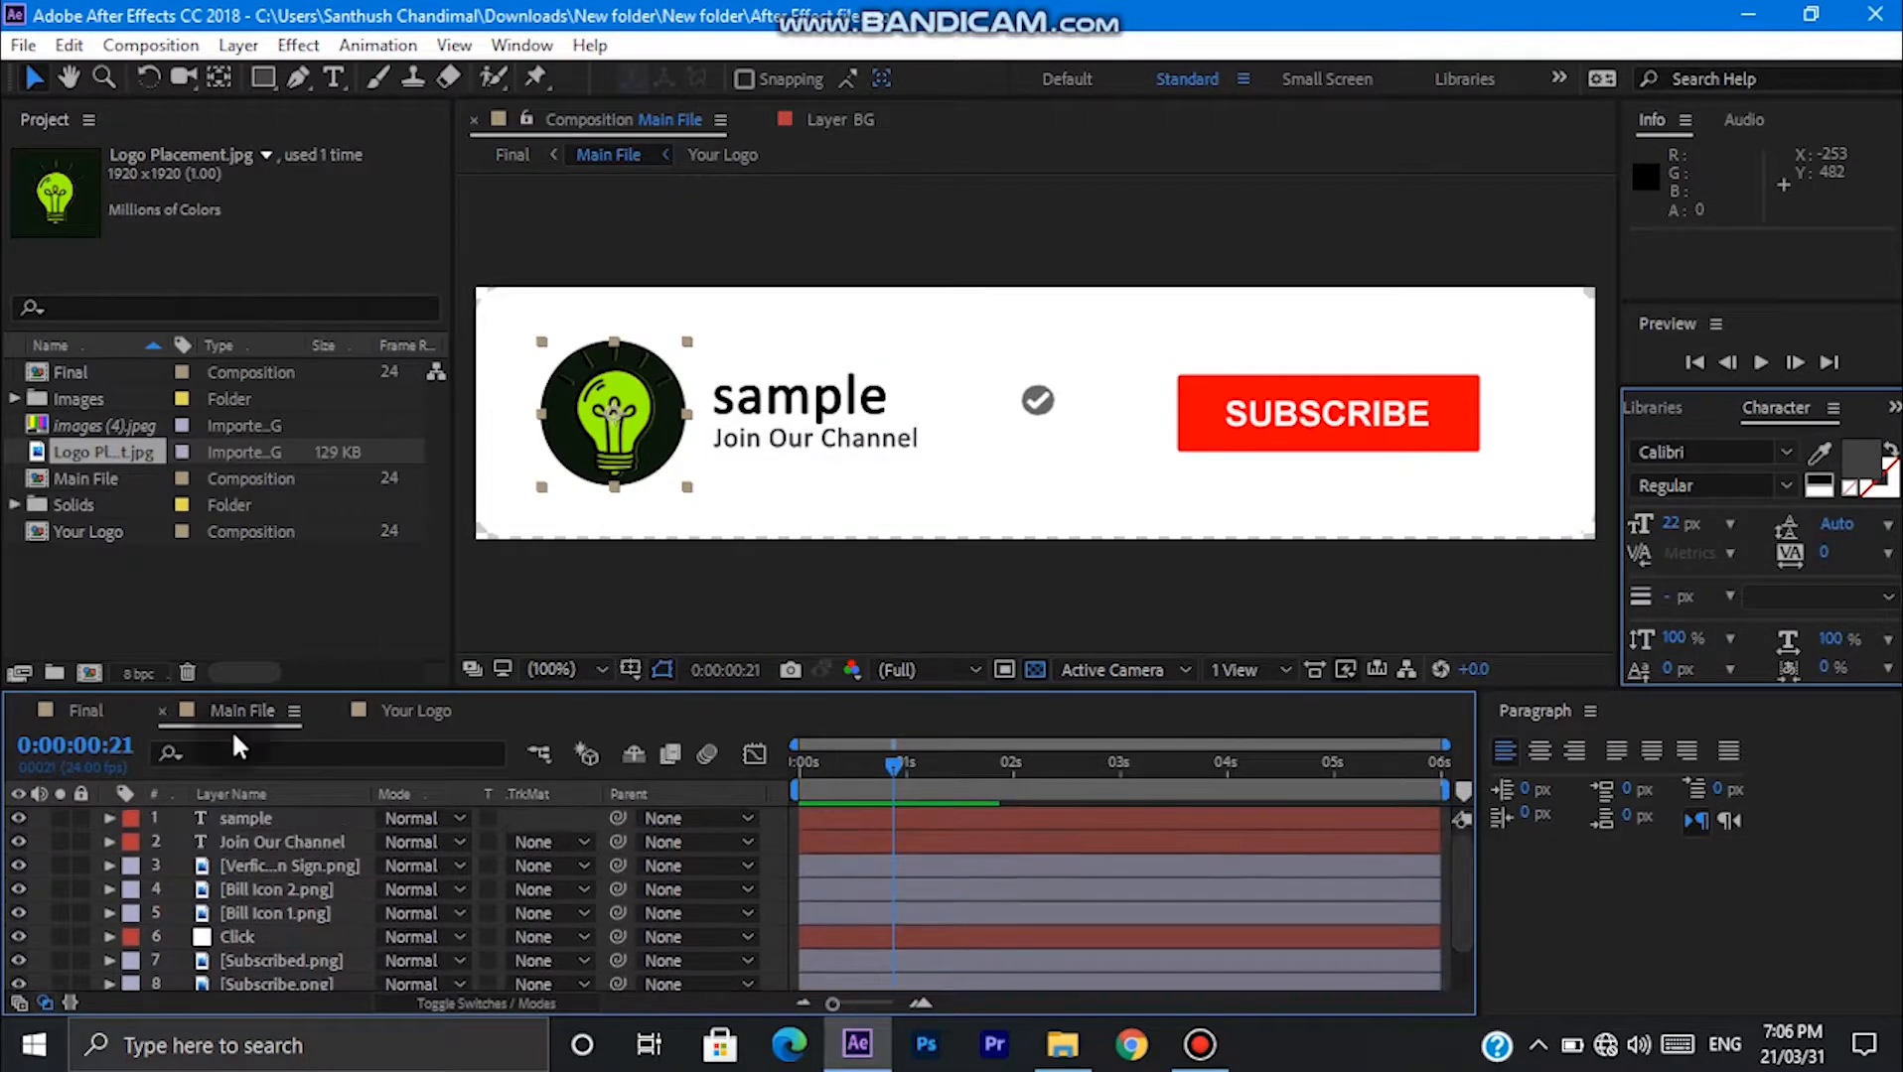
Replace the sample title text in the Main File composition with S & S Inventions, keeping the title at its original position.
{"action": "double_click", "coordinate": [227, 814]}
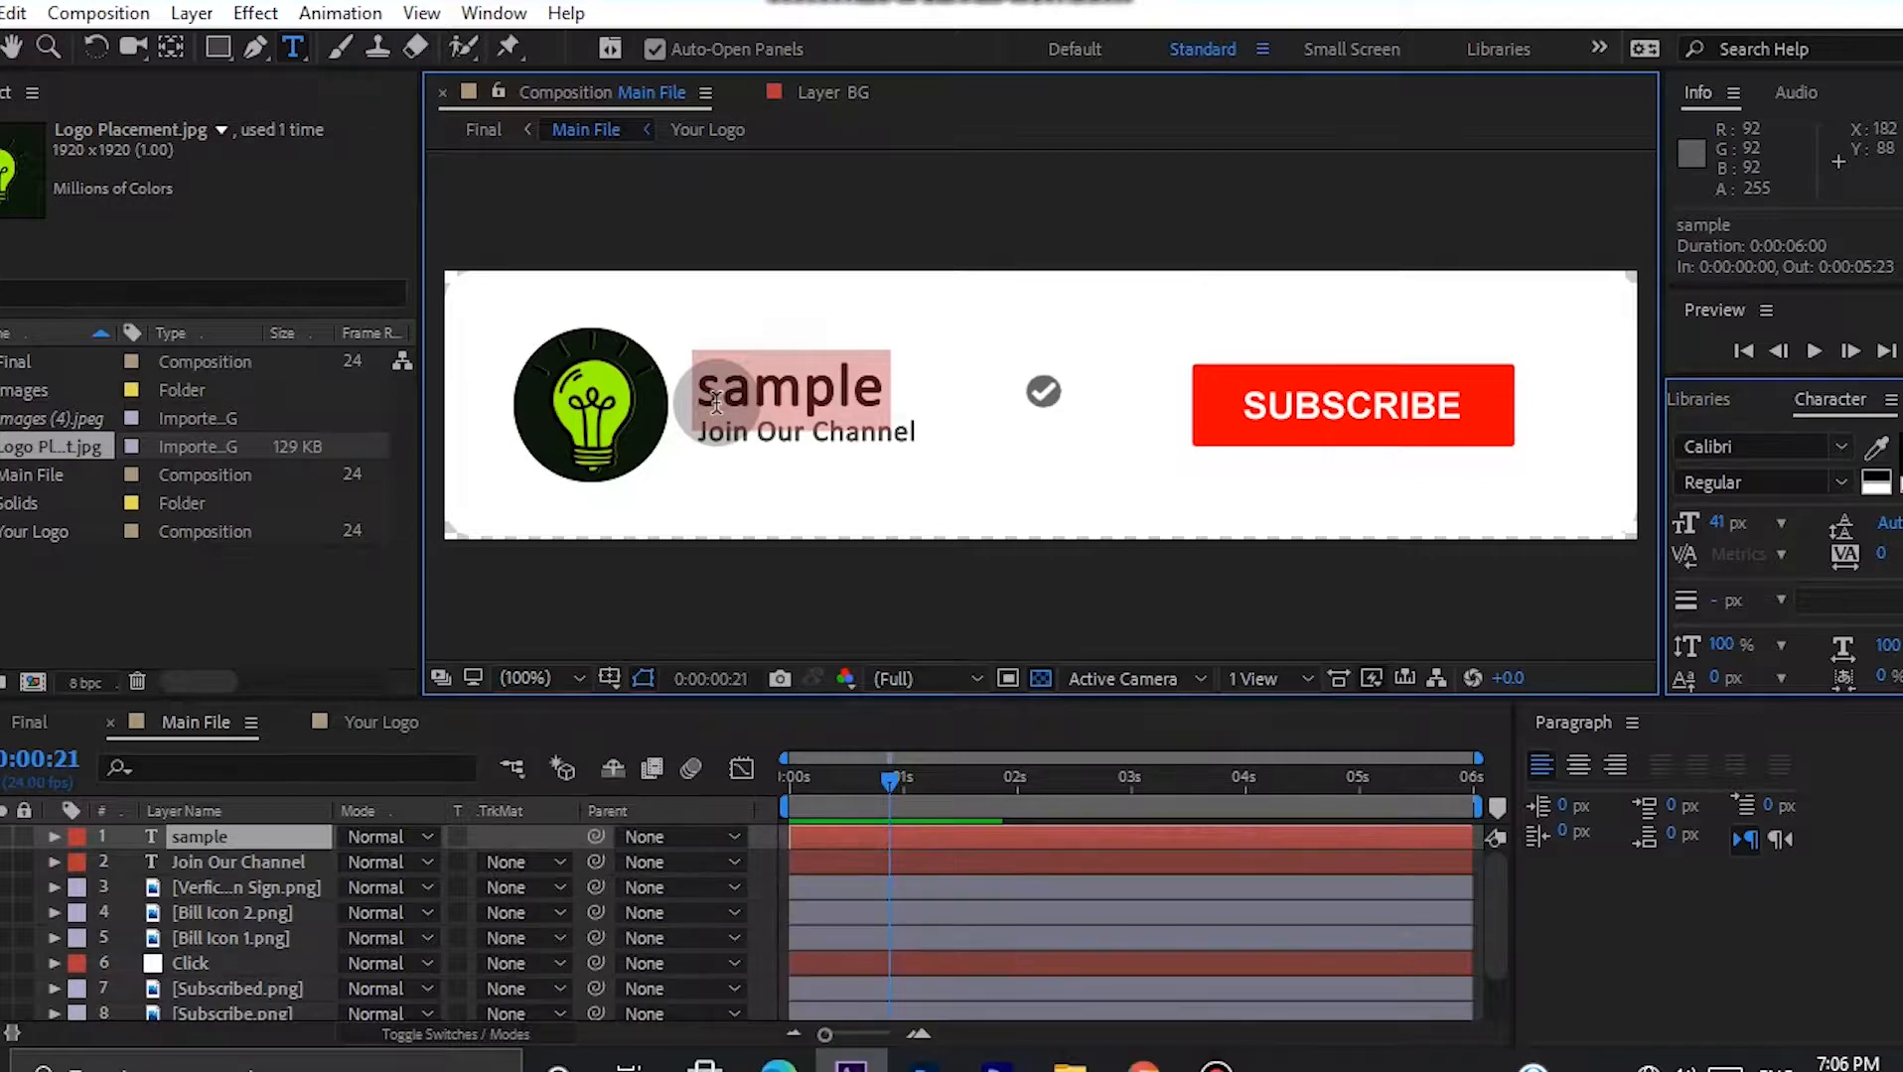
{"action": "type", "text": "S"}
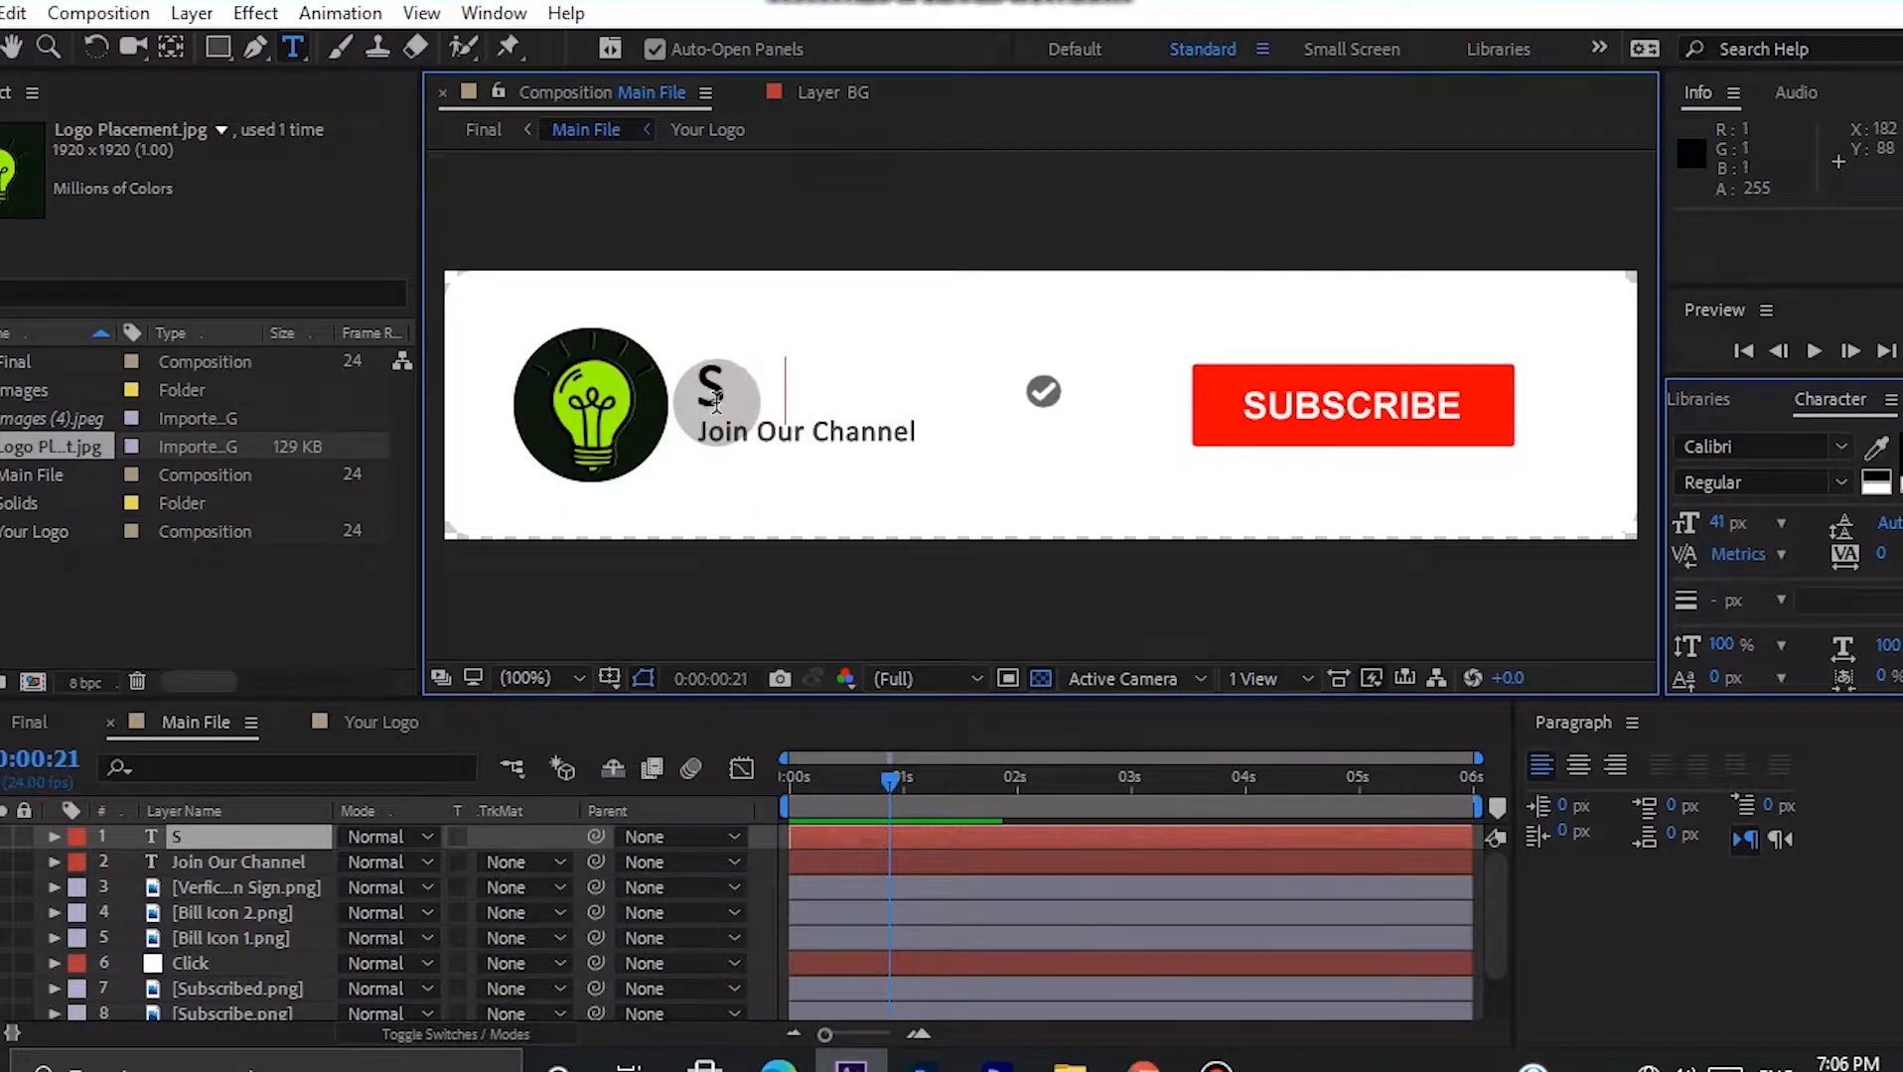
{"action": "type", "text": " & S I"}
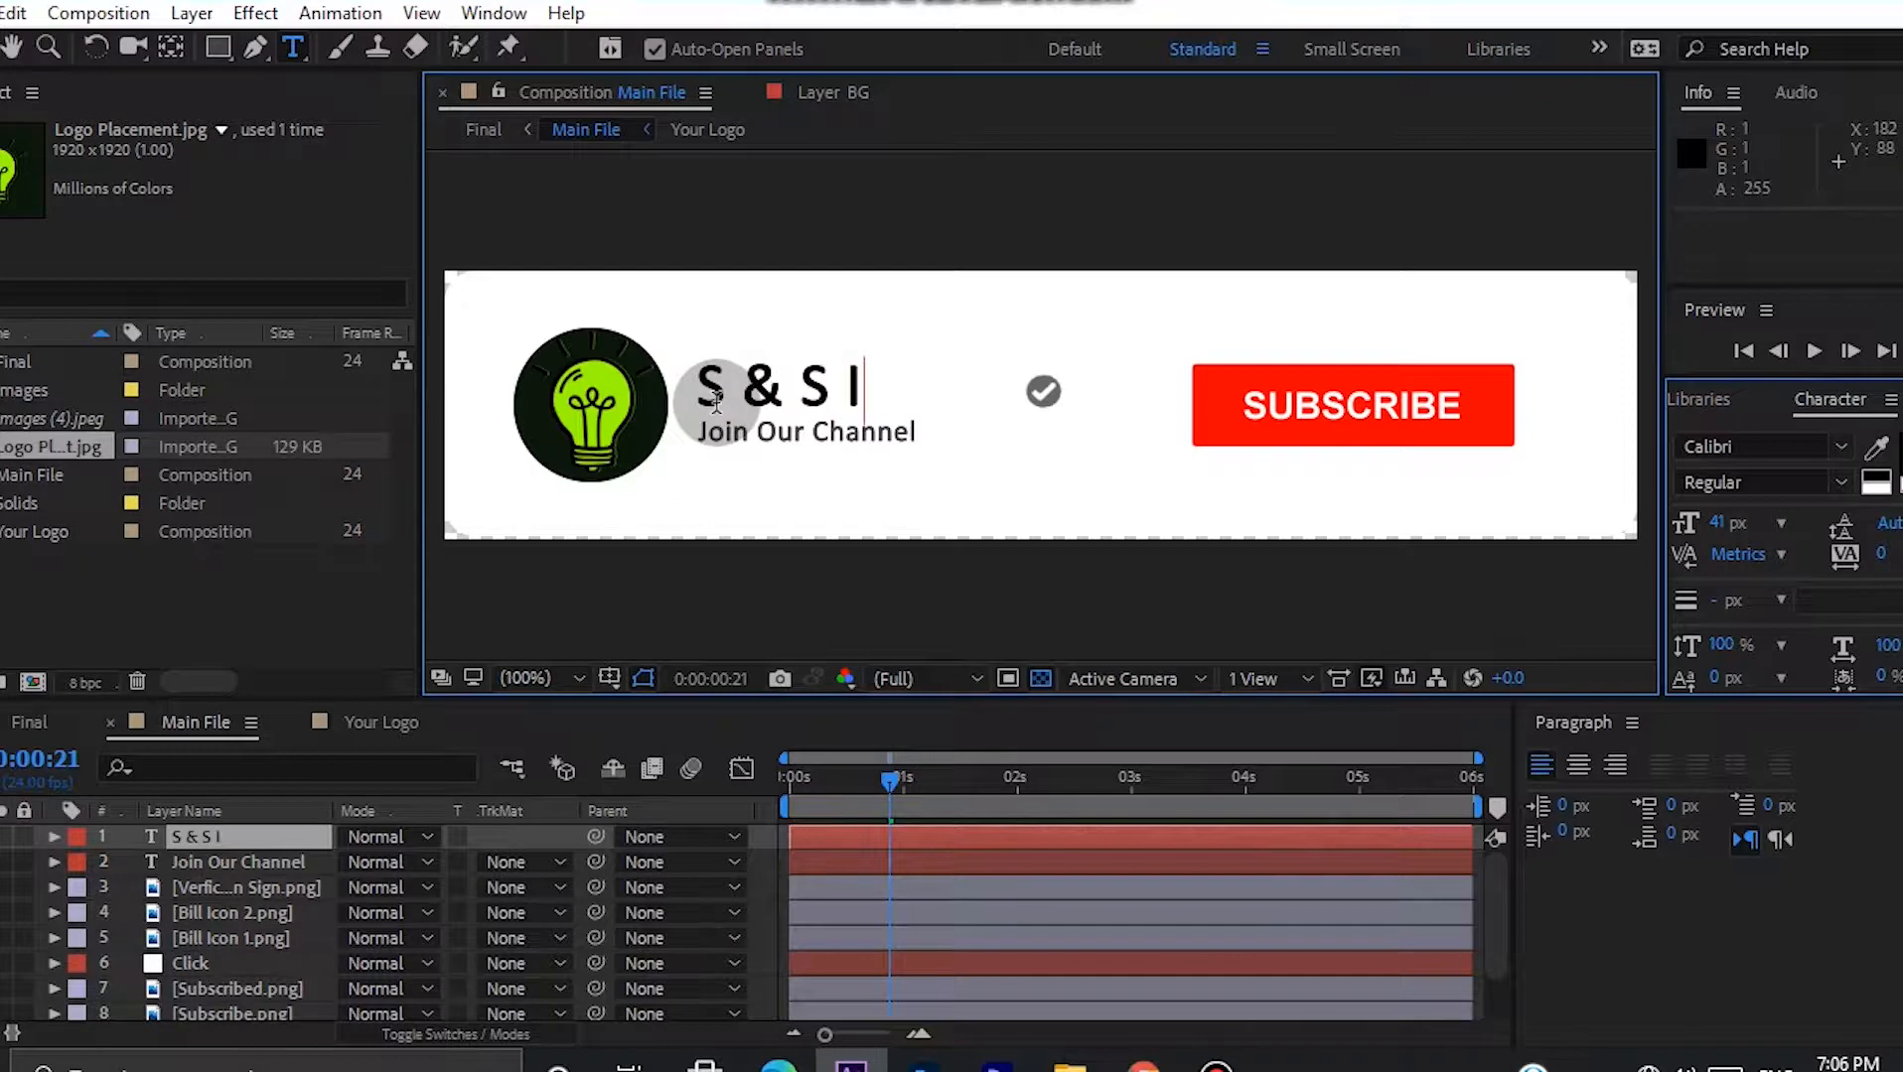
{"action": "type", "text": "nventions"}
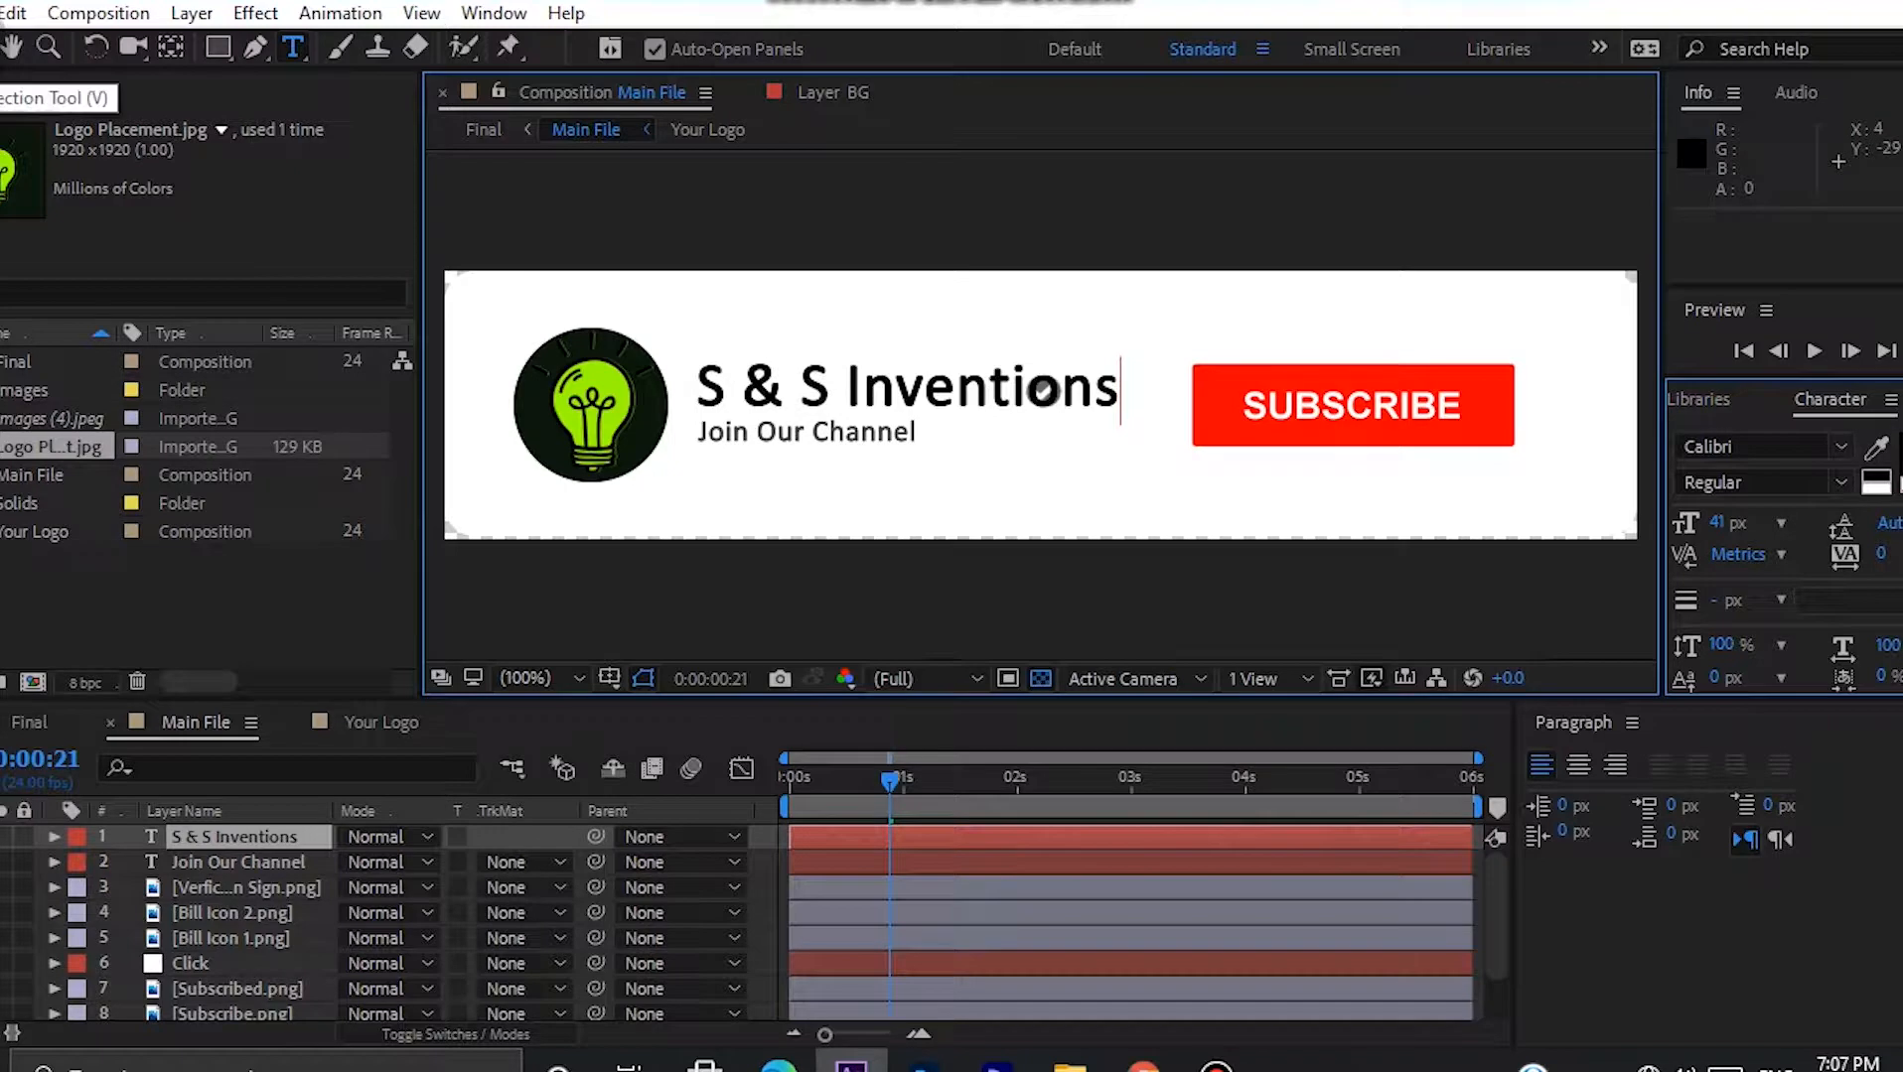
{"action": "left_click", "coordinate": [12, 46]}
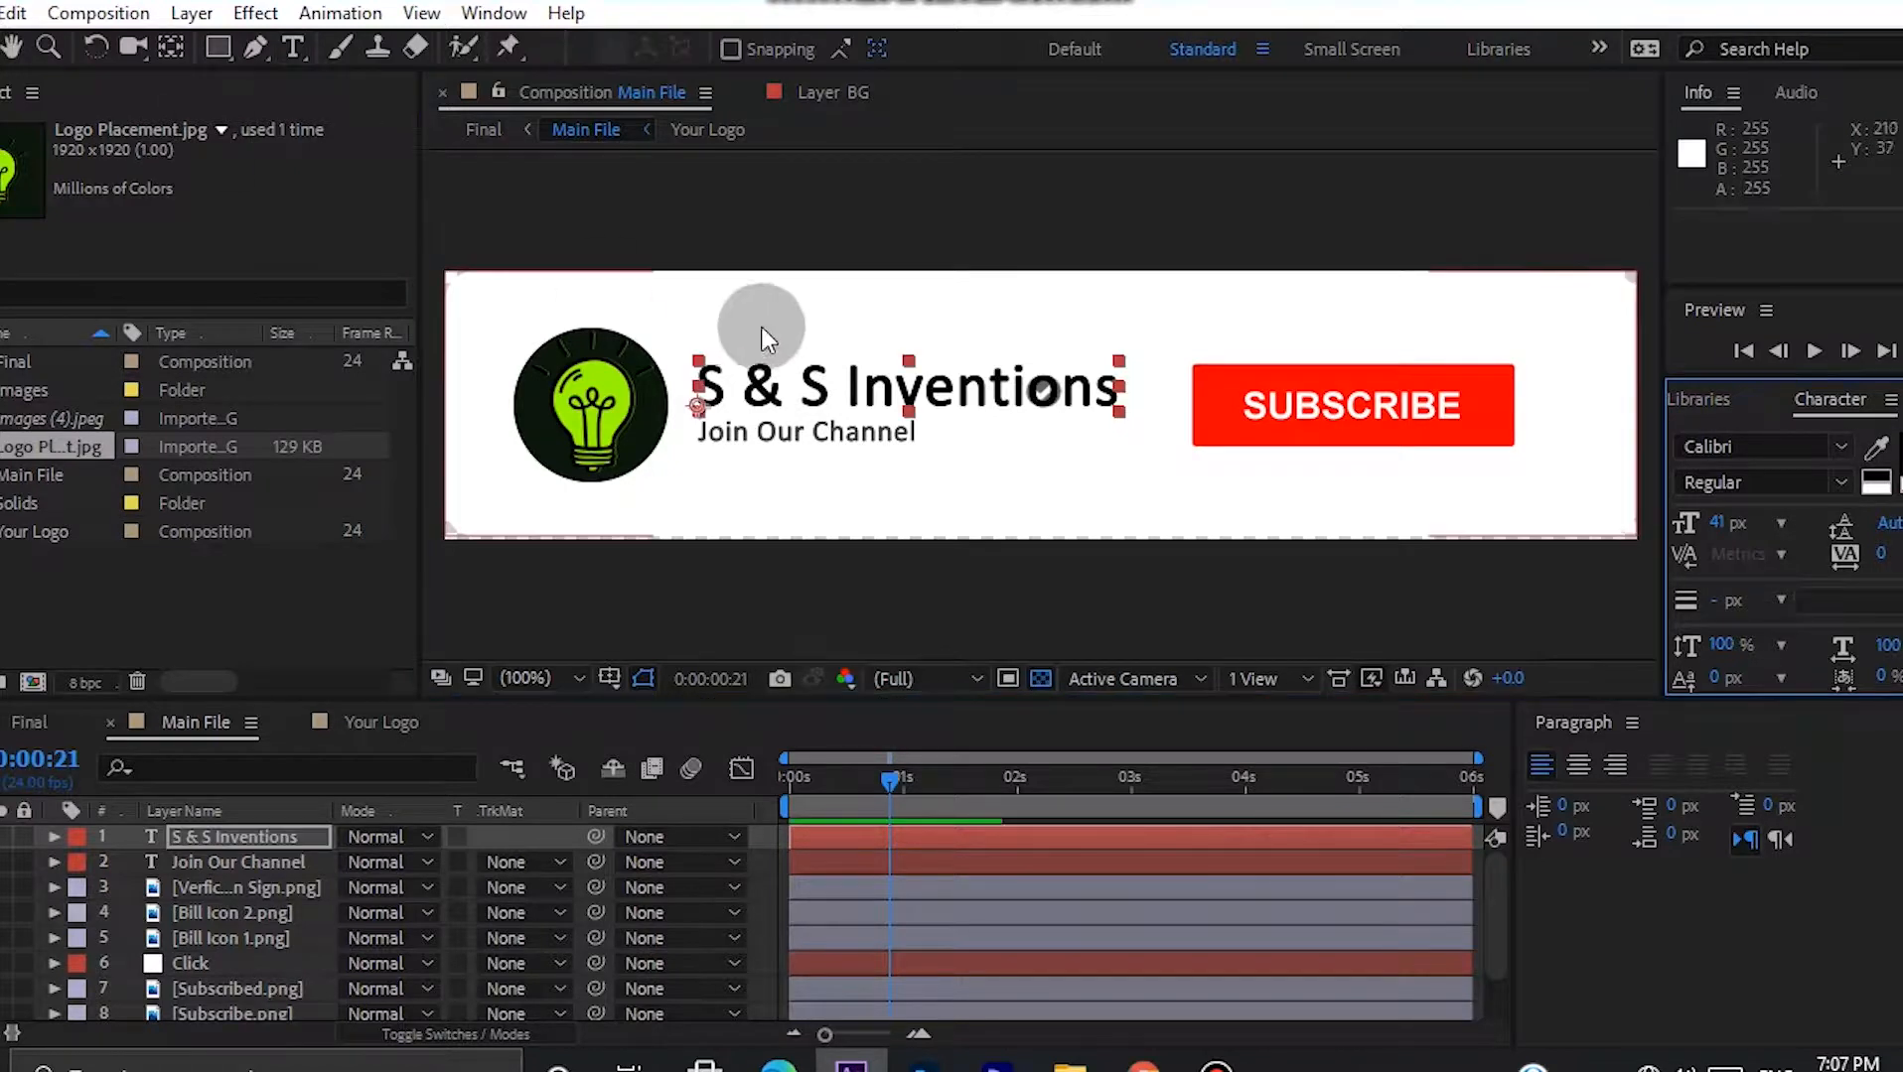
{"action": "left_click_drag", "start_coordinate": [778, 383], "coordinate": [755, 367]}
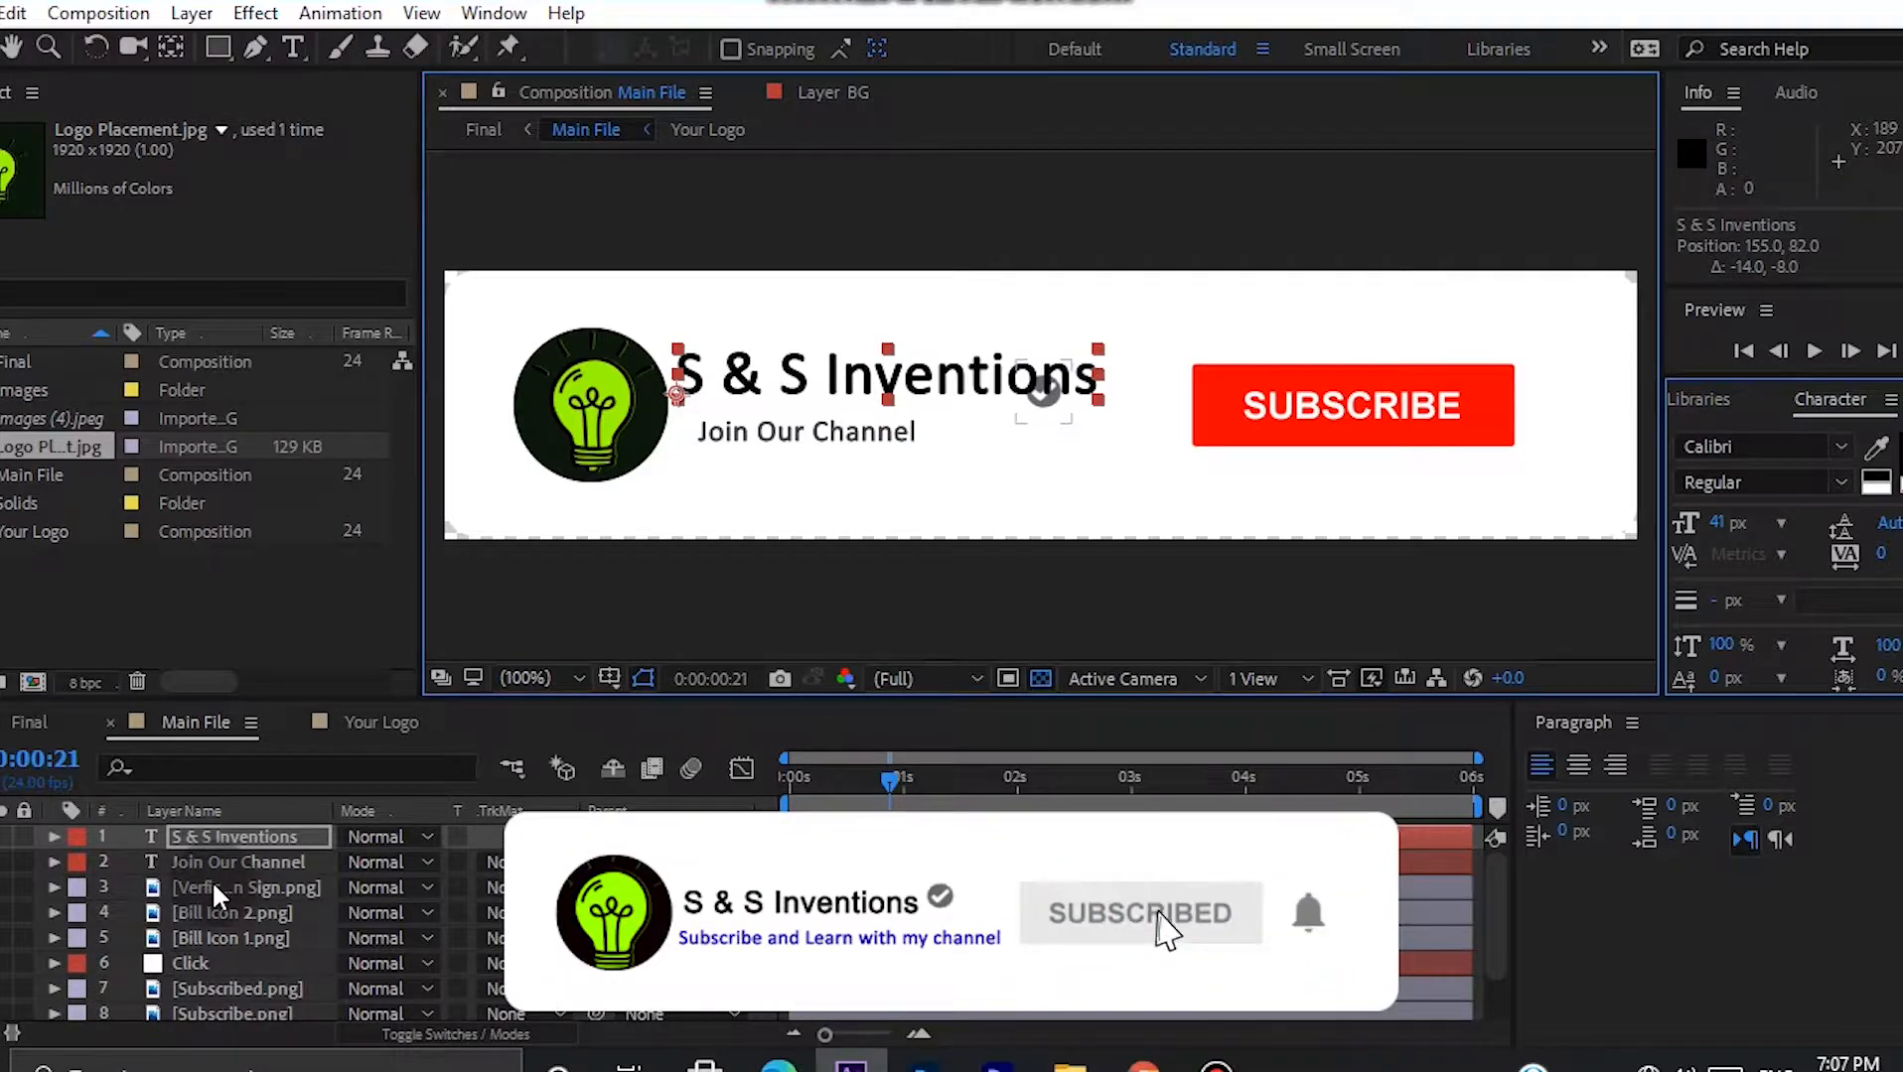
{"action": "key", "text": "ctrl+z"}
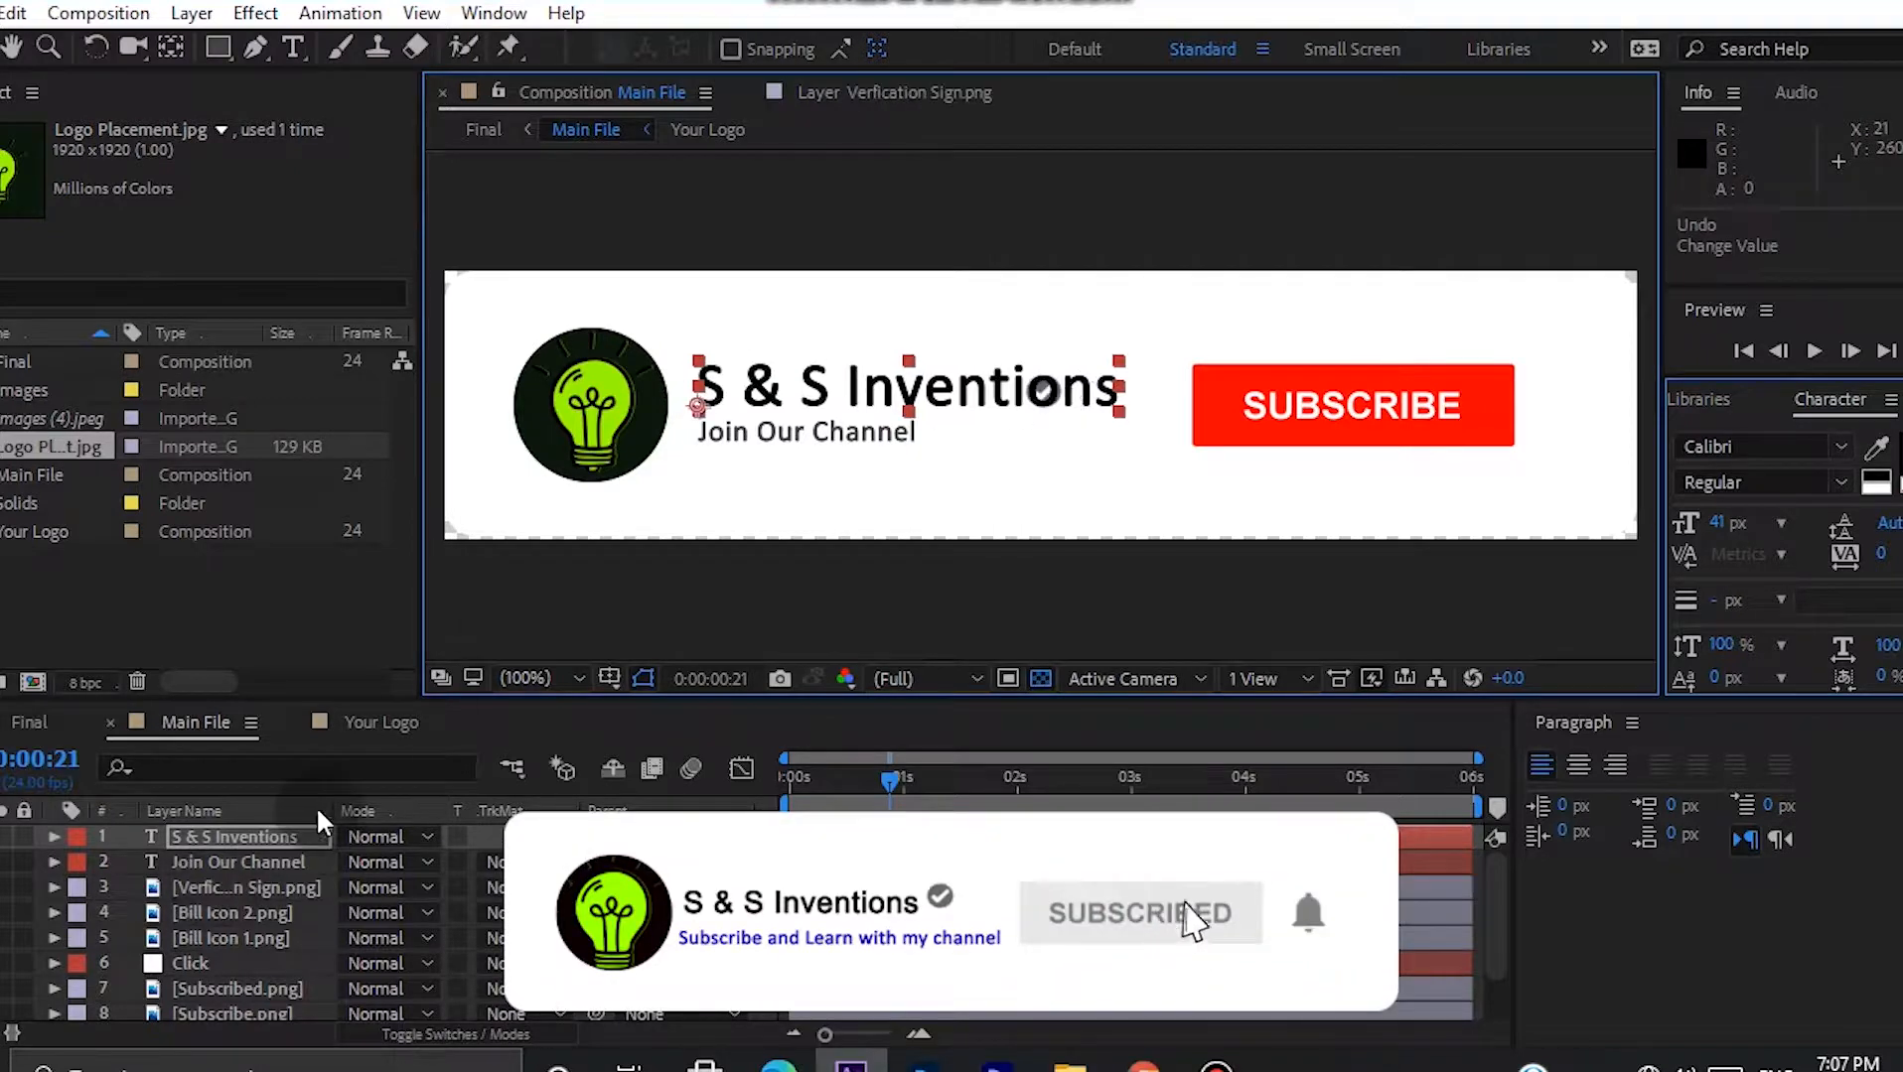
Move the verification check mark layer to about 462, 58, just above the end of the channel name.
{"action": "left_click", "coordinate": [234, 887]}
{"action": "left_click_drag", "start_coordinate": [1042, 395], "coordinate": [1133, 361]}
{"action": "left_click", "coordinate": [971, 486]}
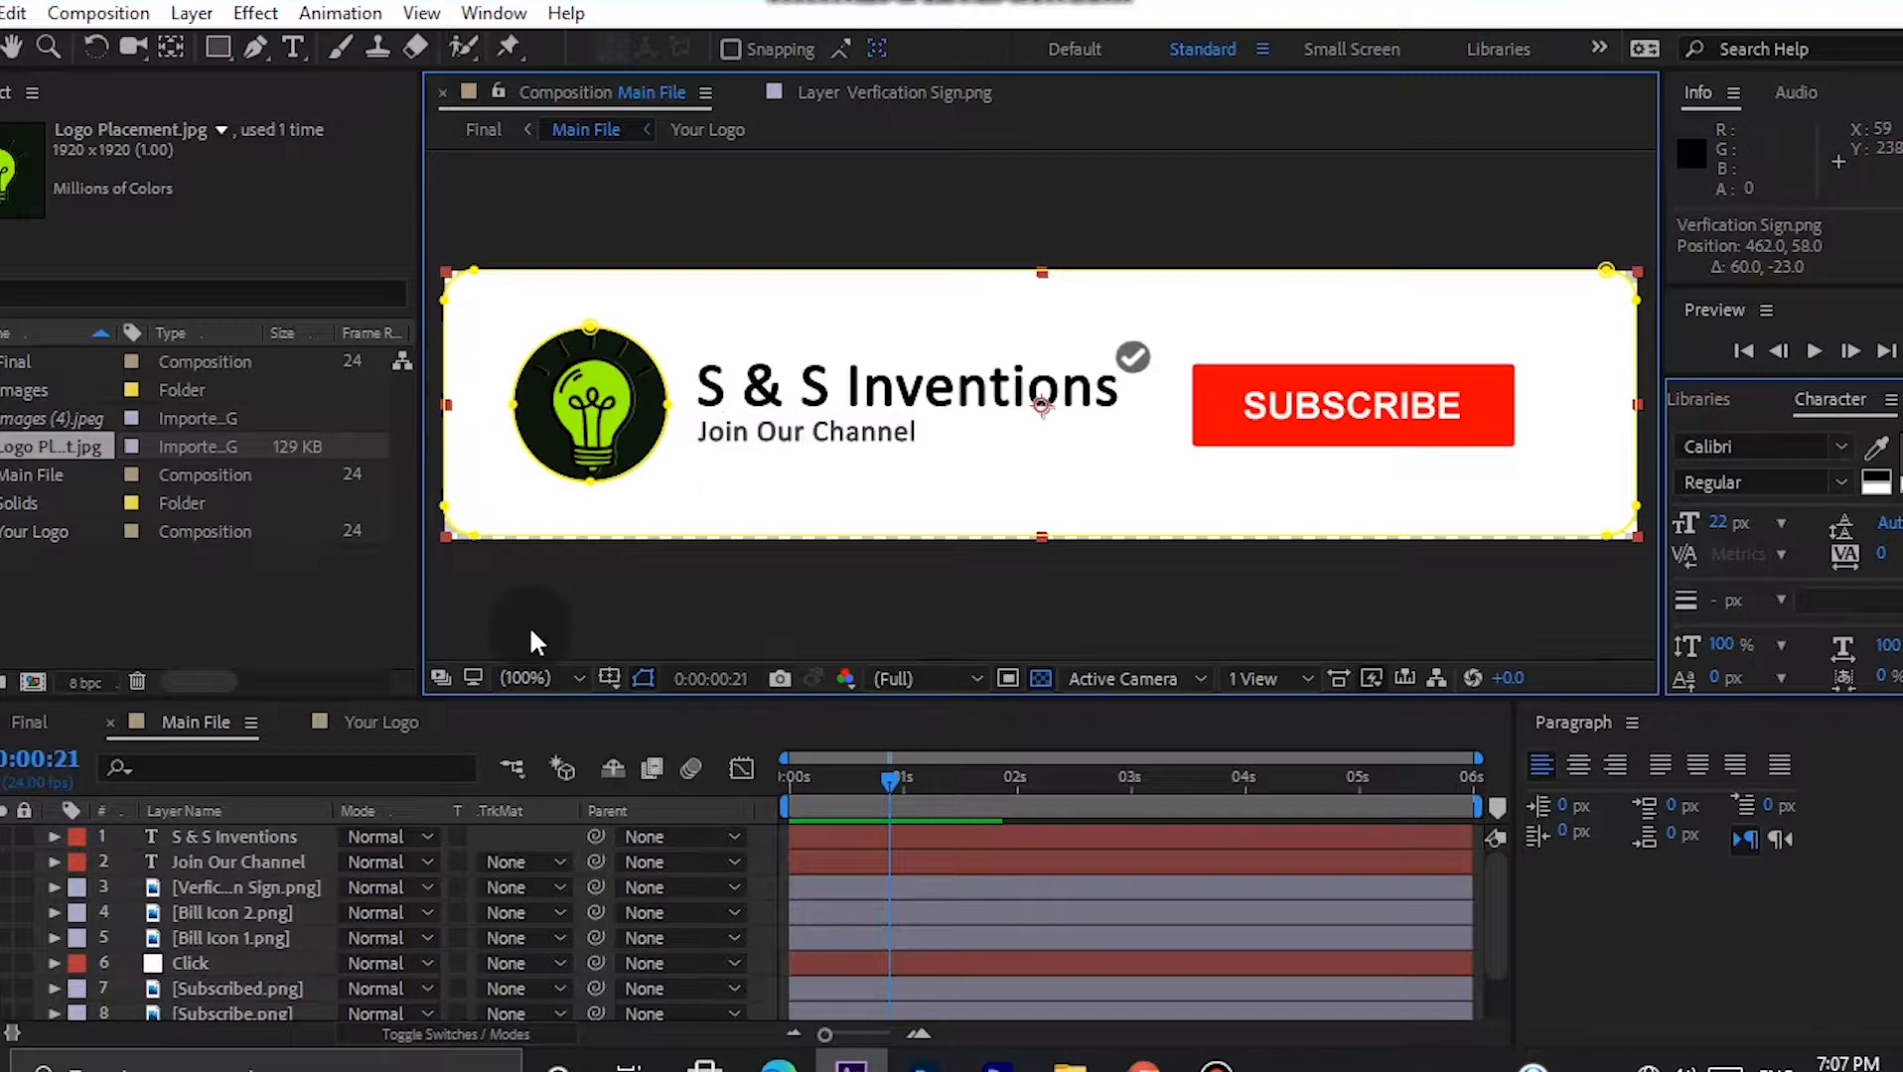
{"action": "double_click", "coordinate": [190, 862]}
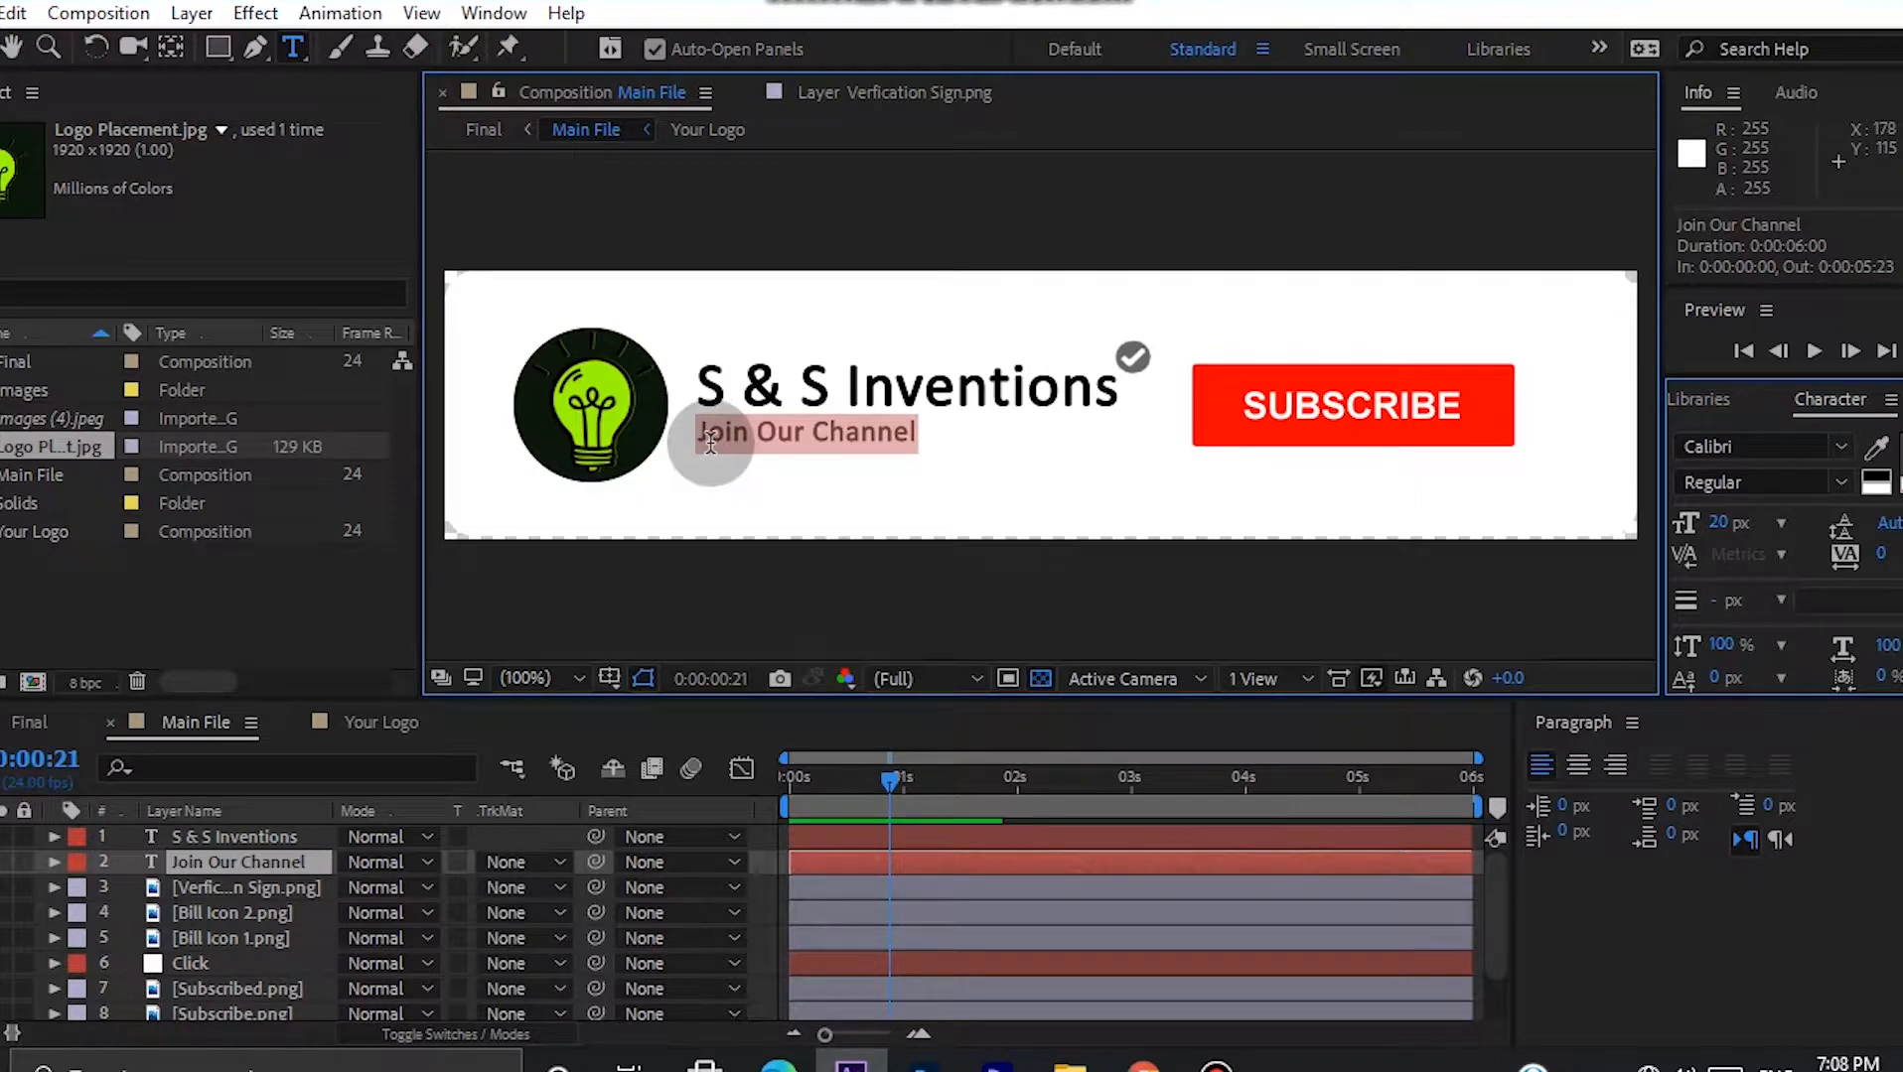
{"action": "left_click", "coordinate": [710, 441]}
{"action": "left_click", "coordinate": [895, 466]}
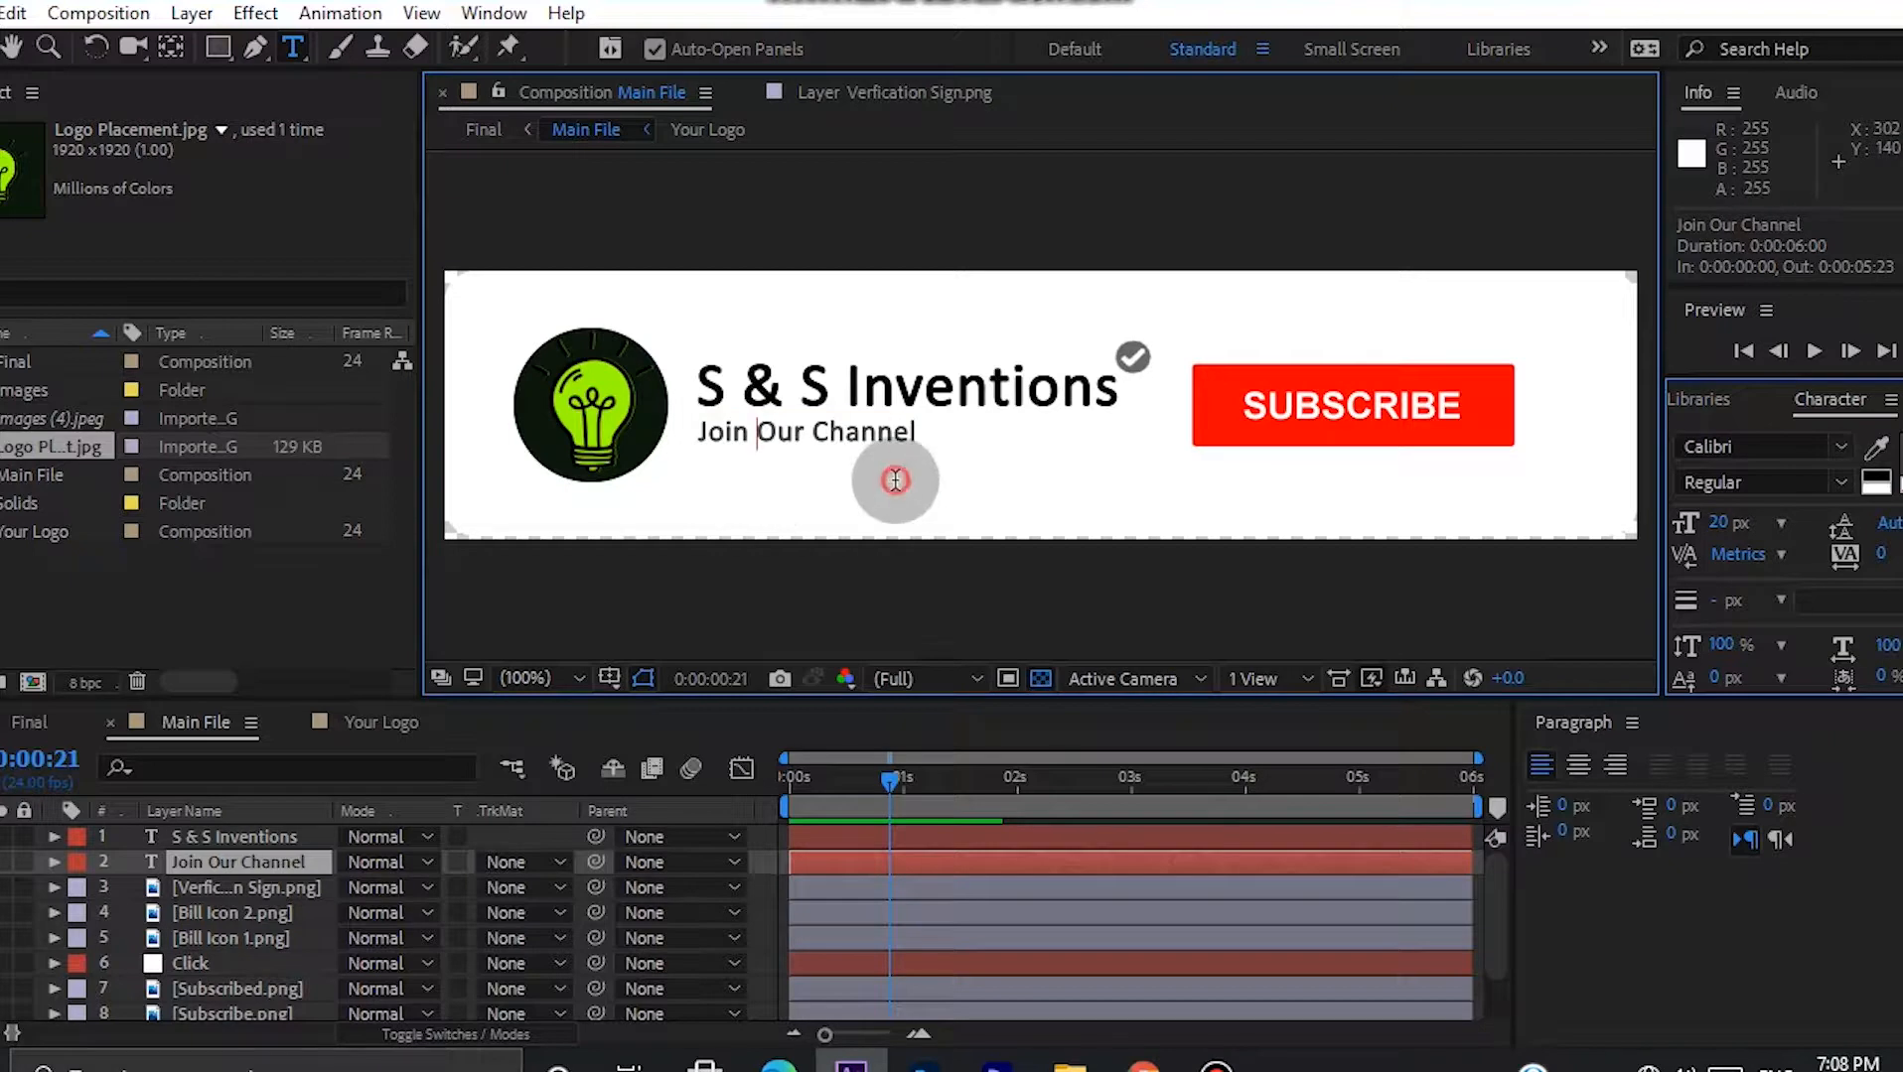
{"action": "left_click", "coordinate": [0, 47]}
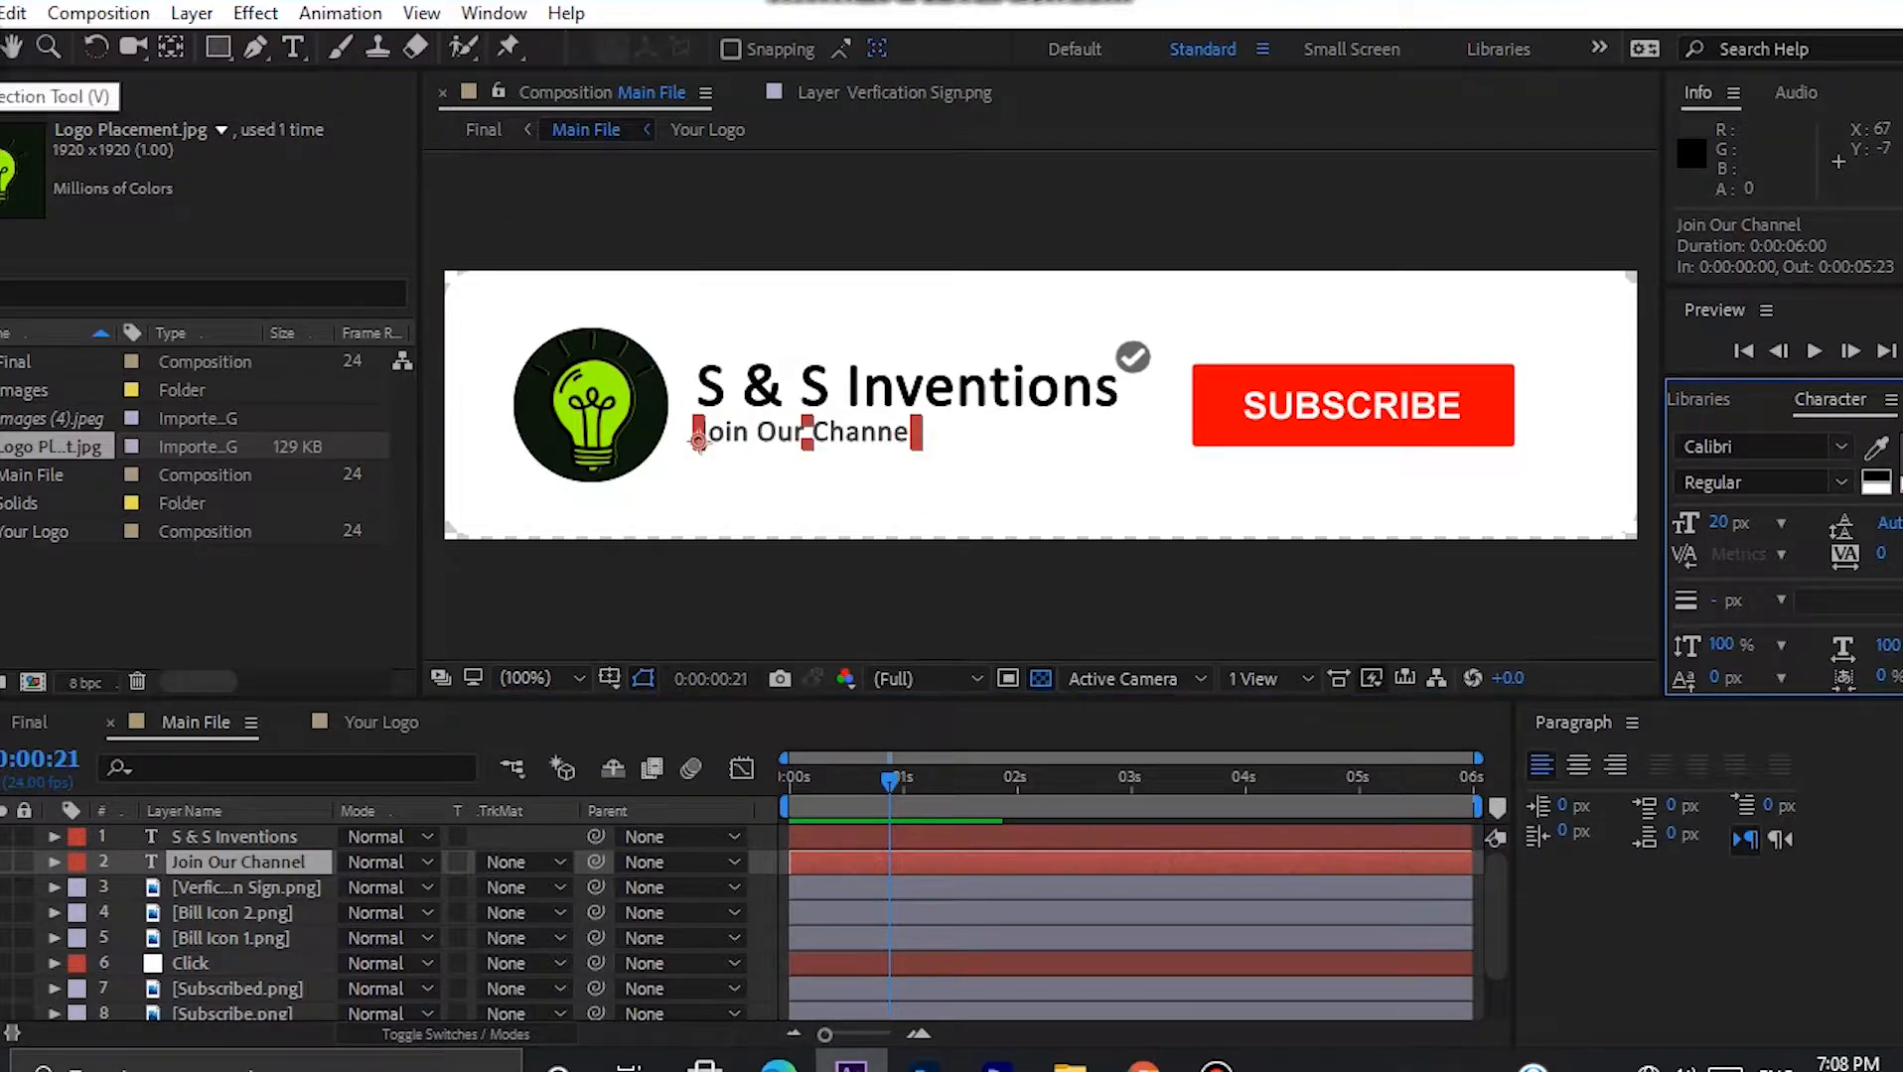
{"action": "left_click", "coordinate": [738, 499]}
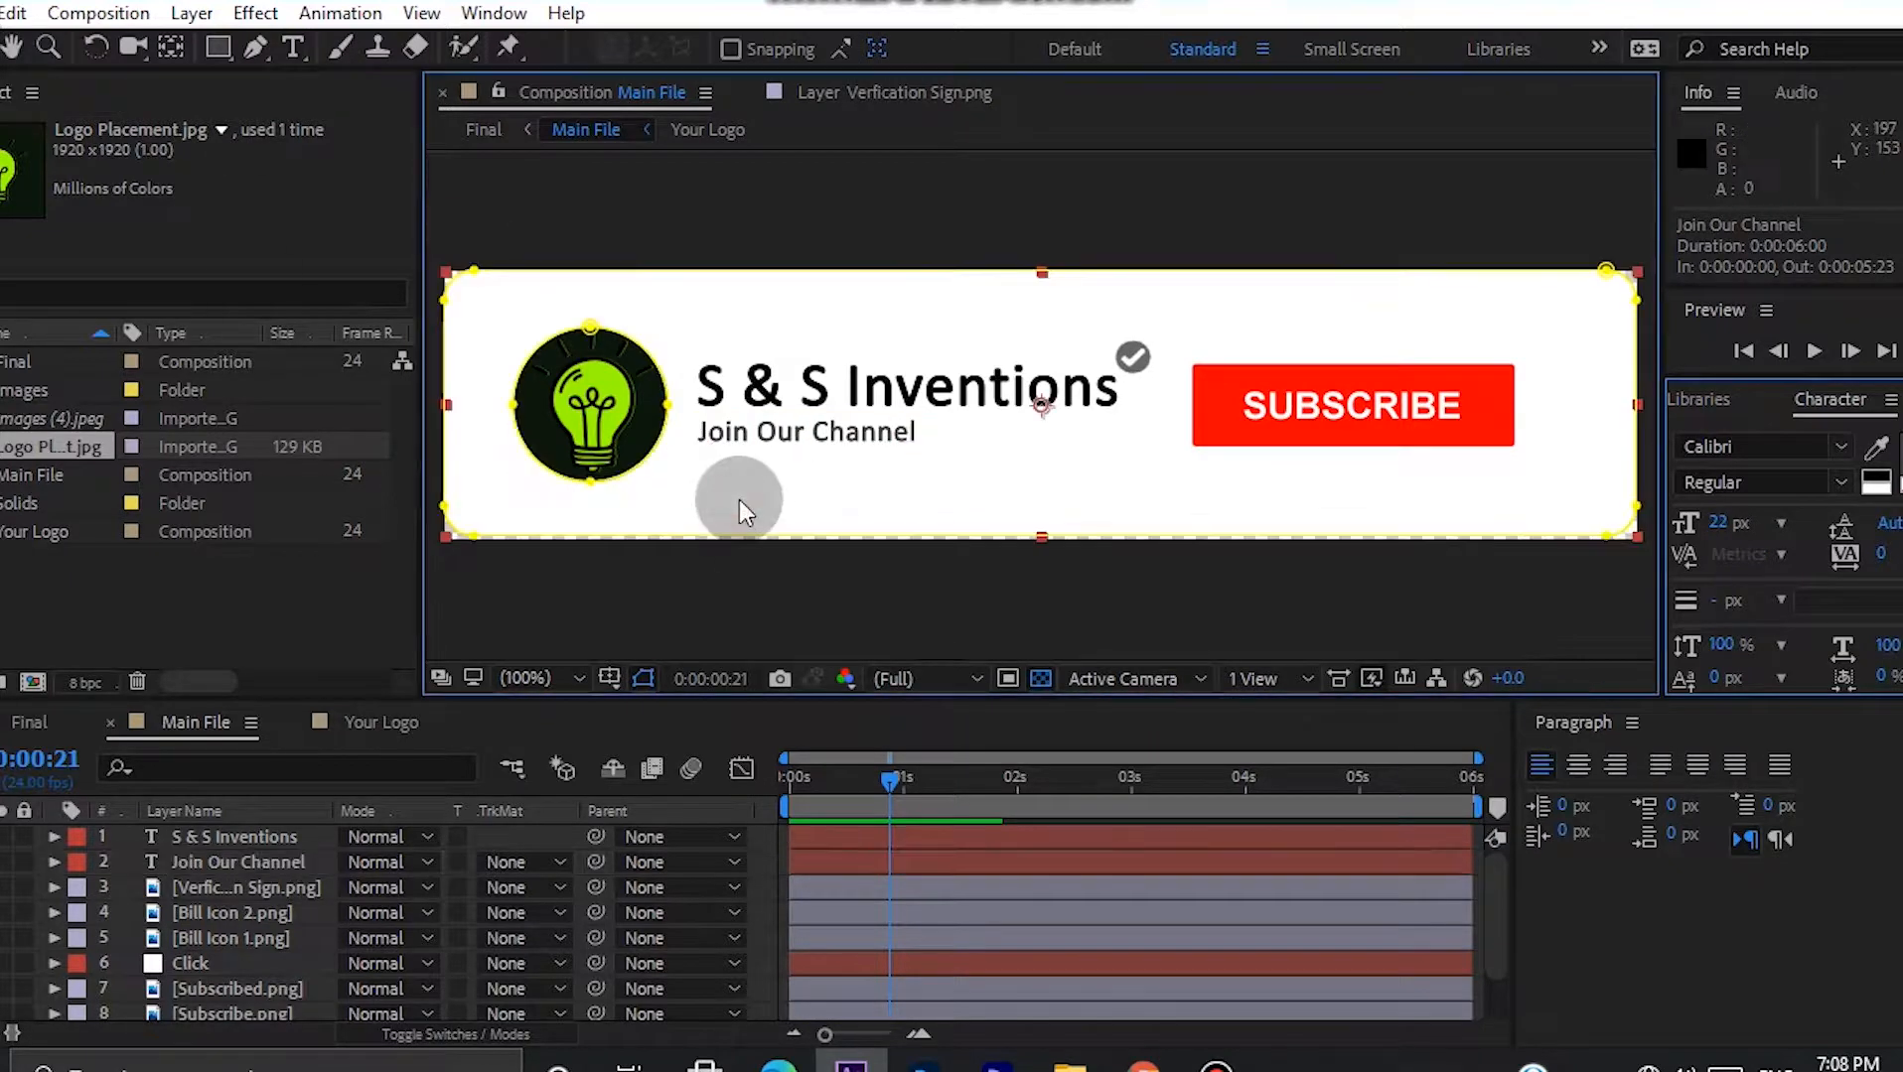
Play the Final composition from its first frame to review the animation with the new channel name.
{"action": "left_click", "coordinate": [29, 724]}
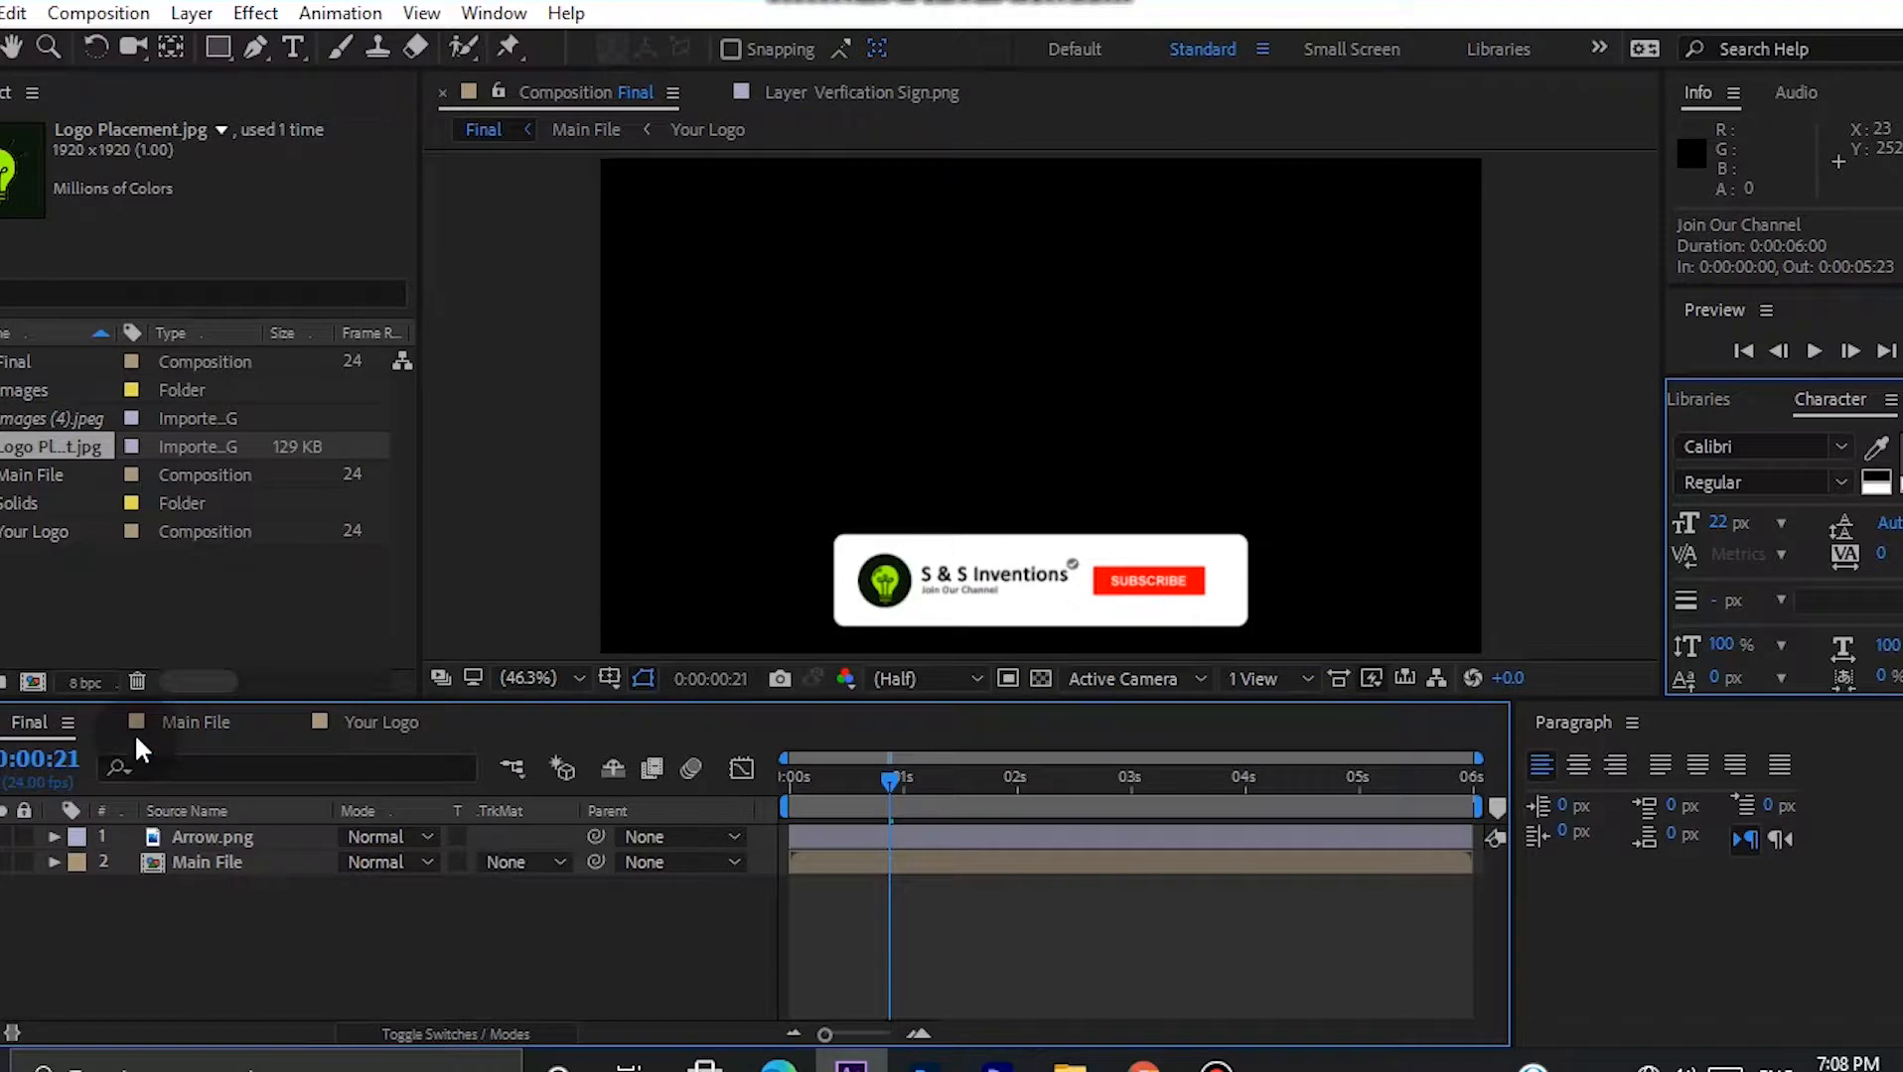
{"action": "left_click", "coordinate": [892, 785]}
{"action": "left_click_drag", "start_coordinate": [892, 789], "coordinate": [744, 793]}
{"action": "key", "text": "space"}
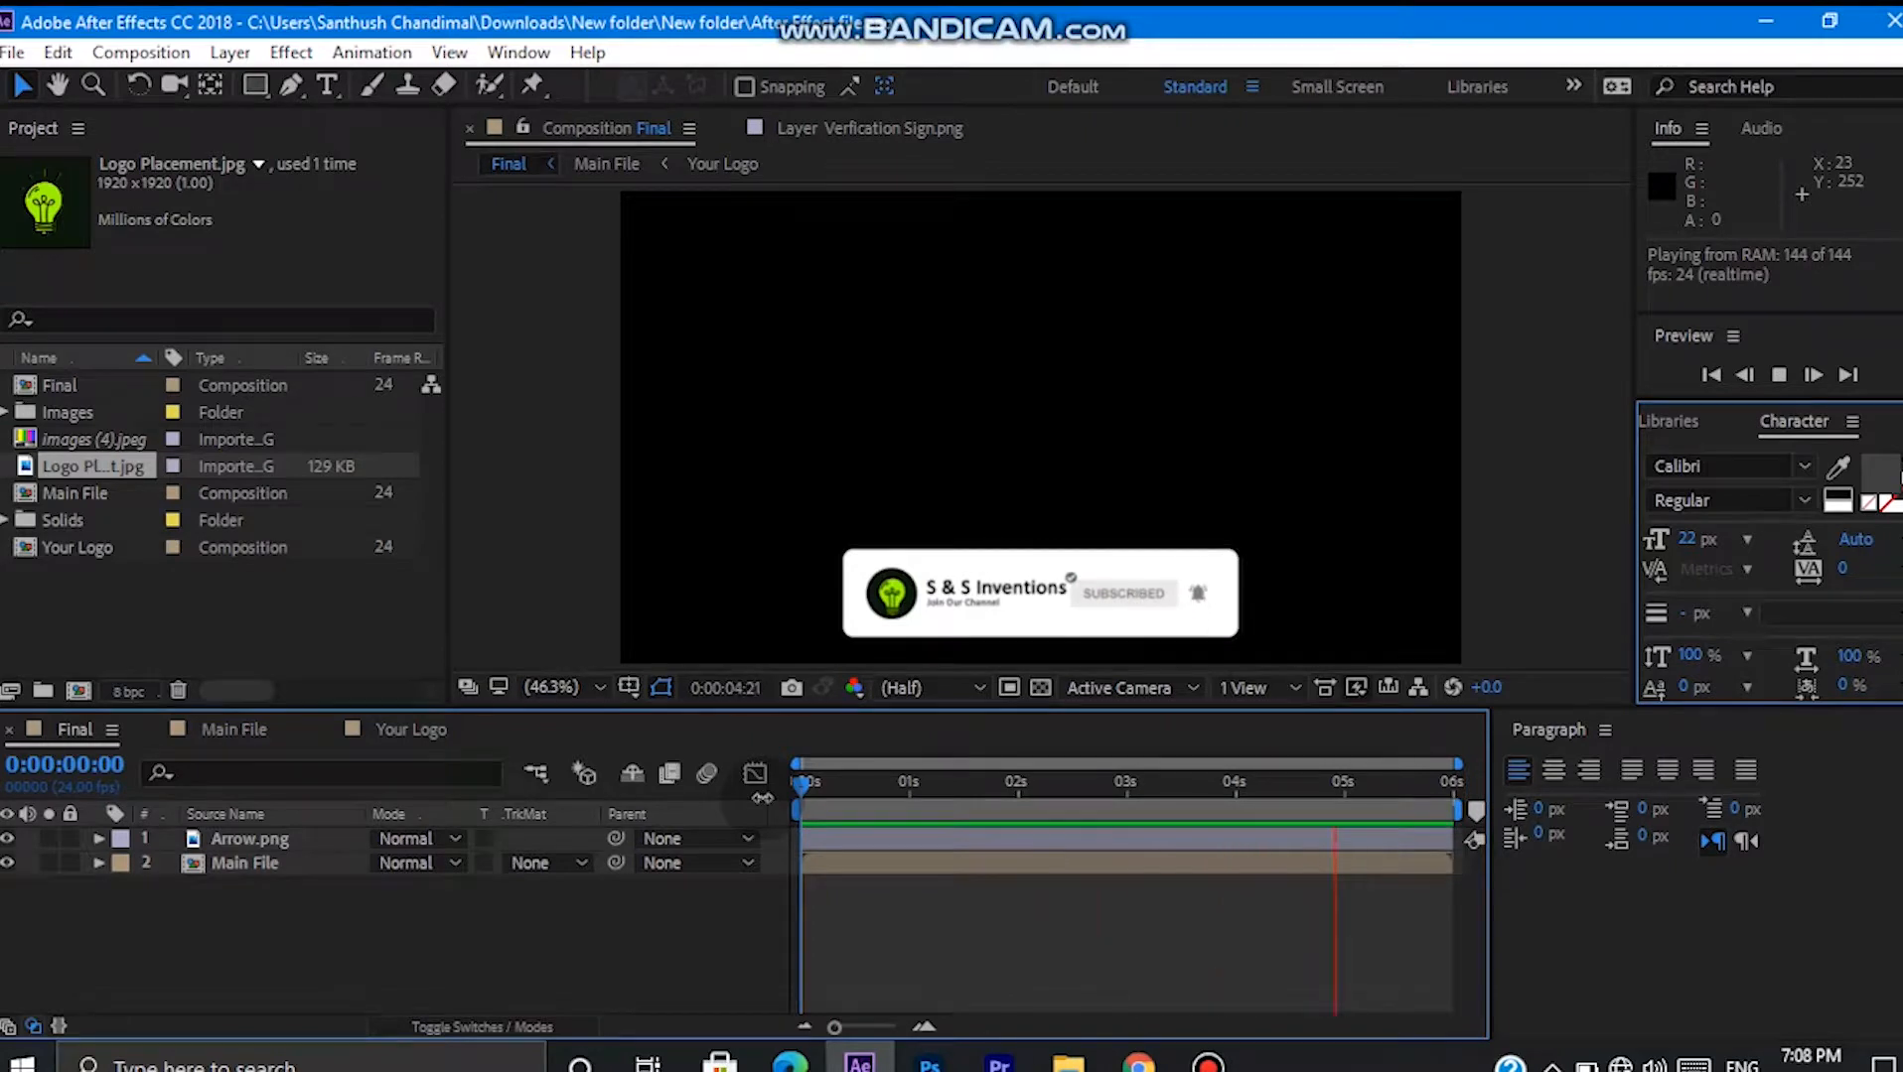
{"action": "key", "text": "space"}
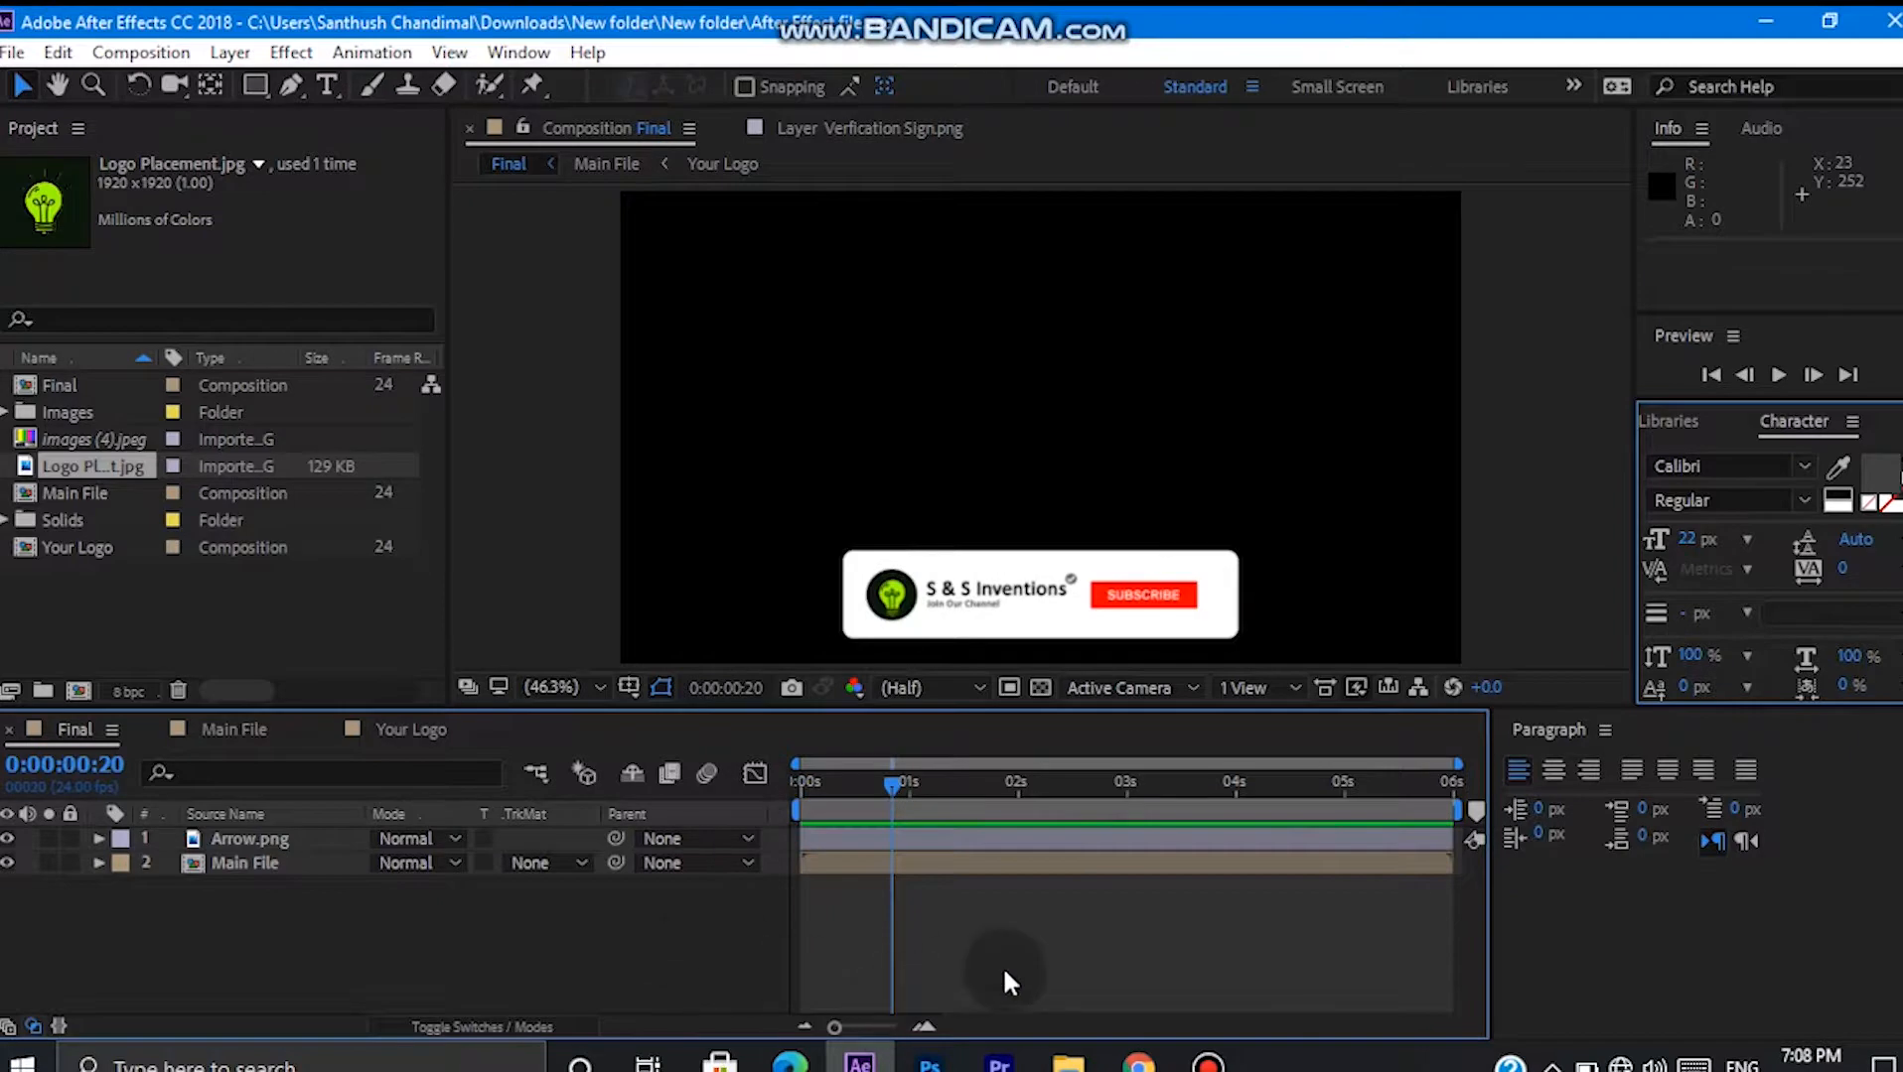
Import Sound 1 from the Sounds folder in File Explorer and place it below Main File at the start of the Final composition.
{"action": "left_click", "coordinate": [1070, 1065]}
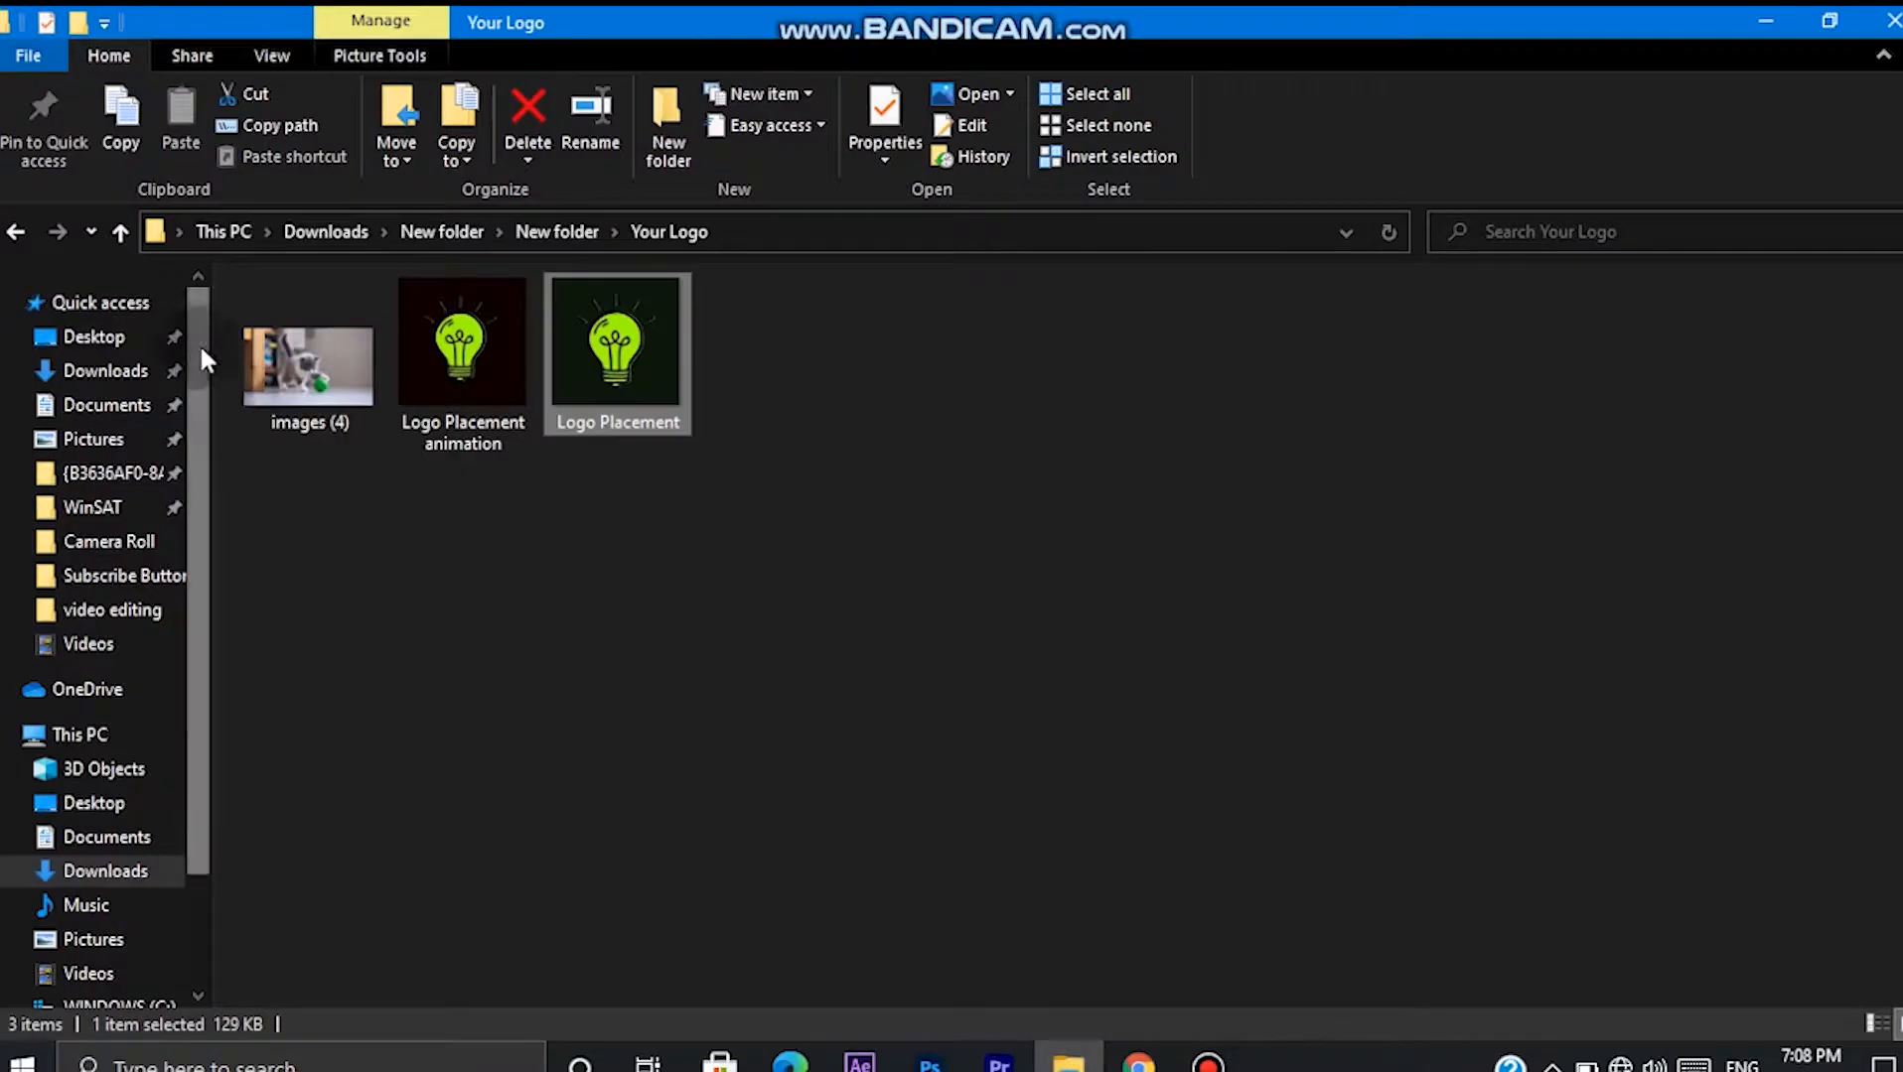
{"action": "left_click", "coordinate": [119, 232]}
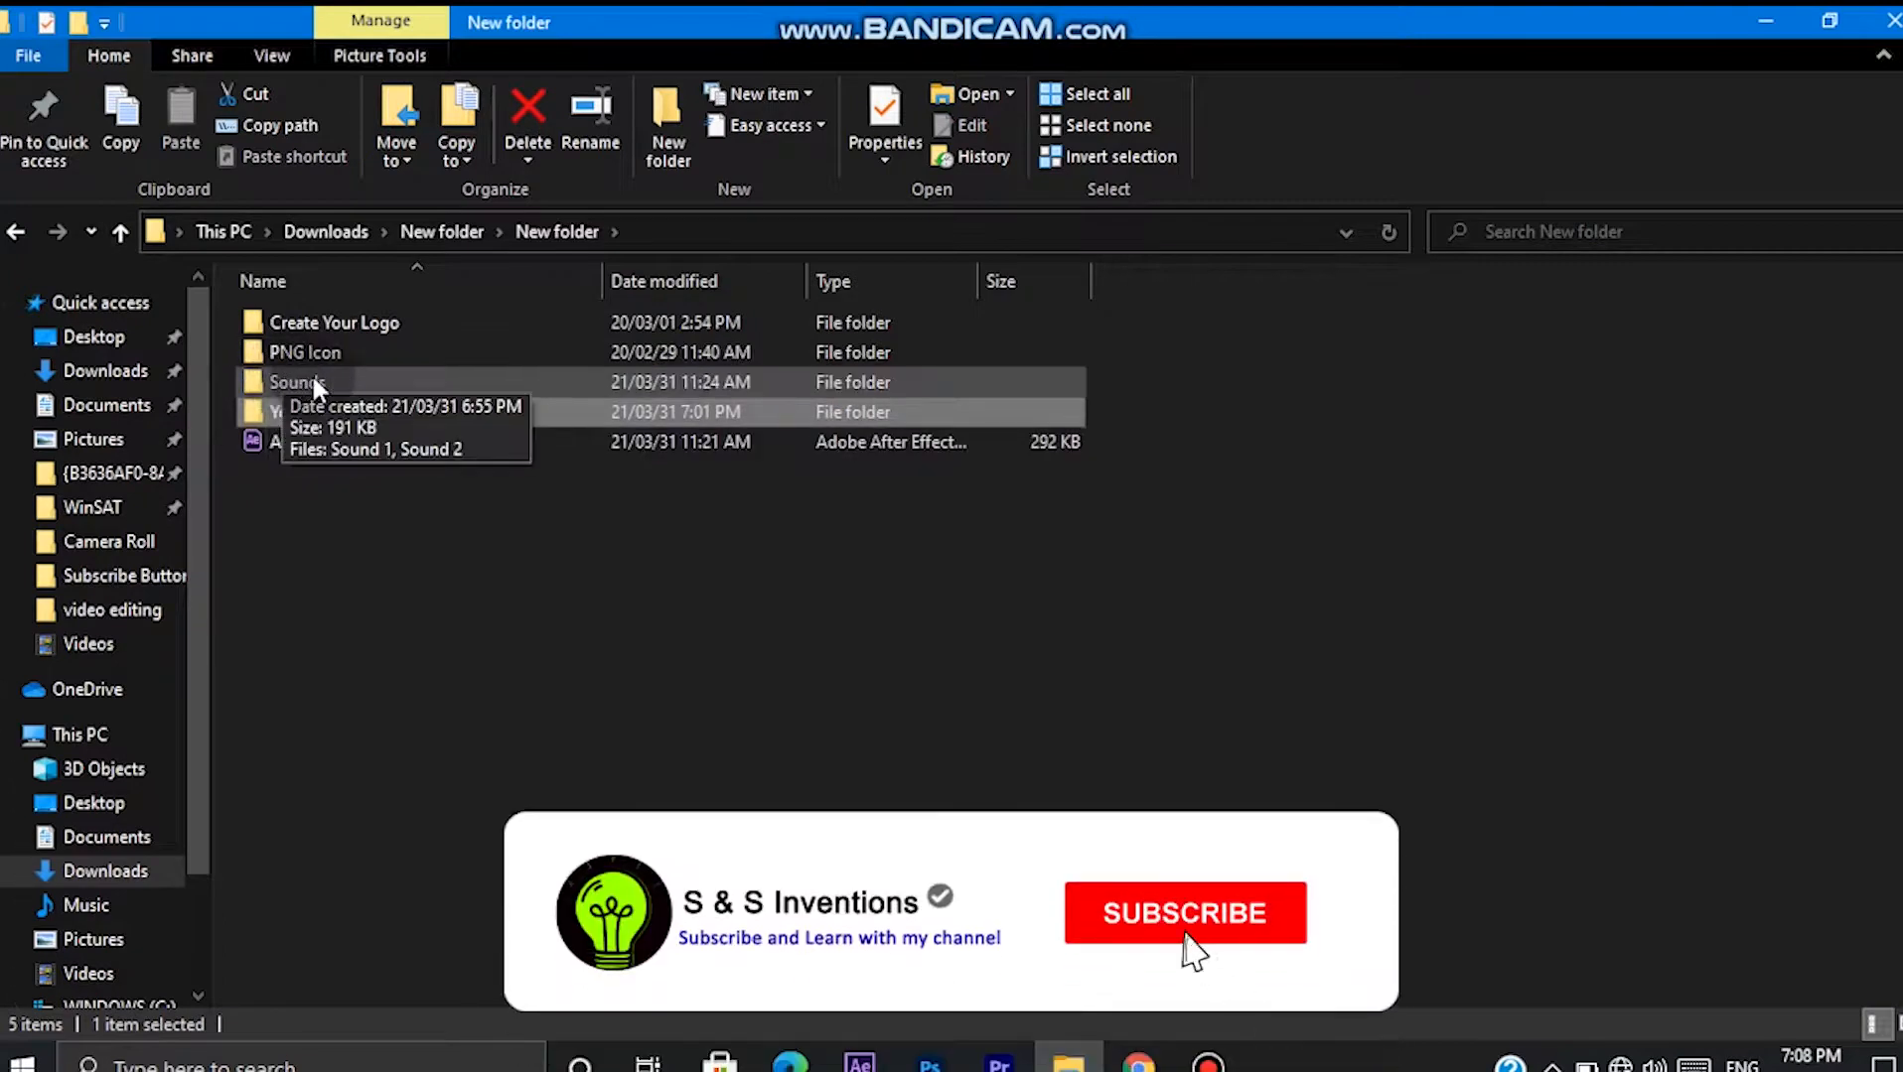
{"action": "double_click", "coordinate": [311, 377]}
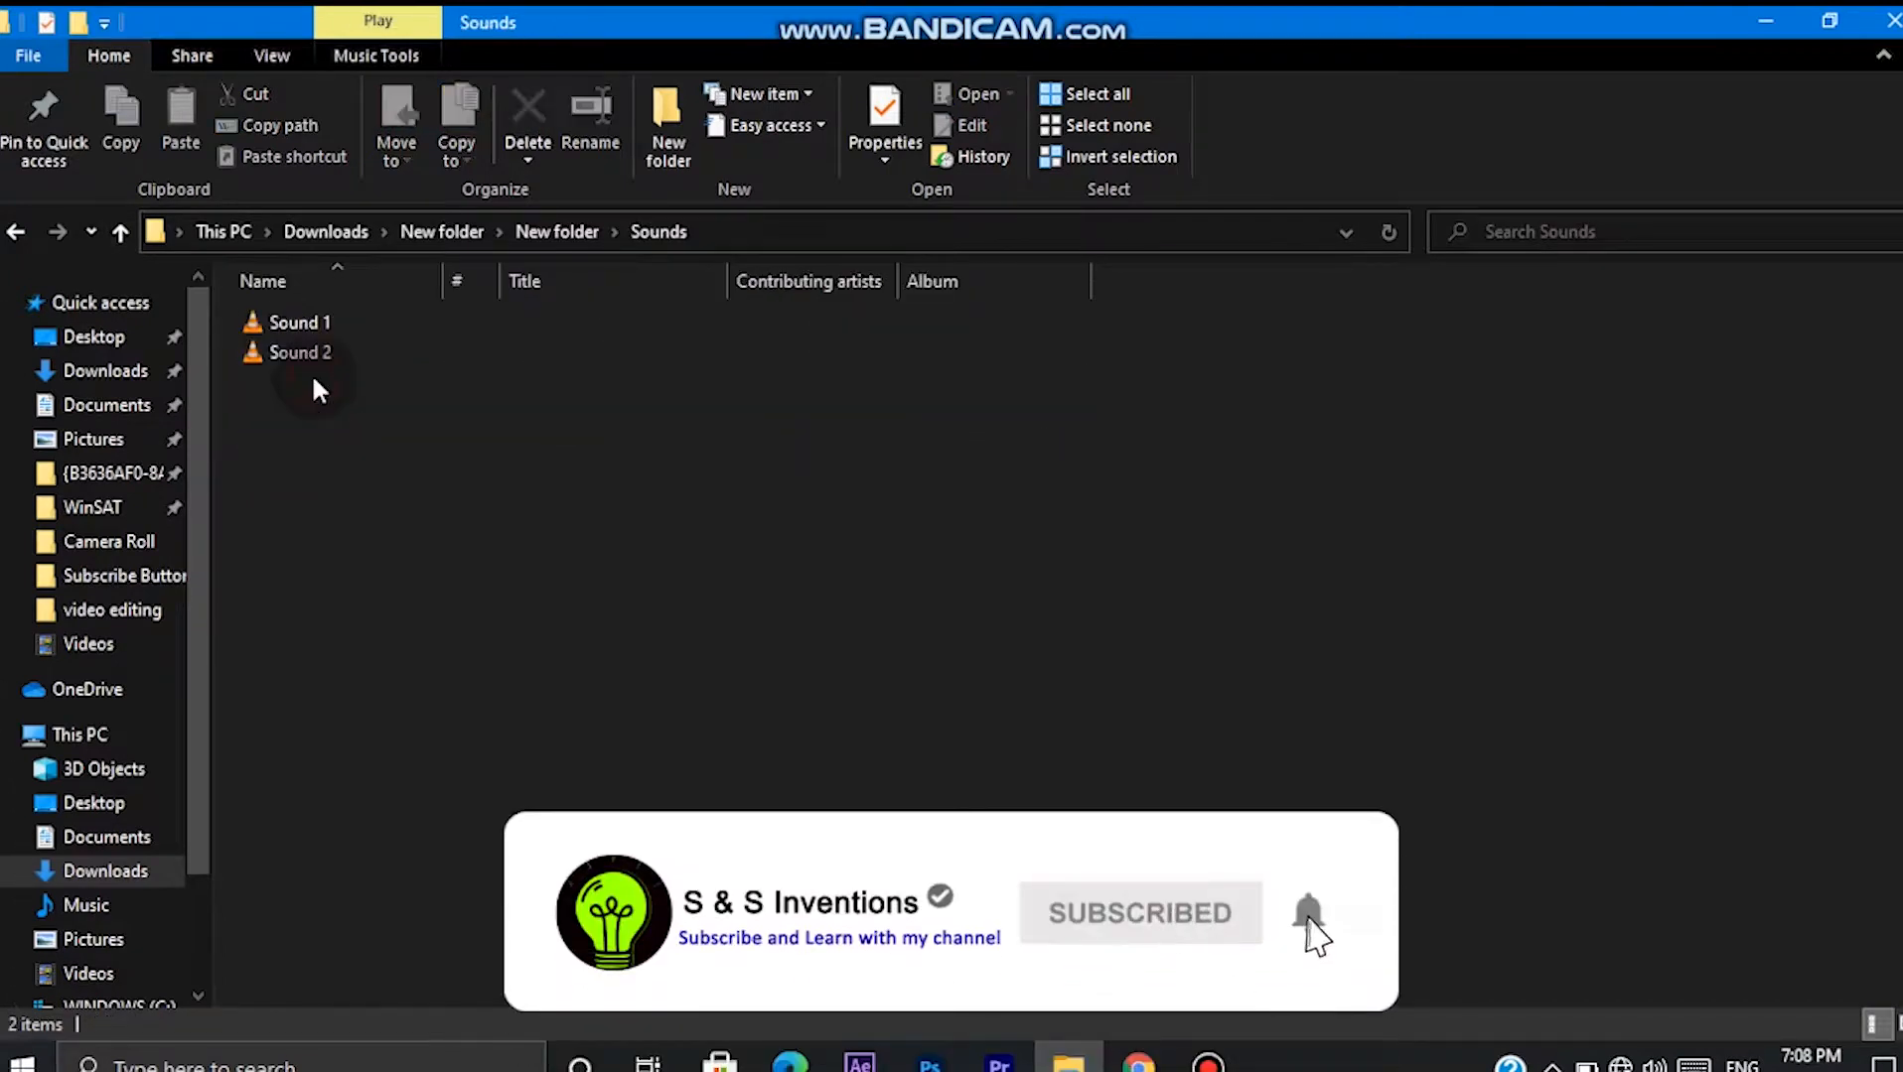
{"action": "left_click", "coordinate": [1887, 1024]}
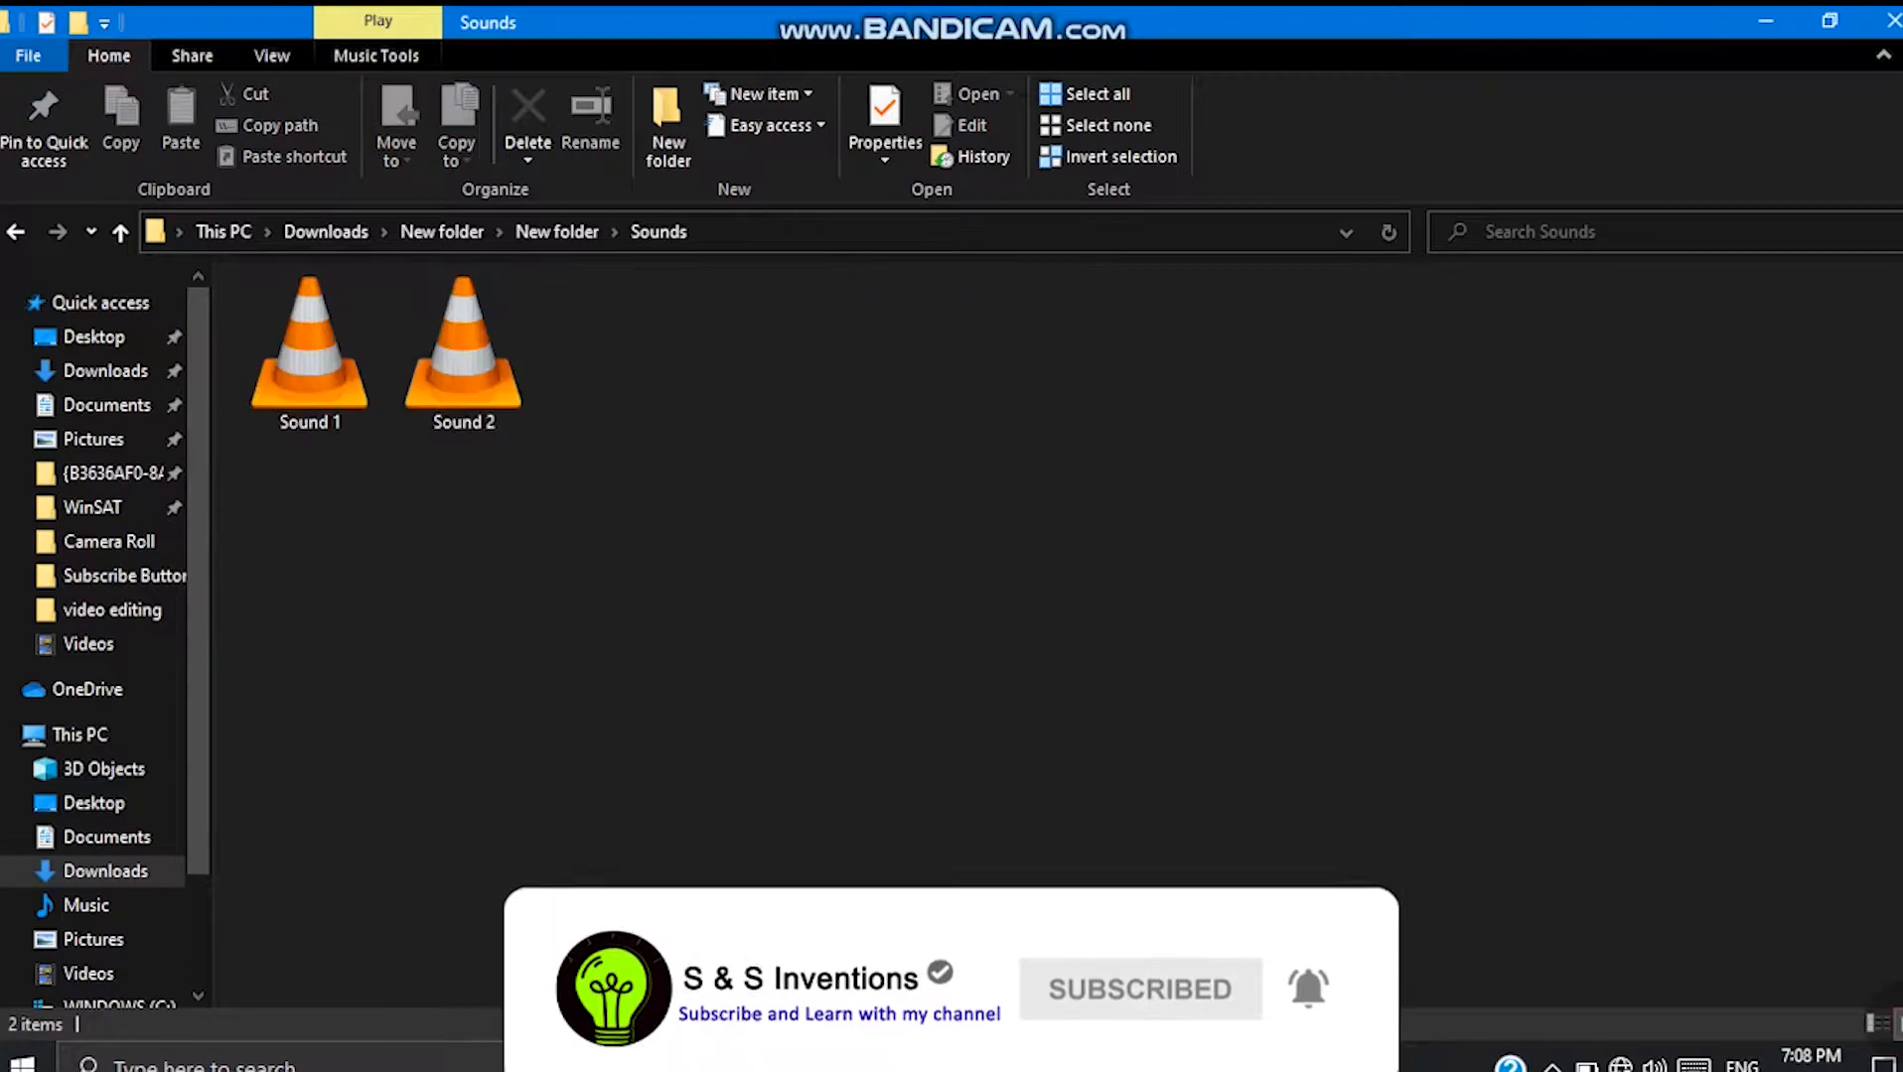
{"action": "double_click", "coordinate": [317, 411]}
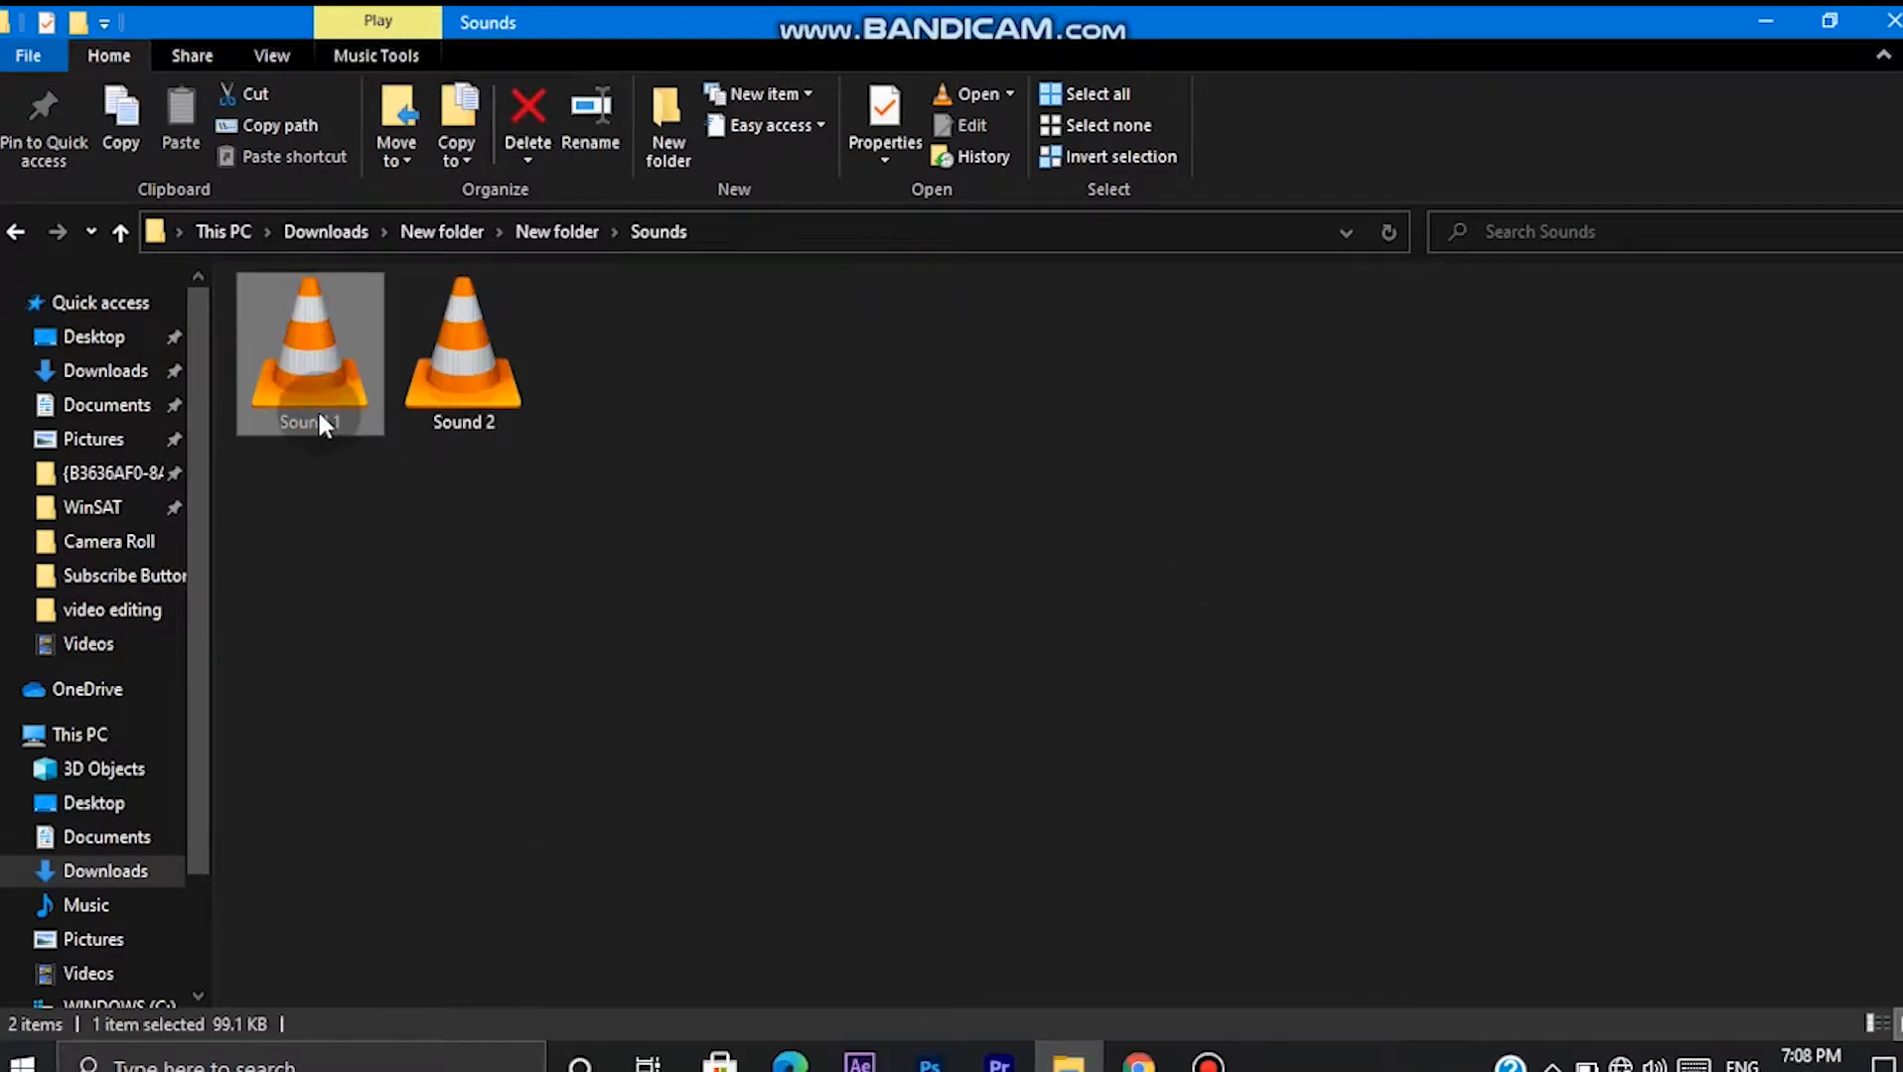
{"action": "left_click_drag", "start_coordinate": [317, 410], "coordinate": [314, 624]}
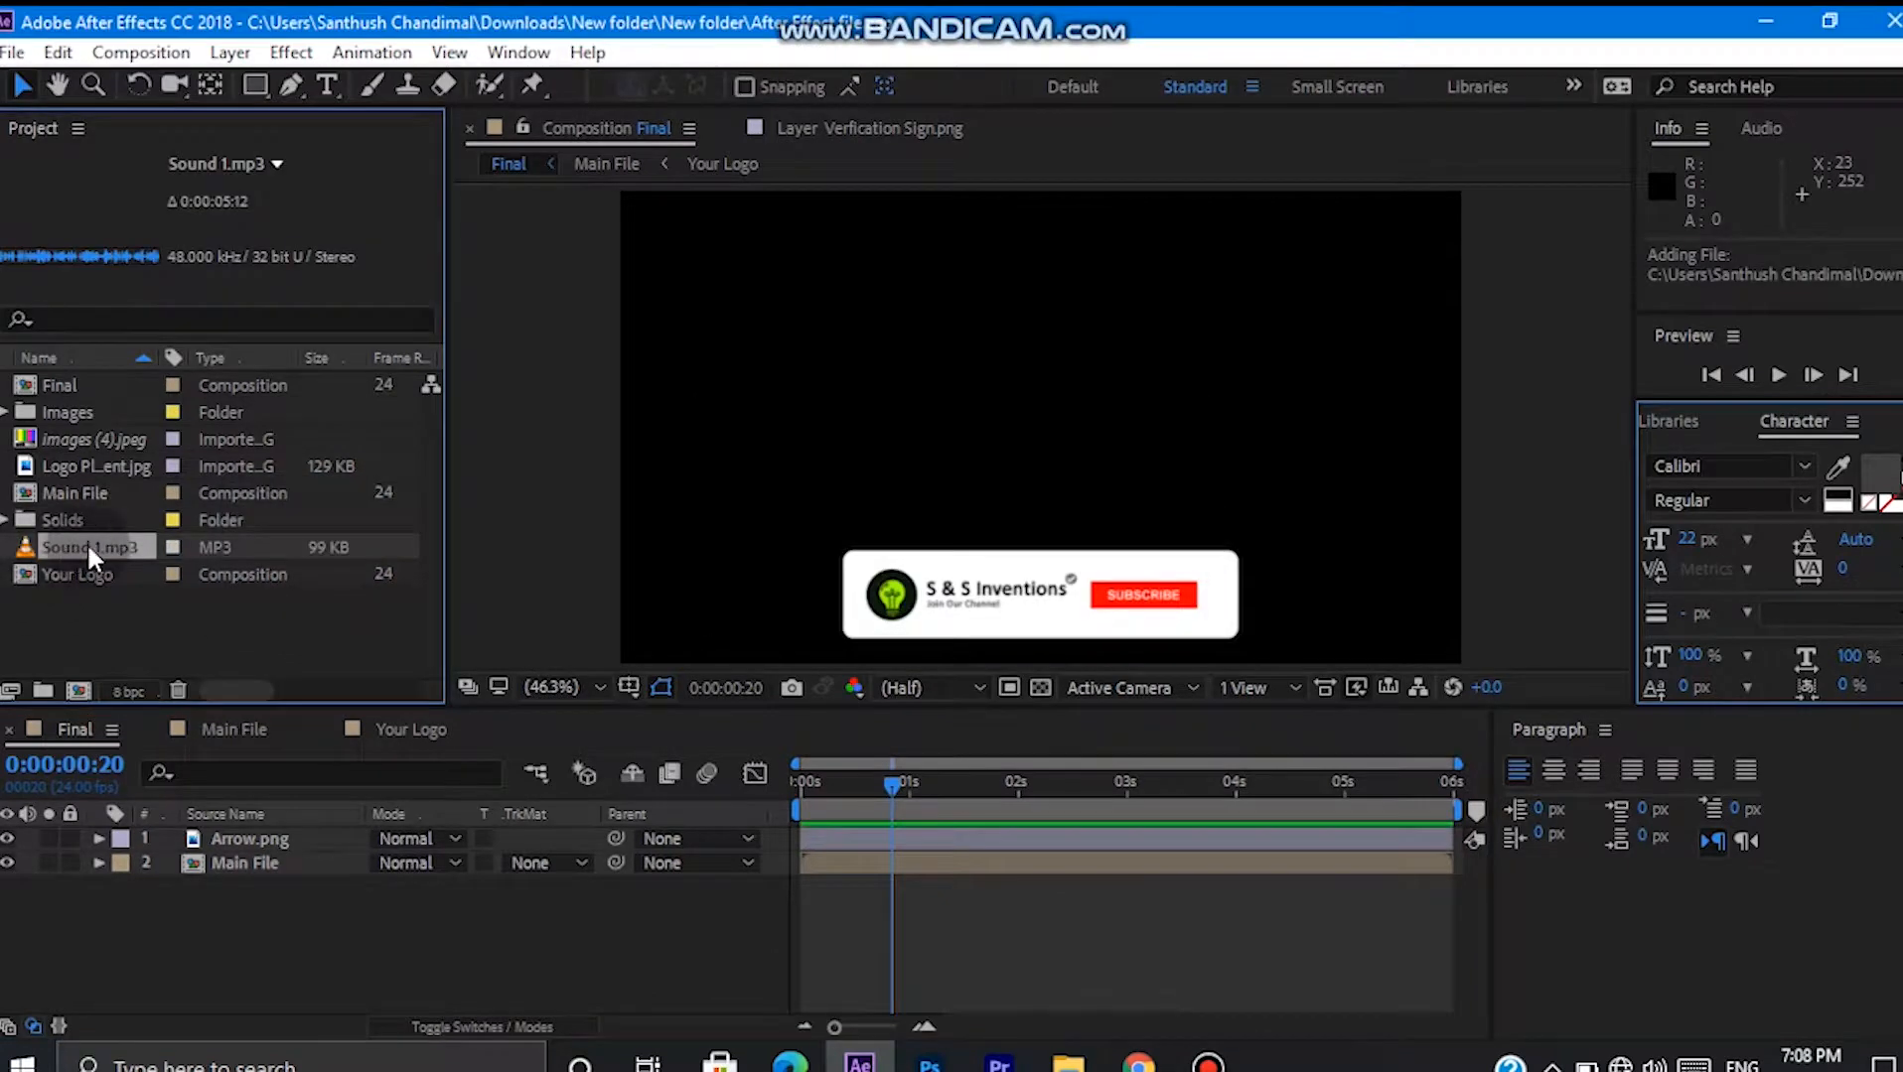
{"action": "left_click_drag", "start_coordinate": [91, 556], "coordinate": [810, 884]}
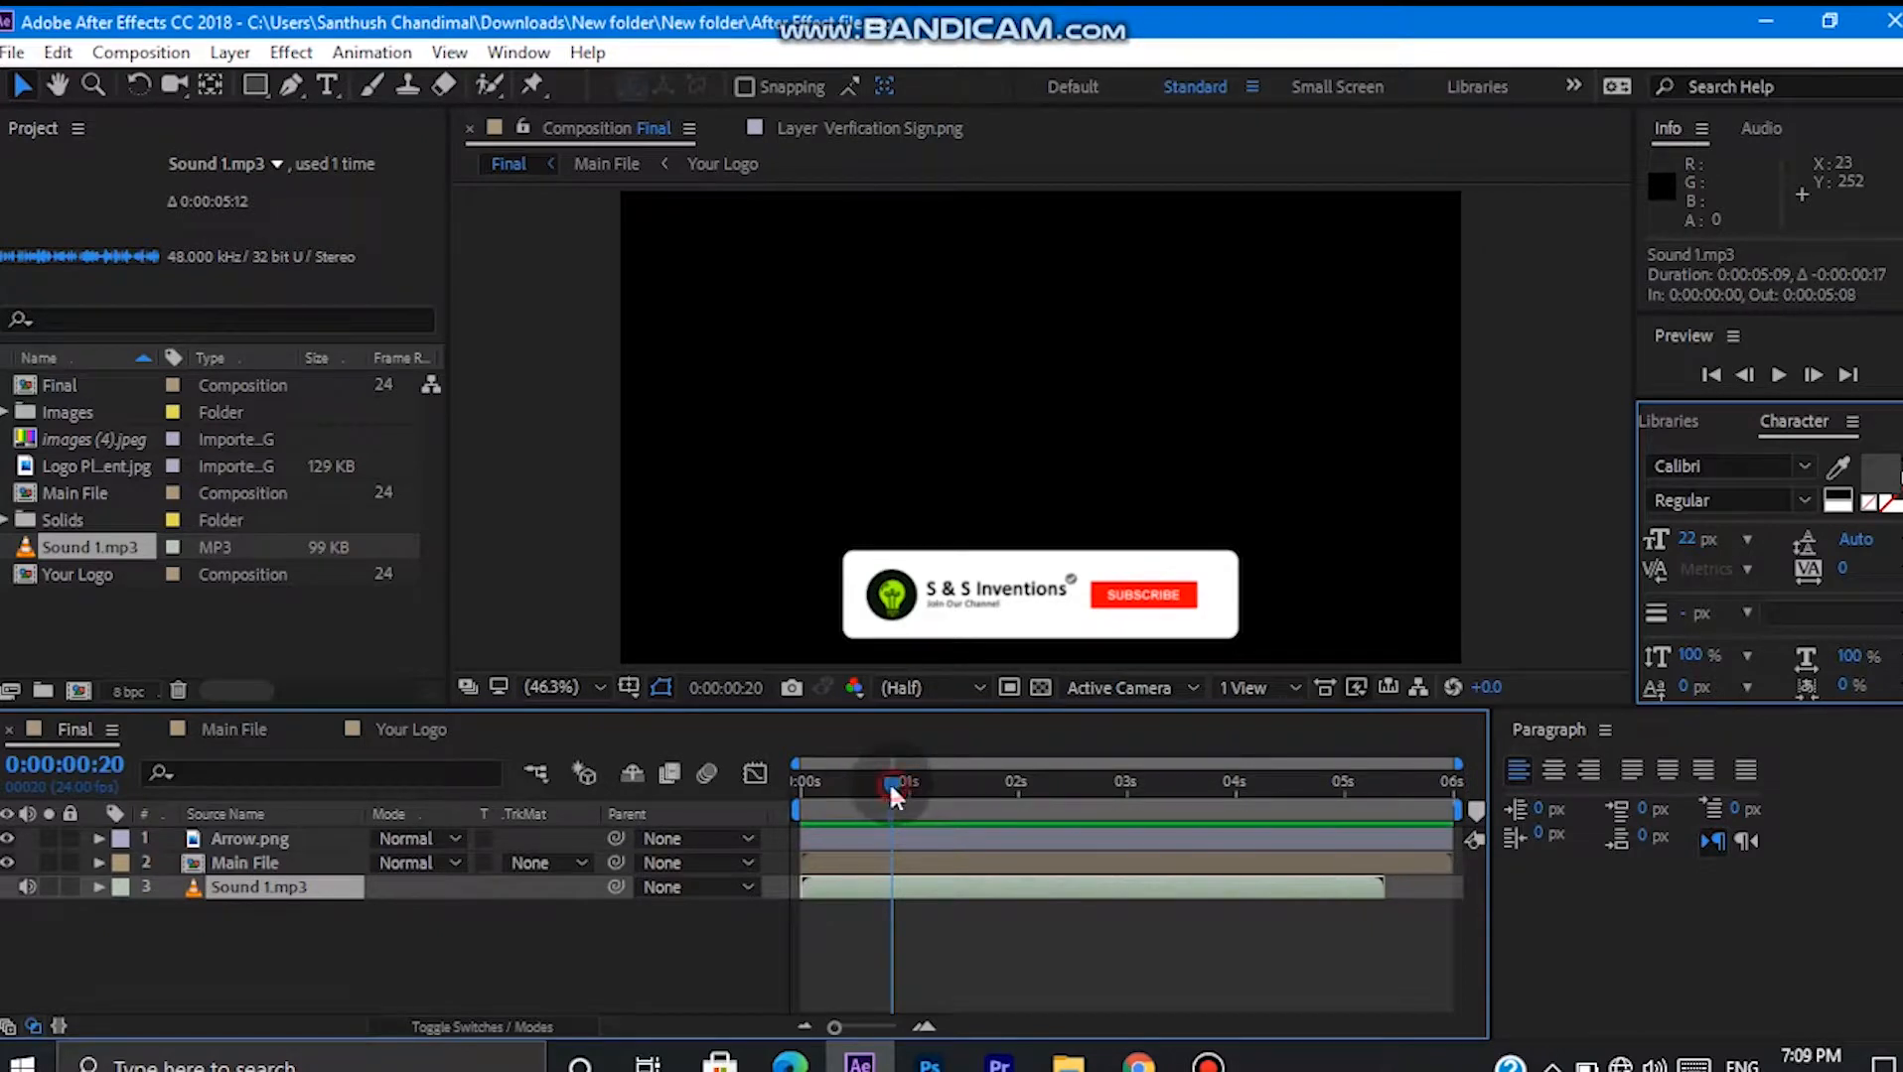
Play the Final composition from the beginning to check the animation together with the added sound.
{"action": "left_click_drag", "start_coordinate": [891, 781], "coordinate": [754, 784]}
{"action": "key", "text": "space"}
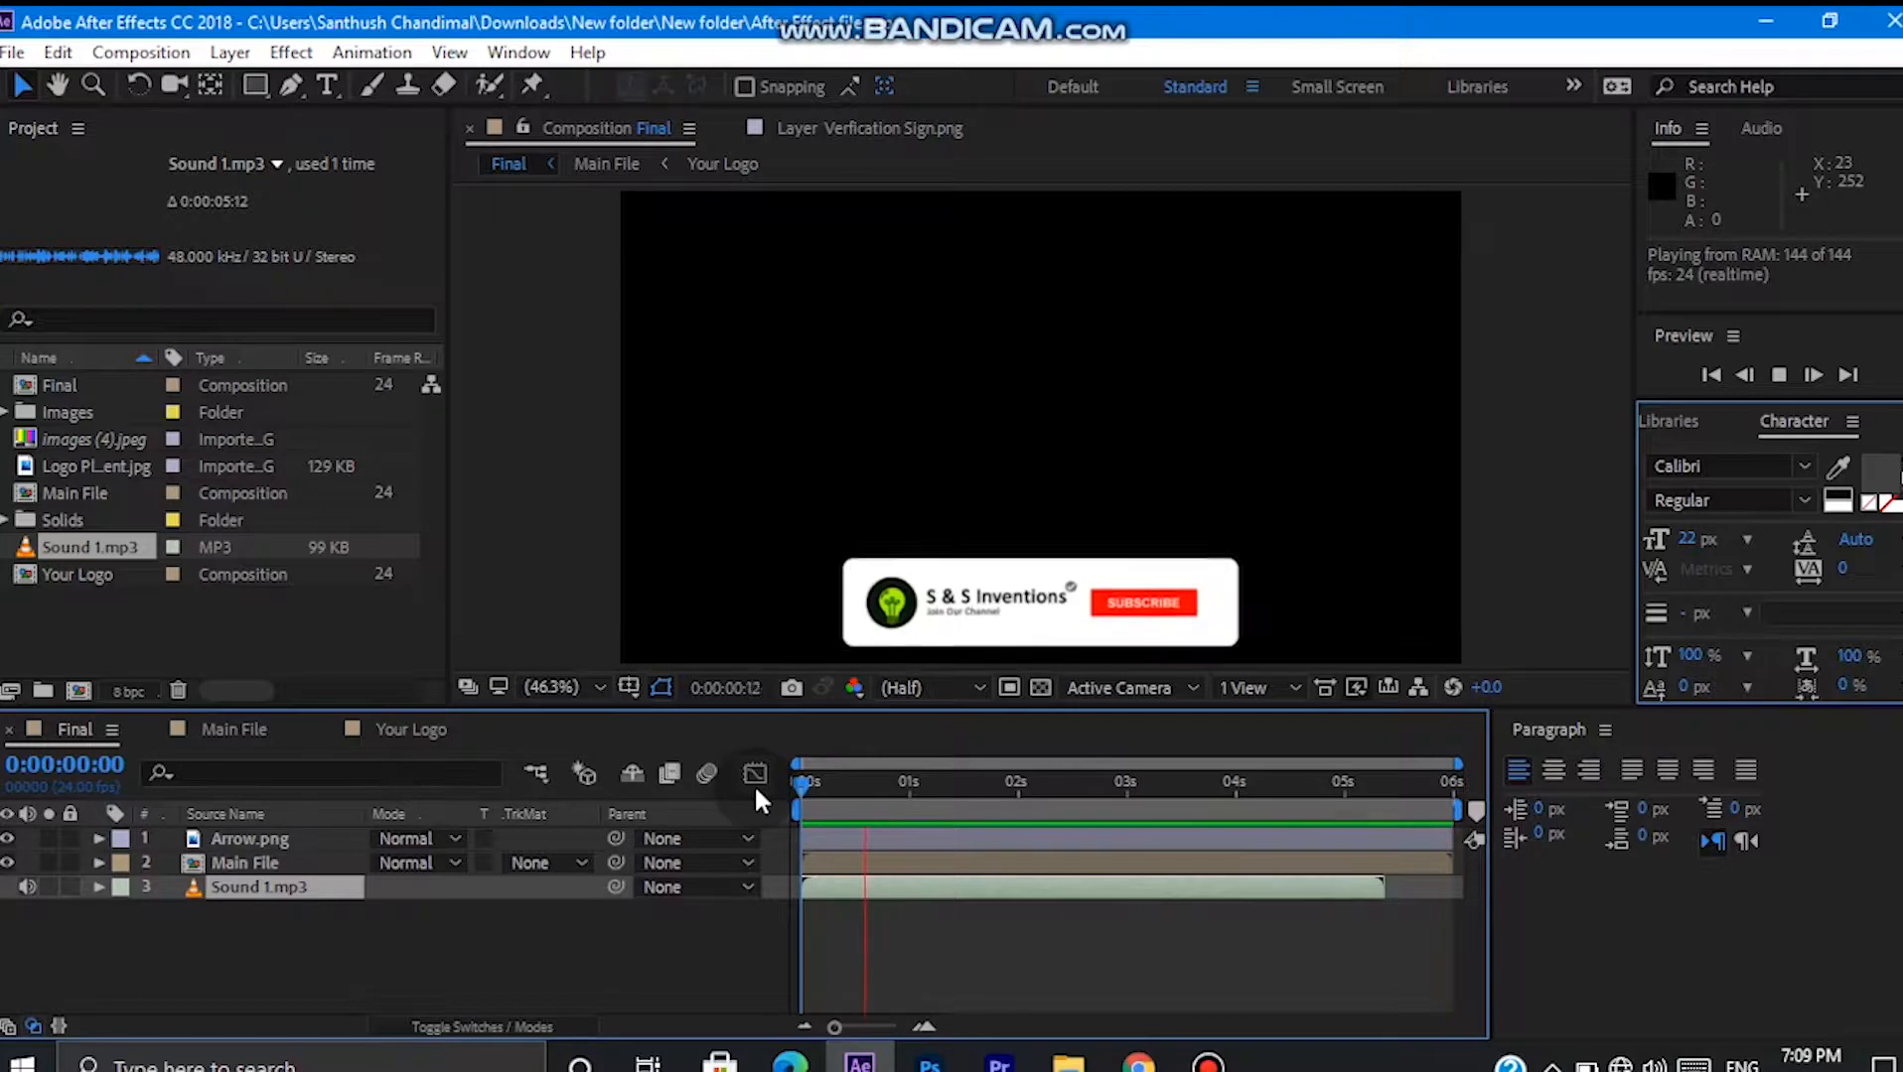
{"action": "key", "text": "space"}
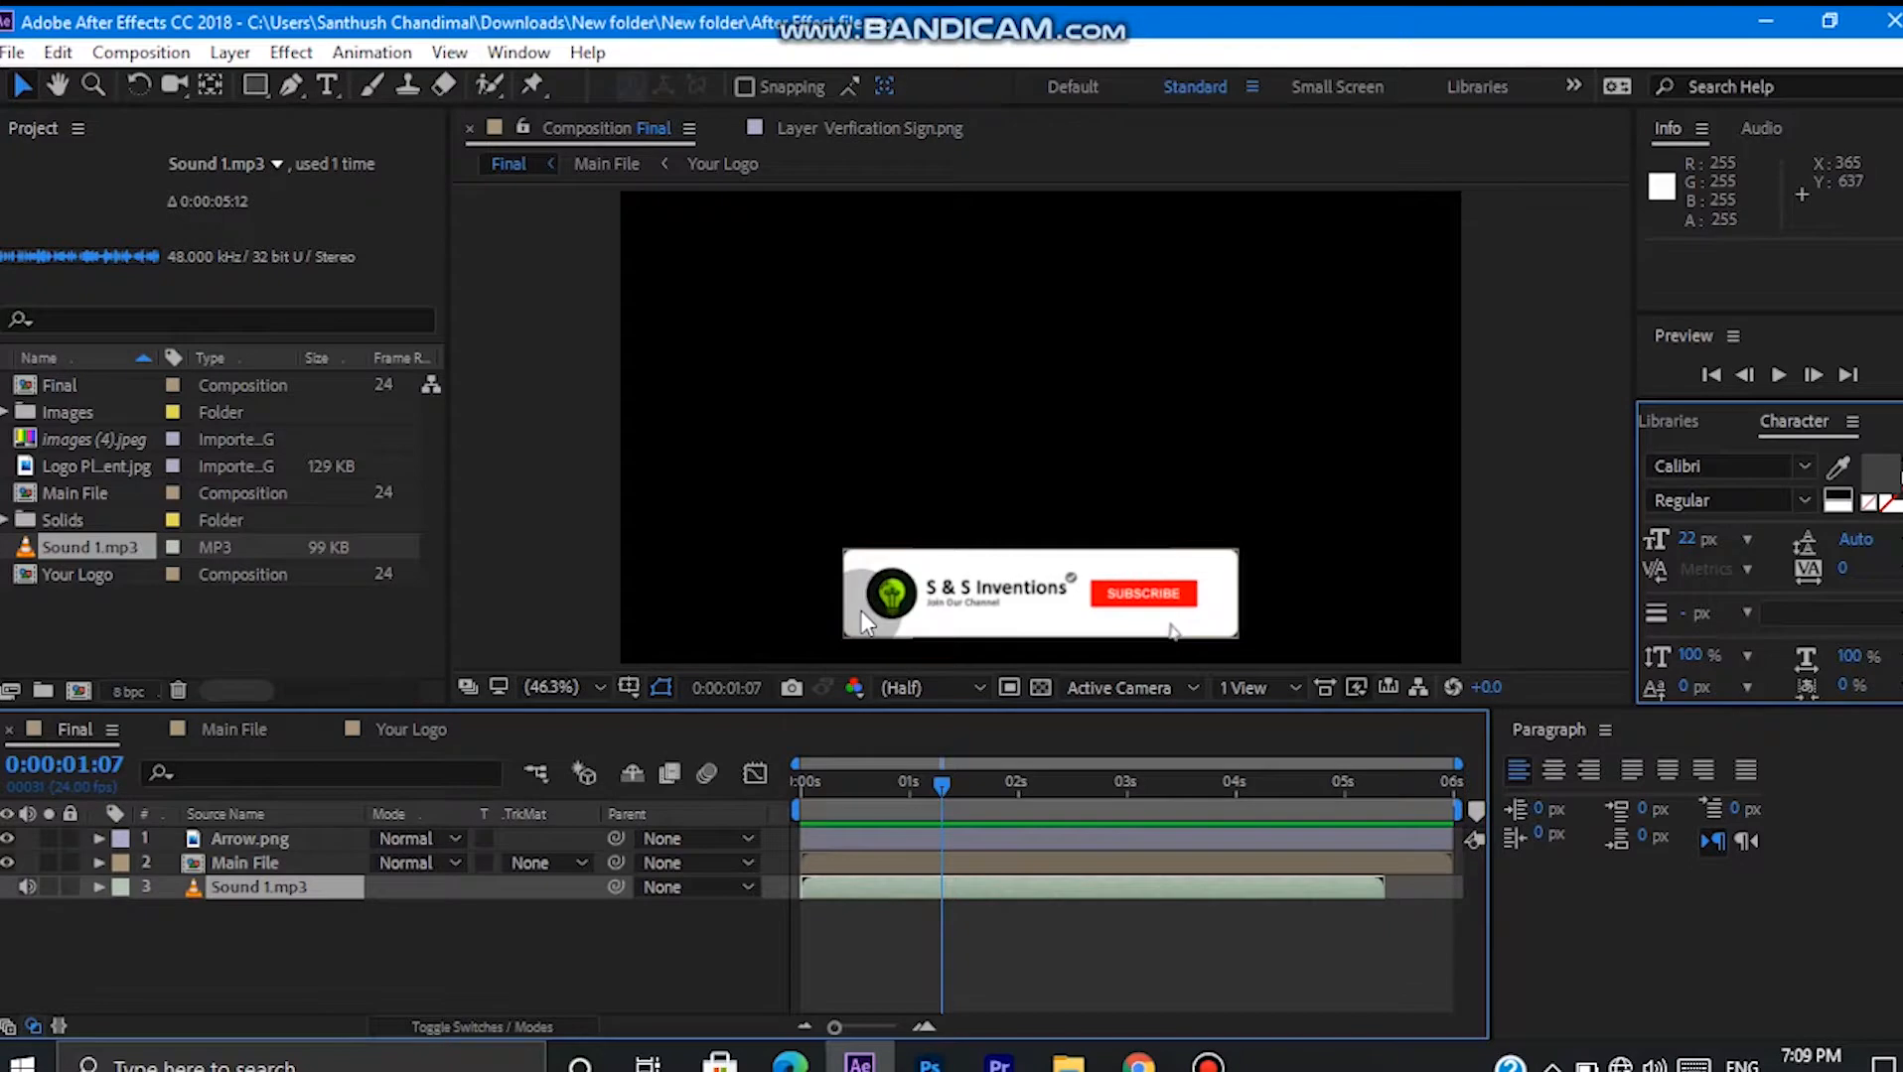
Add the Final composition to the render queue.
{"action": "left_click", "coordinate": [8, 55]}
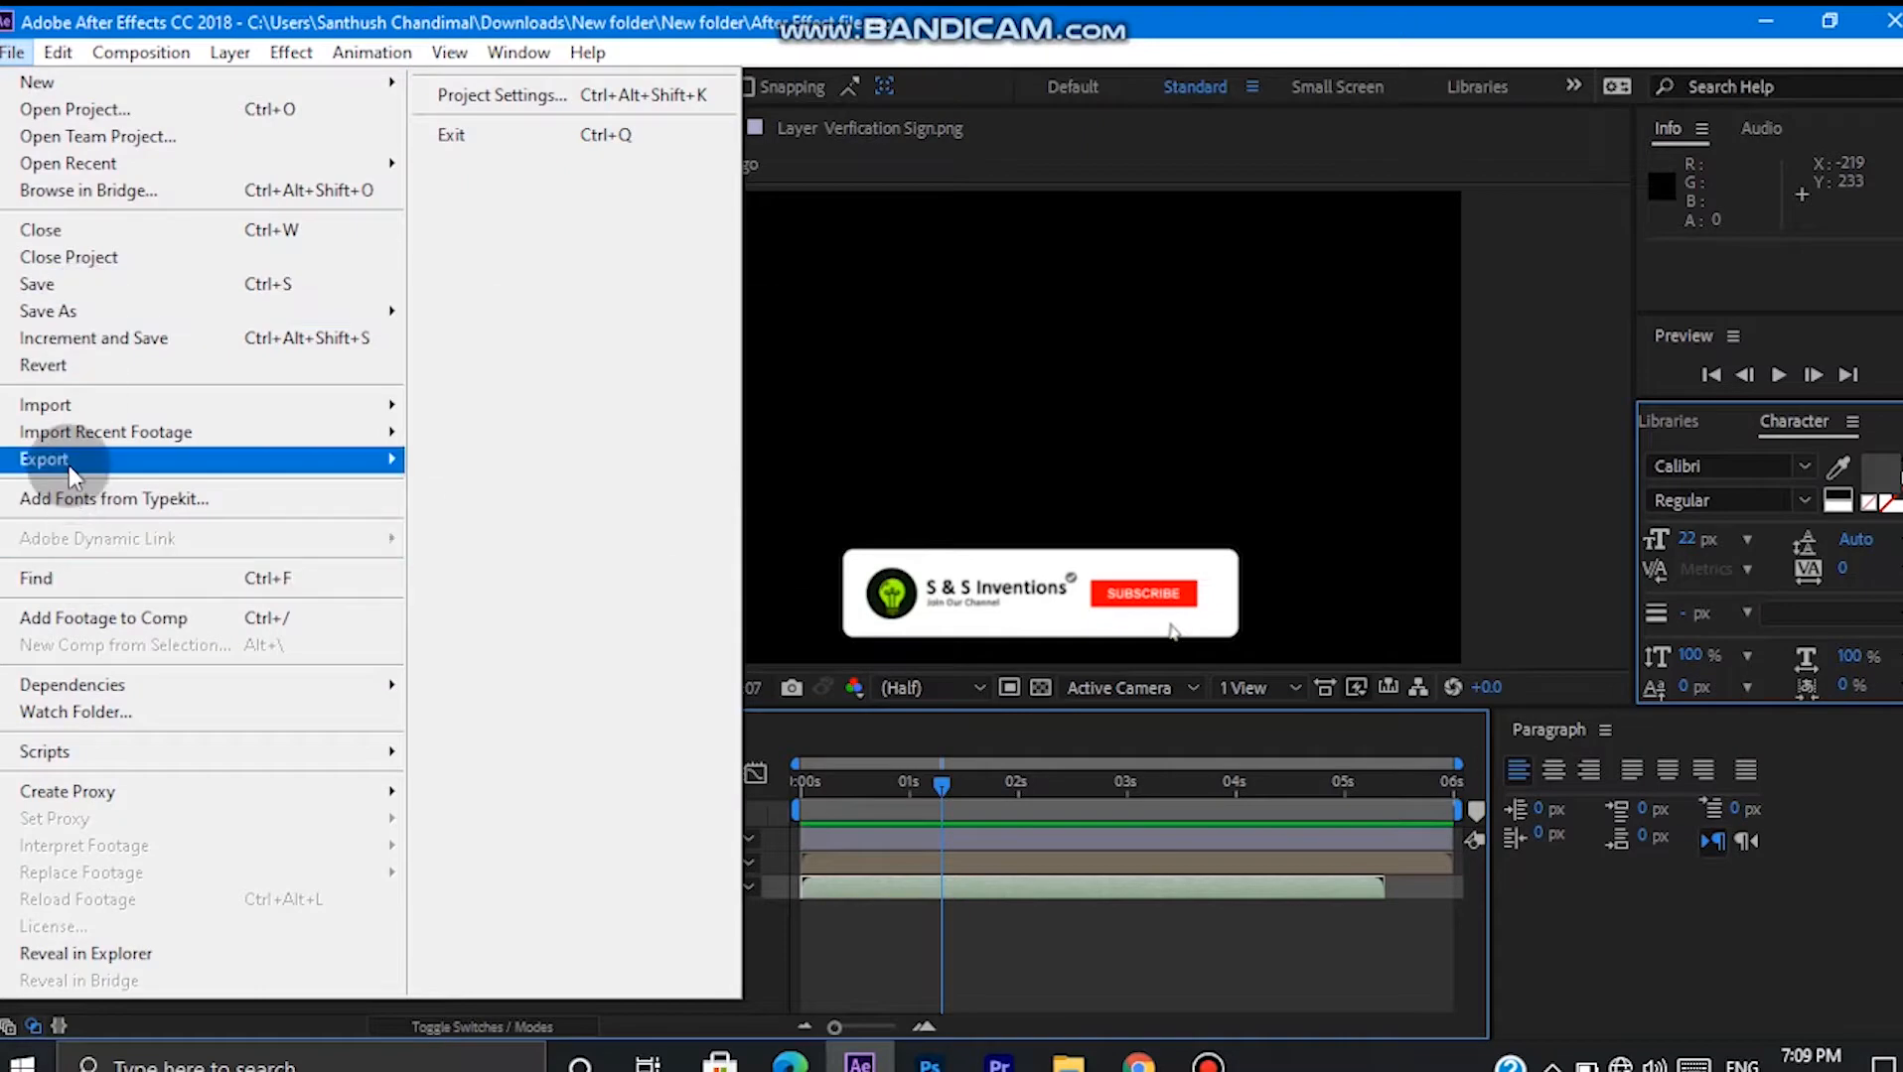
{"action": "mouse_move", "coordinate": [68, 466]}
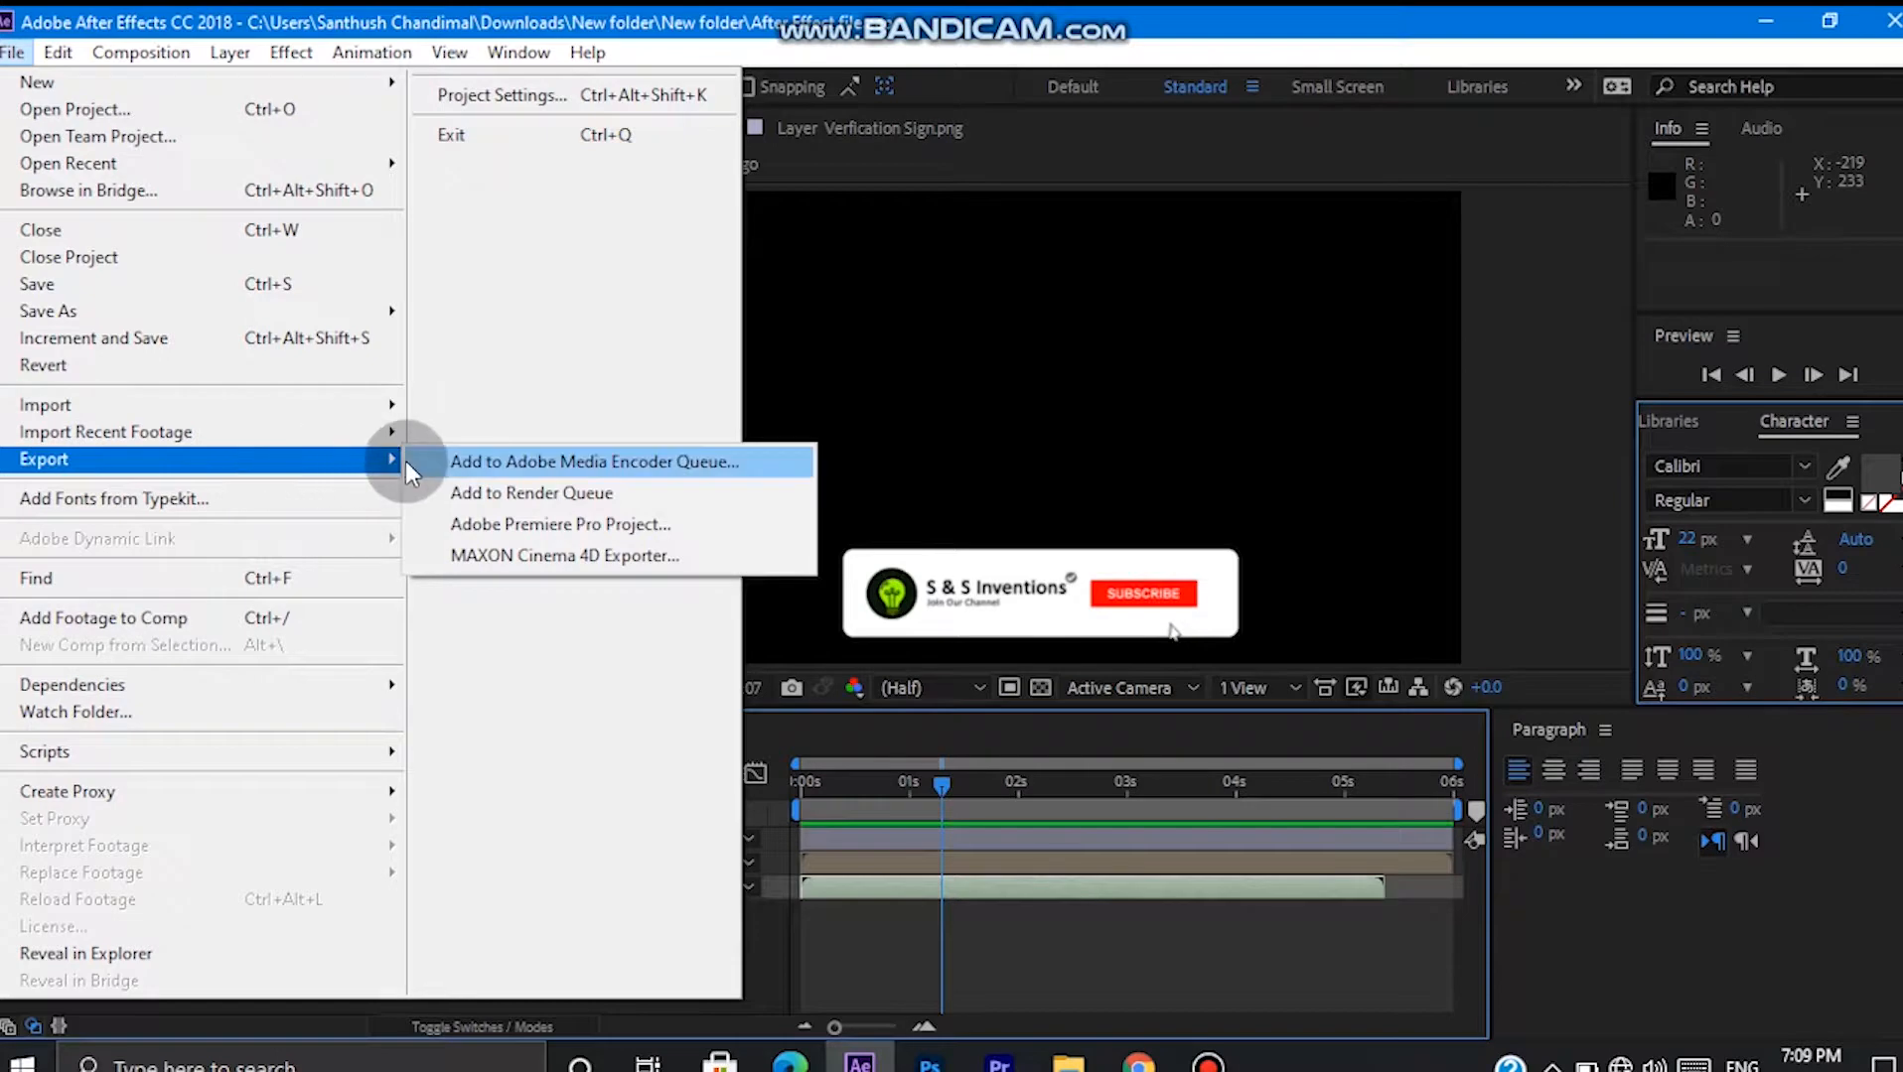
{"action": "left_click", "coordinate": [451, 491]}
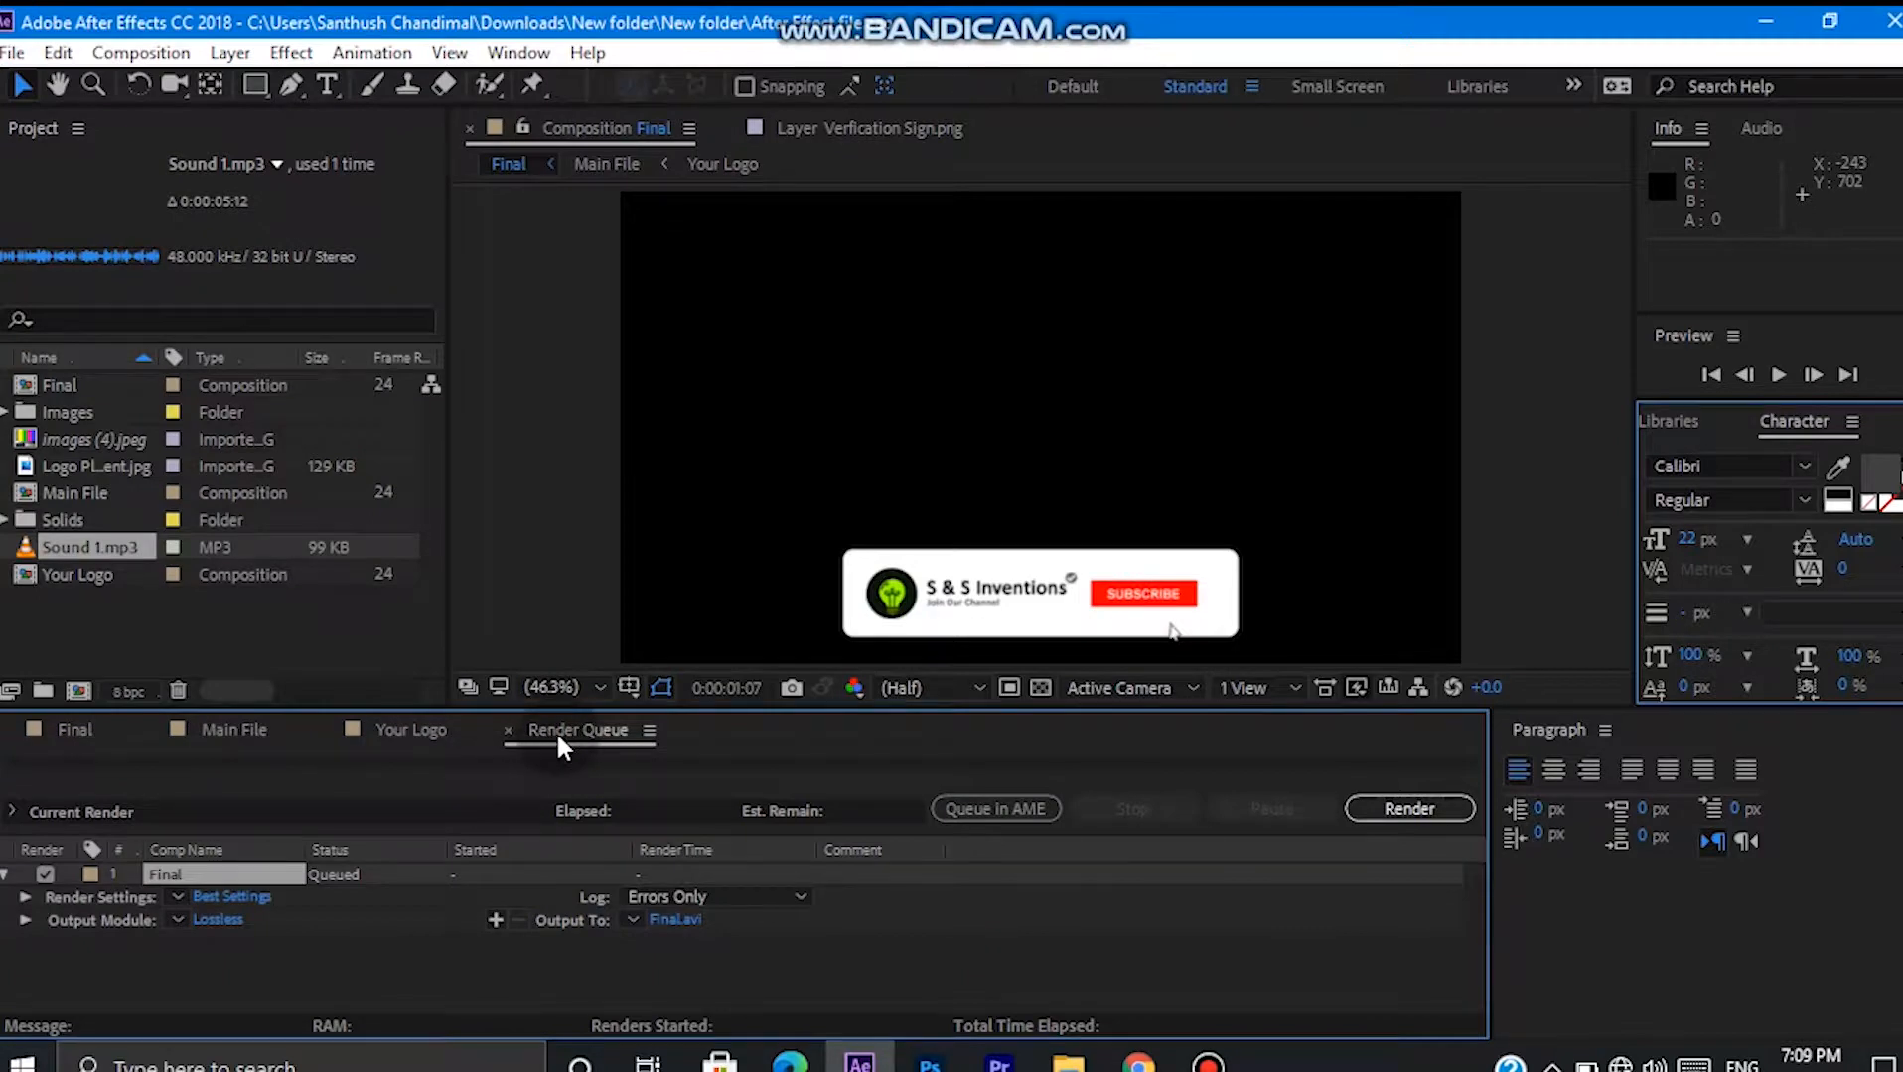
Configure the Final render's output module with RGB + Alpha channels and the QuickTime format.
{"action": "left_click", "coordinate": [208, 921]}
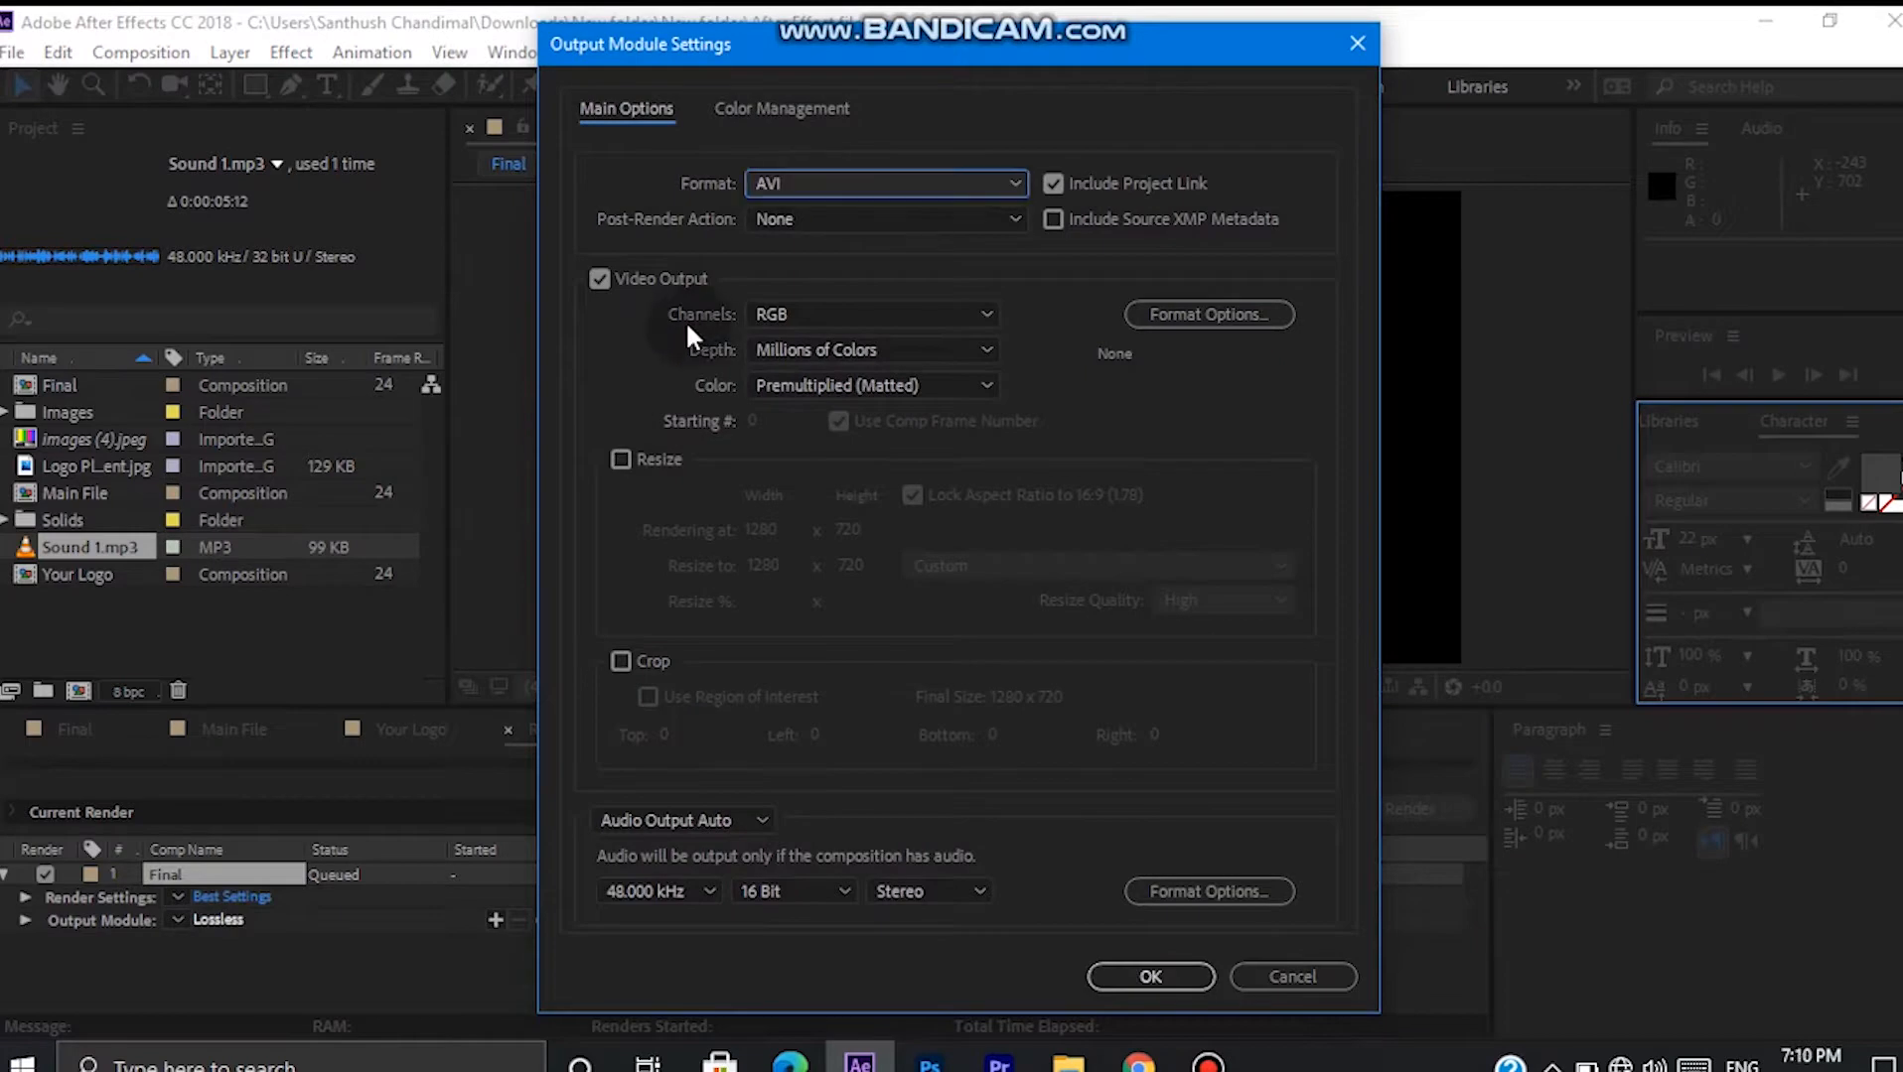
{"action": "left_click", "coordinate": [775, 312]}
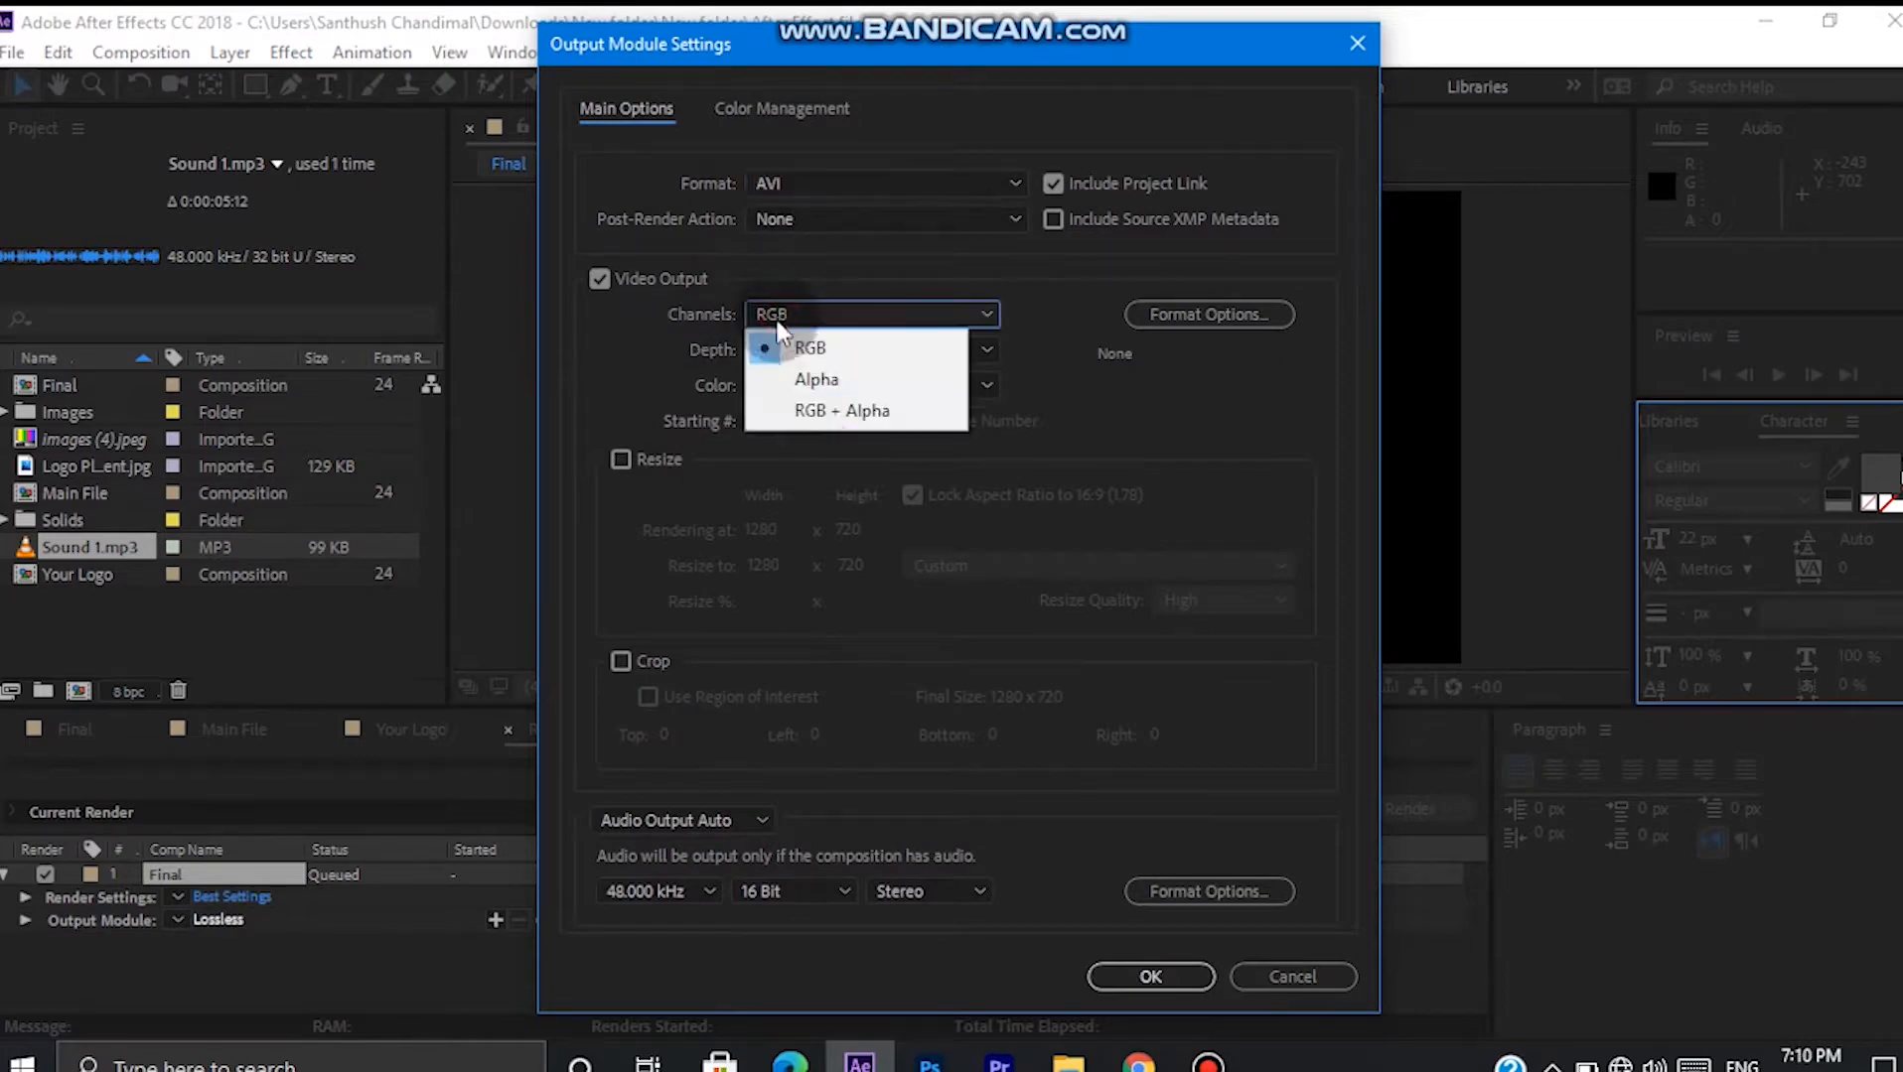
{"action": "left_click", "coordinate": [811, 417]}
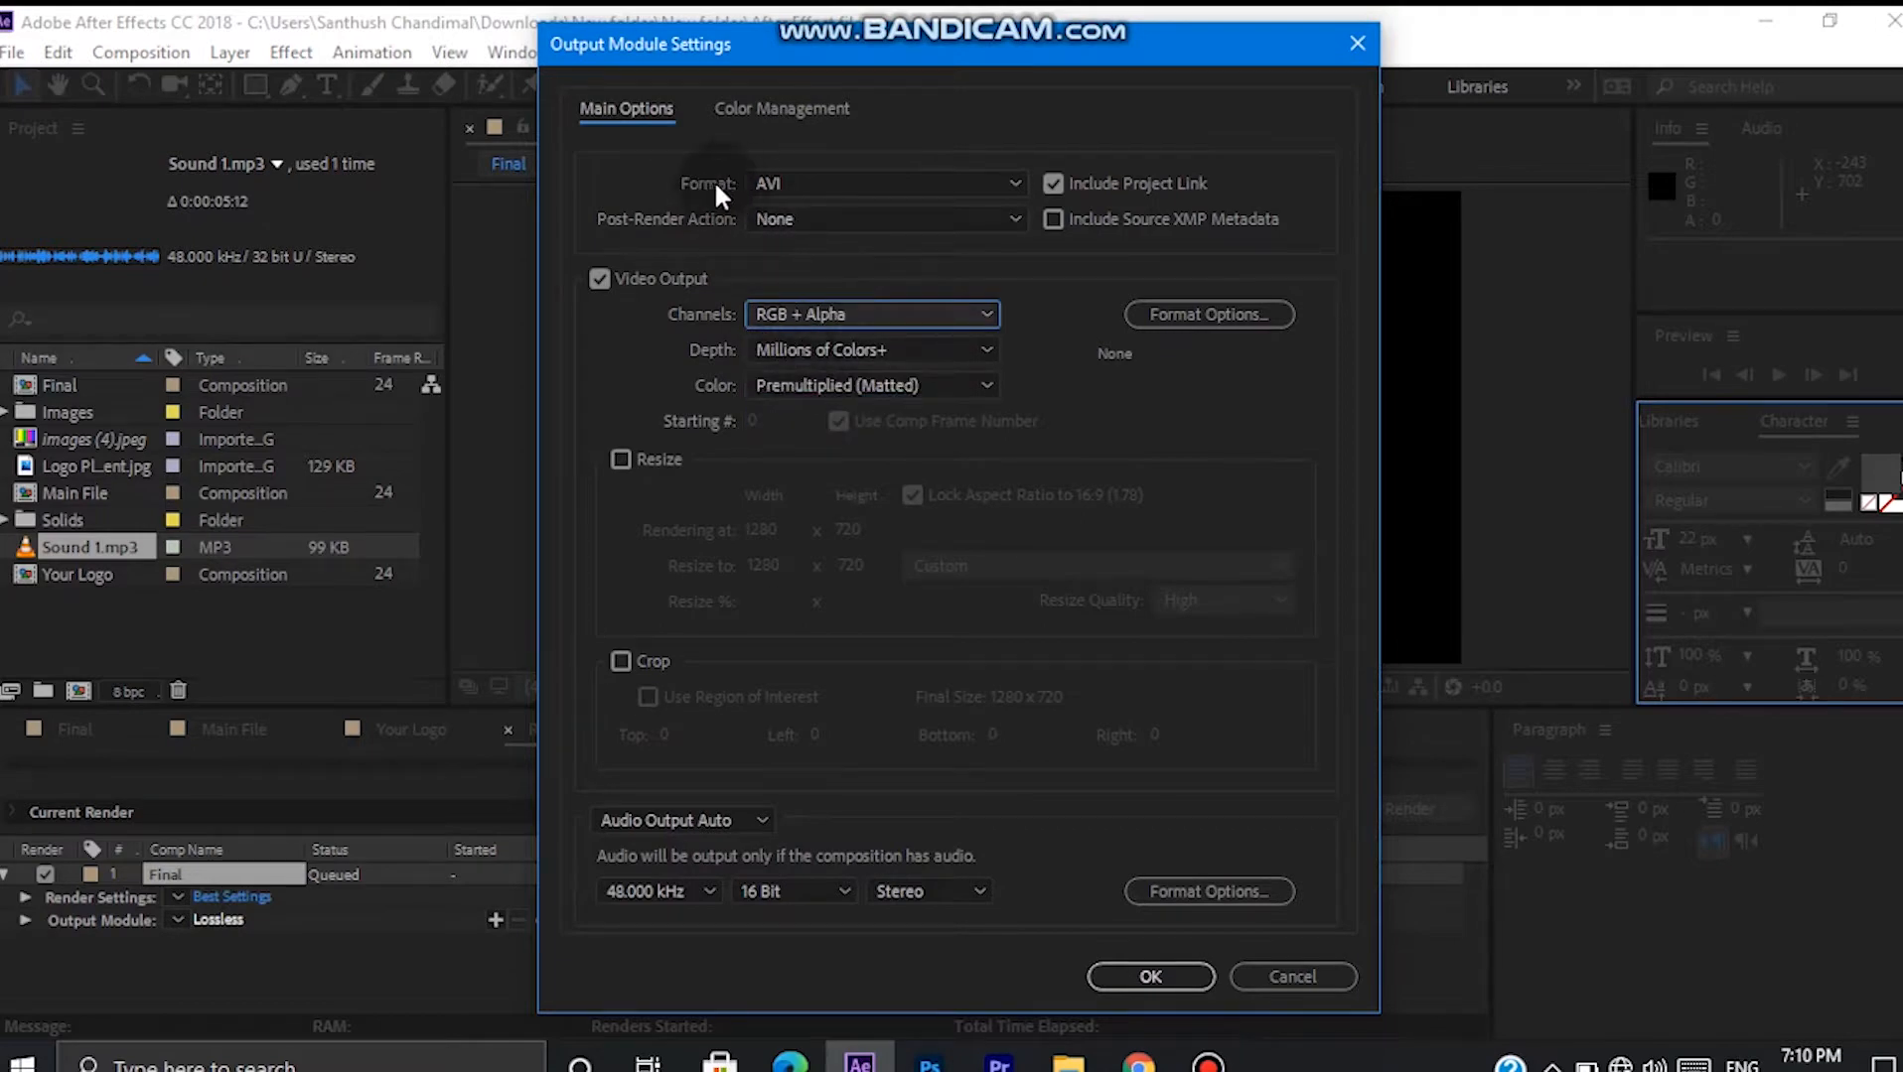
{"action": "left_click", "coordinate": [765, 183]}
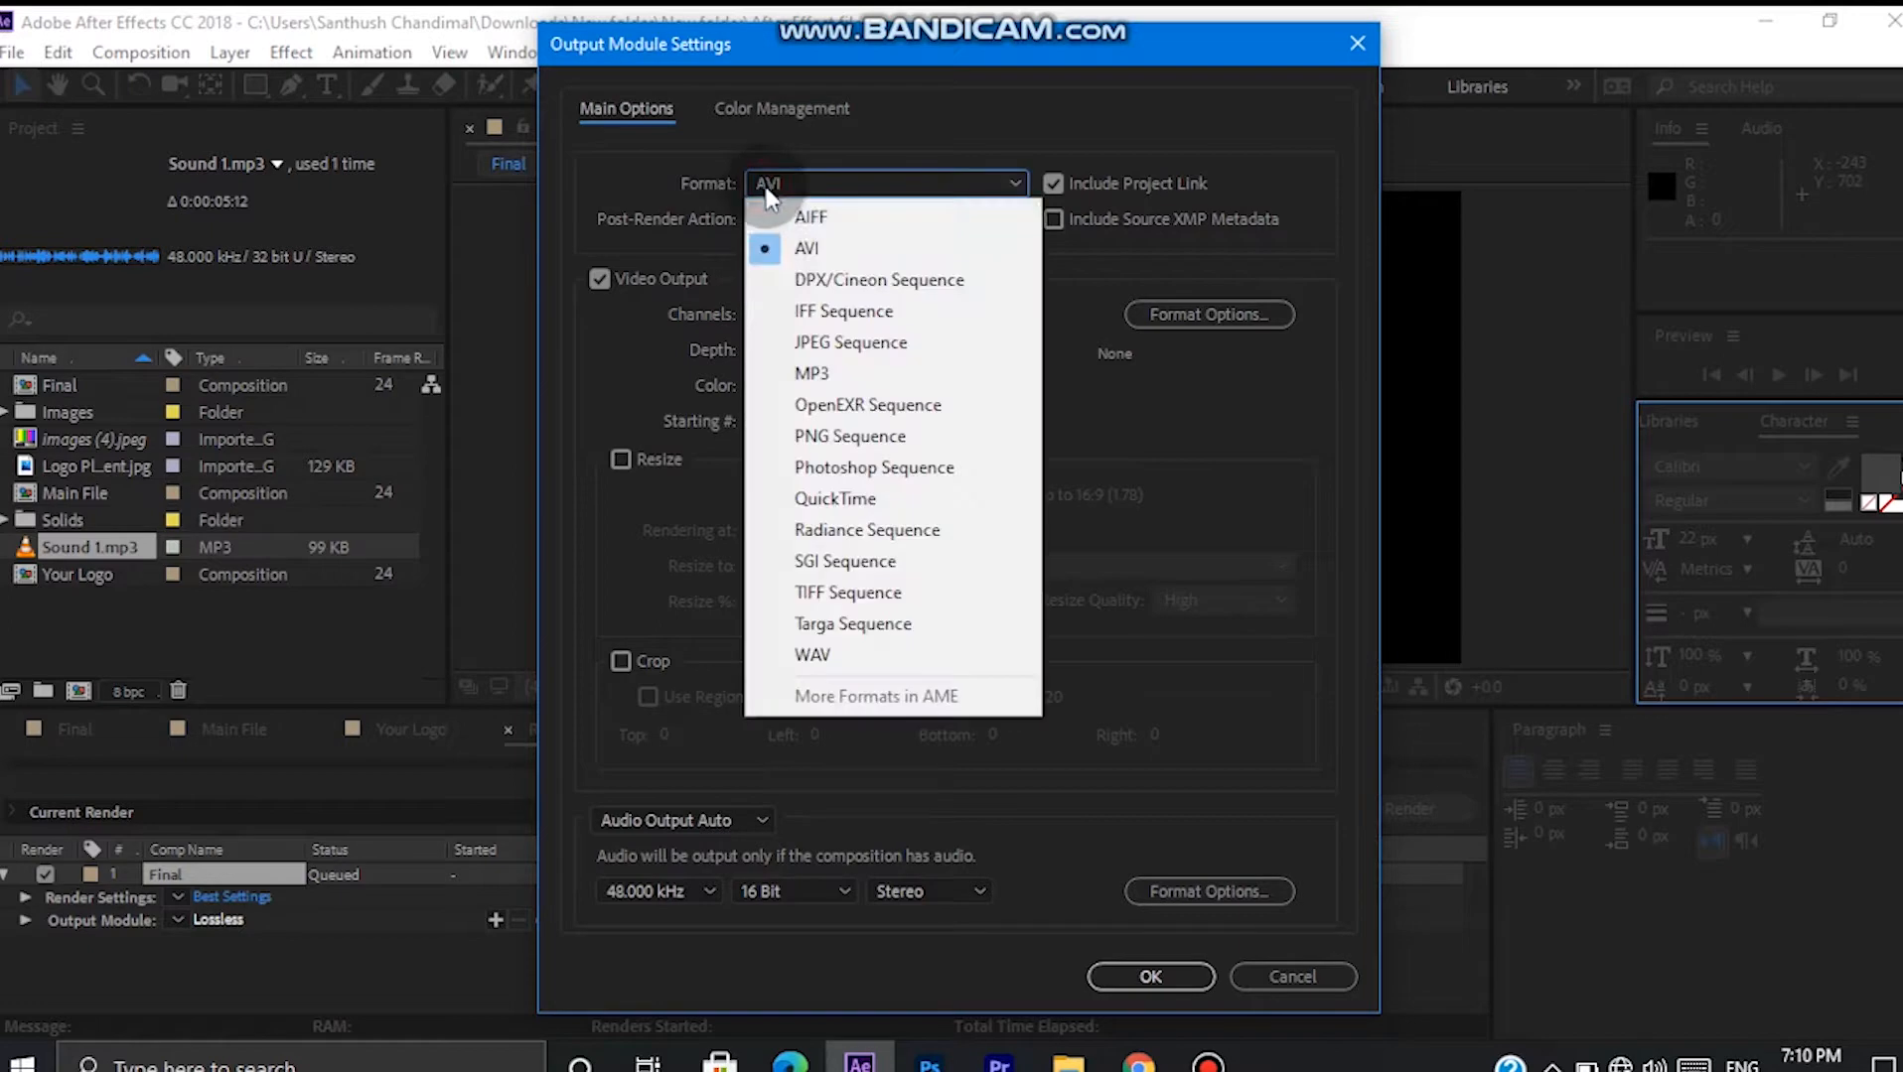
{"action": "left_click", "coordinate": [789, 251]}
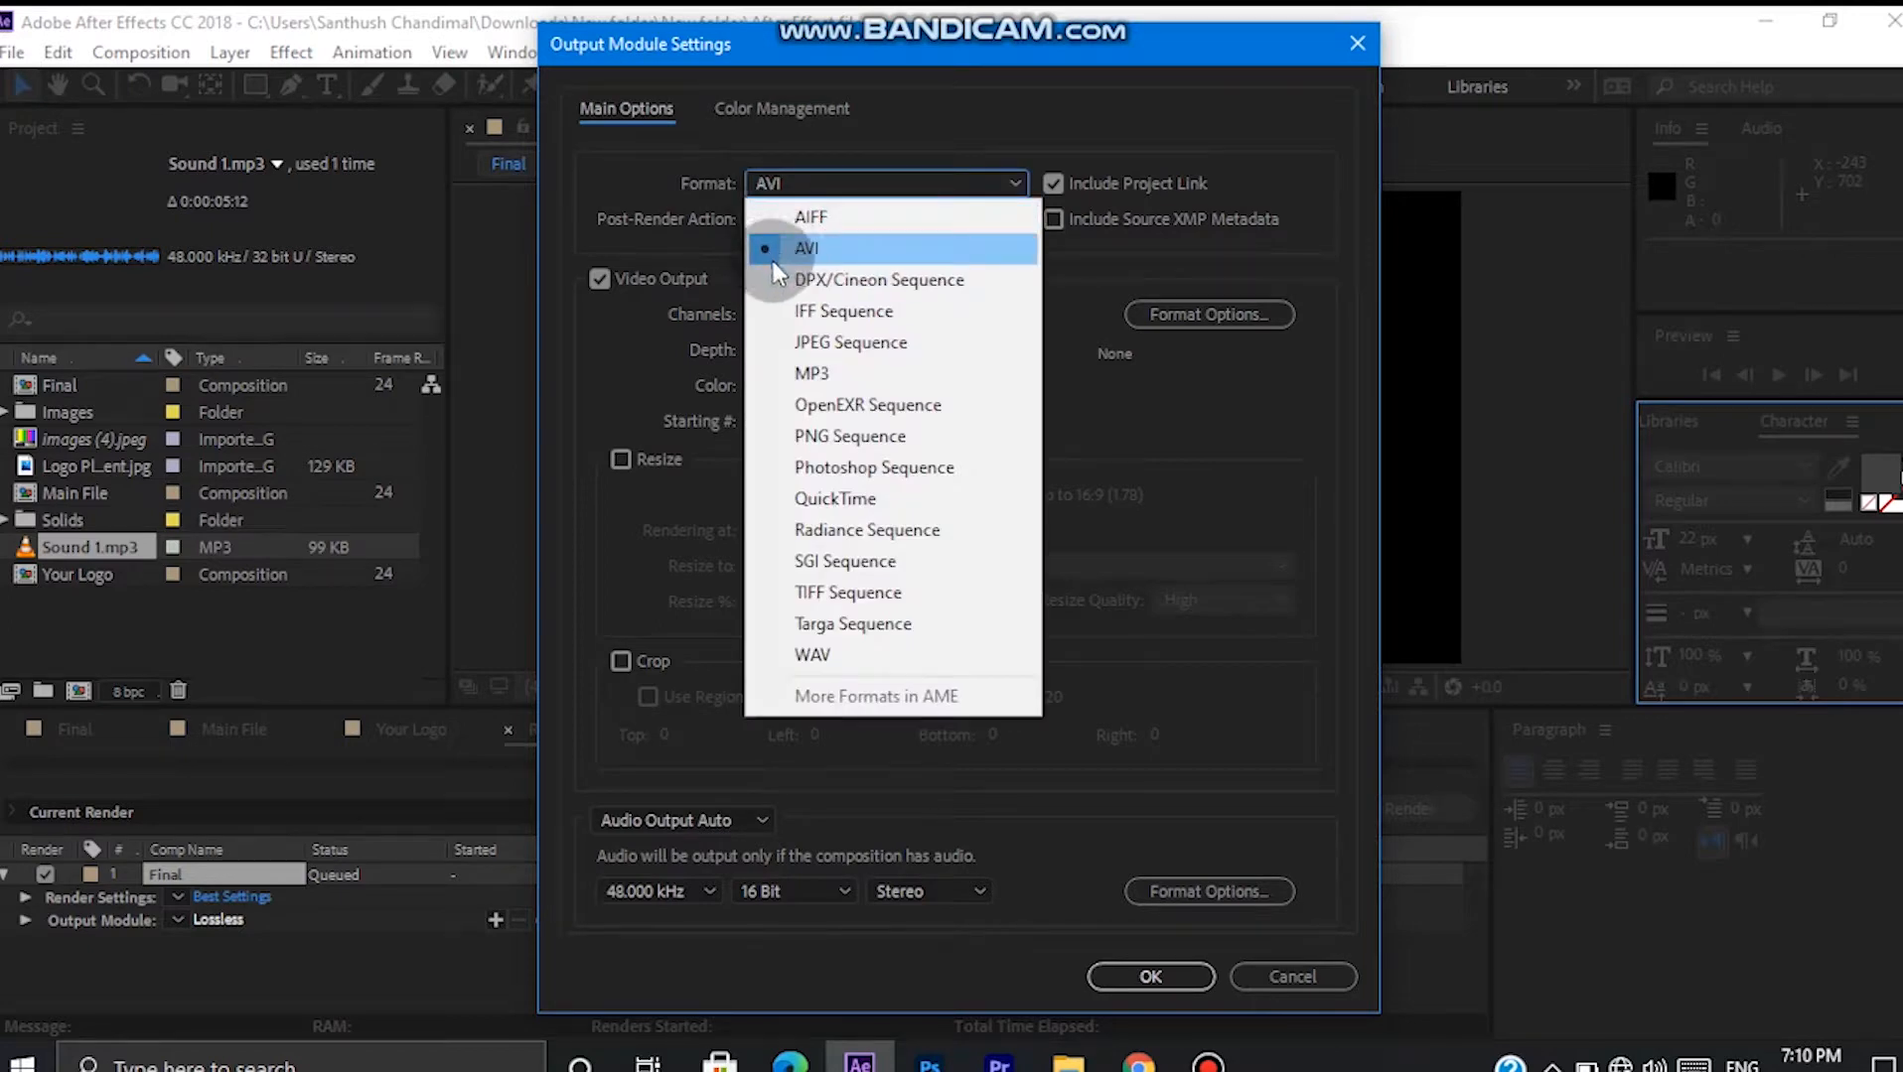
{"action": "left_click", "coordinate": [817, 501]}
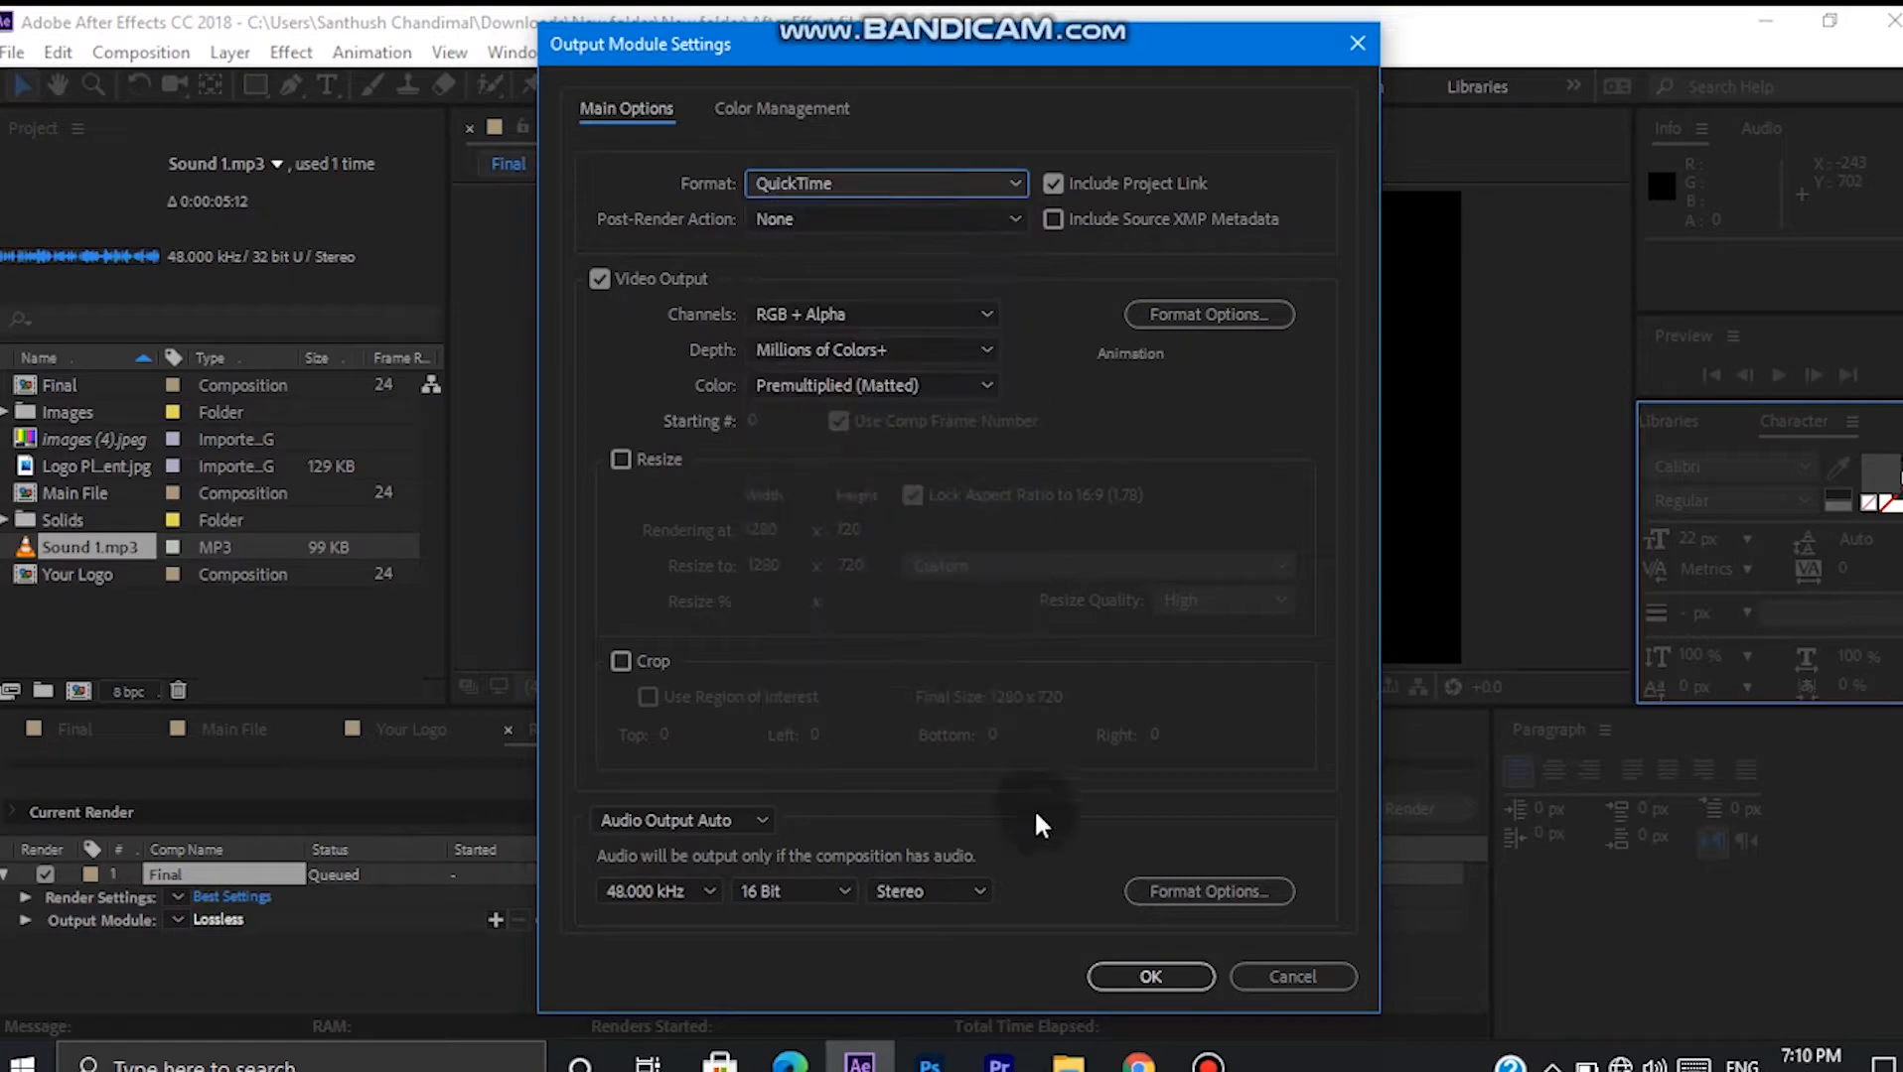
{"action": "left_click", "coordinate": [1137, 977]}
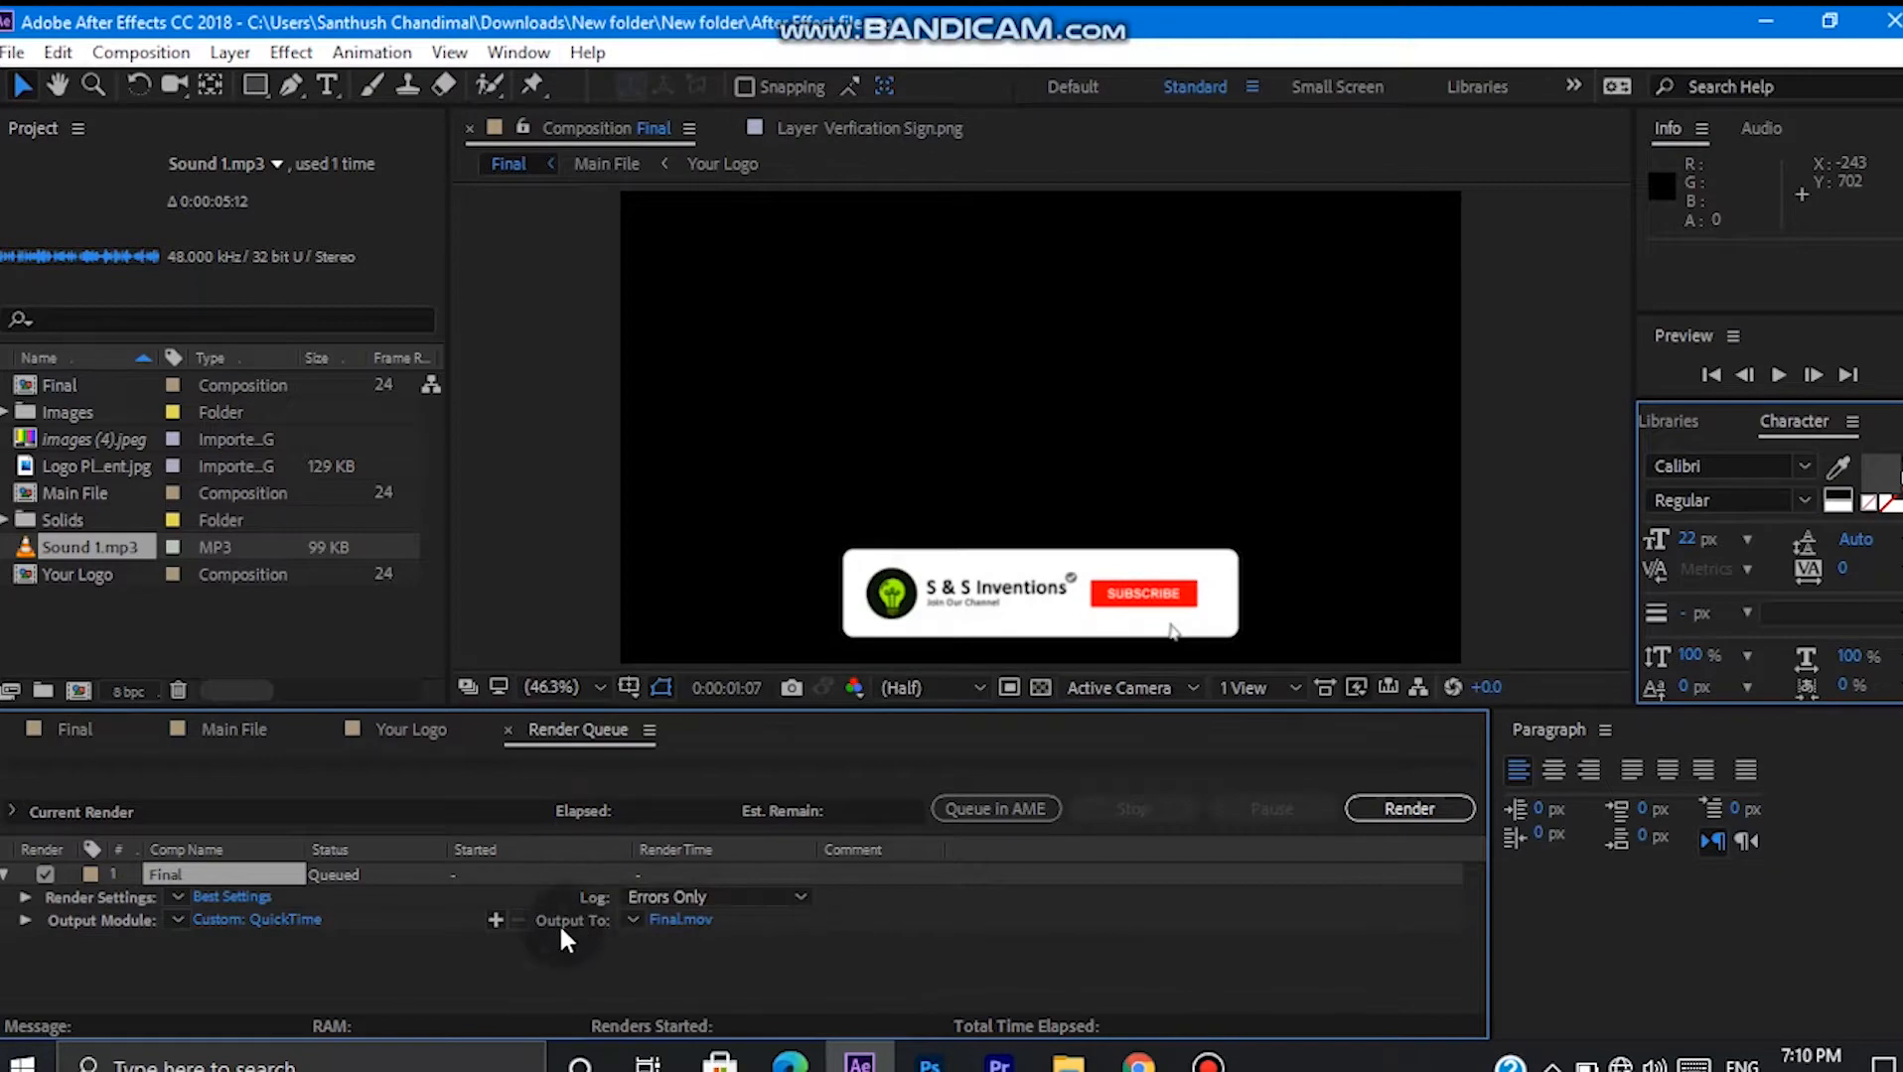
Set the Final render's output to the Videos folder under the name Final and render the composition.
{"action": "left_click", "coordinate": [671, 919]}
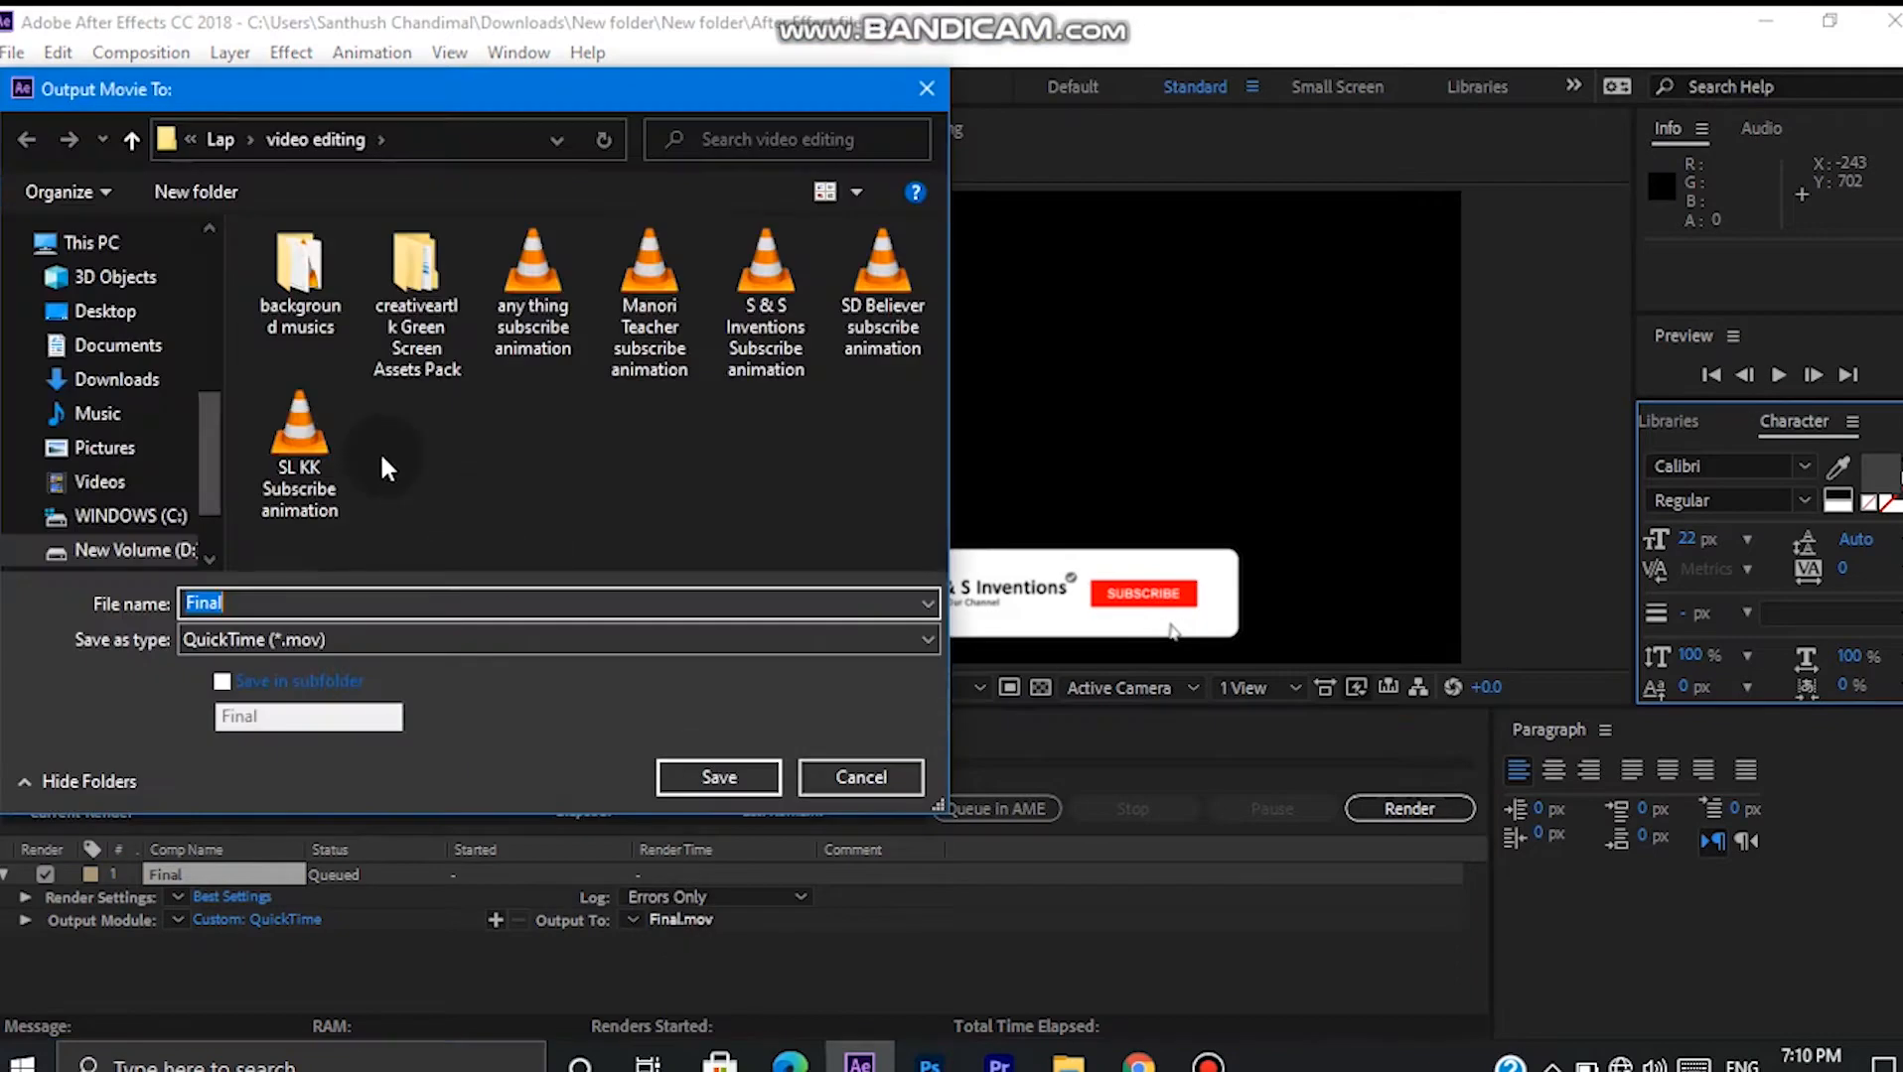
{"action": "left_click", "coordinate": [56, 482]}
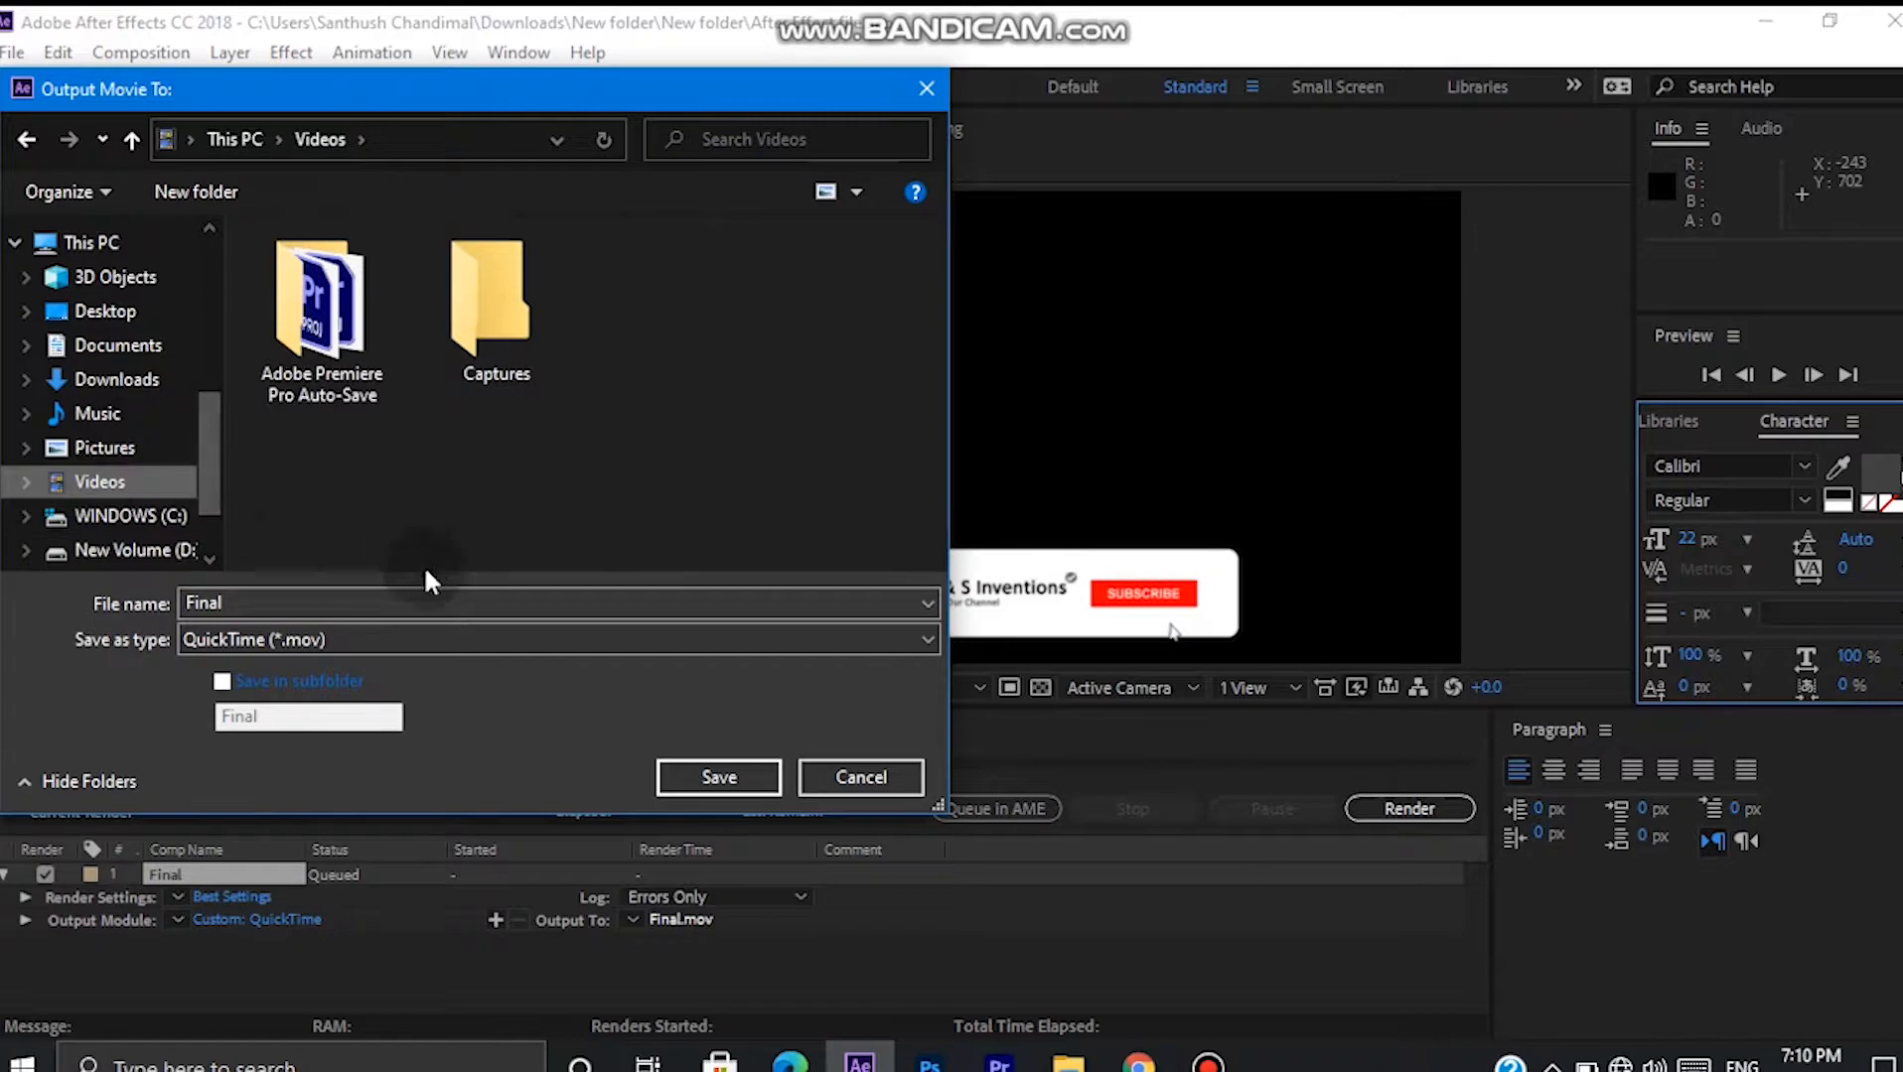
{"action": "left_click", "coordinate": [724, 779]}
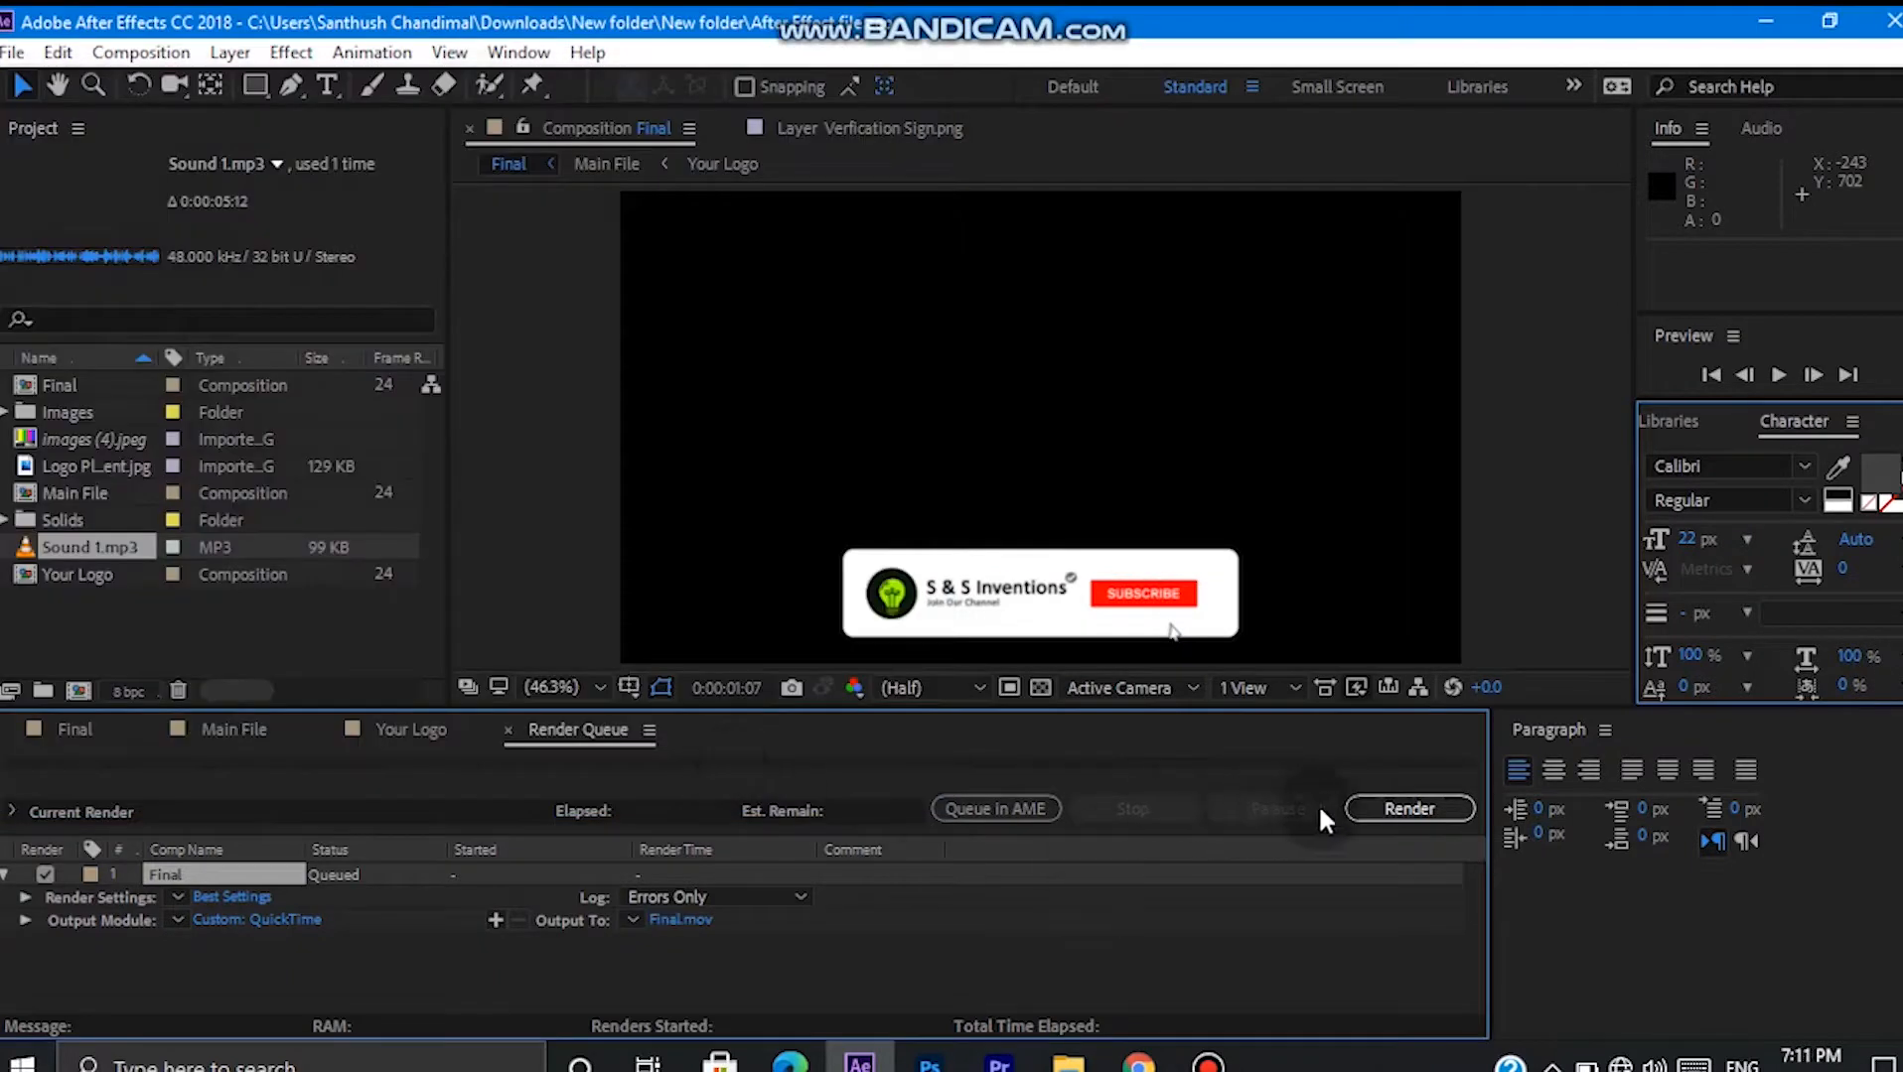
{"action": "left_click", "coordinate": [1384, 811]}
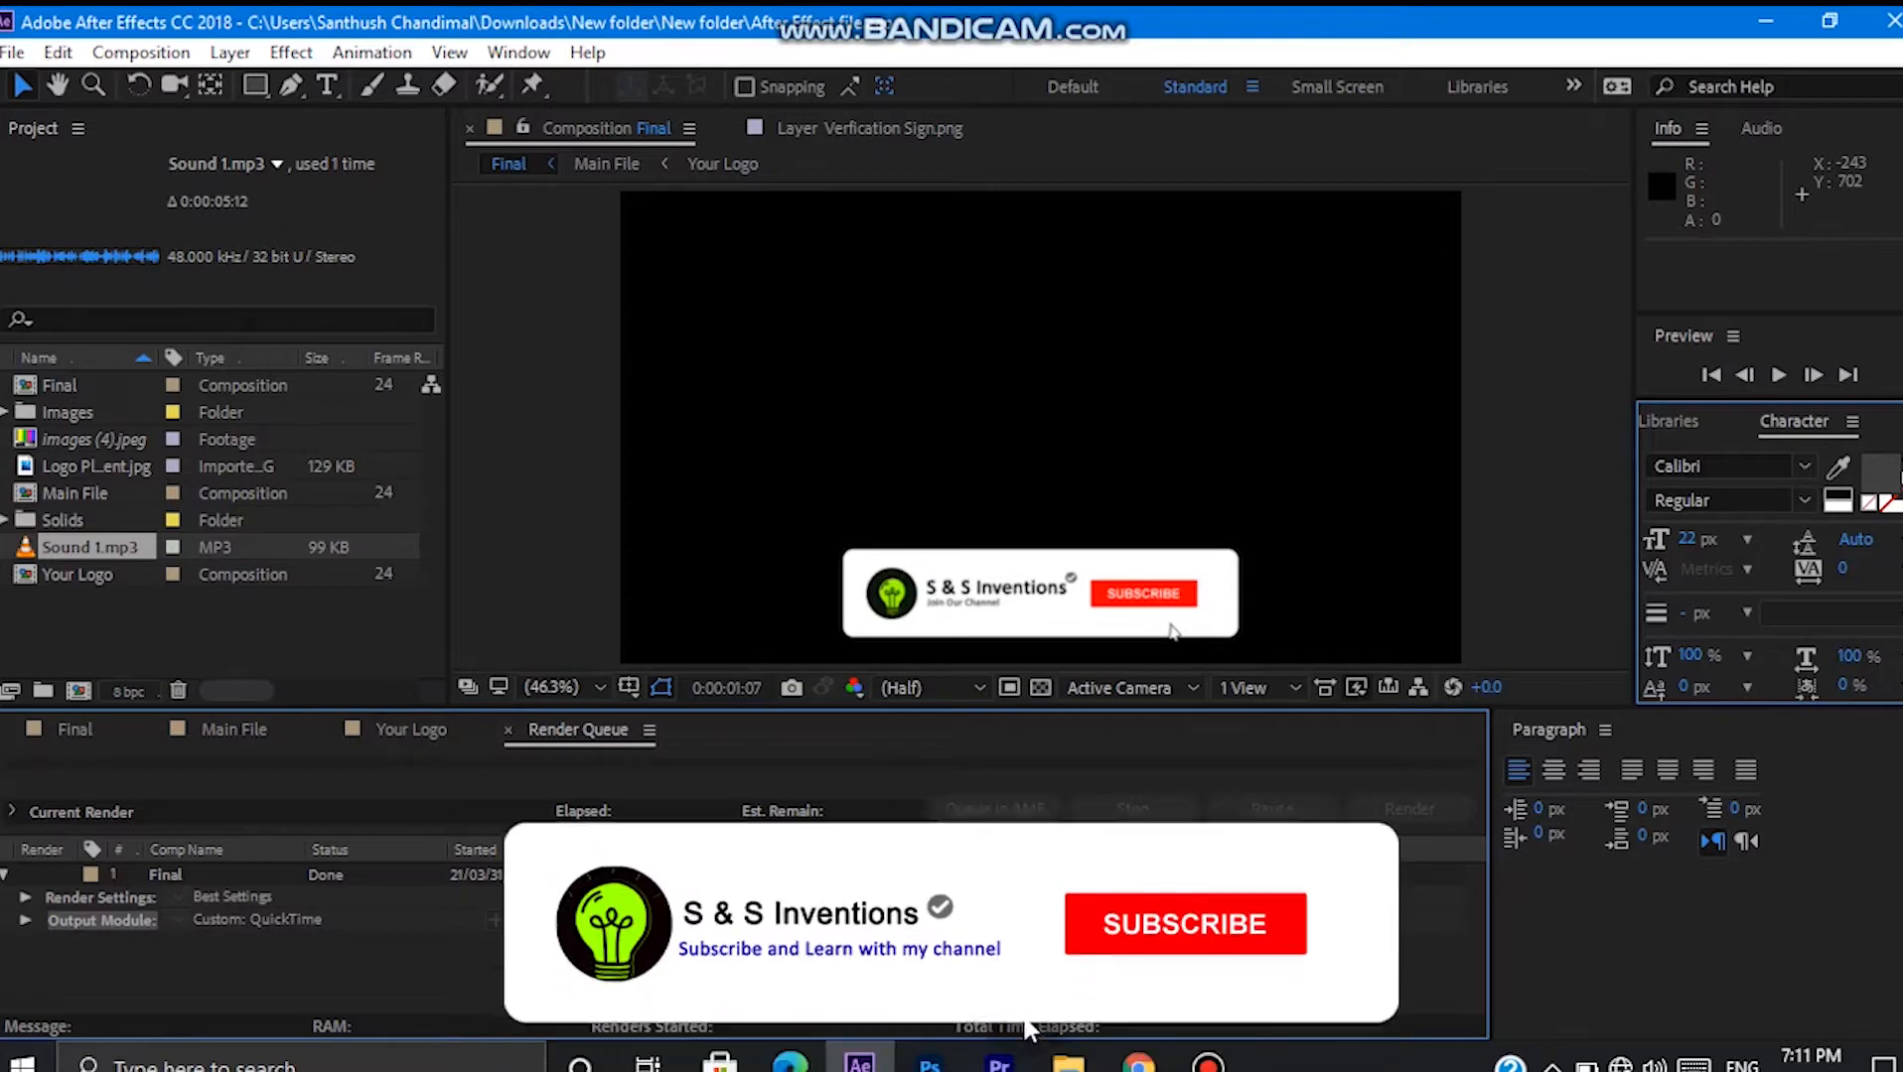
Switch to File Explorer, play the rendered Final video from the Videos folder in VLC, and close the player.
{"action": "left_click", "coordinate": [1067, 1062]}
{"action": "left_click", "coordinate": [89, 644]}
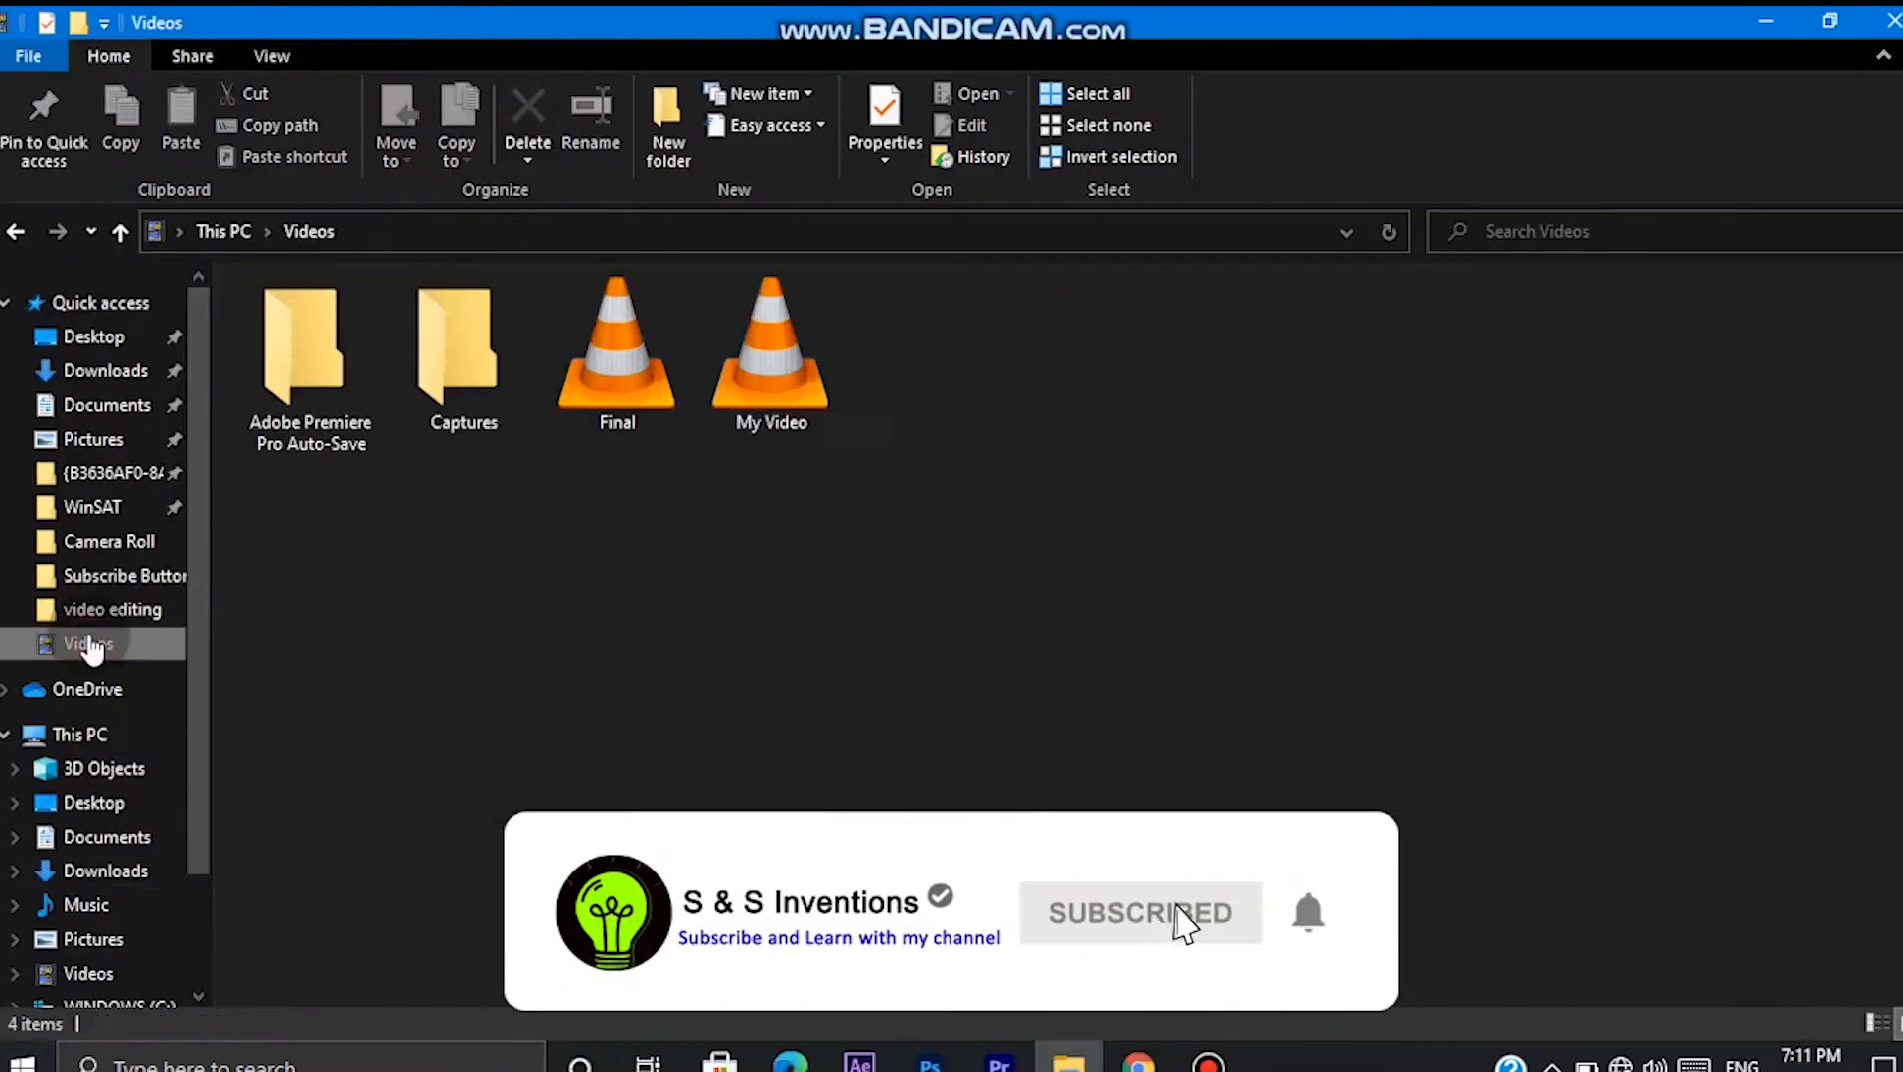
{"action": "left_click", "coordinate": [609, 400]}
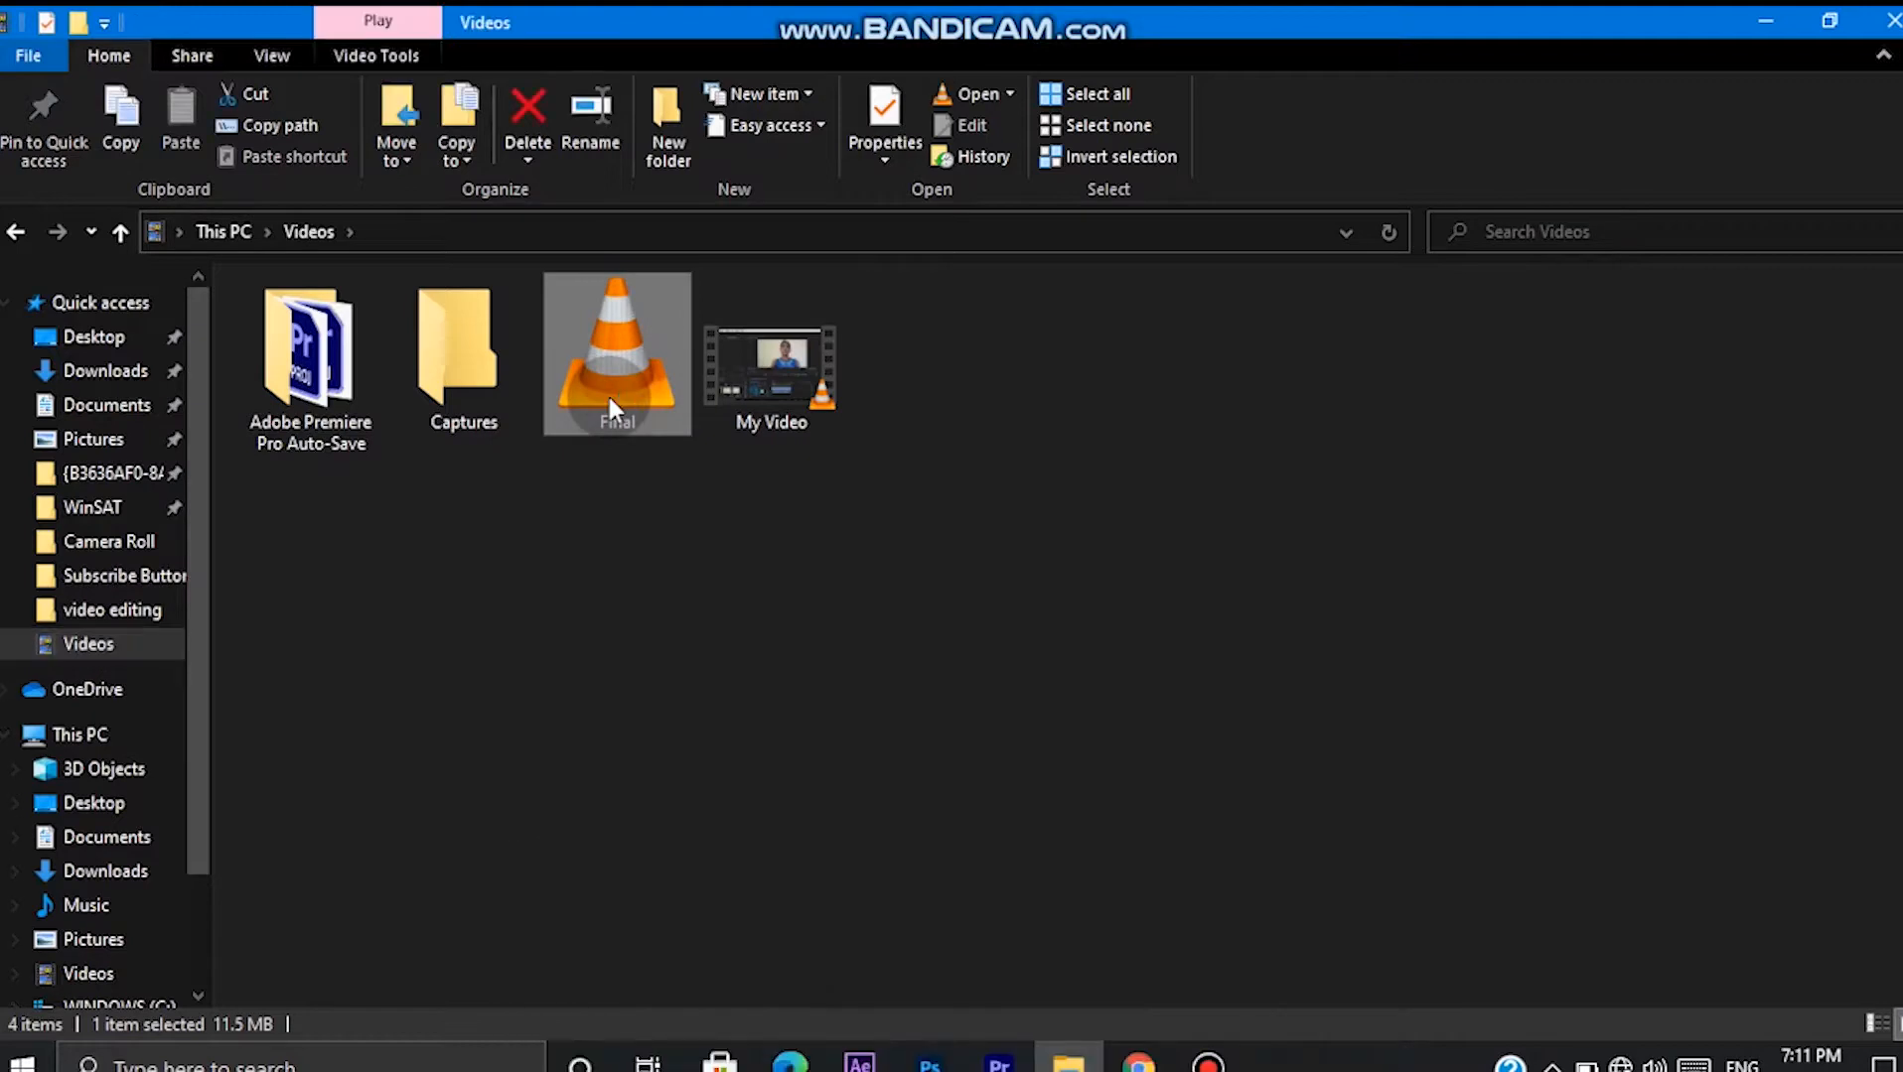
{"action": "double_click", "coordinate": [610, 399]}
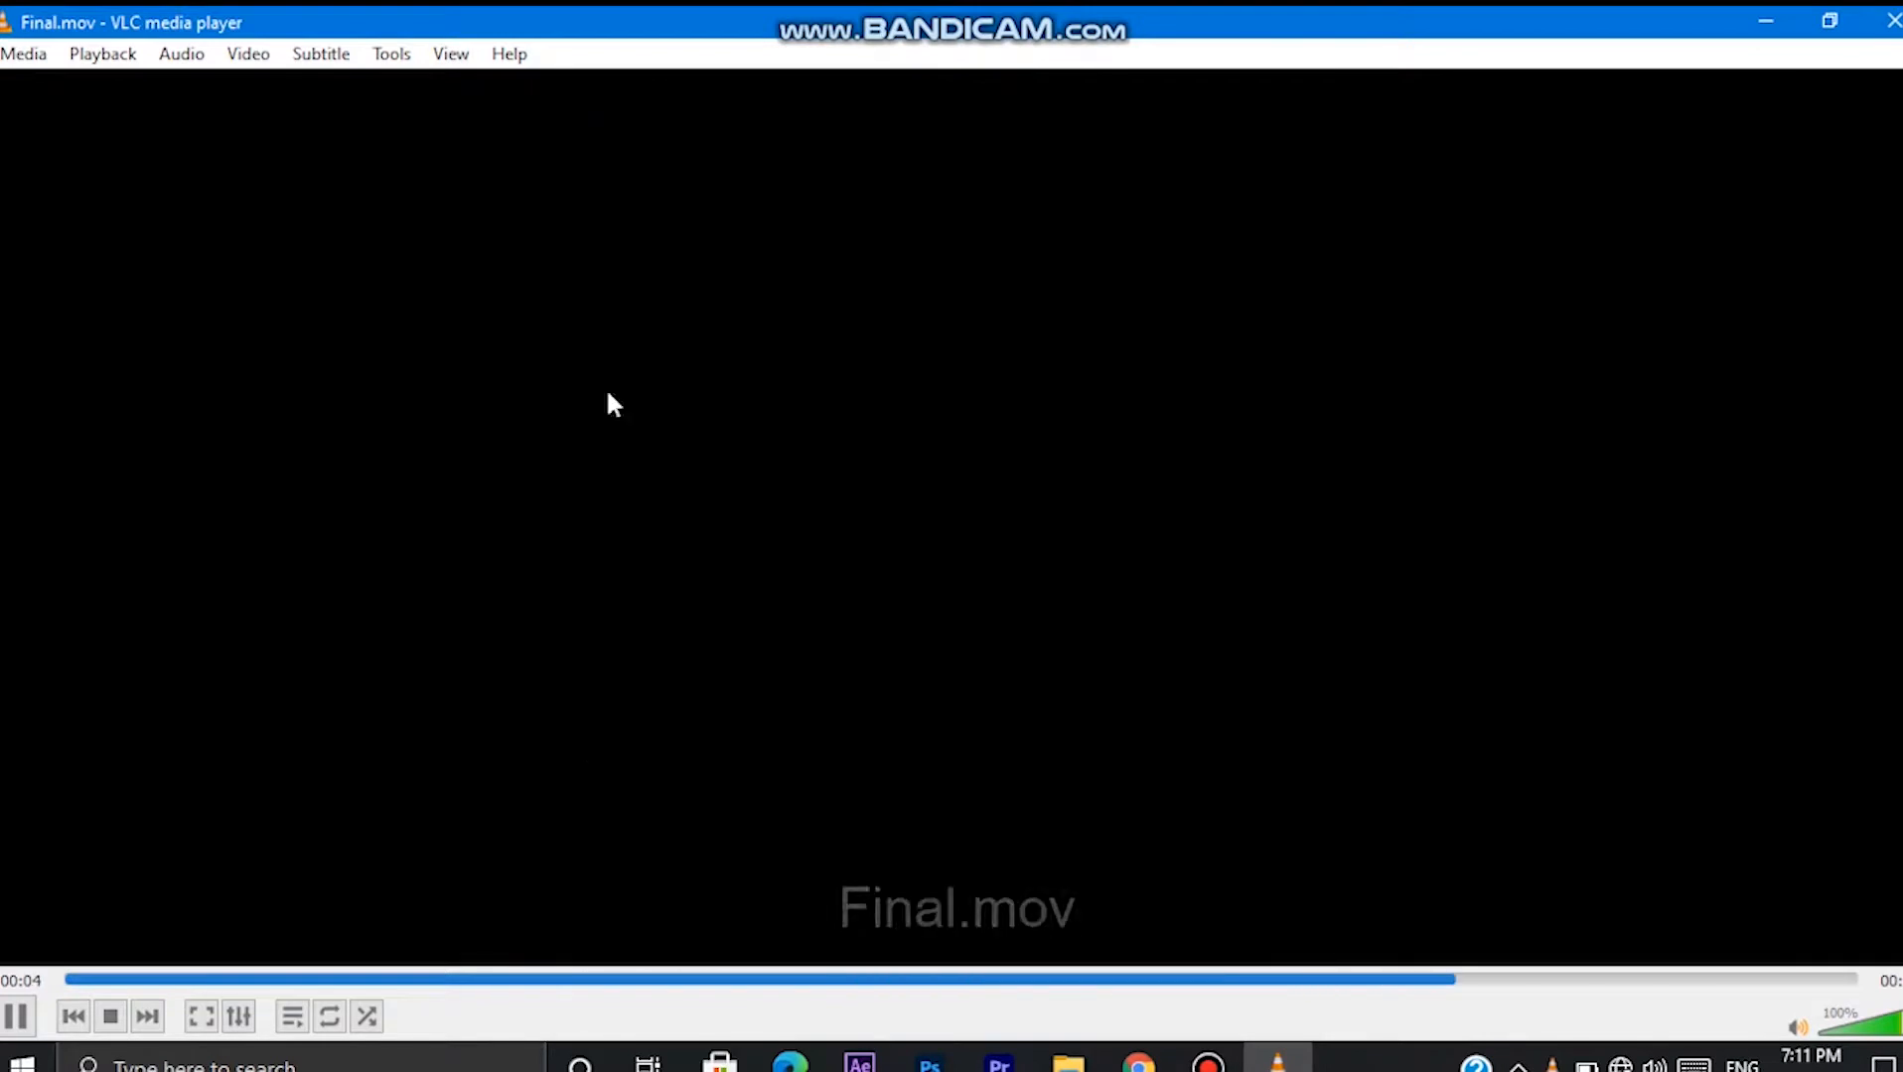
{"action": "left_click", "coordinate": [1892, 20]}
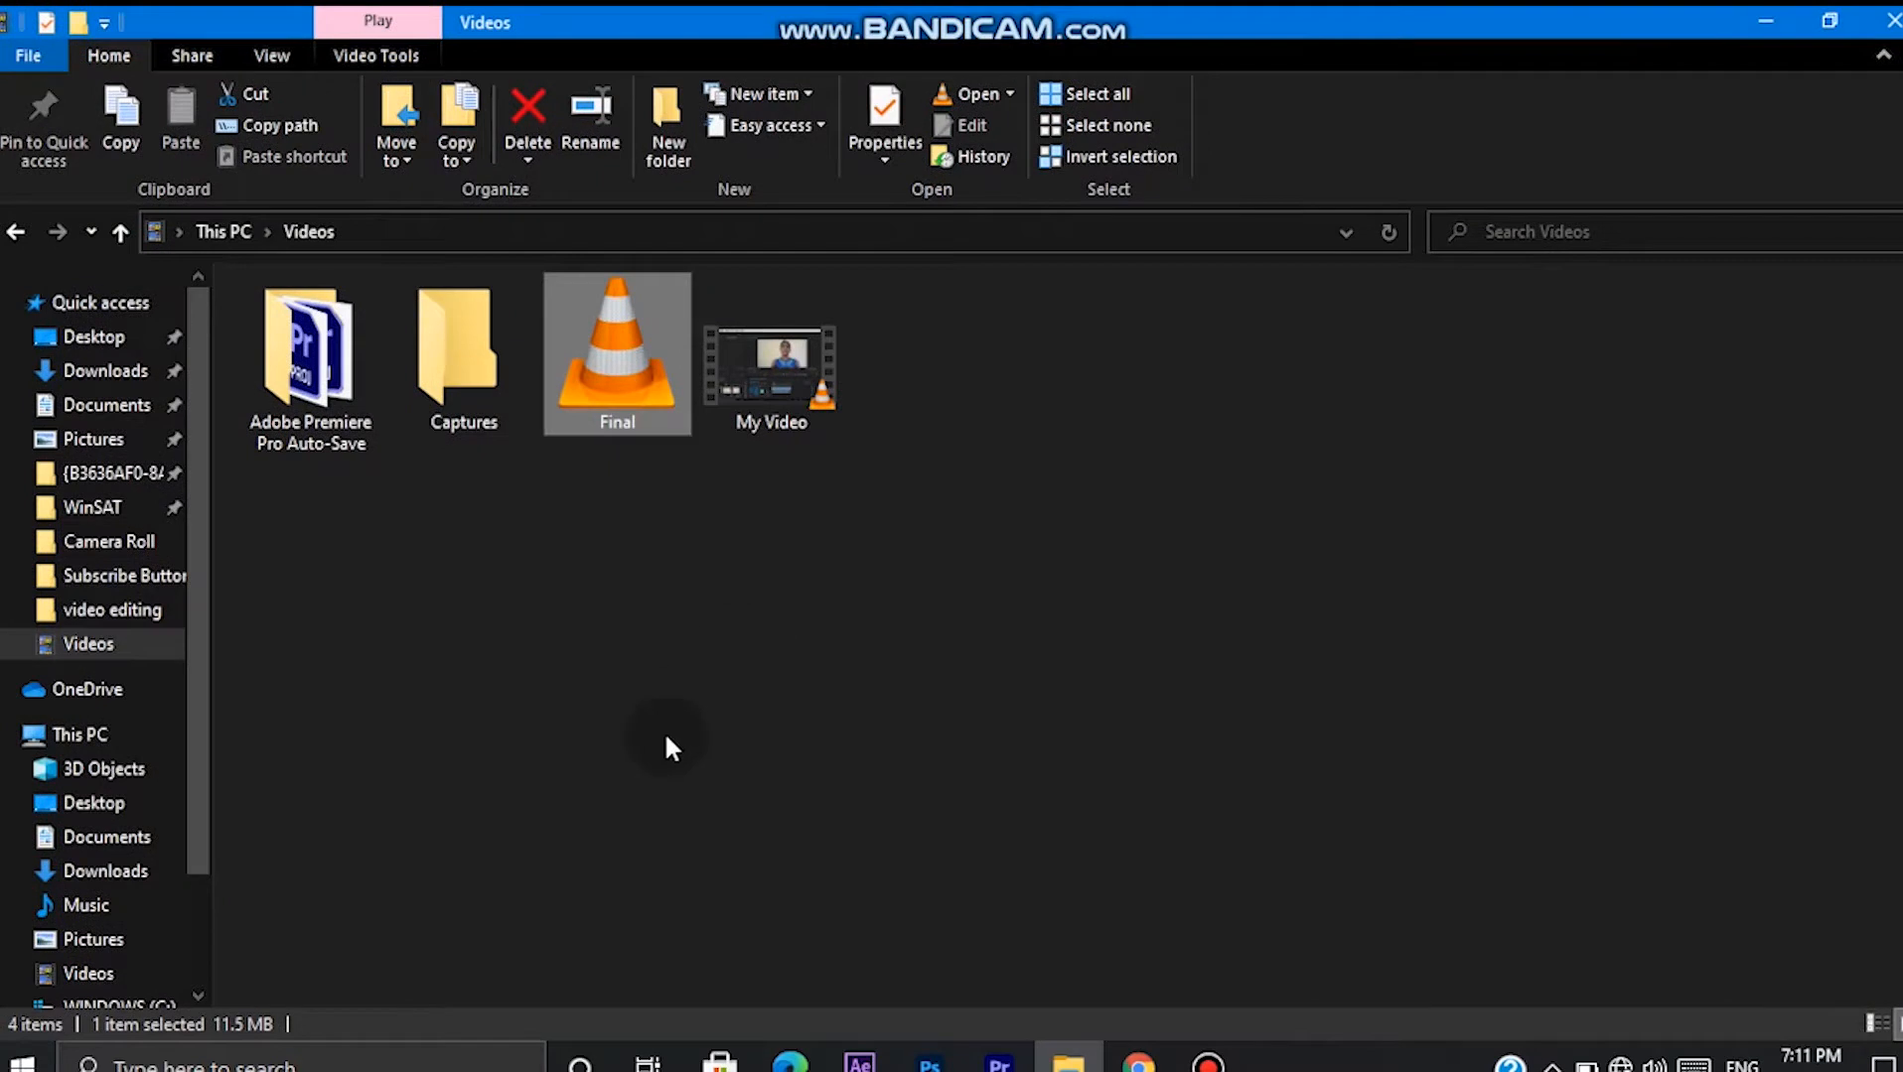
Switch to Premiere Pro, open the recent project videos, and import WIN_20210331_18_36_23_Pro from the Camera Roll folder.
{"action": "left_click", "coordinate": [986, 1058]}
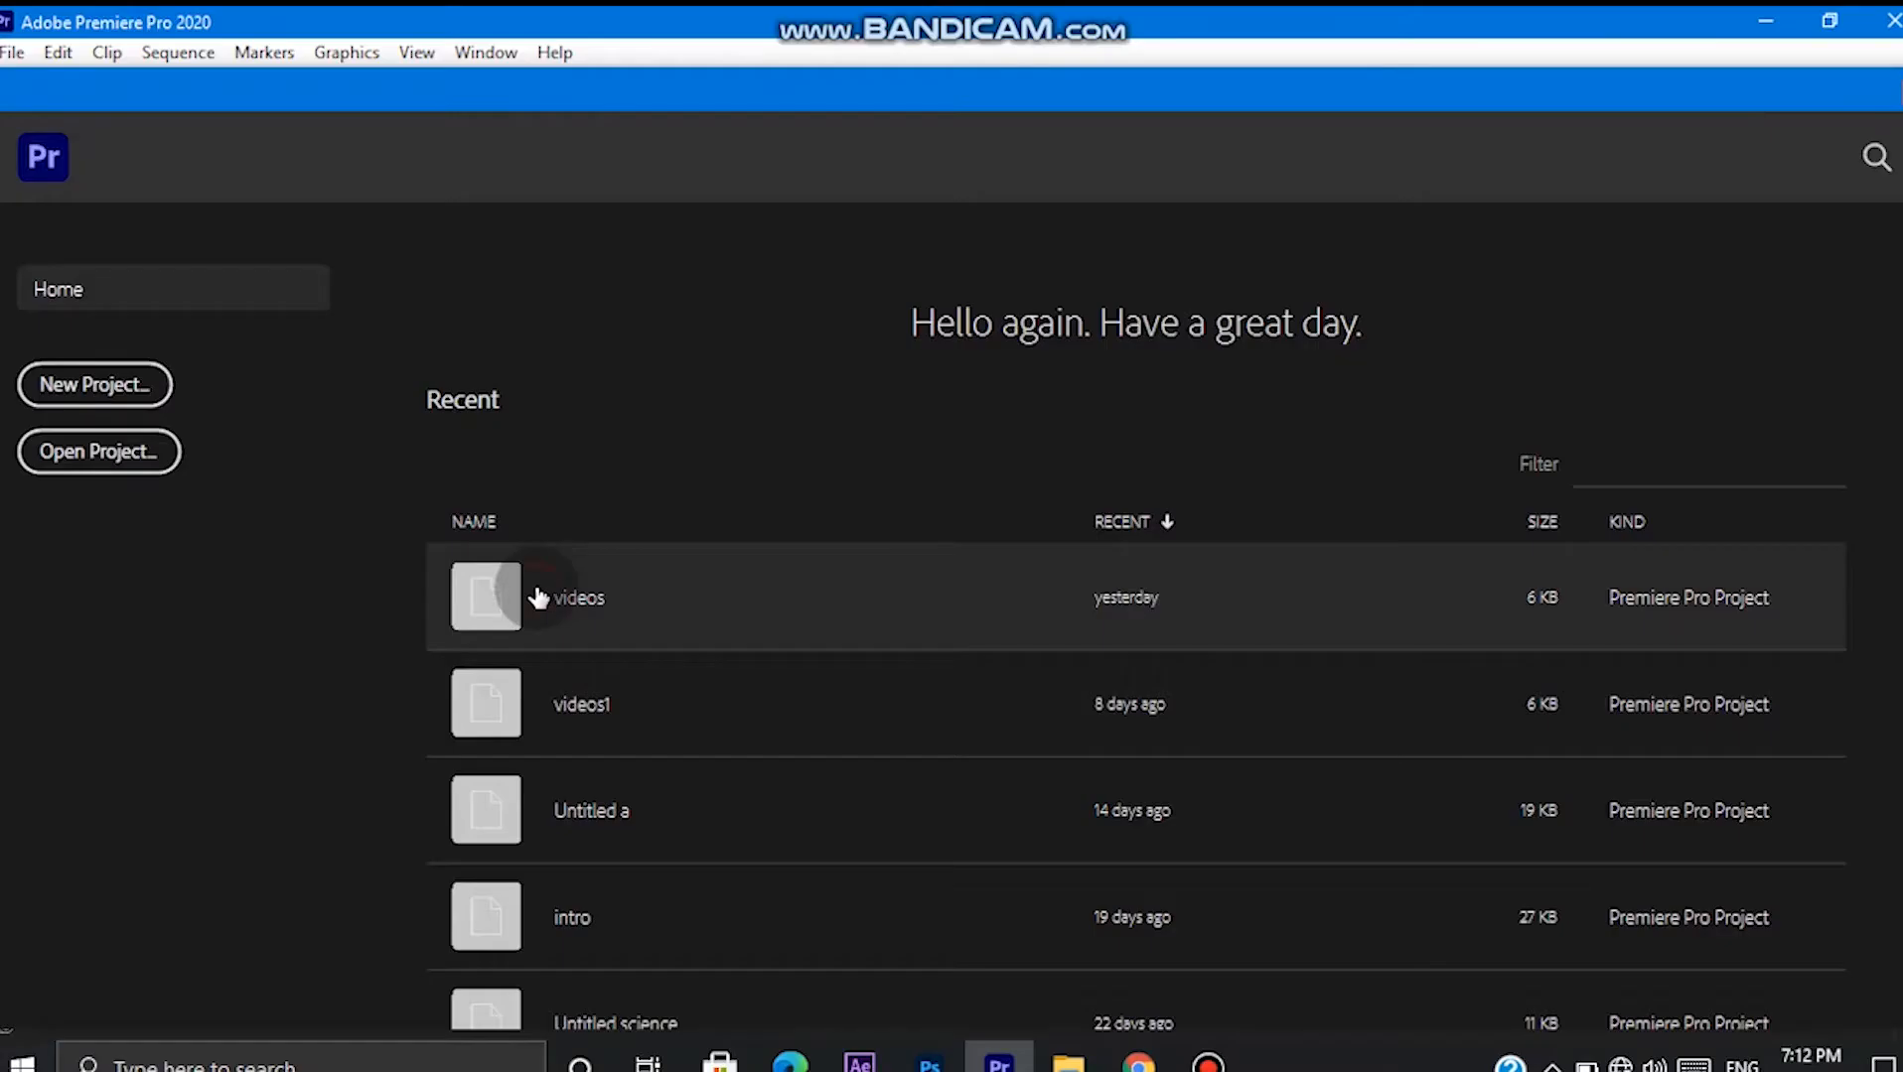
{"action": "left_click", "coordinate": [538, 597]}
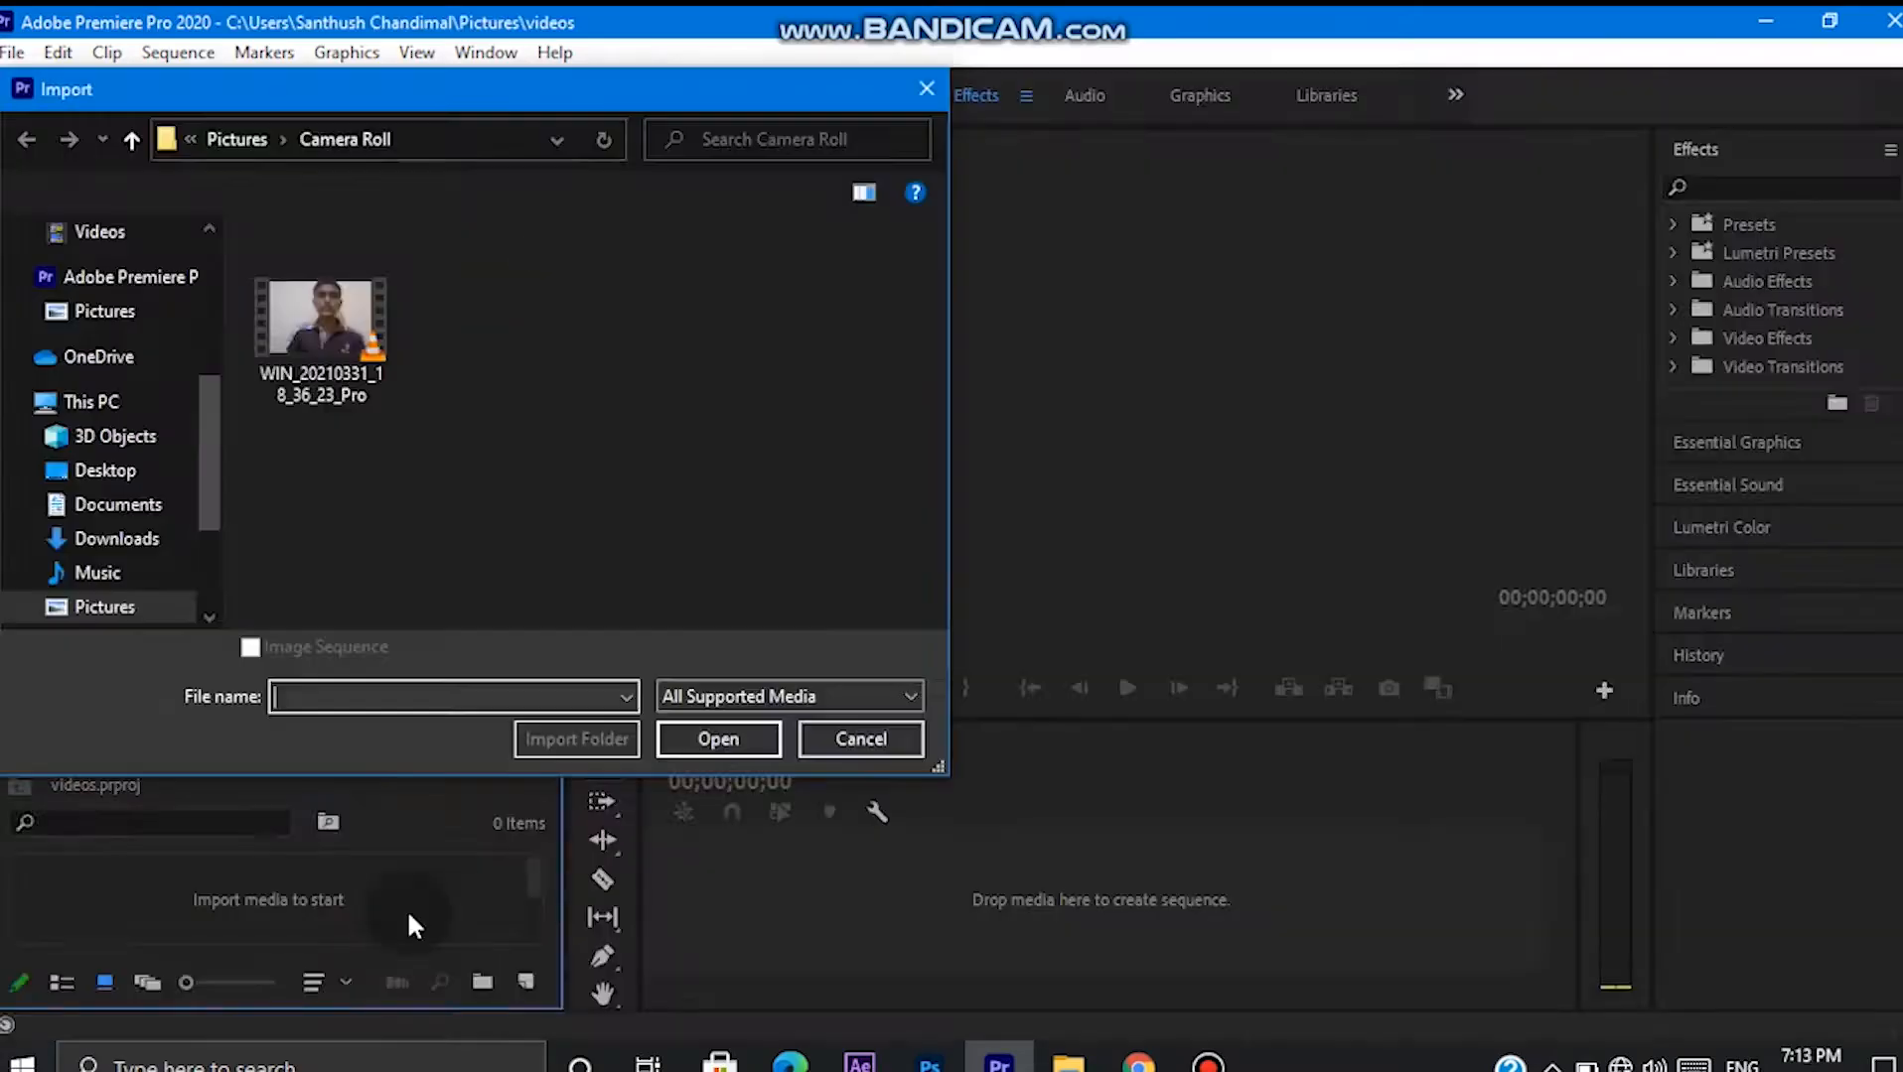
{"action": "left_click", "coordinate": [303, 336]}
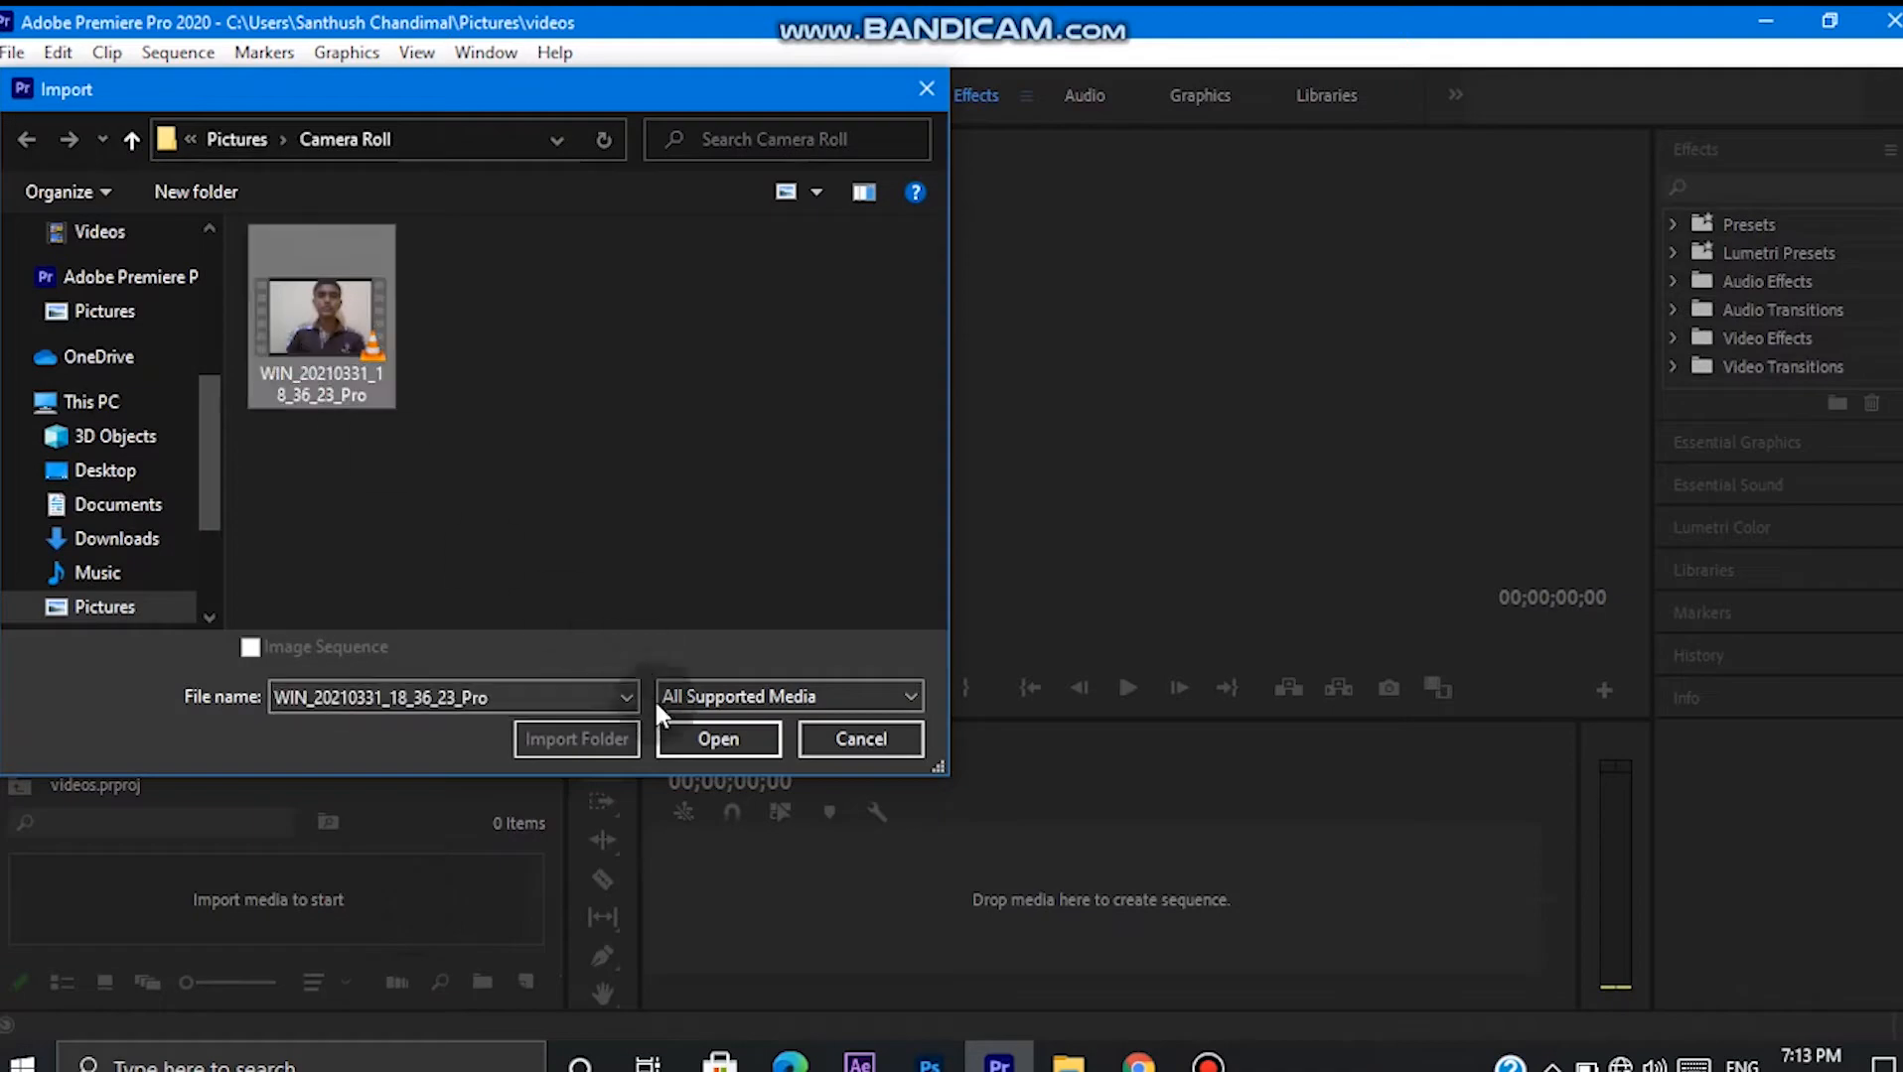
{"action": "left_click", "coordinate": [682, 749]}
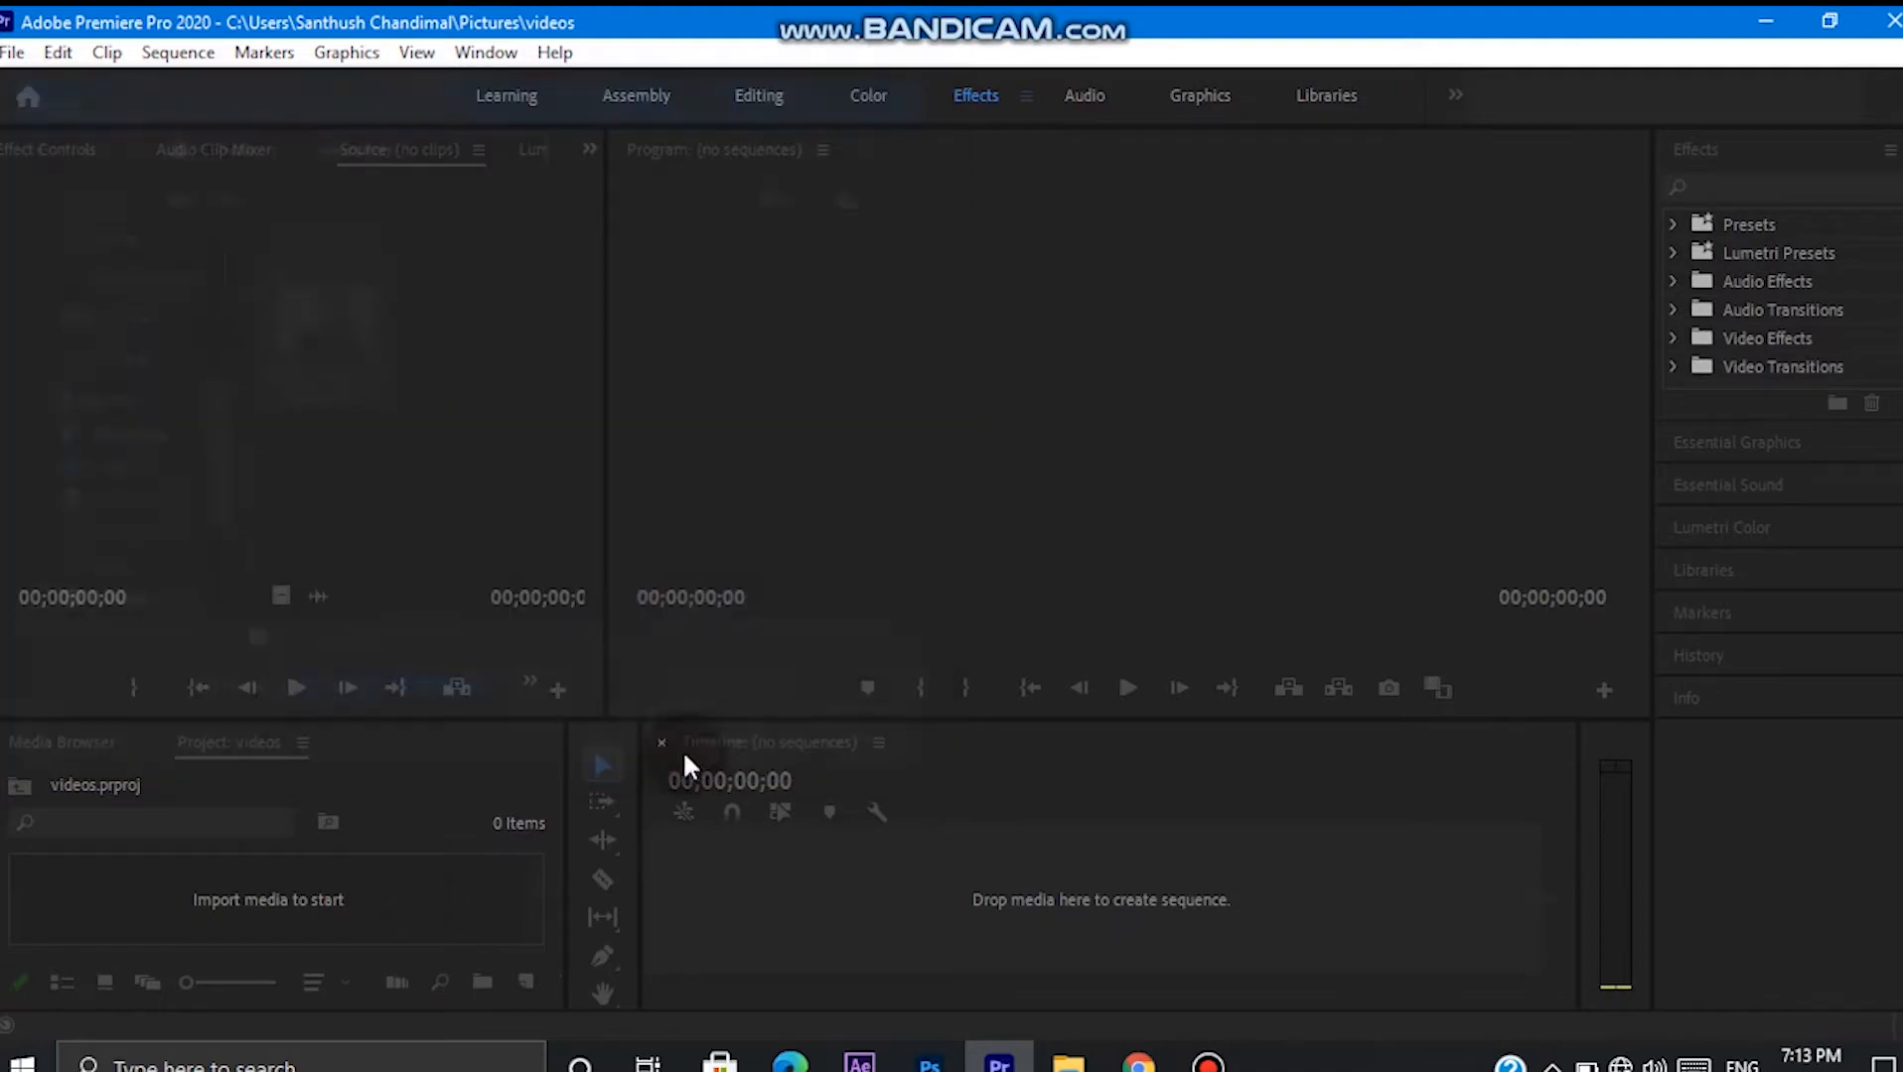
Import the rendered Final clip from the Videos folder into the project.
{"action": "left_click", "coordinate": [457, 885]}
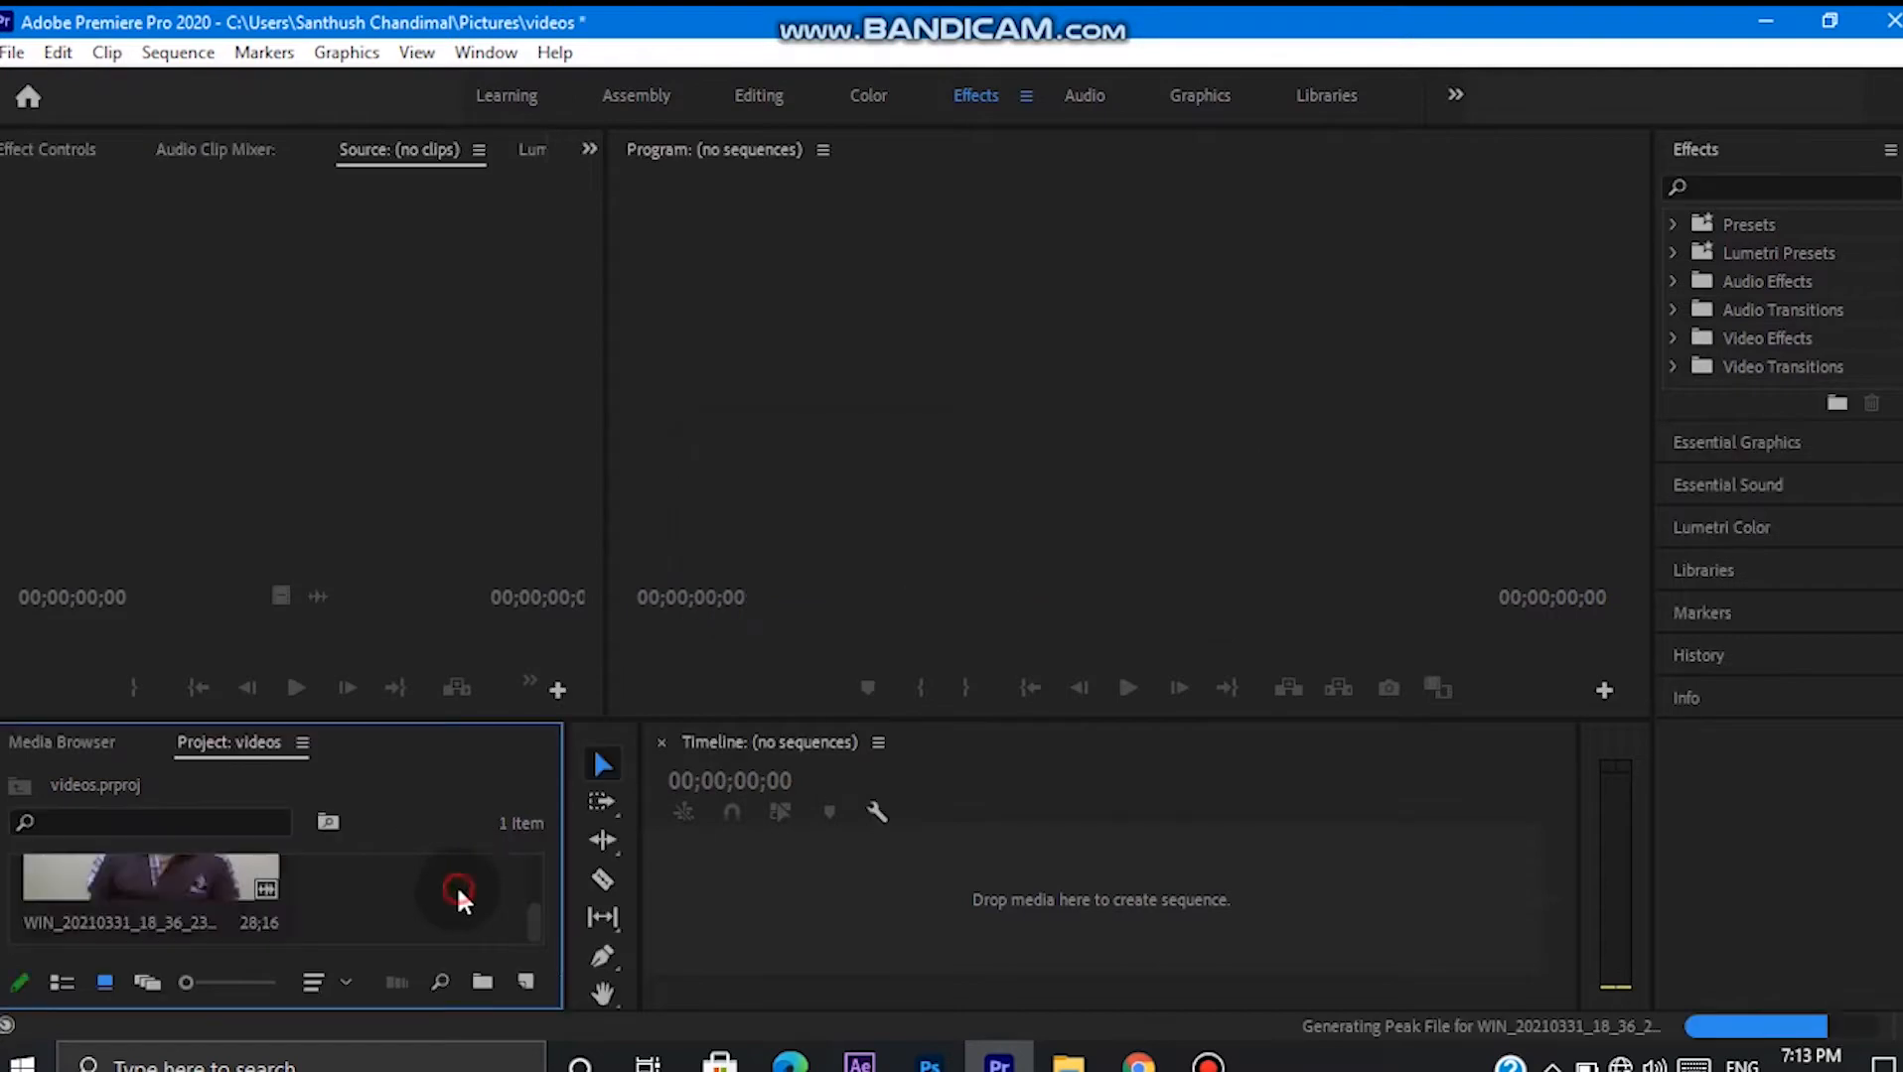
{"action": "double_click", "coordinate": [457, 882]}
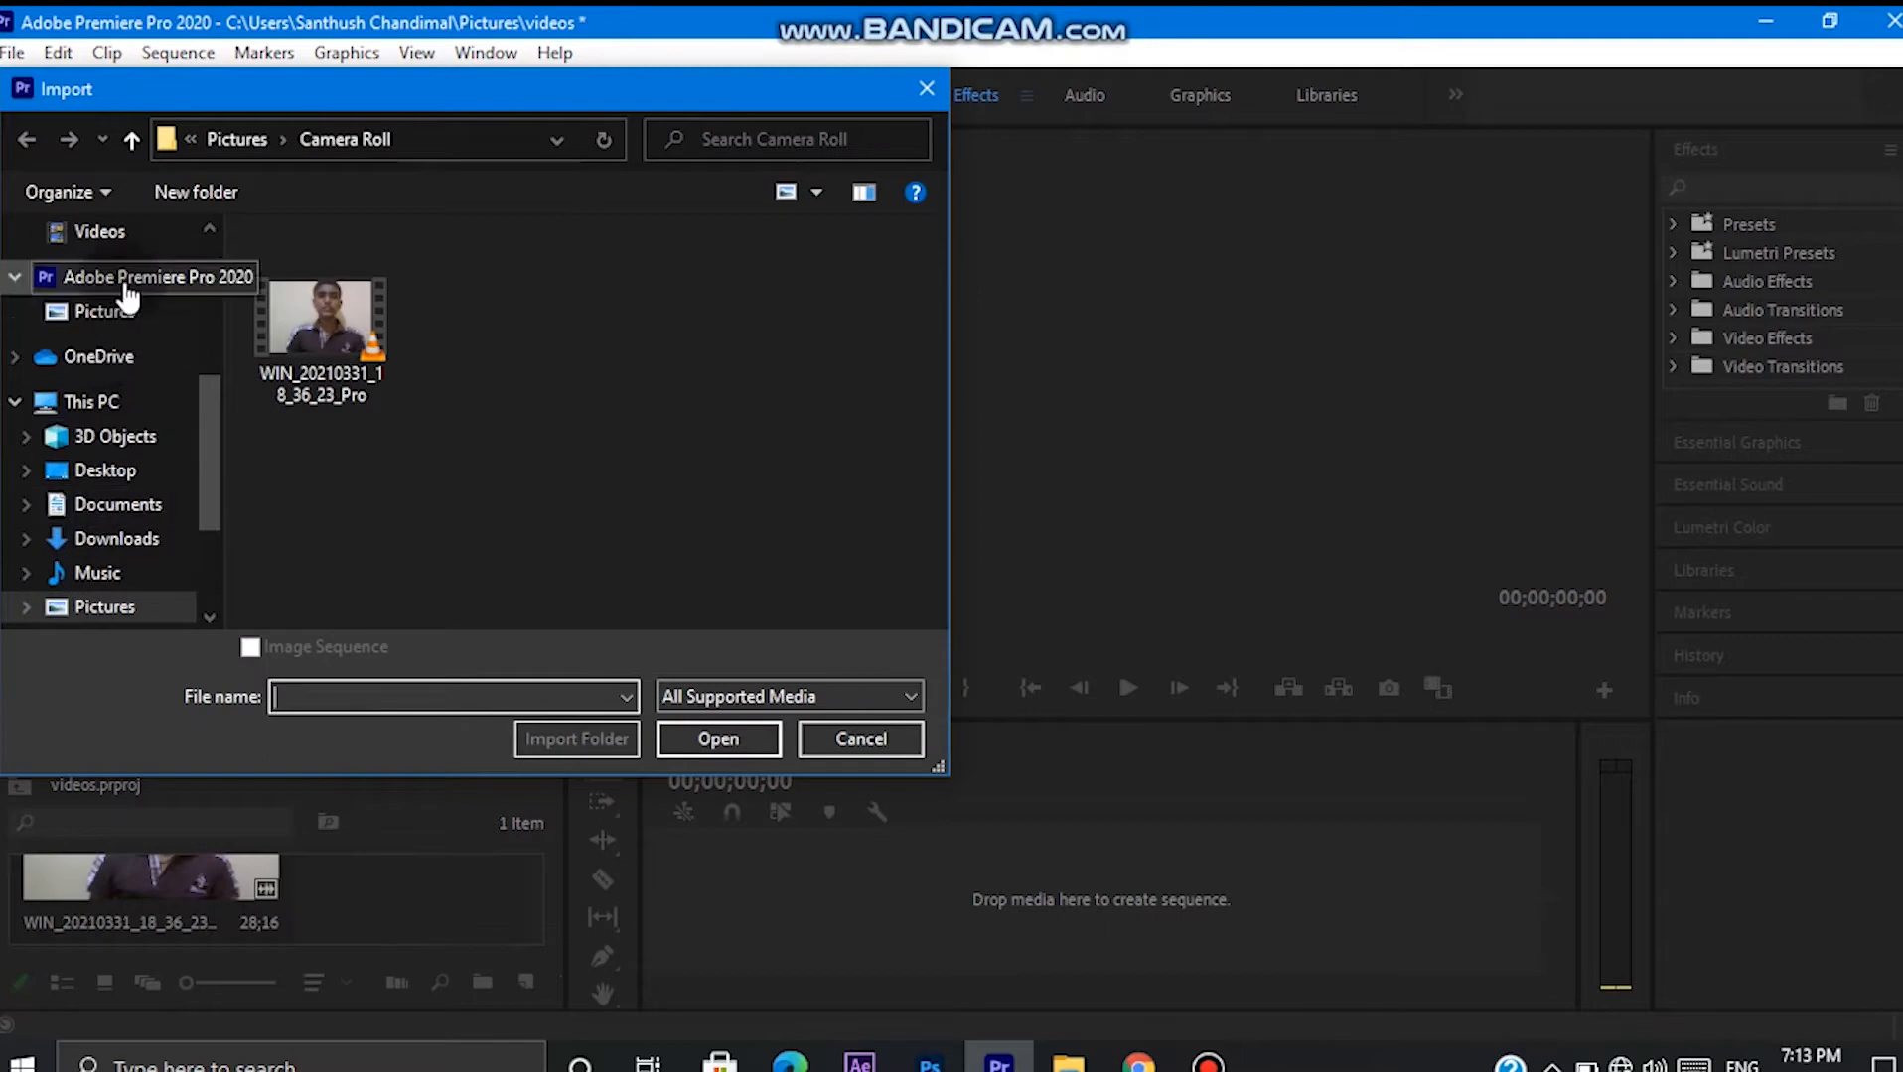
{"action": "left_click", "coordinate": [110, 234]}
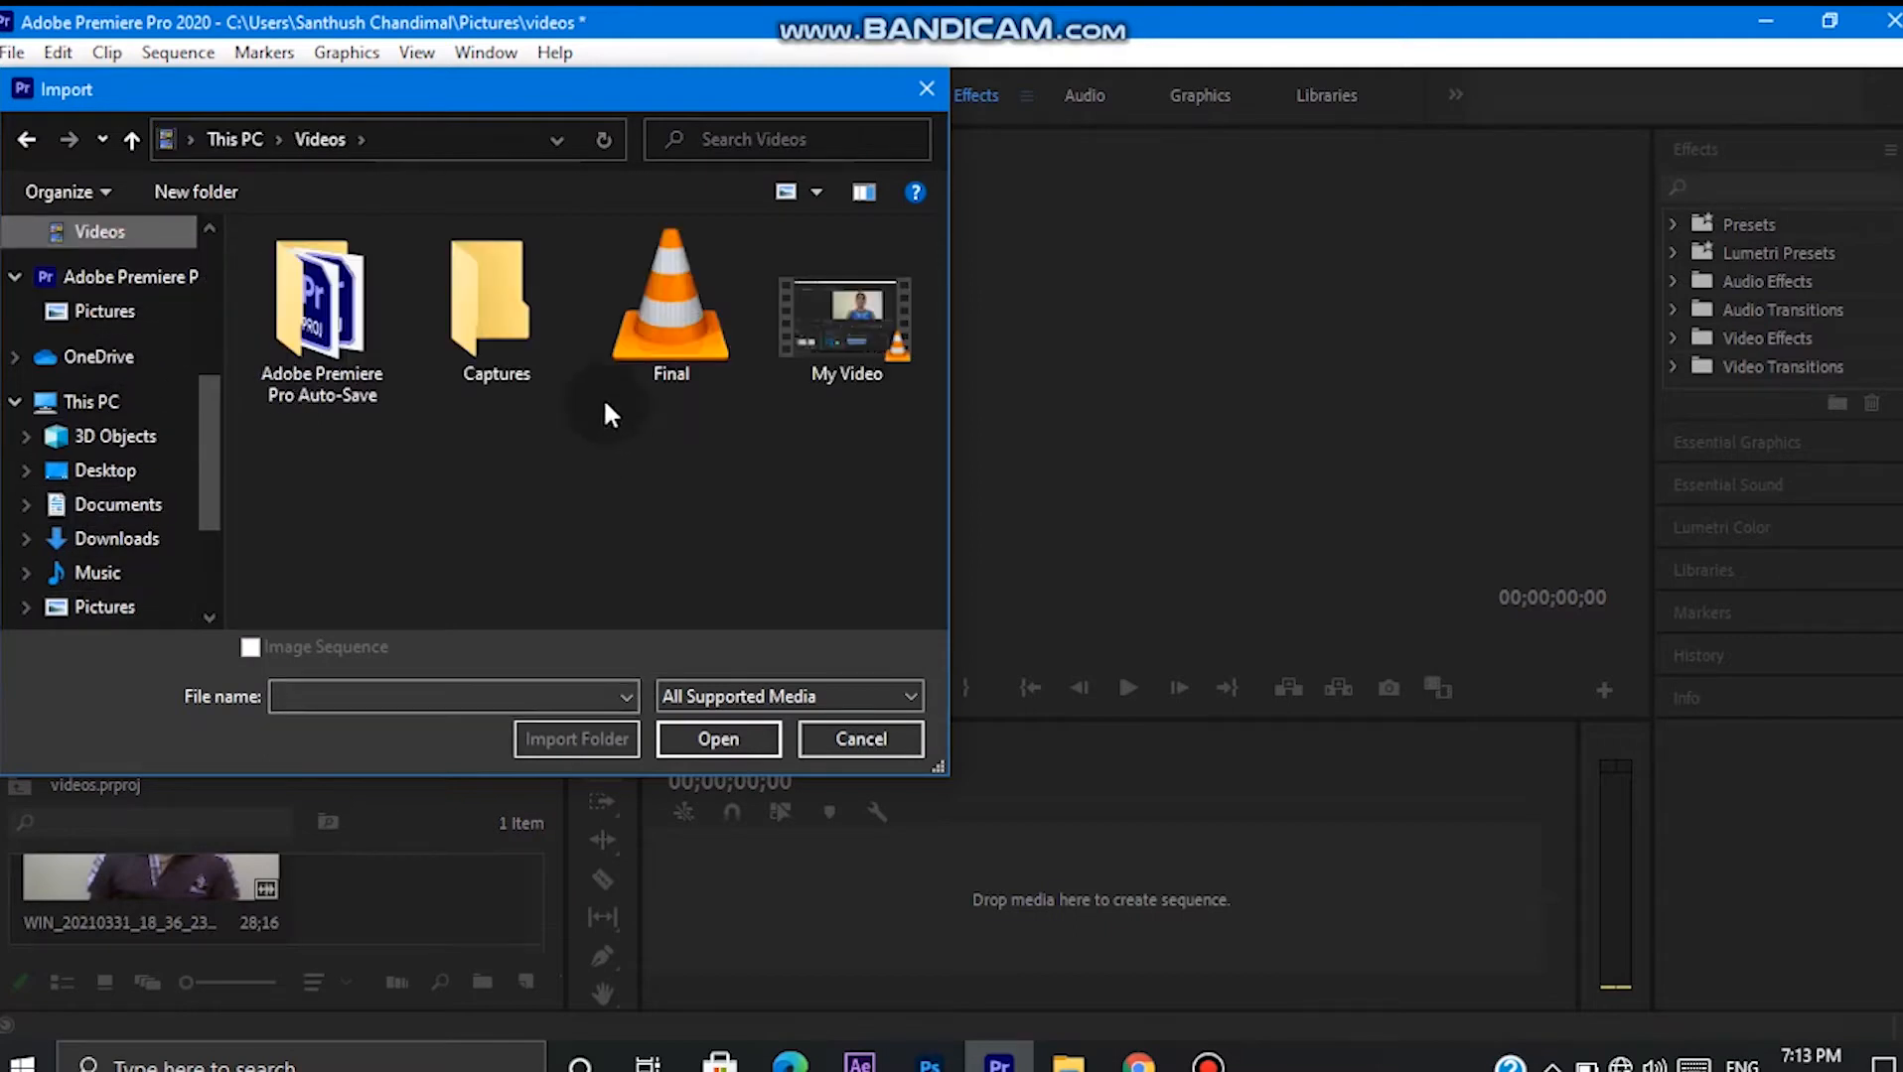
{"action": "left_click", "coordinate": [640, 356]}
{"action": "left_click", "coordinate": [717, 743]}
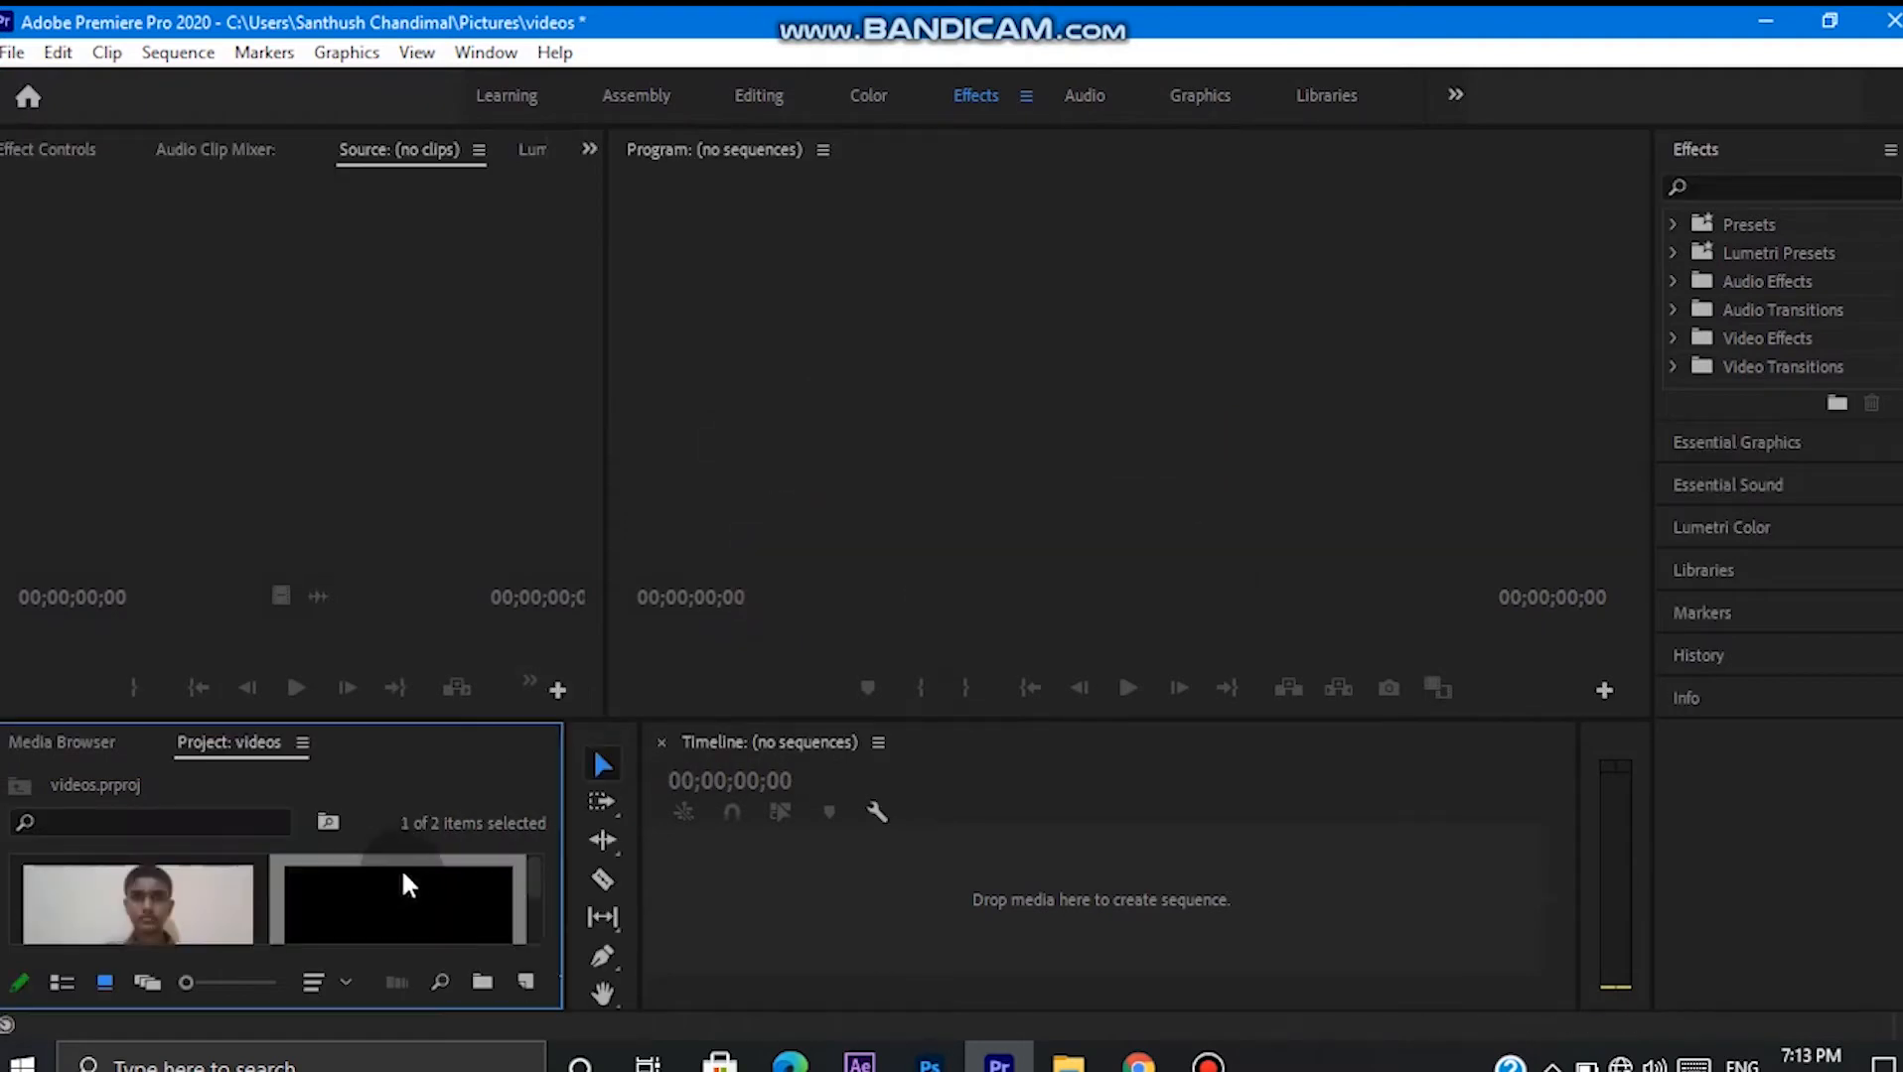
Create a sequence from the WIN_20210331_18_36_23_Pro clip and place the Final clip above it on V2 near the start.
{"action": "left_click_drag", "start_coordinate": [176, 879], "coordinate": [717, 829]}
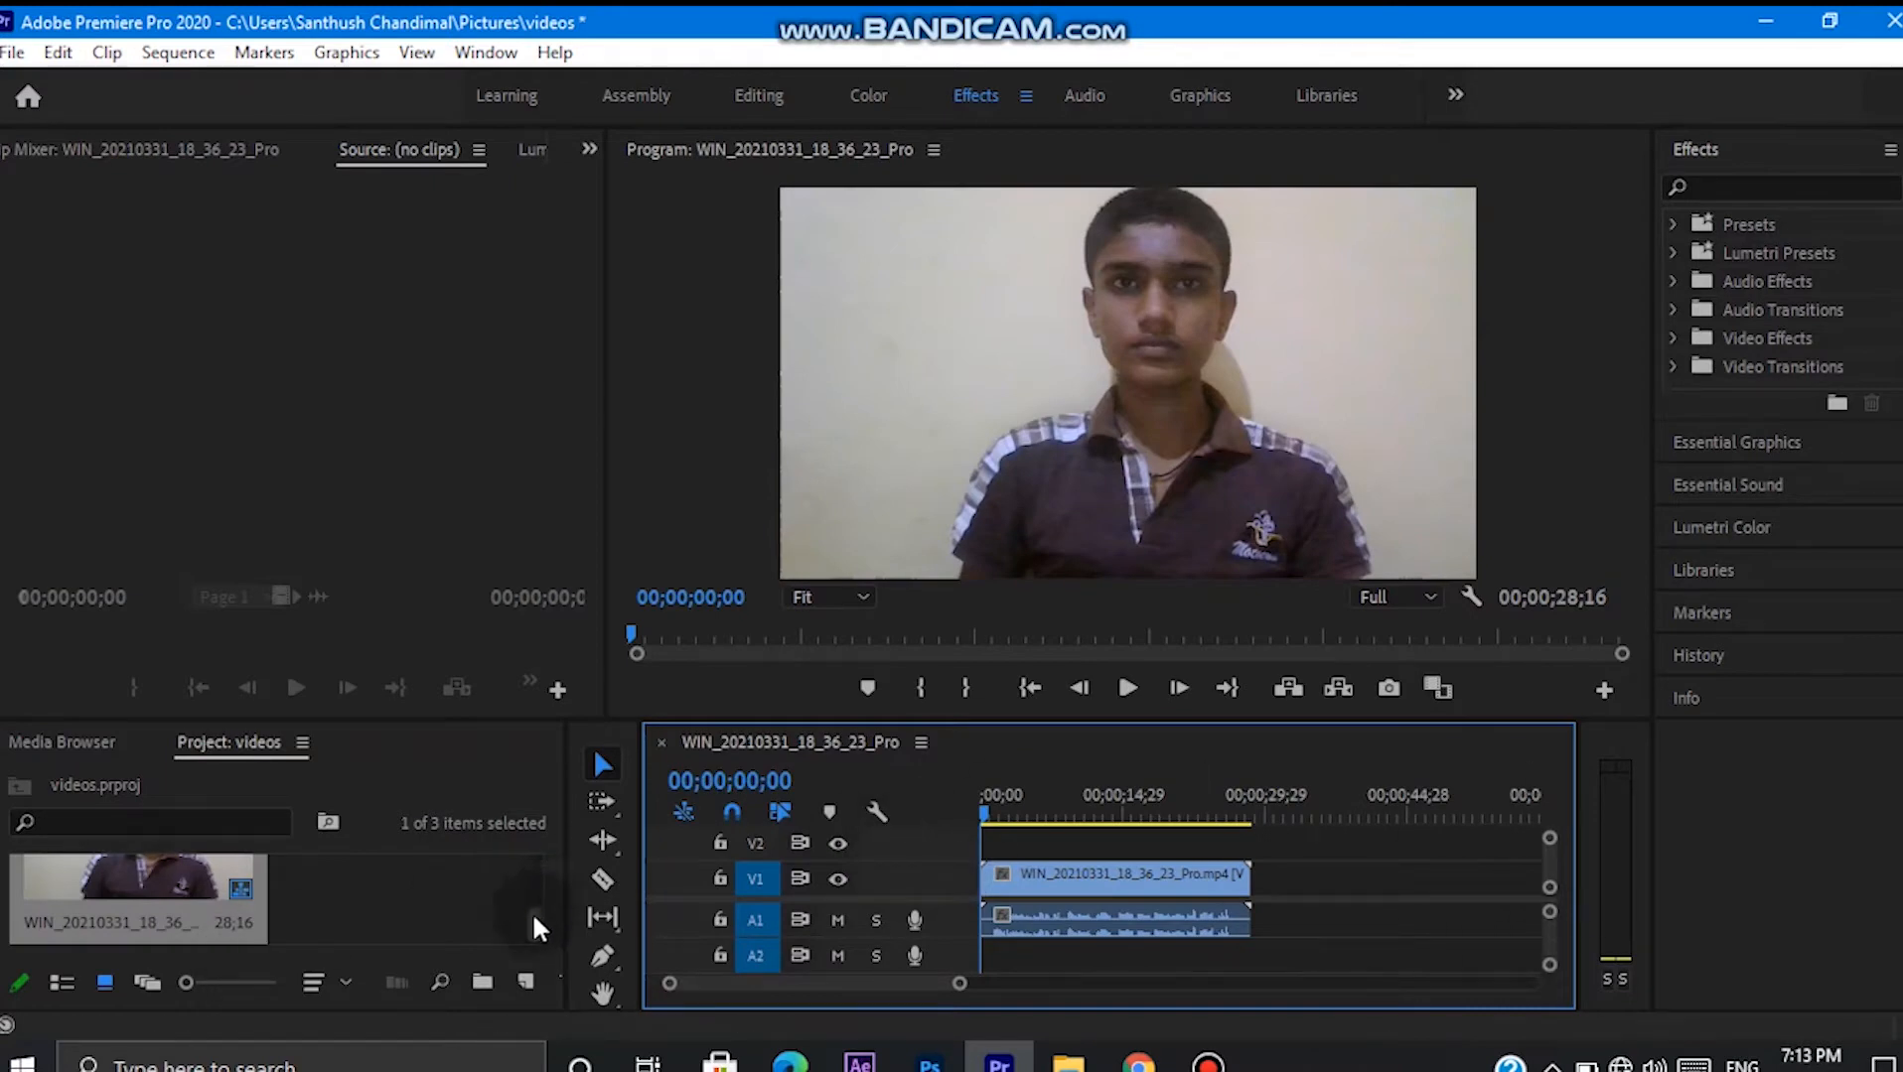
{"action": "left_click_drag", "start_coordinate": [536, 921], "coordinate": [534, 844]}
{"action": "left_click_drag", "start_coordinate": [404, 918], "coordinate": [1029, 846]}
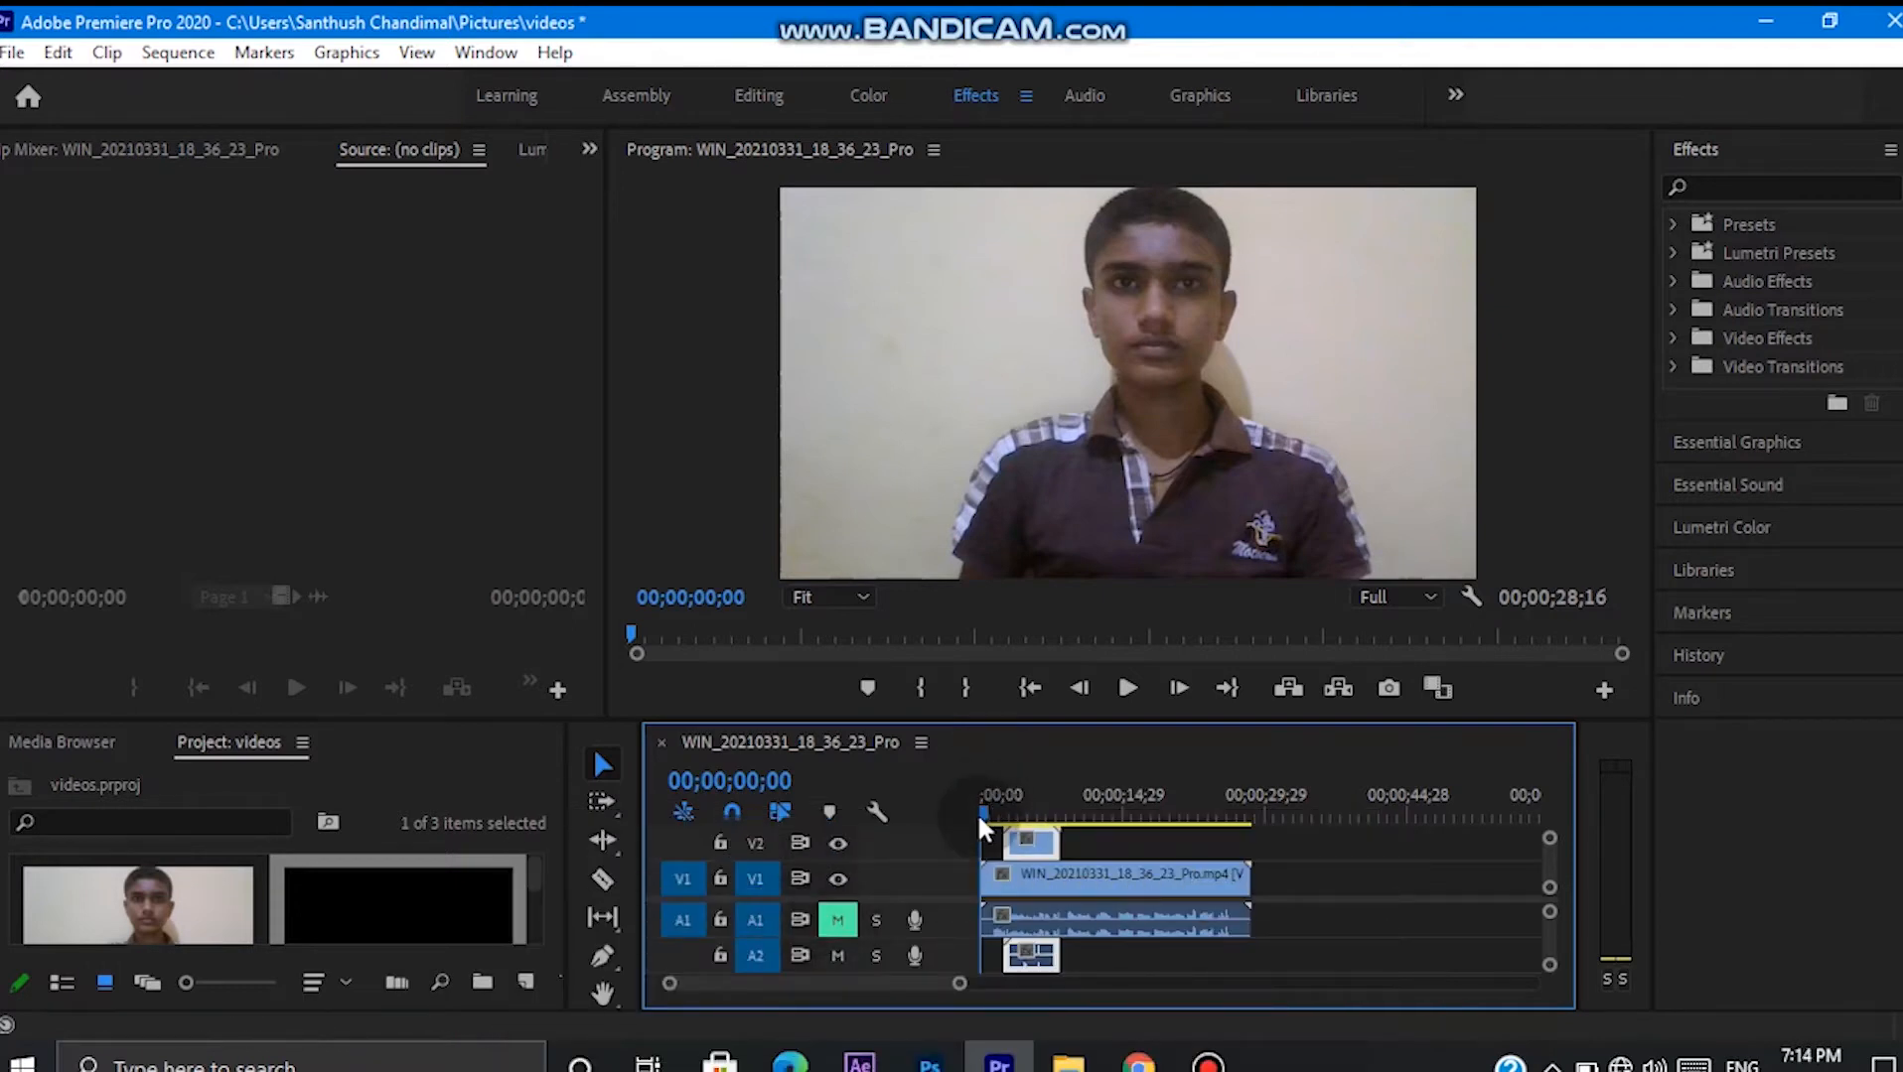
Play the sequence until the subscribe overlay shows, then enlarge the overlay and shift it slightly up and right in the frame.
{"action": "key", "text": "space"}
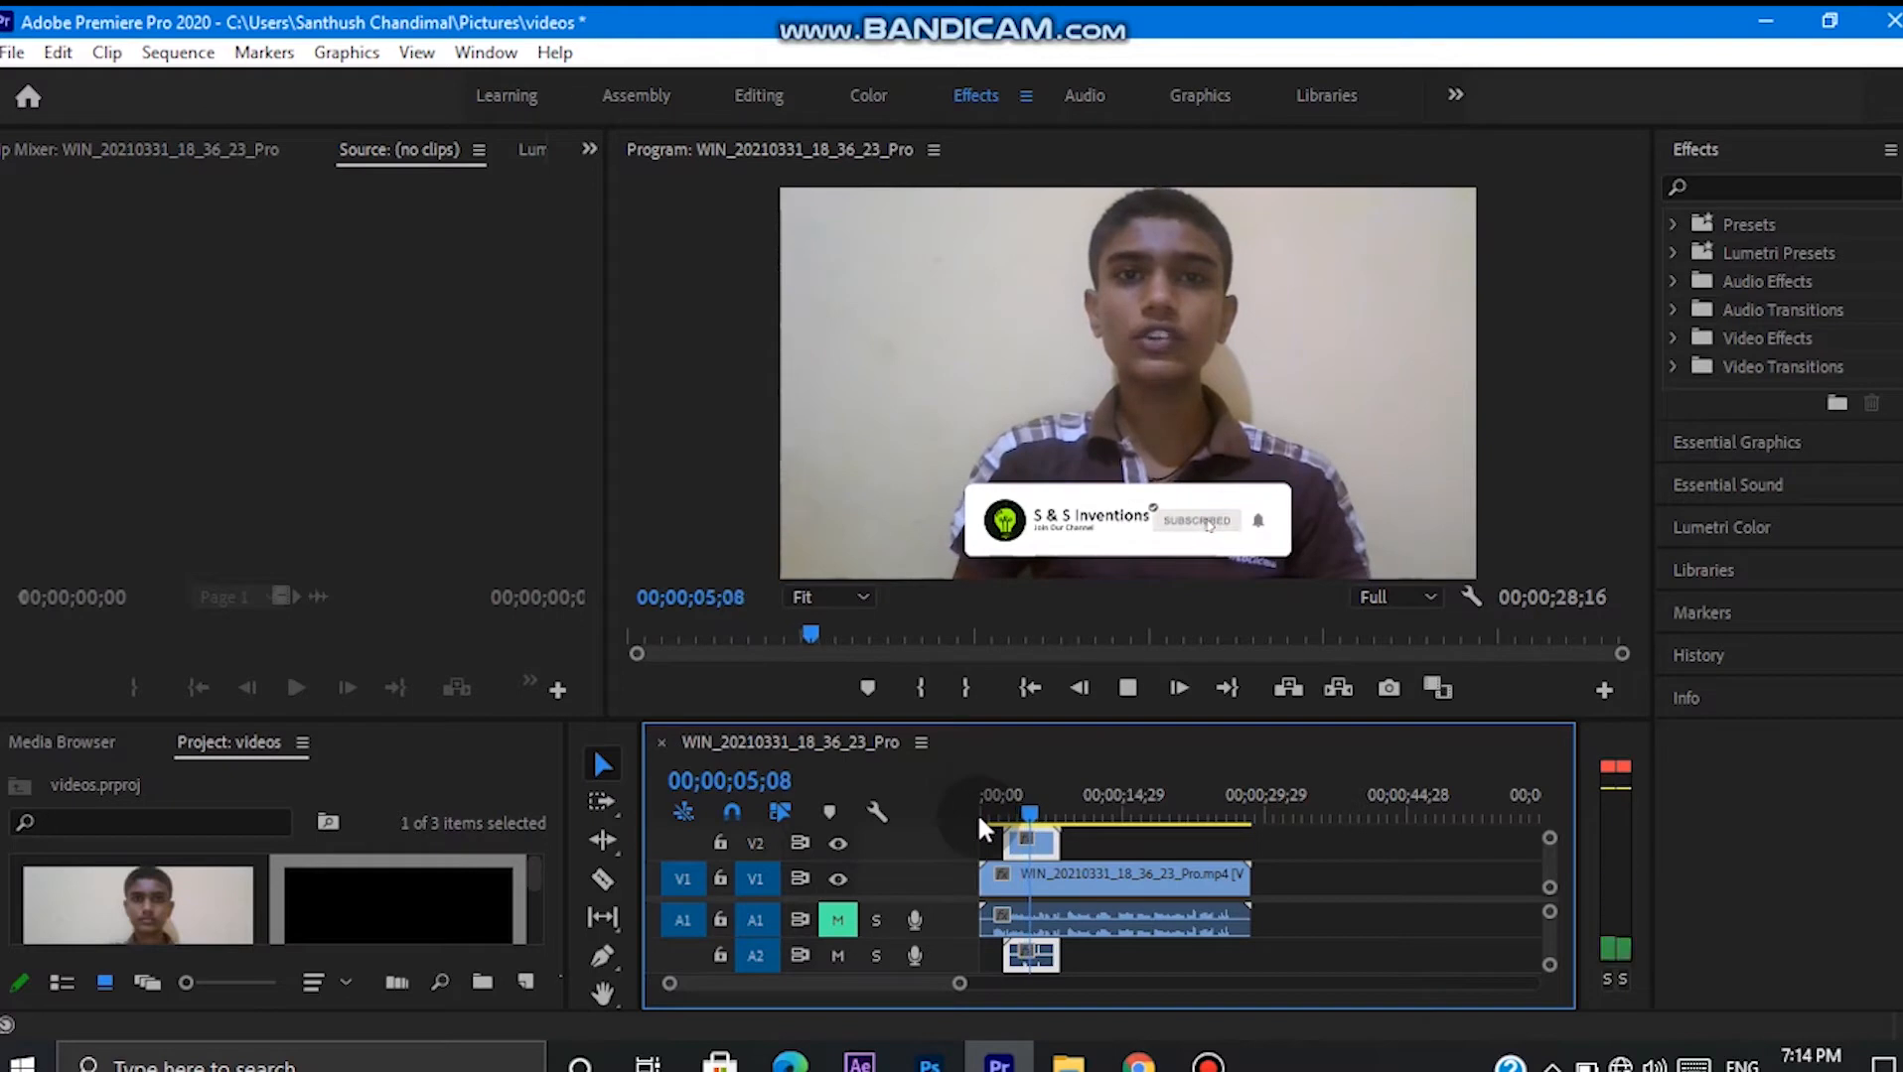
{"action": "key", "text": "space"}
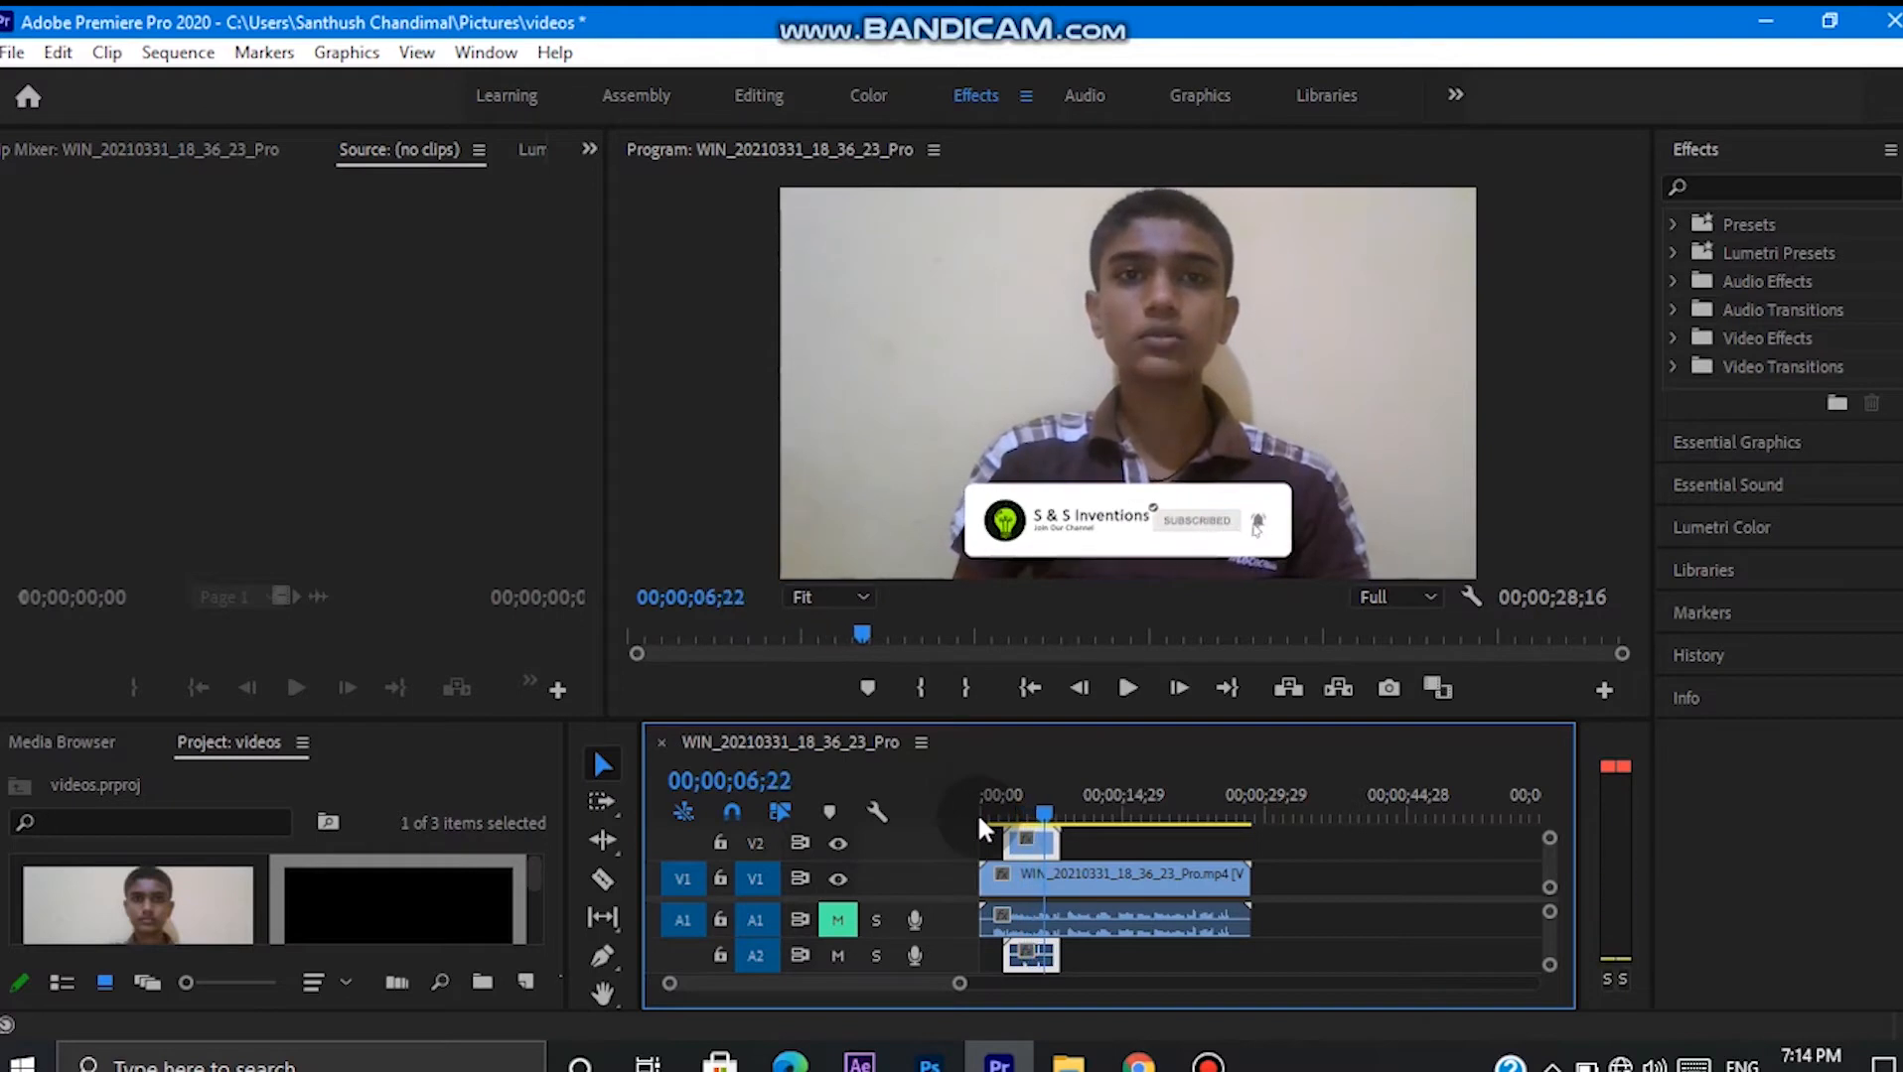
{"action": "left_click", "coordinate": [1032, 521]}
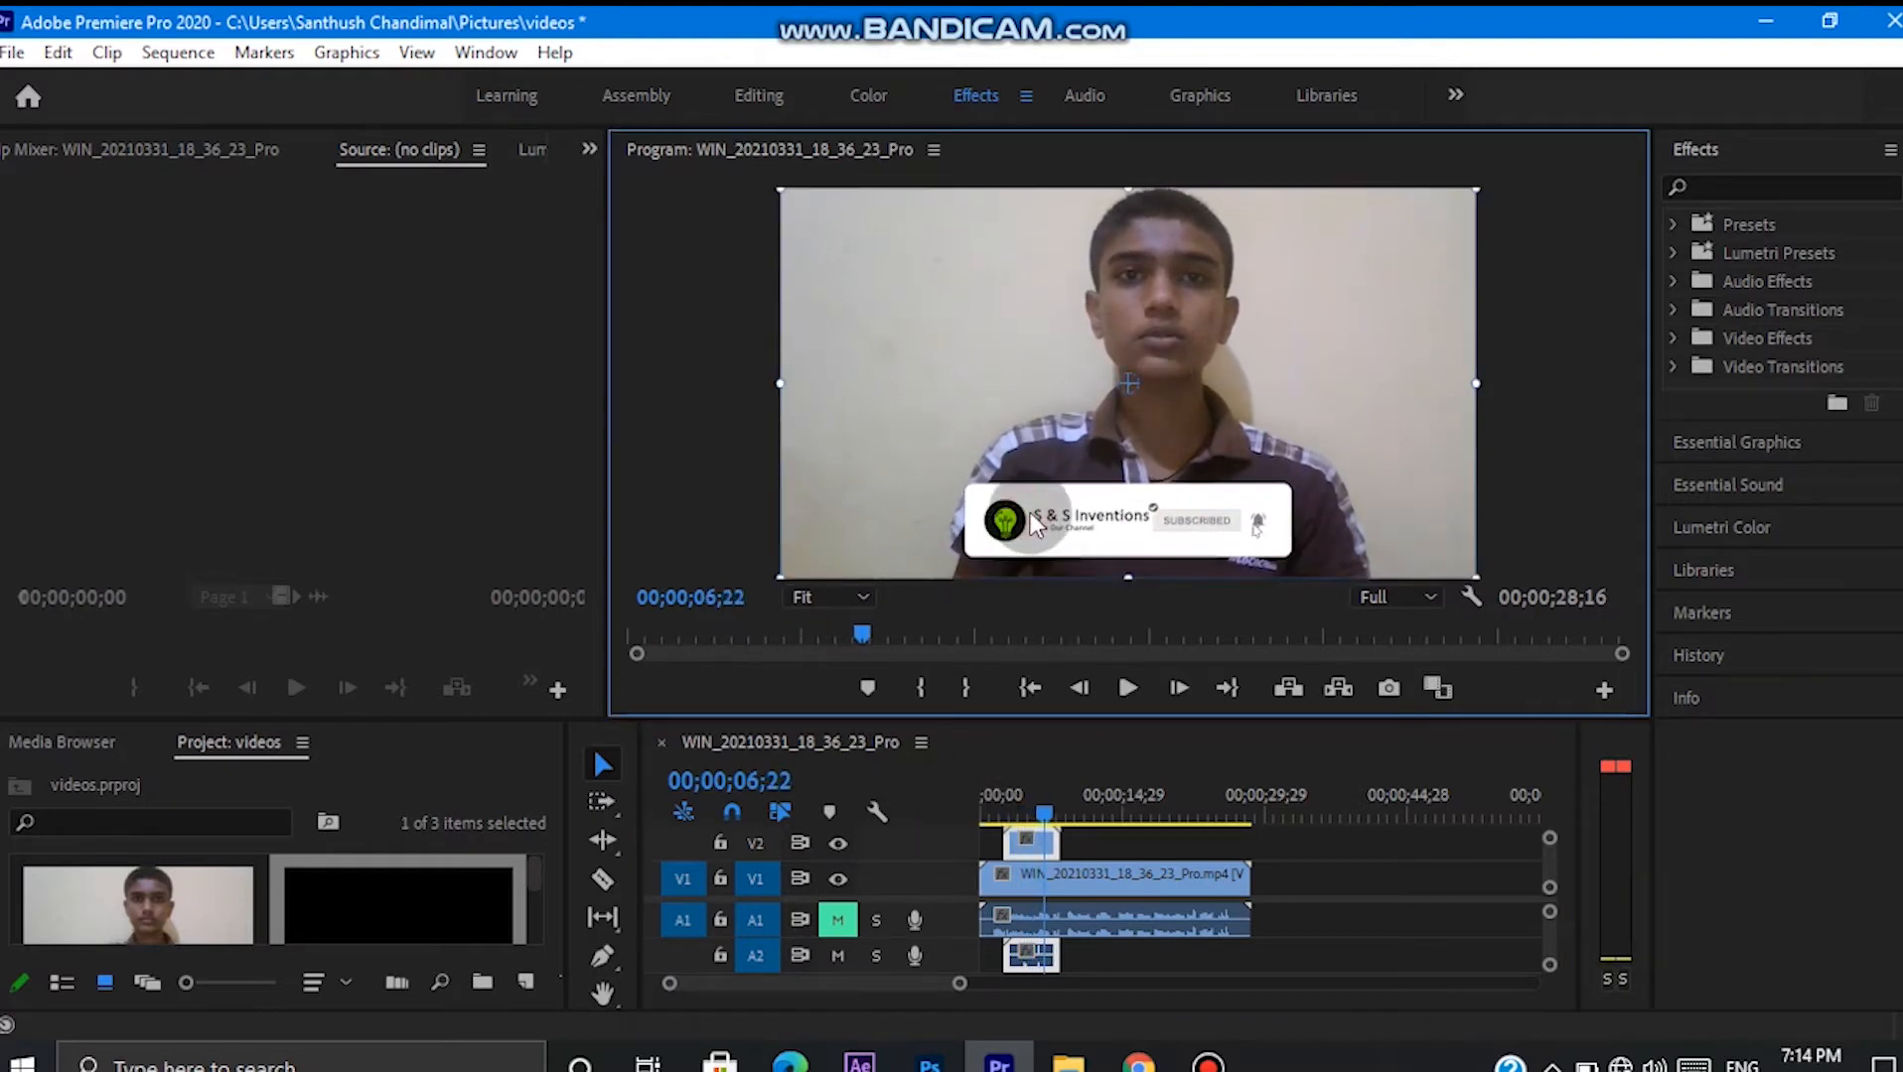
{"action": "left_click_drag", "start_coordinate": [779, 383], "coordinate": [704, 383]}
{"action": "left_click_drag", "start_coordinate": [1003, 531], "coordinate": [1017, 480]}
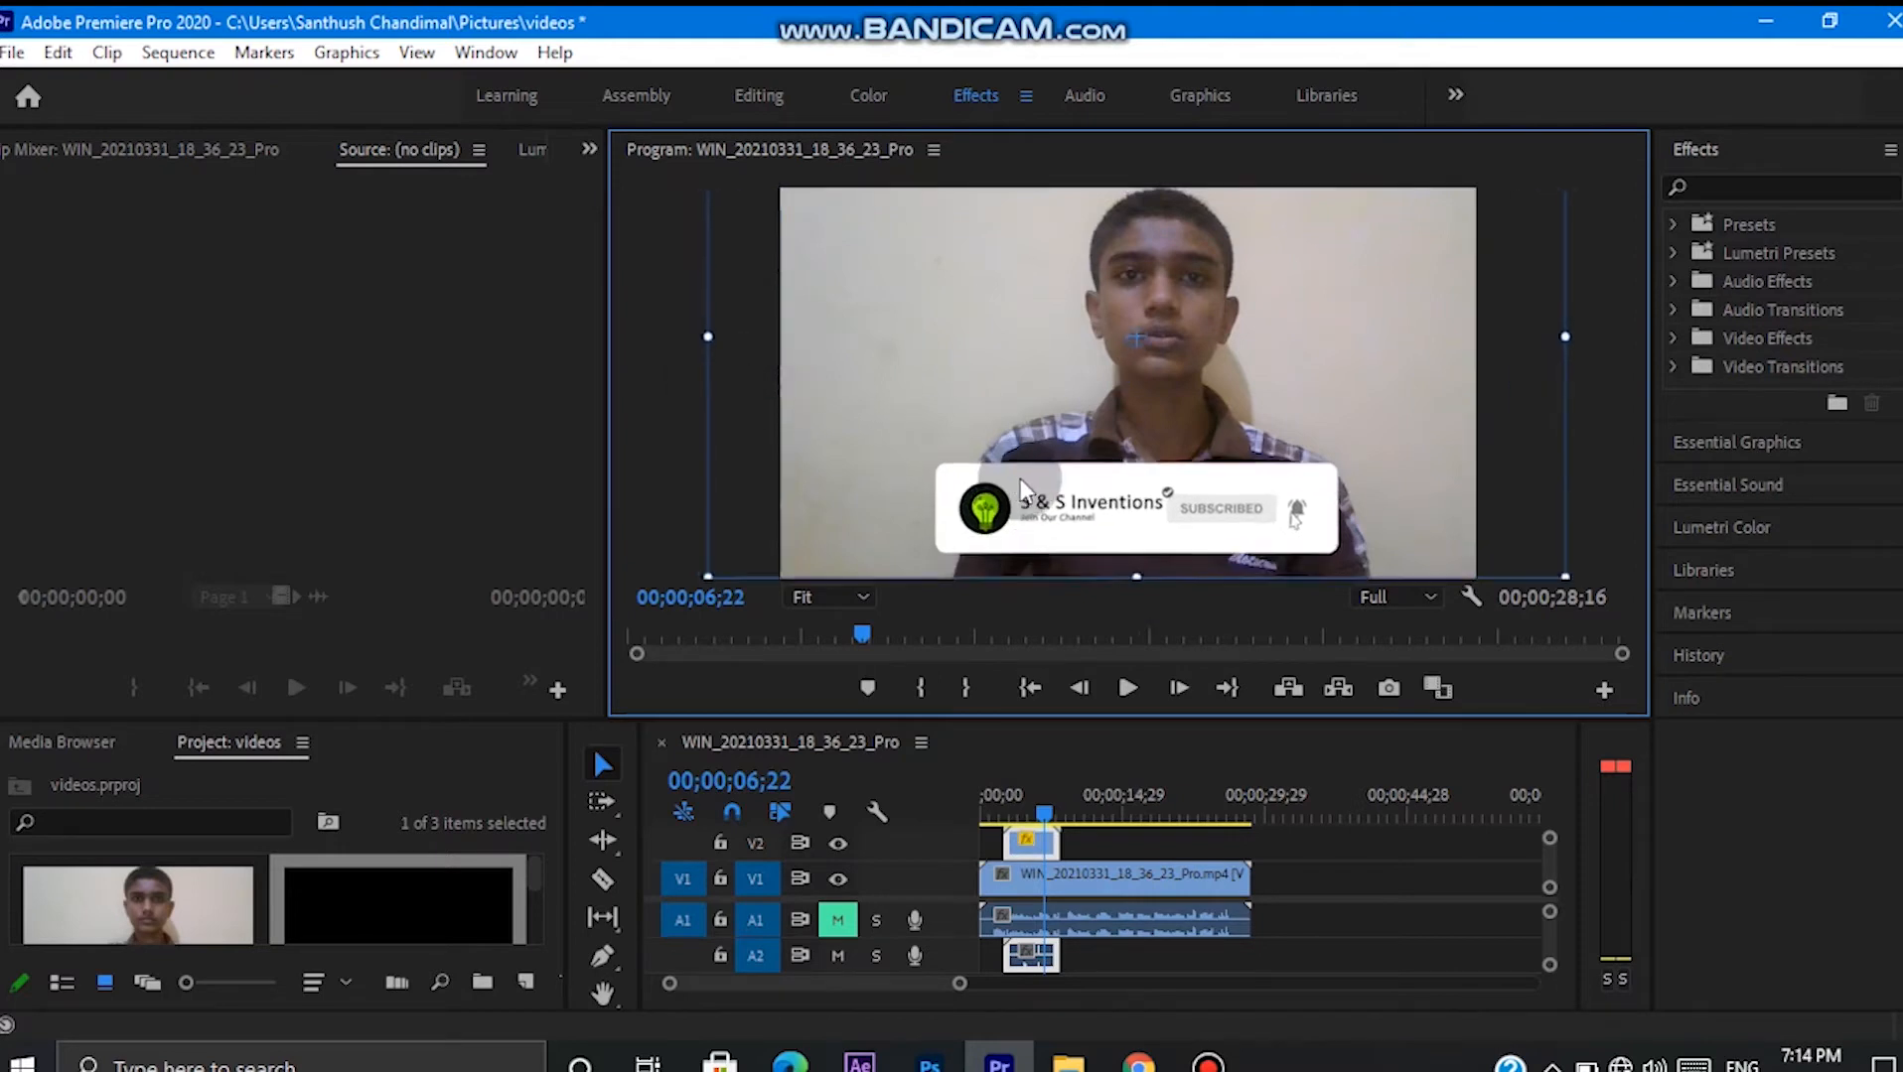
Play the sequence through the overlay, then replay it from near the start to check the resized subscribe animation.
{"action": "key", "text": "space"}
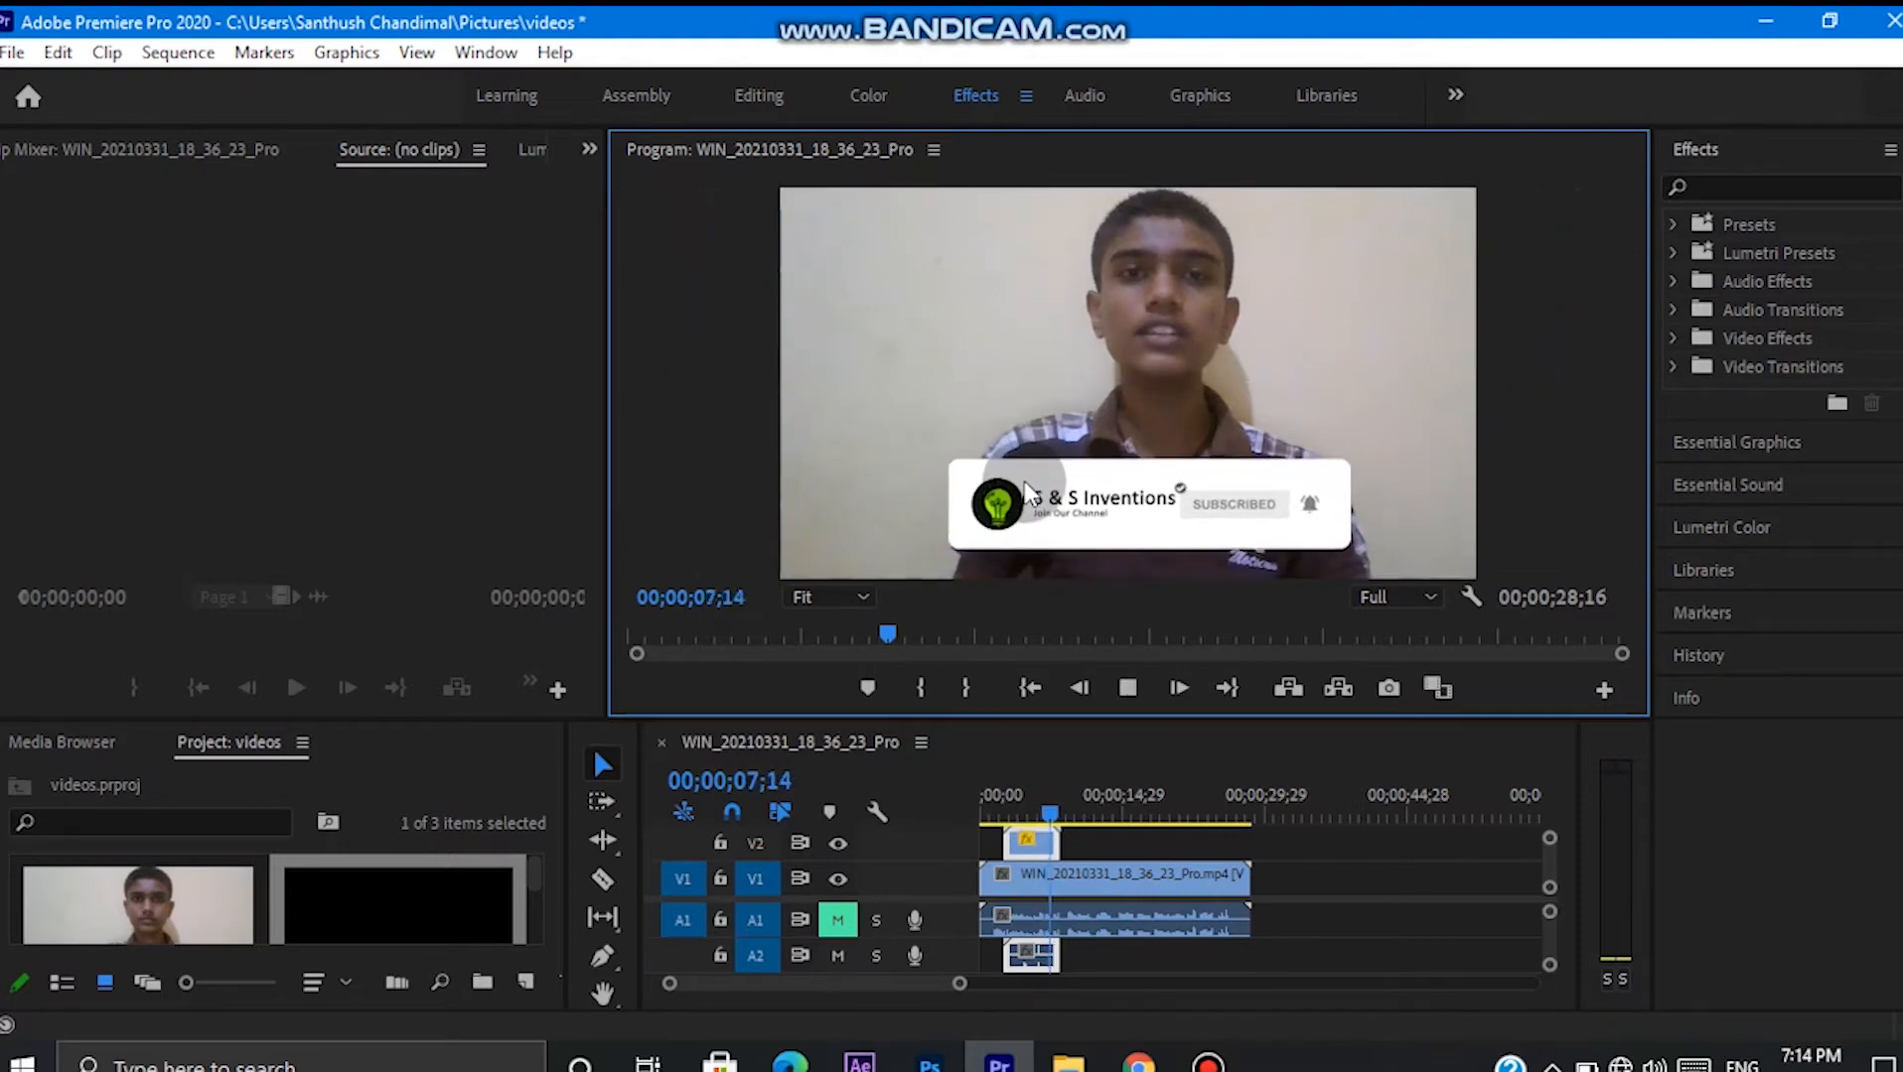
{"action": "key", "text": "space"}
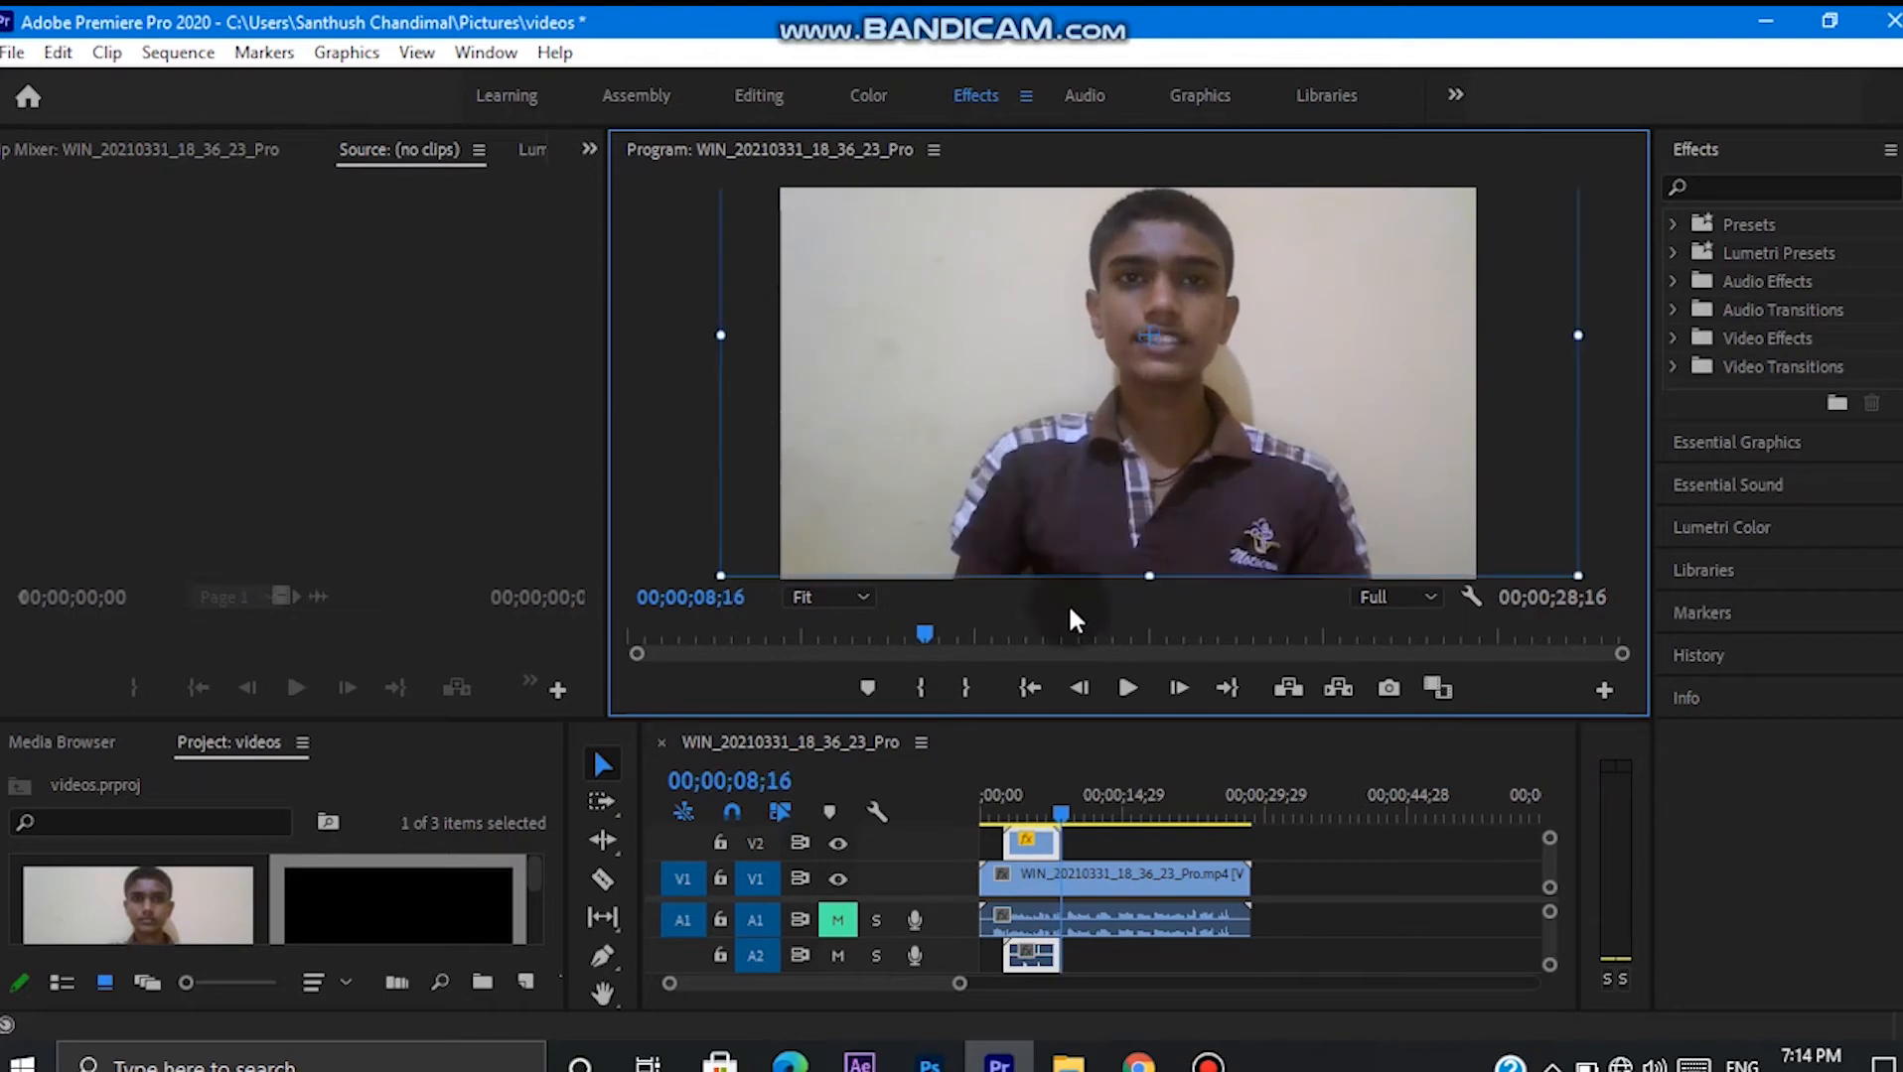
{"action": "left_click", "coordinate": [996, 805]}
{"action": "key", "text": "space"}
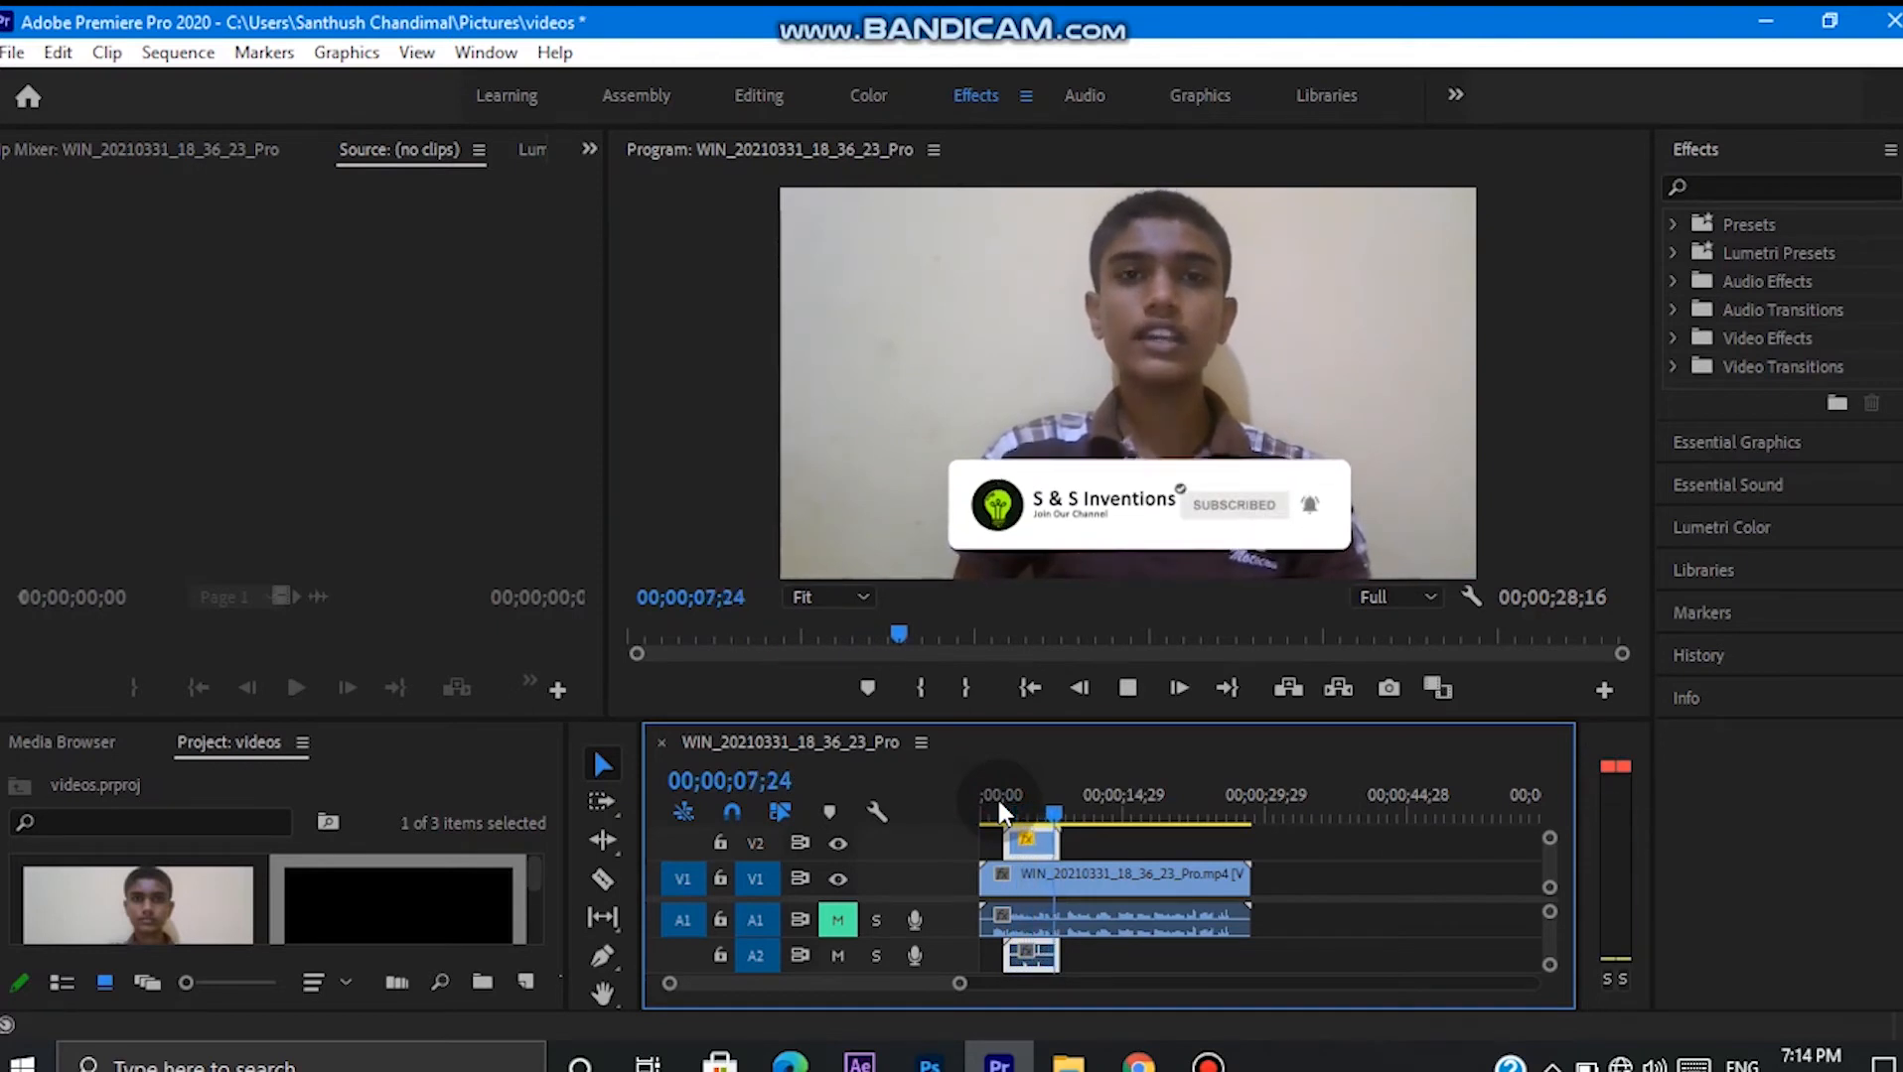
{"action": "key", "text": "space"}
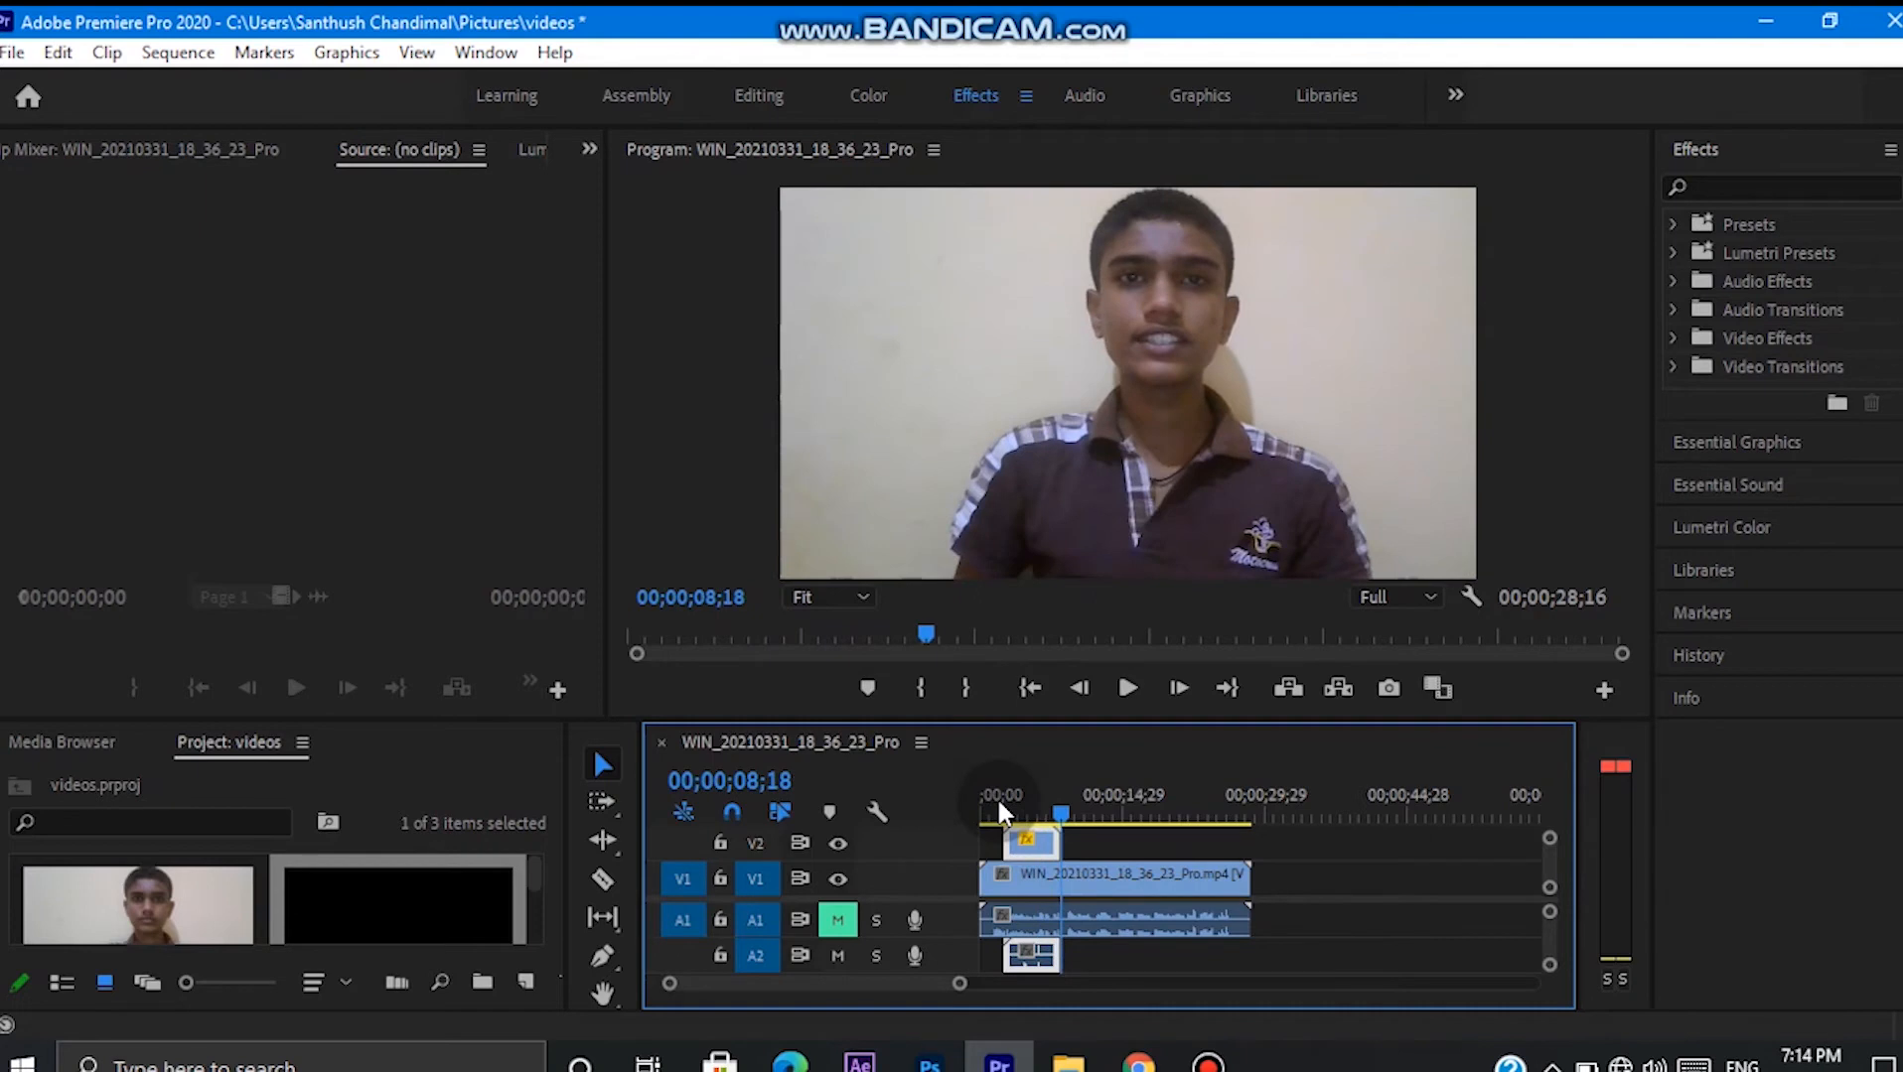